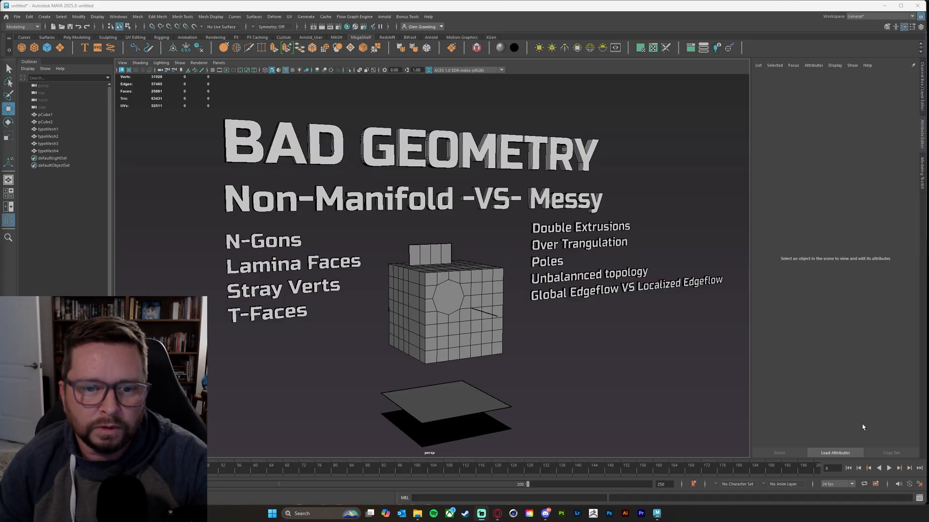
# - Select the "Non-Manifold -VS- Messy" heading text above the example cube
pyautogui.keyDown('alt'); pyautogui.moveTo(378, 213); pyautogui.dragTo(423, 242, button='middle'); pyautogui.keyUp('alt')
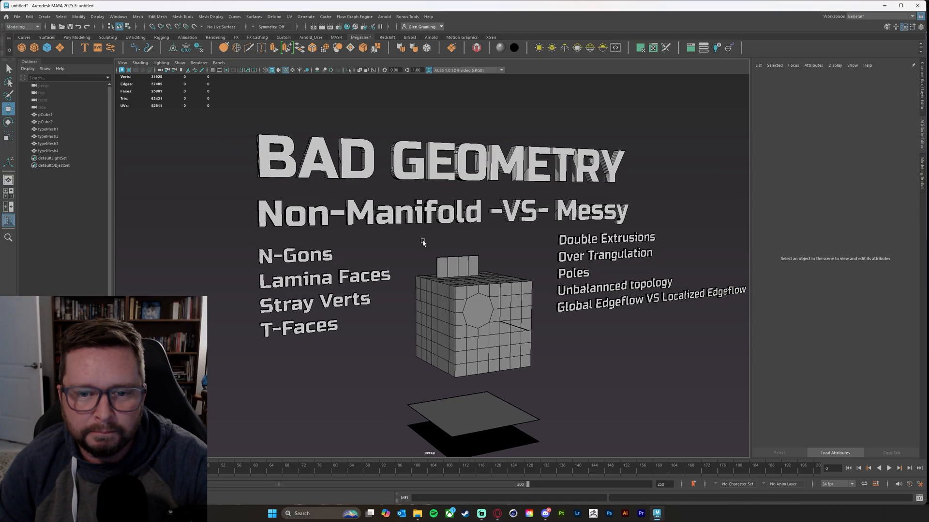
pyautogui.keyDown('alt'); pyautogui.moveTo(422, 242); pyautogui.dragTo(365, 234); pyautogui.keyUp('alt')
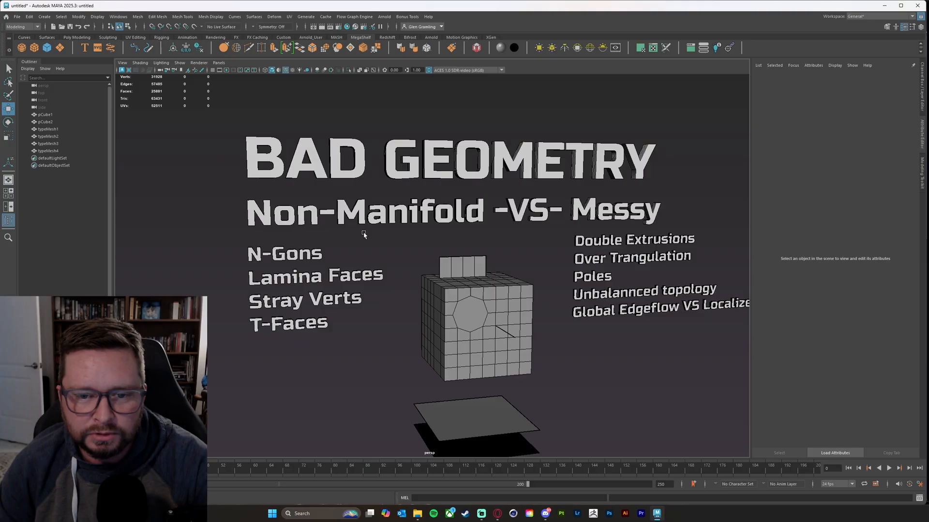
pyautogui.keyDown('alt'); pyautogui.moveTo(365, 234); pyautogui.dragTo(495, 232, button='right'); pyautogui.keyUp('alt')
pyautogui.keyDown('alt'); pyautogui.moveTo(495, 232); pyautogui.dragTo(508, 307, button='middle'); pyautogui.keyUp('alt')
pyautogui.click(189, 263)
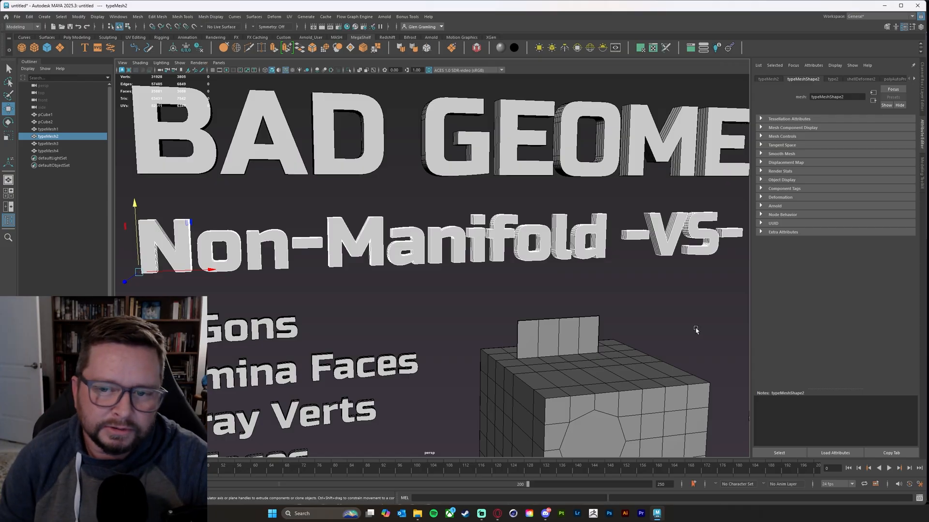
# - Look over the list of messy geometry issues beside the cube and clear the selection
pyautogui.keyDown('alt'); pyautogui.moveTo(676, 318); pyautogui.dragTo(340, 312, button='middle'); pyautogui.keyUp('alt')
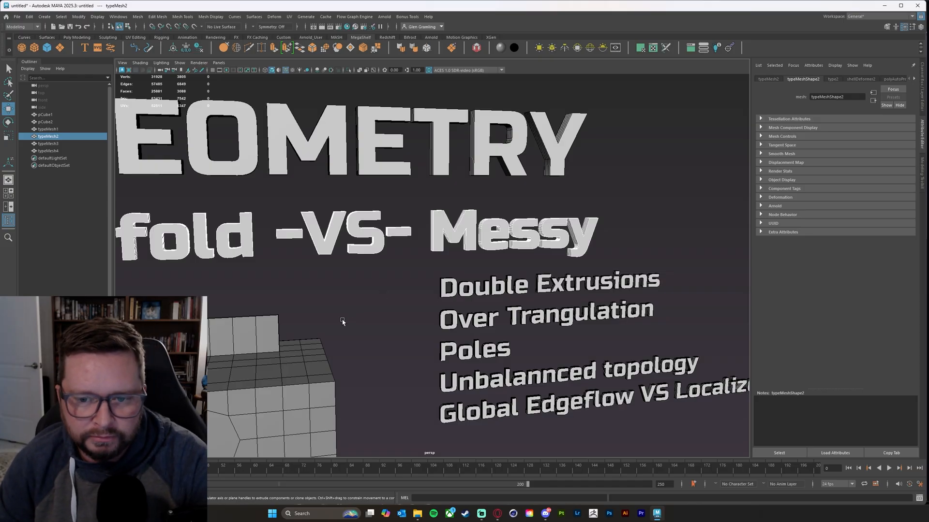
pyautogui.keyDown('alt'); pyautogui.moveTo(343, 322); pyautogui.dragTo(515, 297, button='middle'); pyautogui.keyUp('alt')
pyautogui.scroll(-4, 477, 310)
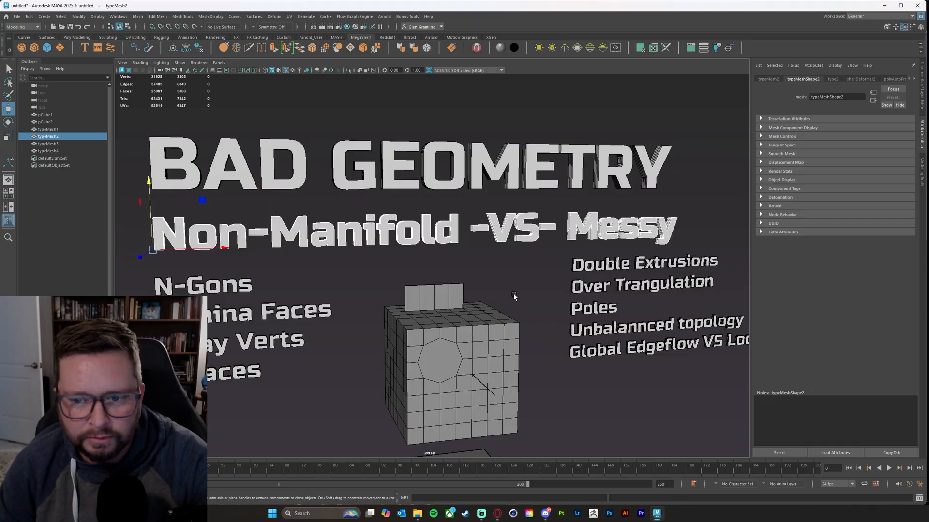
pyautogui.keyDown('alt'); pyautogui.moveTo(401, 406); pyautogui.dragTo(403, 400); pyautogui.keyUp('alt')
pyautogui.click(609, 300)
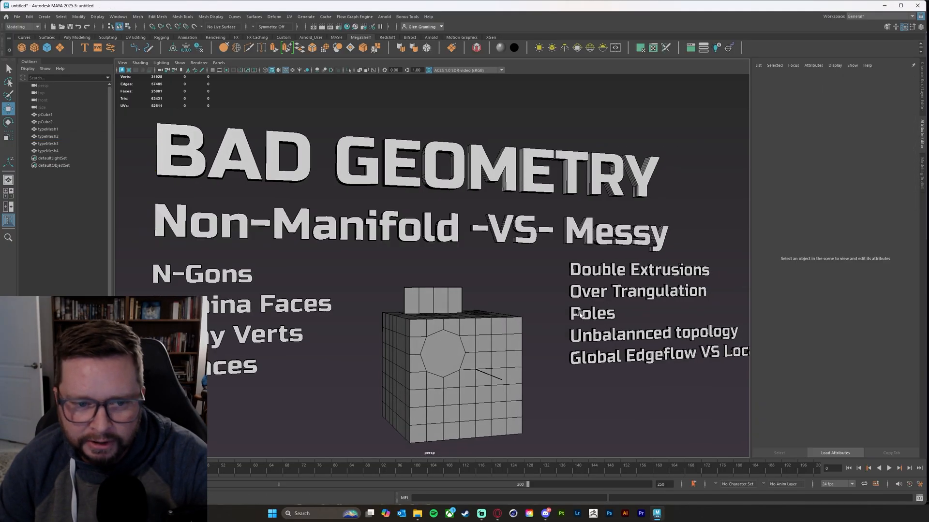
# - Highlight the "Non-Manifold -VS- Messy" heading again, followed by the issues list starting with N-Gons
pyautogui.click(257, 236)
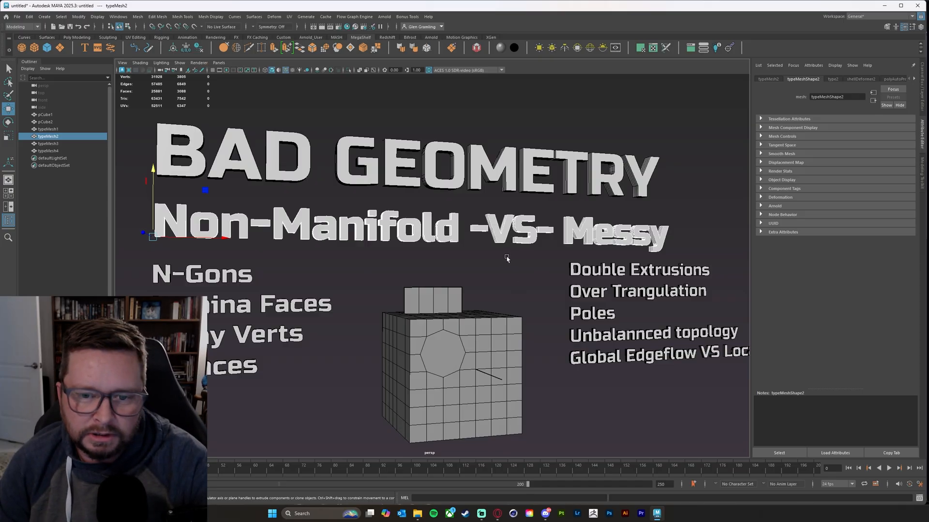
pyautogui.keyDown('alt'); pyautogui.moveTo(450, 258); pyautogui.dragTo(454, 261); pyautogui.keyUp('alt')
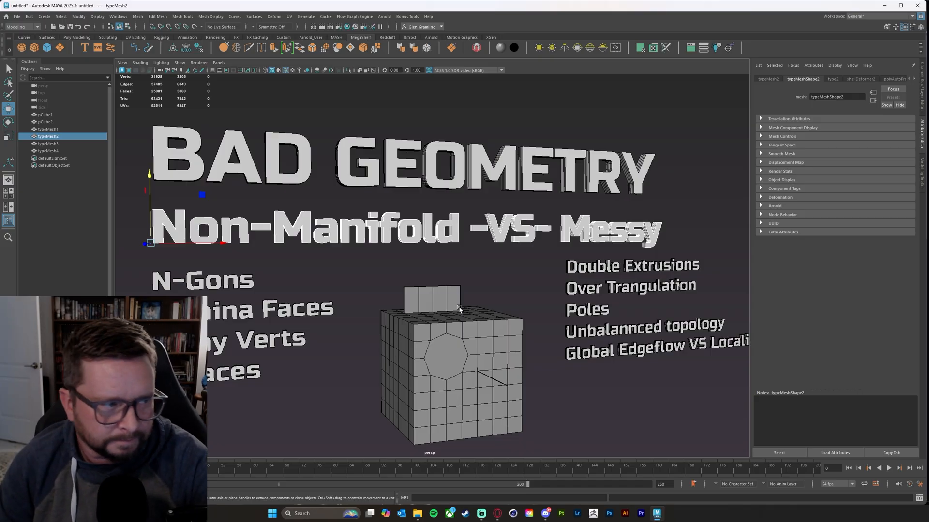
pyautogui.keyDown('alt'); pyautogui.moveTo(487, 324); pyautogui.dragTo(581, 266, button='middle'); pyautogui.keyUp('alt')
pyautogui.scroll(2, 481, 314)
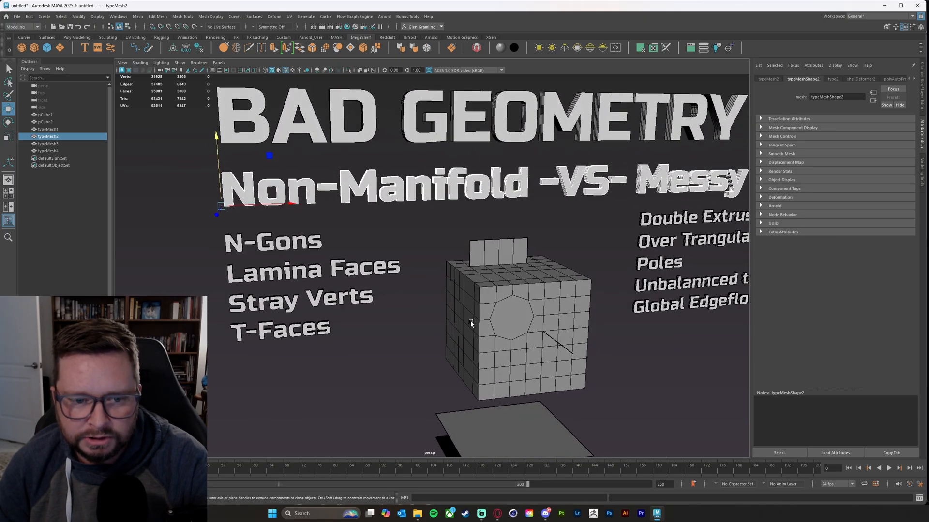
pyautogui.click(262, 245)
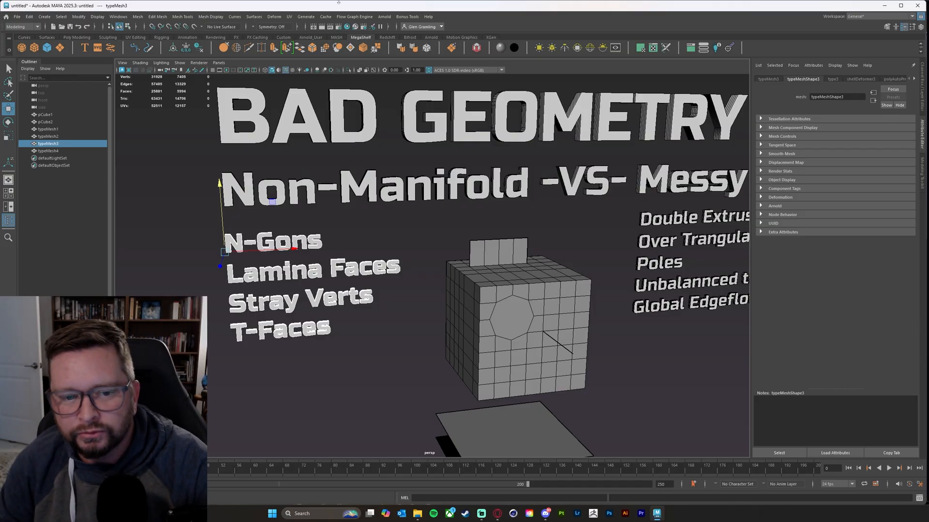
# - Select the octagonal face on the cube's front to point out the N-gon, and clear the selection
pyautogui.keyDown('alt'); pyautogui.moveTo(450, 341); pyautogui.dragTo(378, 317, button='middle'); pyautogui.keyUp('alt')
pyautogui.scroll(10, 420, 317)
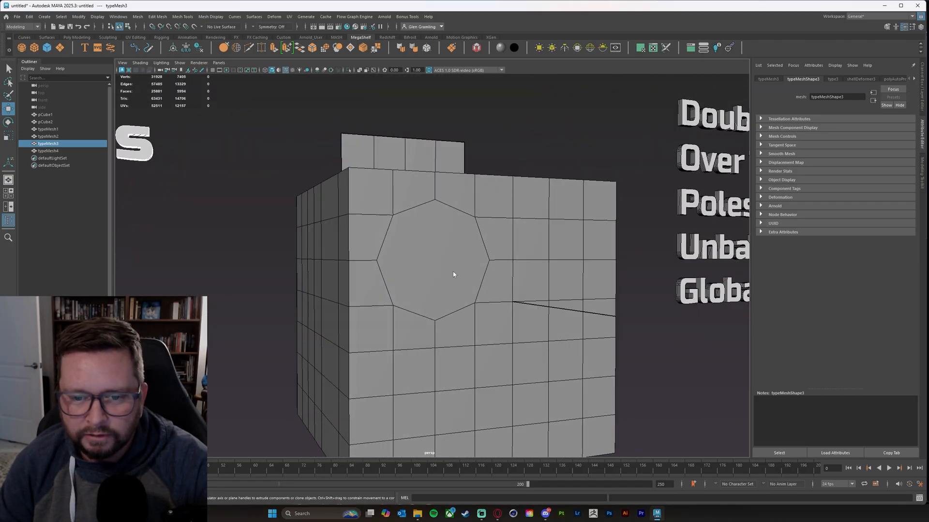
pyautogui.moveTo(453, 272); pyautogui.dragTo(454, 293, button='right')
pyautogui.click(453, 293)
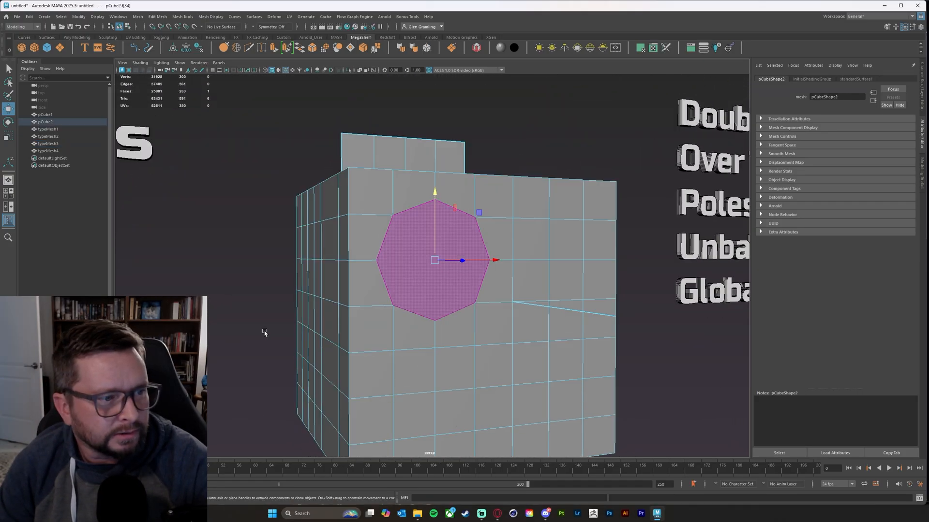
pyautogui.click(253, 347)
pyautogui.keyDown('alt'); pyautogui.moveTo(235, 365); pyautogui.dragTo(234, 377); pyautogui.keyUp('alt')
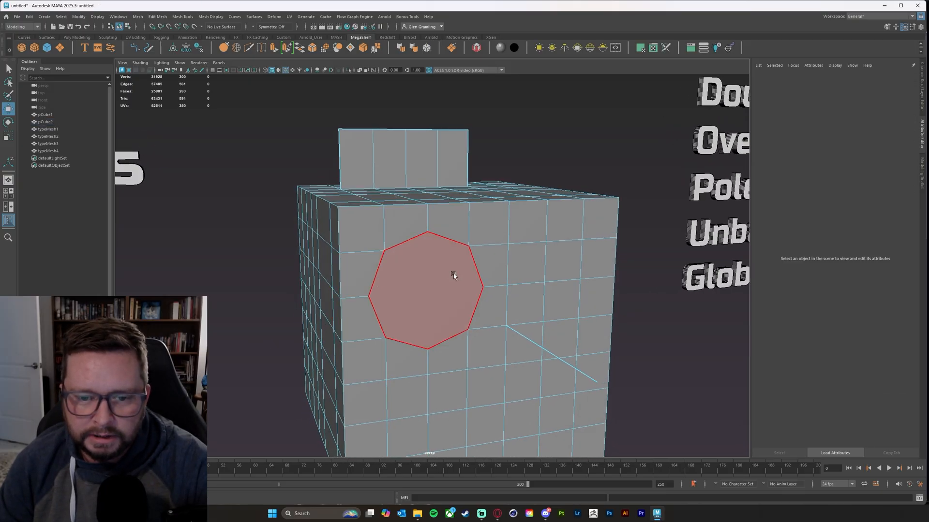
# - Step through the edges around the octagonal face one by one in edge mode, and reselect the whole face
pyautogui.press('F10')
pyautogui.click(409, 242)
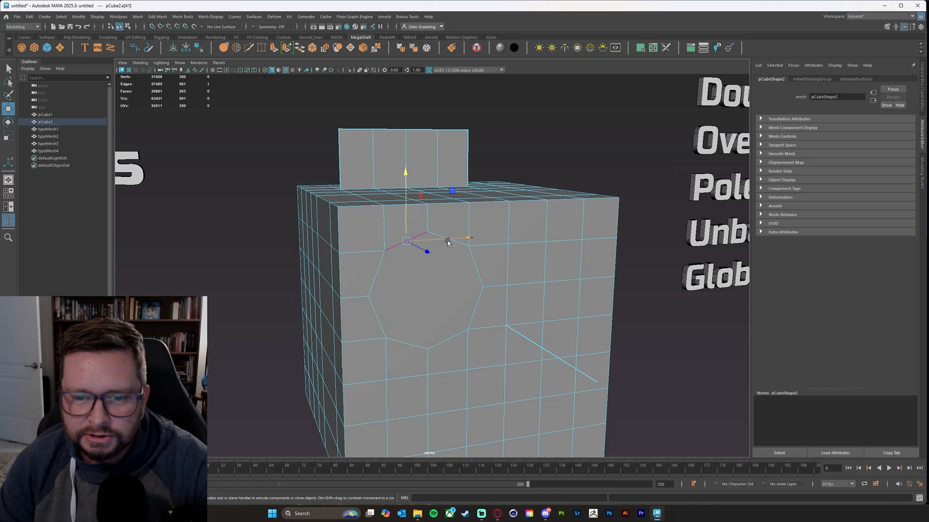
pyautogui.click(474, 263)
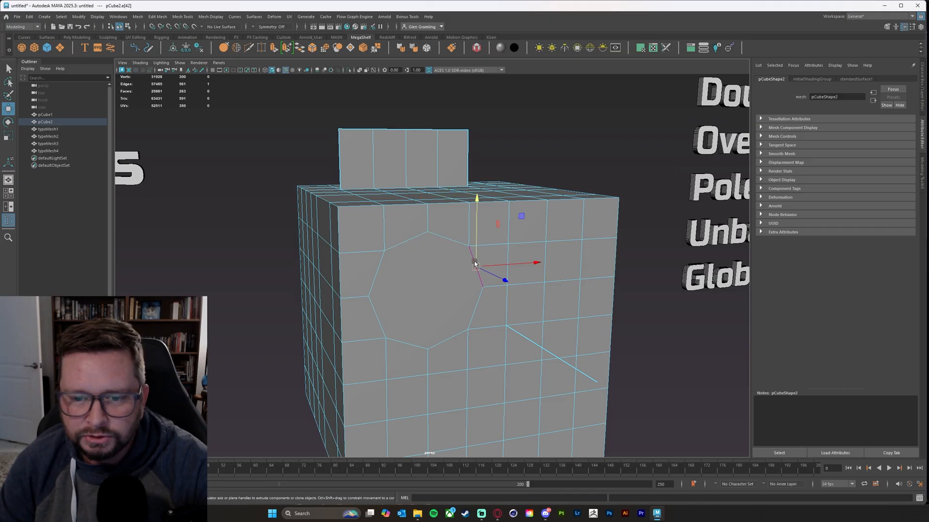
pyautogui.click(476, 308)
pyautogui.click(450, 339)
pyautogui.click(408, 344)
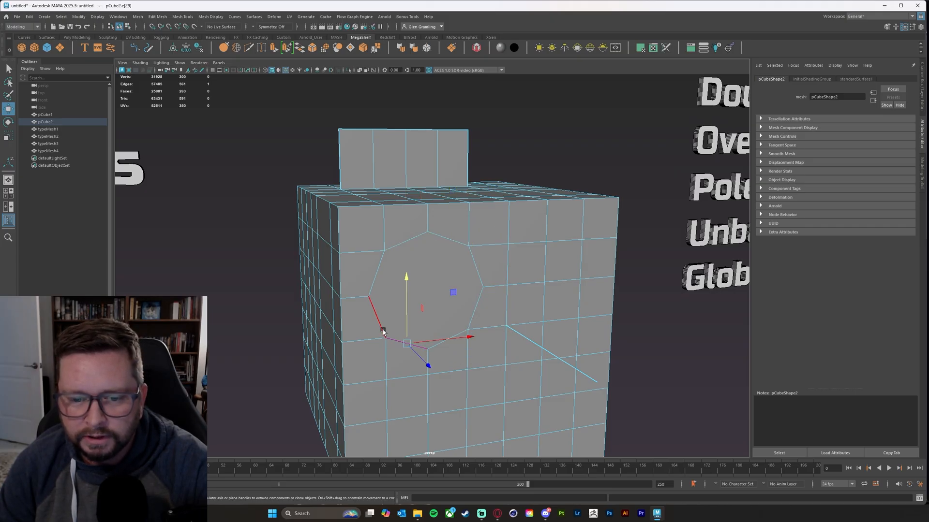
pyautogui.click(383, 331)
pyautogui.click(375, 281)
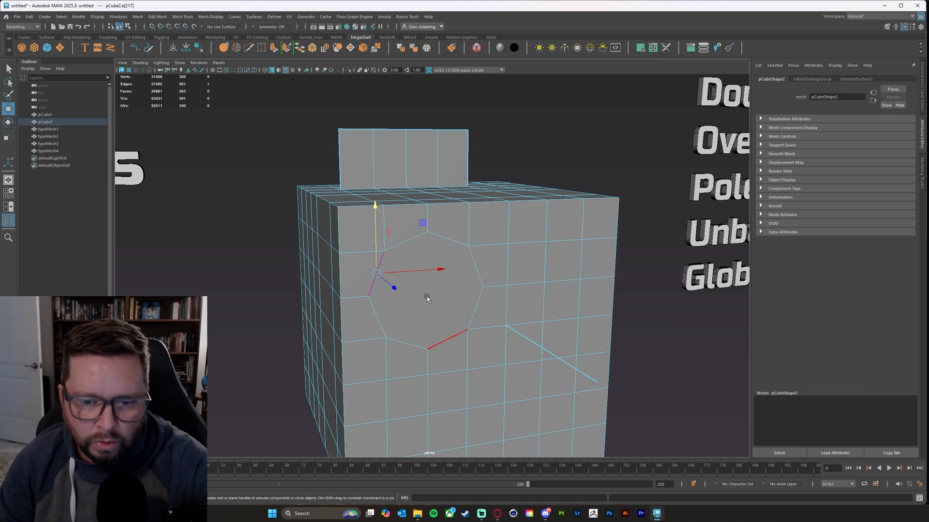
pyautogui.moveTo(427, 297); pyautogui.dragTo(429, 311, button='right')
pyautogui.click(429, 312)
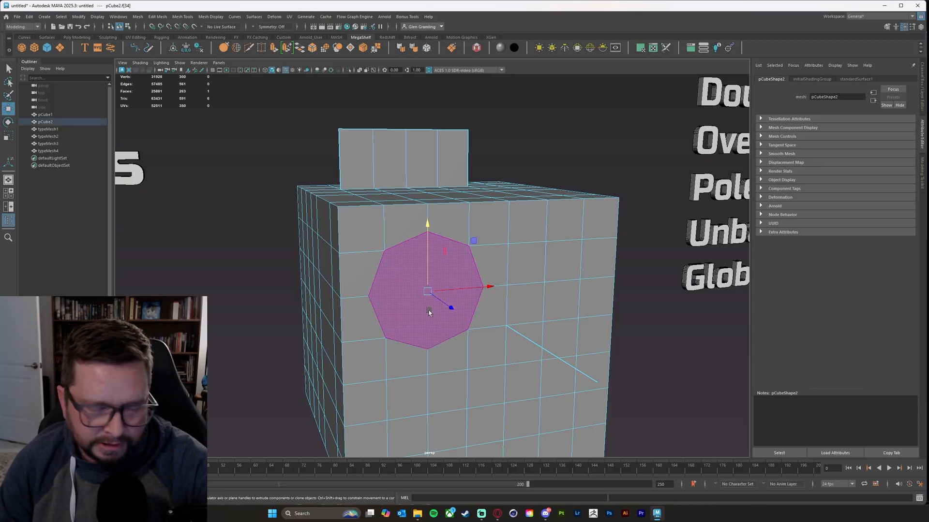
# - Select an ordinary quad face beside the octagon and step through its edges for comparison
pyautogui.click(559, 256)
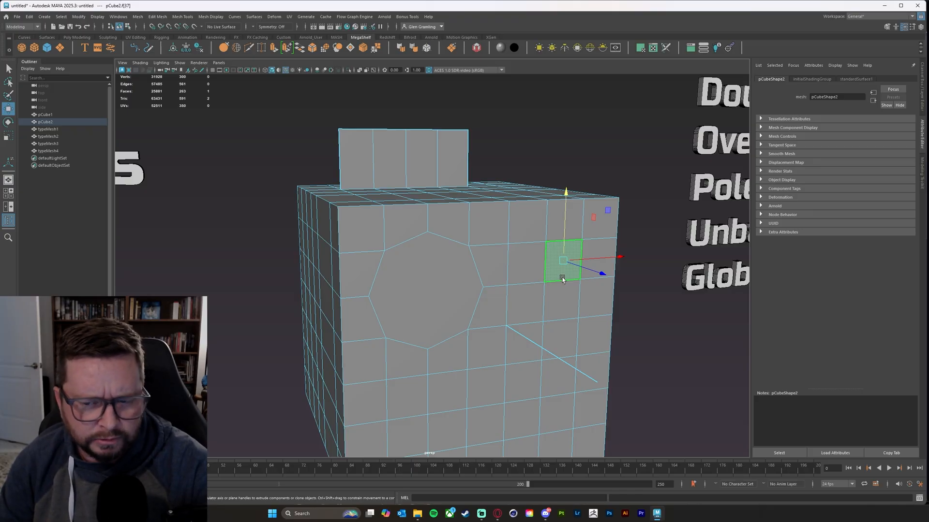
pyautogui.moveTo(560, 251); pyautogui.dragTo(561, 228, button='right')
pyautogui.click(575, 242)
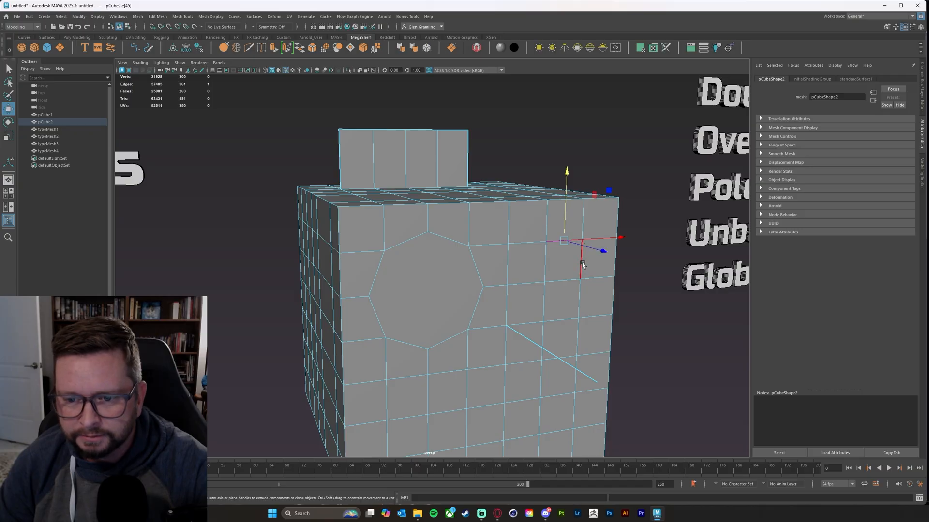
pyautogui.click(544, 272)
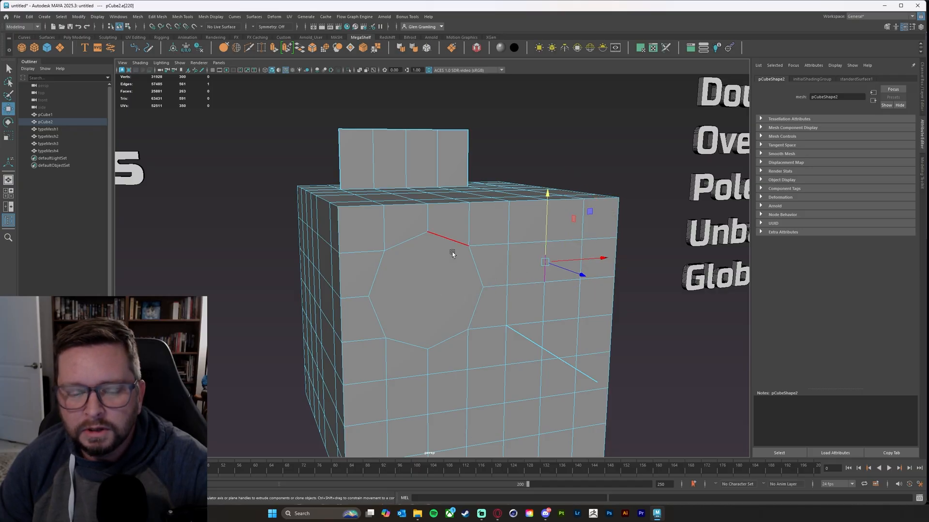
# - Select the large merged rectangular face on the cube's back side
pyautogui.keyDown('alt'); pyautogui.moveTo(244, 359); pyautogui.dragTo(435, 294); pyautogui.keyUp('alt')
pyautogui.moveTo(414, 283); pyautogui.dragTo(413, 296, button='right')
pyautogui.click(411, 294)
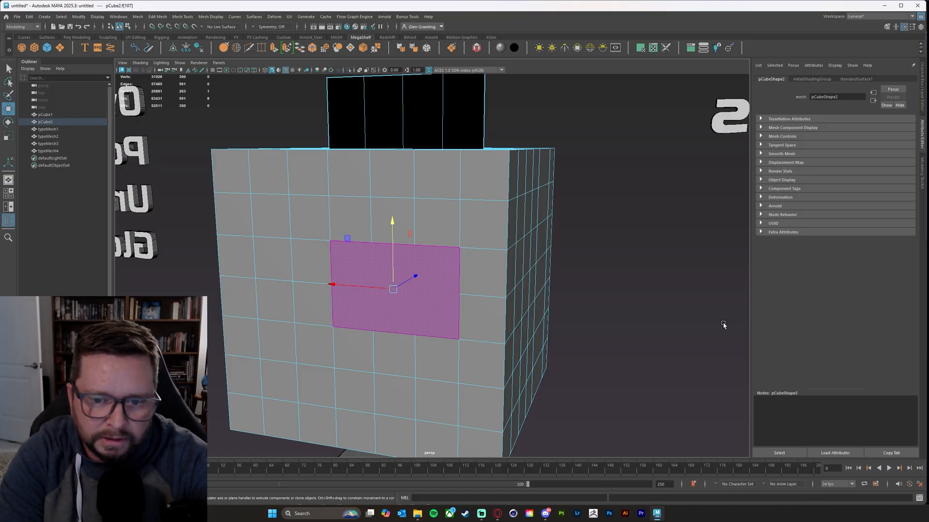
# - Step through the individual edge segments surrounding the large rectangular face on the cube's back
pyautogui.rightClick(363, 245)
pyautogui.click(362, 223)
pyautogui.click(385, 244)
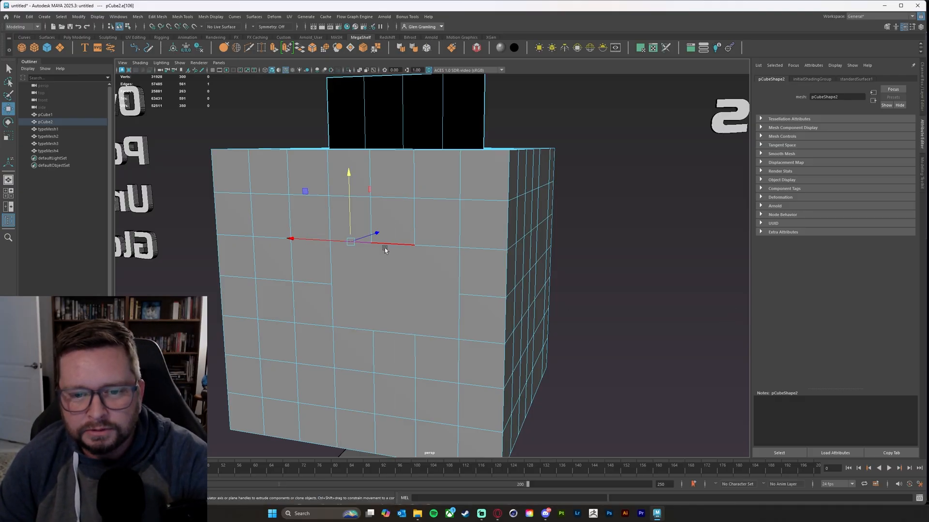
pyautogui.click(430, 245)
pyautogui.click(460, 271)
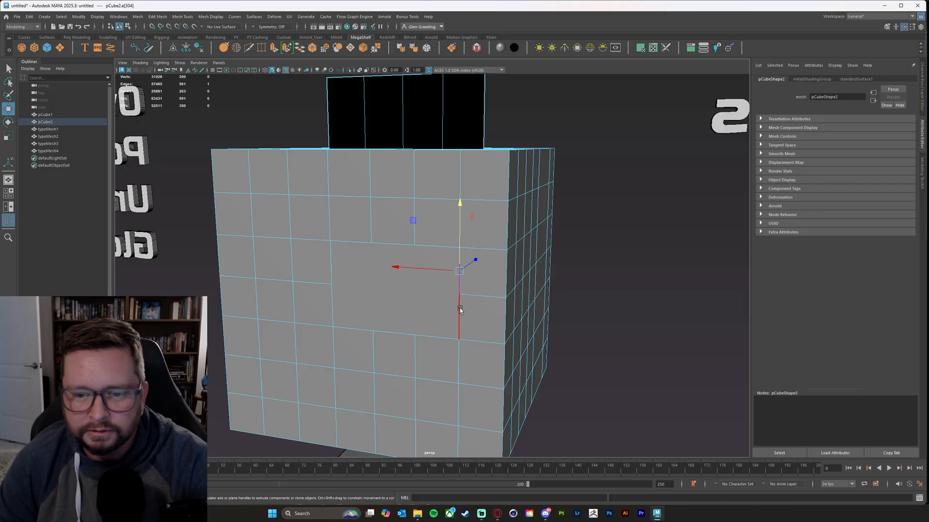
pyautogui.click(460, 309)
pyautogui.click(445, 336)
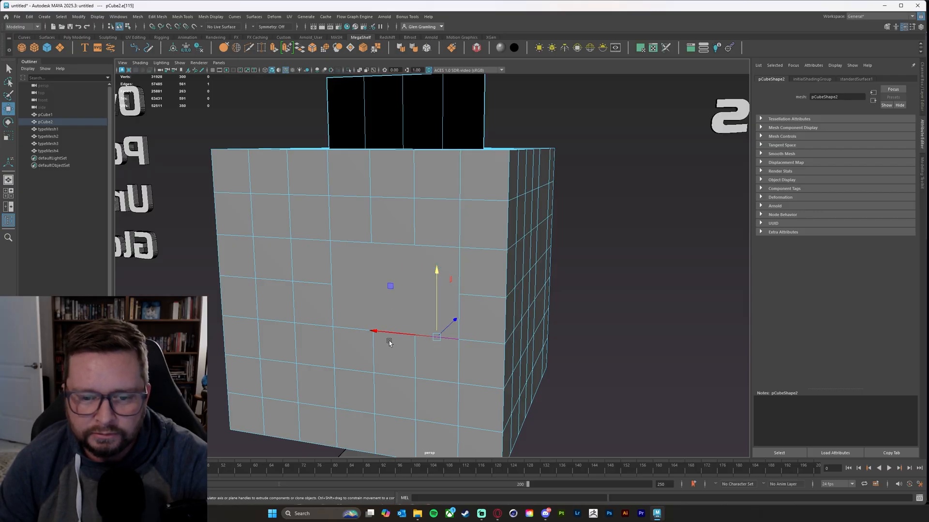
pyautogui.click(353, 329)
pyautogui.click(390, 332)
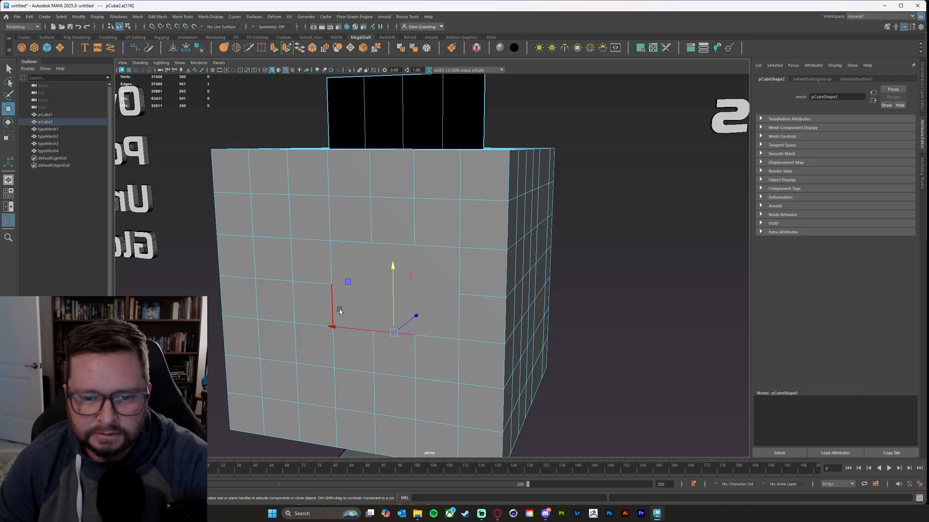
pyautogui.click(339, 311)
pyautogui.click(333, 257)
pyautogui.click(345, 241)
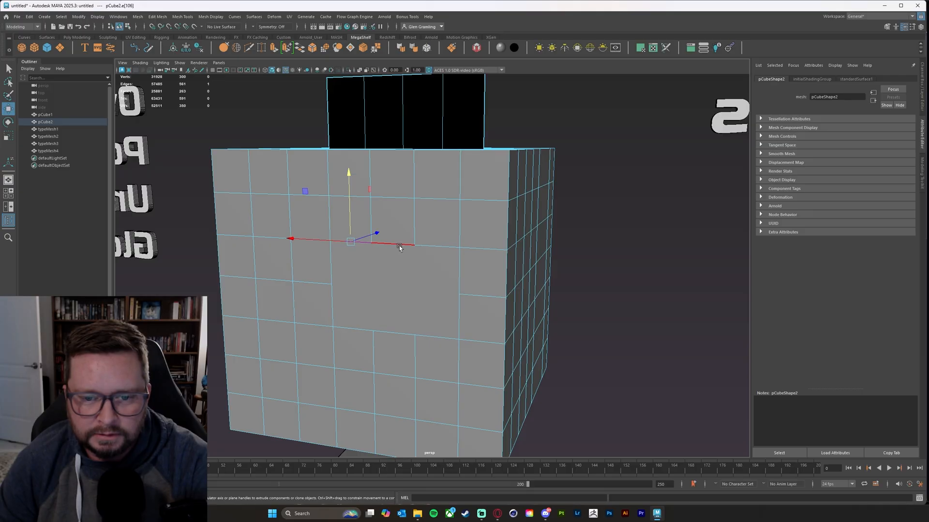
pyautogui.click(399, 245)
pyautogui.click(438, 247)
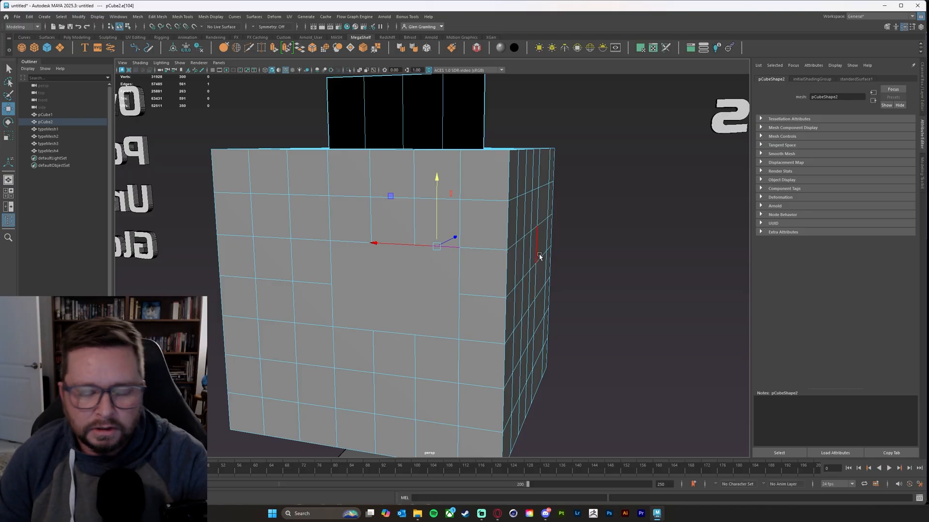
# - Examine the column of wide faces on the cube's side by selecting them one after another, and clear the selection
pyautogui.keyDown('alt'); pyautogui.moveTo(572, 333); pyautogui.dragTo(458, 312); pyautogui.keyUp('alt')
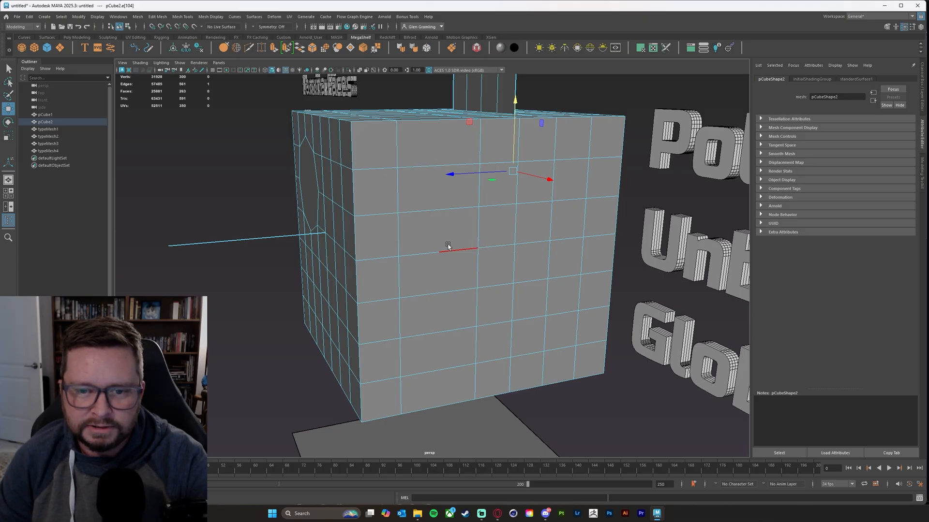
pyautogui.moveTo(460, 160); pyautogui.dragTo(460, 174, button='right')
pyautogui.click(445, 150)
pyautogui.click(442, 187)
pyautogui.click(454, 230)
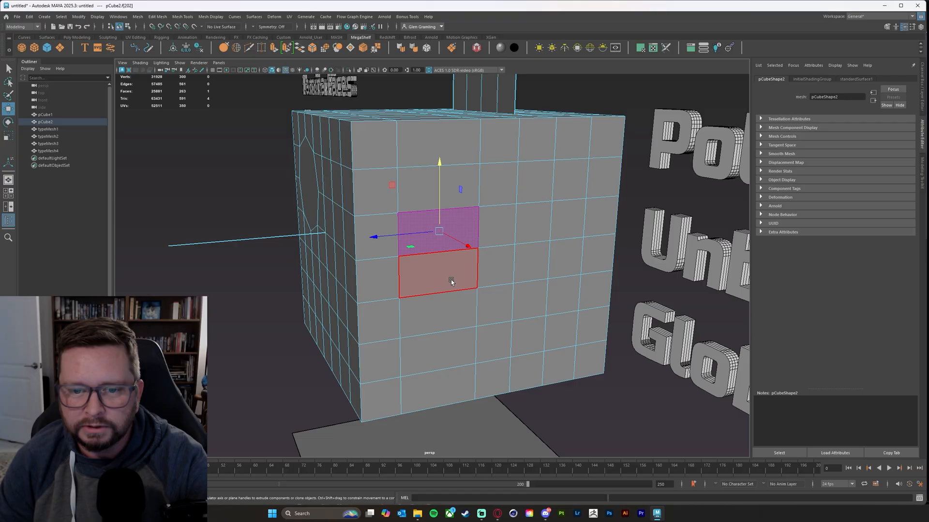
pyautogui.click(451, 277)
pyautogui.click(453, 314)
pyautogui.click(449, 366)
pyautogui.click(453, 387)
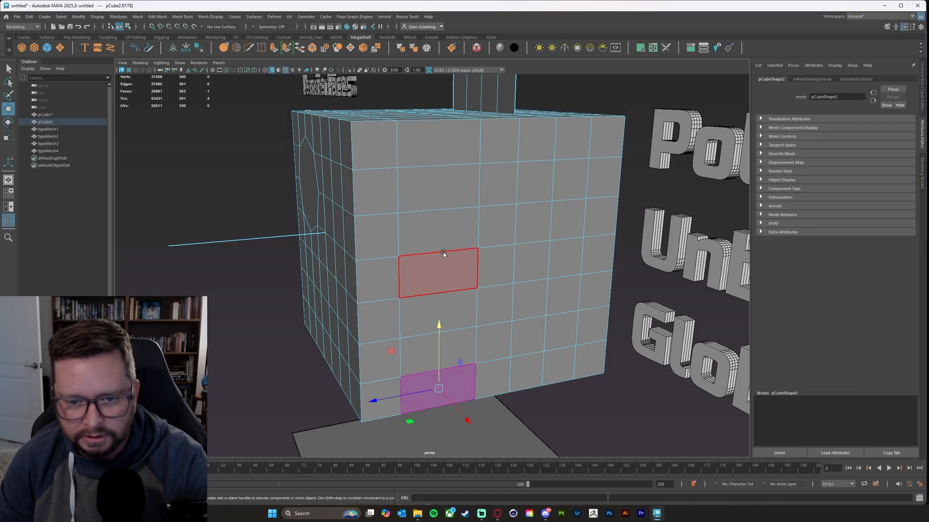
pyautogui.click(440, 231)
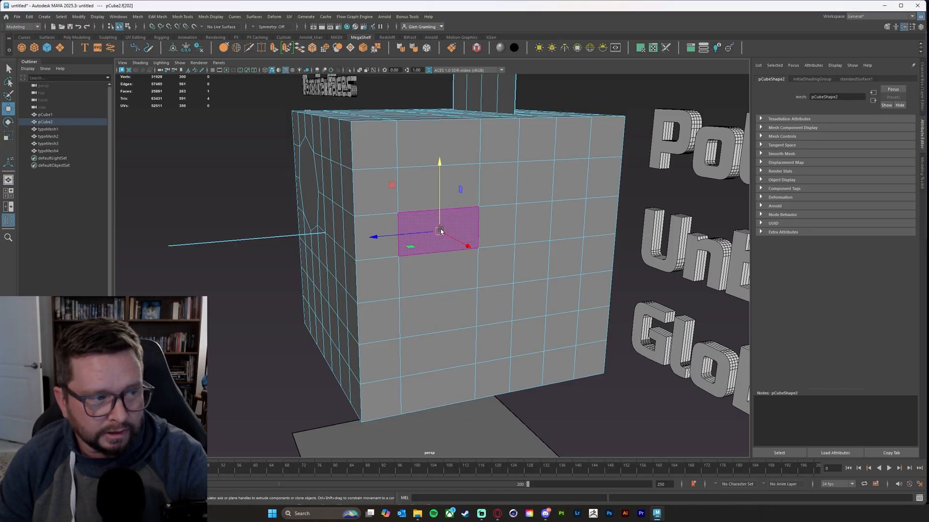
pyautogui.click(612, 383)
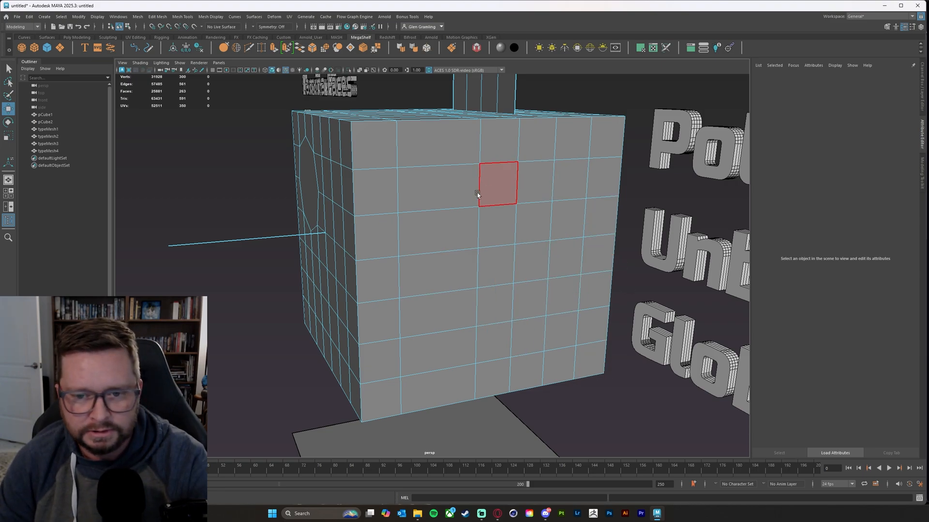
# - Try moving the vertex in the middle of a wide face's upper edge, and undo the move
pyautogui.moveTo(452, 208); pyautogui.dragTo(430, 209, button='right')
pyautogui.click(439, 211)
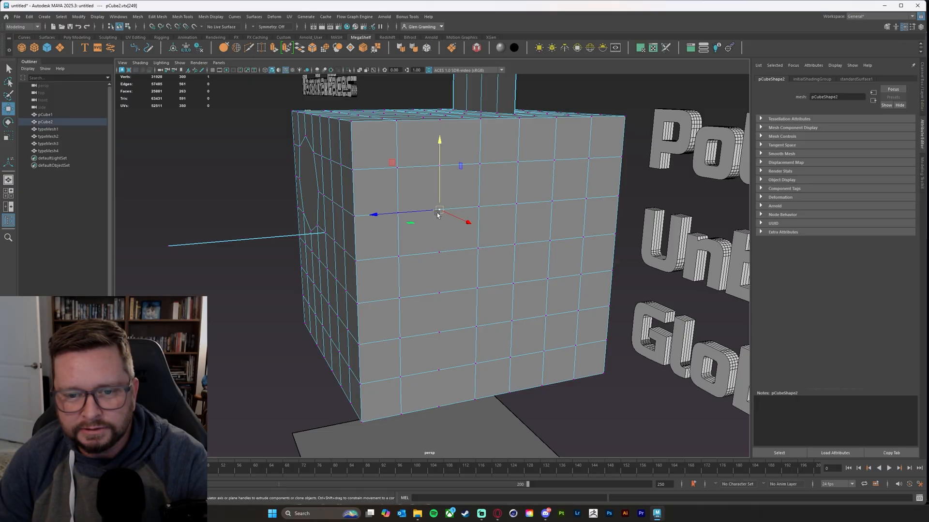
pyautogui.moveTo(437, 214)
pyautogui.mouseDown()
pyautogui.moveTo(442, 197)
pyautogui.moveTo(435, 216)
pyautogui.moveTo(454, 202)
pyautogui.moveTo(445, 205)
pyautogui.mouseUp()
pyautogui.hotkey('ctrl', 'z')
# - Examine the individual edge segments surrounding a wide face on the cube's side by selecting them one after another, and clear the selection
pyautogui.moveTo(464, 215); pyautogui.dragTo(462, 192, button='right')
pyautogui.click(463, 209)
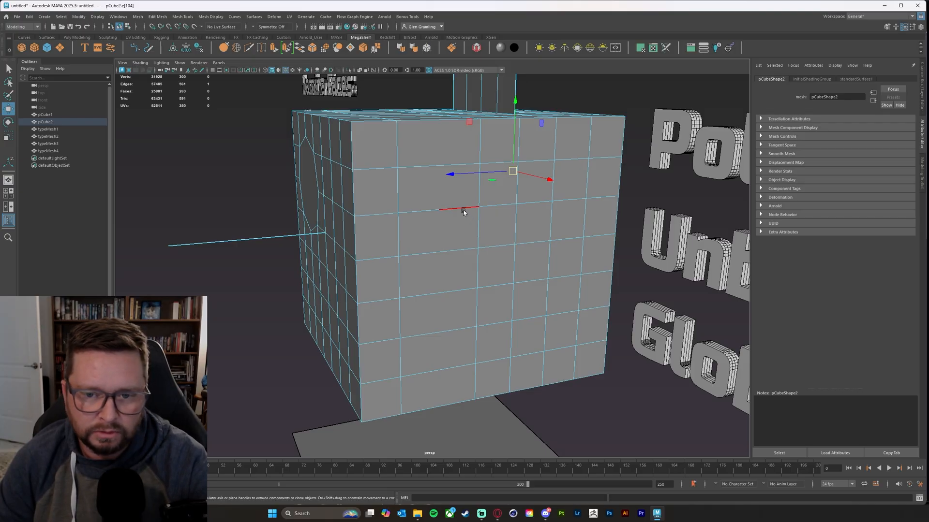
pyautogui.click(173, 243)
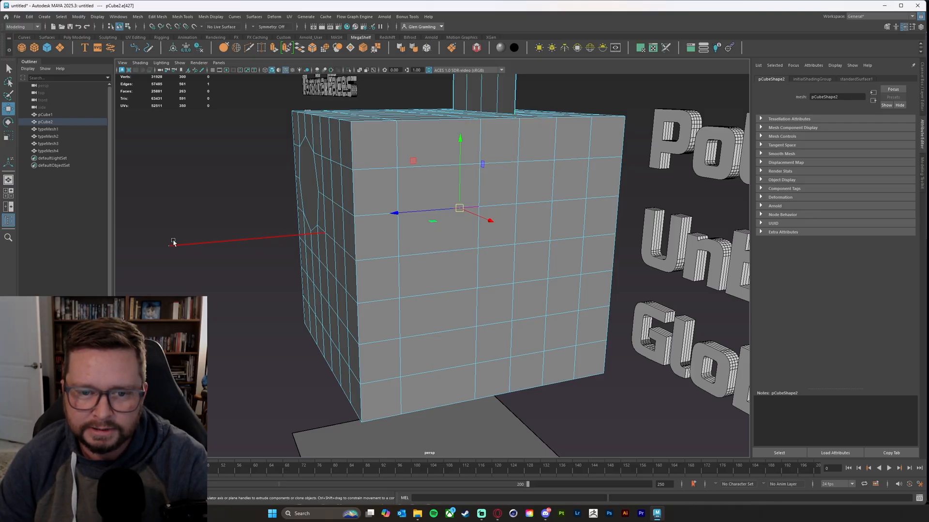
pyautogui.click(202, 202)
pyautogui.click(411, 211)
pyautogui.click(467, 208)
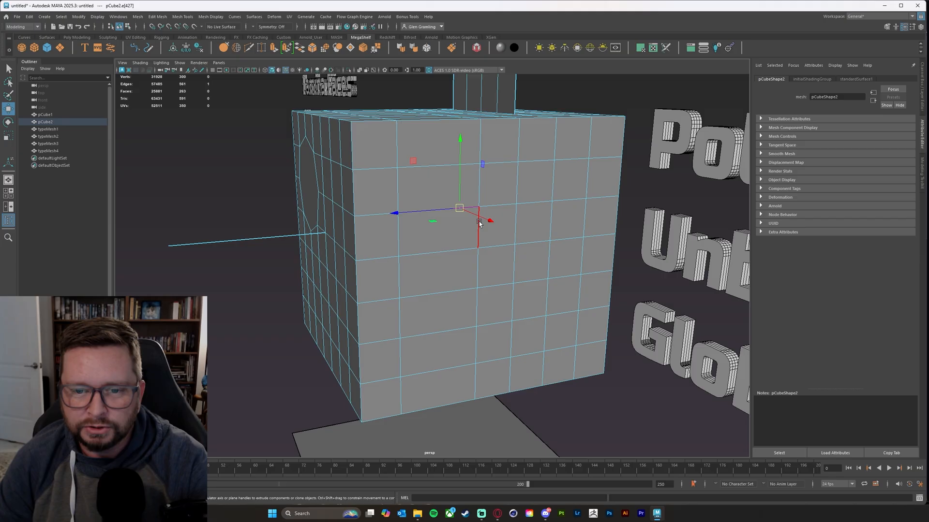
pyautogui.click(460, 247)
pyautogui.click(416, 250)
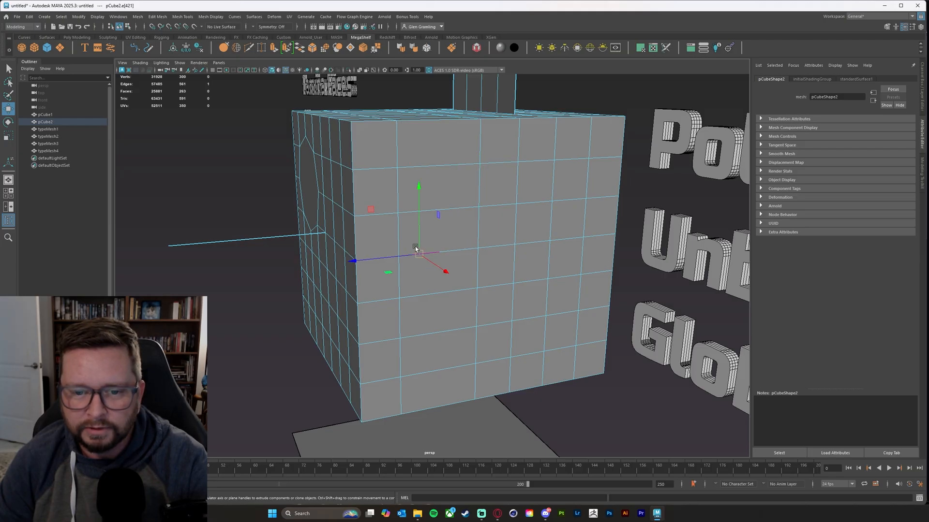
pyautogui.click(611, 390)
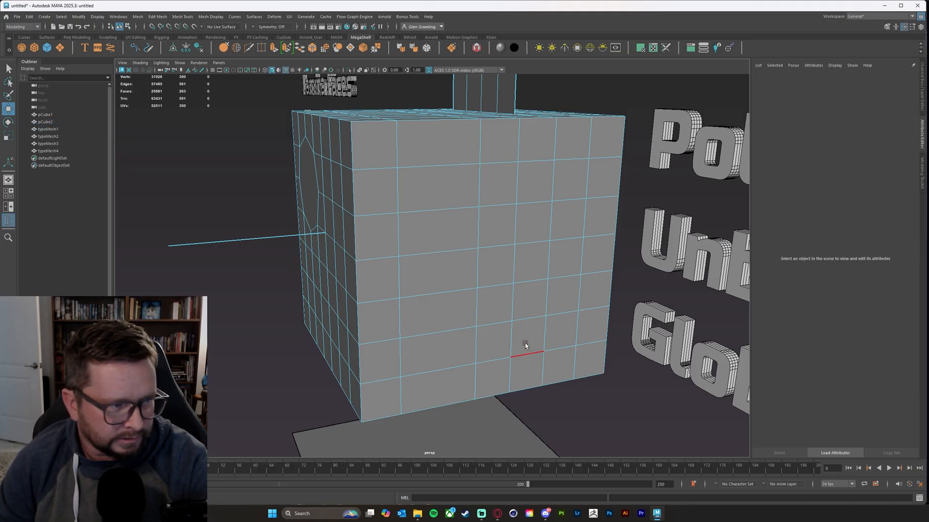
# - Delete only the edges of the vertical edge loop nearest the cube's far corner, leaving its vertices in place
pyautogui.keyDown('alt'); pyautogui.moveTo(522, 304); pyautogui.dragTo(464, 250); pyautogui.keyUp('alt')
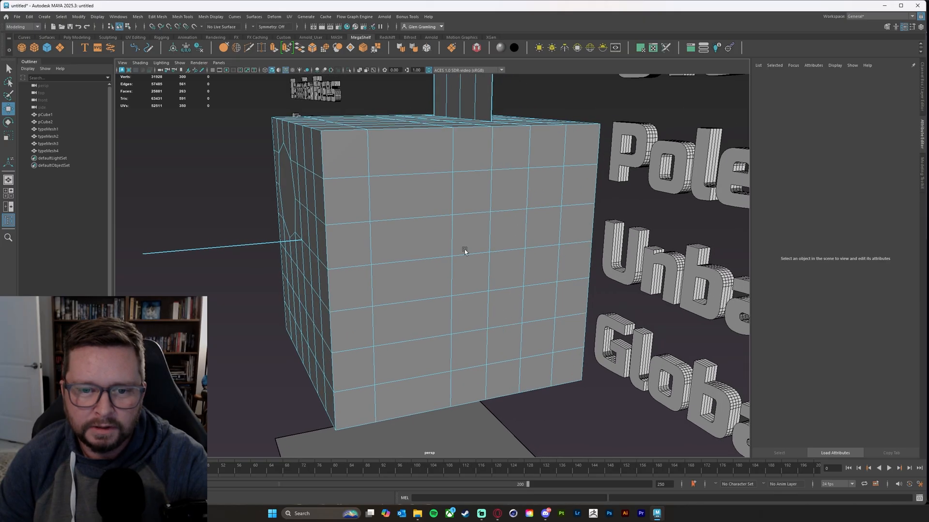
pyautogui.keyDown('alt'); pyautogui.moveTo(450, 338); pyautogui.dragTo(455, 321); pyautogui.keyUp('alt')
pyautogui.keyDown('alt'); pyautogui.moveTo(472, 286); pyautogui.dragTo(478, 292); pyautogui.keyUp('alt')
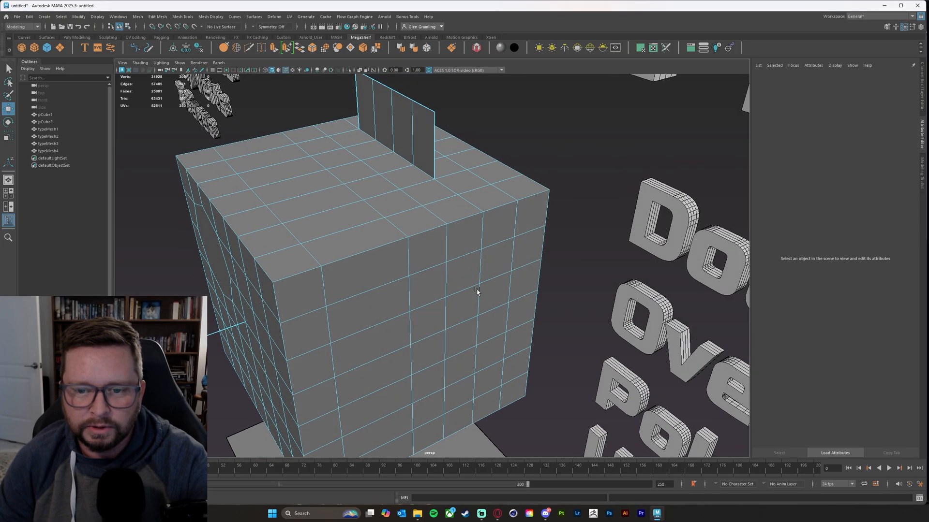
pyautogui.doubleClick(515, 229)
pyautogui.keyDown('alt'); pyautogui.moveTo(531, 317); pyautogui.dragTo(553, 282); pyautogui.keyUp('alt')
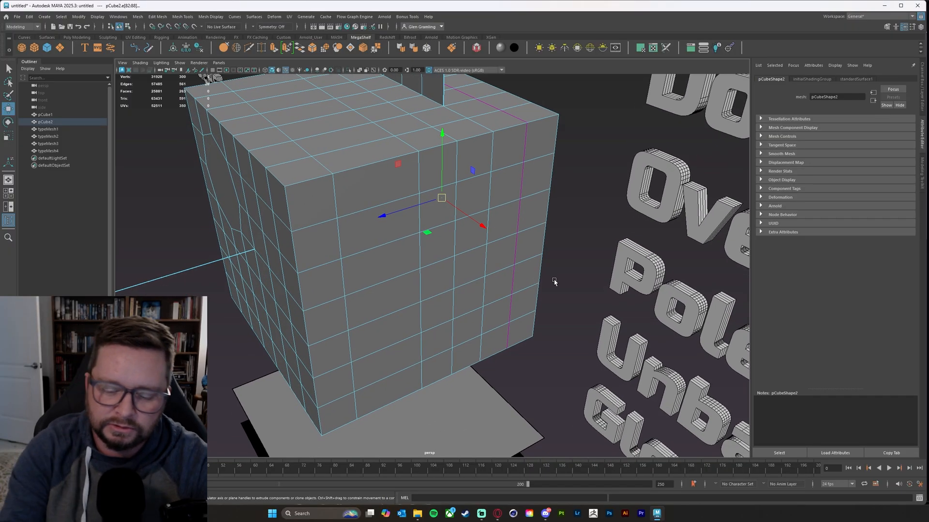
pyautogui.press('Delete')
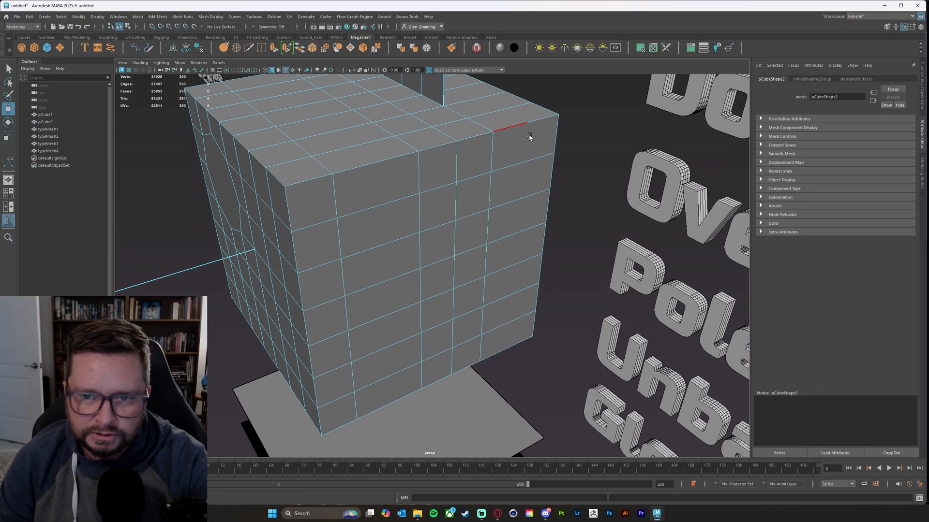
# - Select the leftover vertices along the removed loop, and undo the edge deletion
pyautogui.moveTo(529, 136); pyautogui.dragTo(505, 135, button='right')
pyautogui.moveTo(515, 114); pyautogui.dragTo(542, 299)
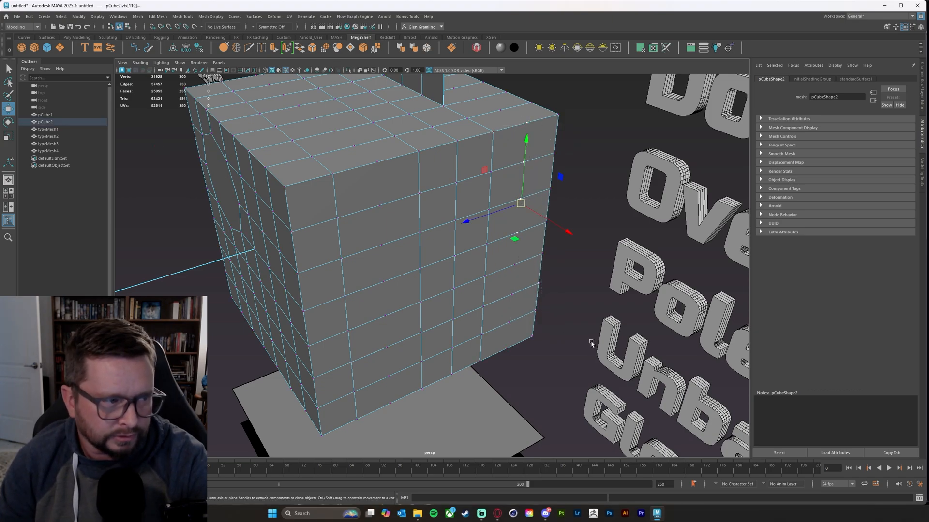
pyautogui.hotkey('ctrl', 'z')
pyautogui.hotkey('ctrl', 'z')
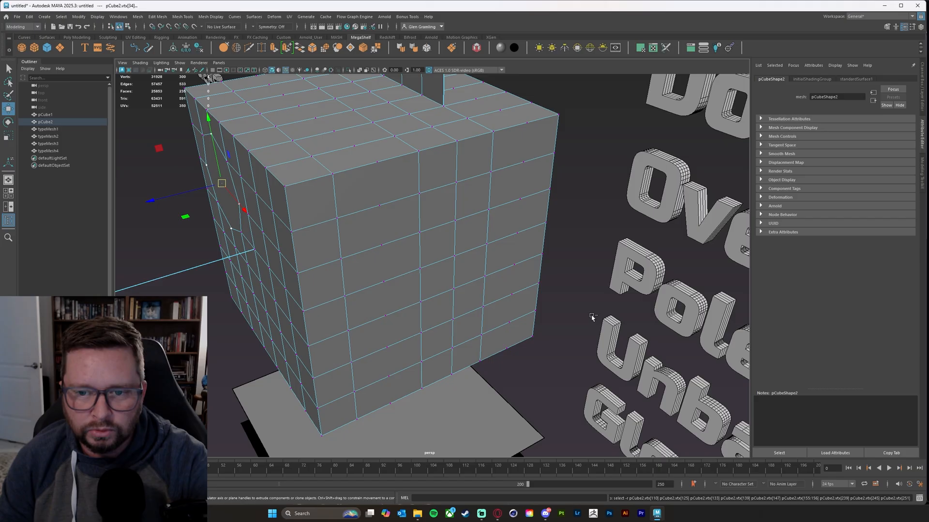
pyautogui.click(580, 291)
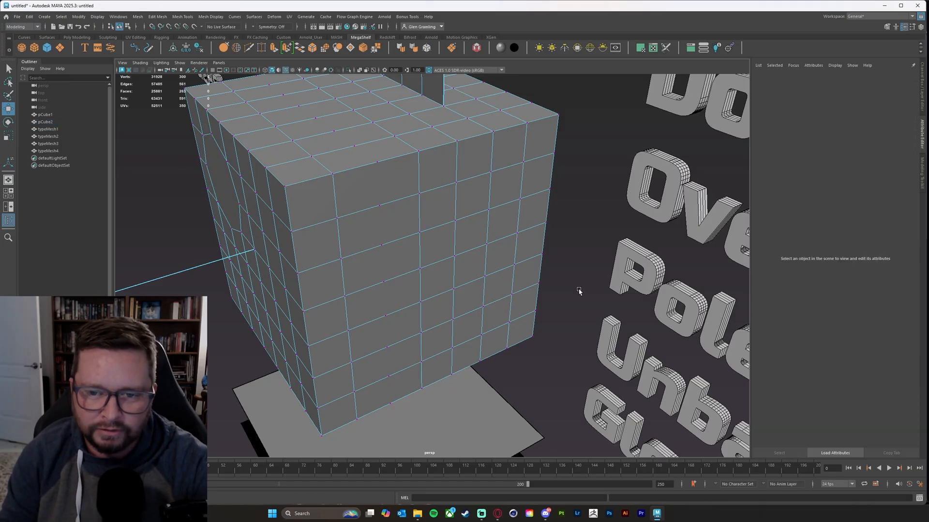
# - Delete the complete vertical edge loop near the cube's far corner together with its vertices, and undo the deletion
pyautogui.moveTo(518, 184); pyautogui.dragTo(521, 167, button='right')
pyautogui.click(523, 179)
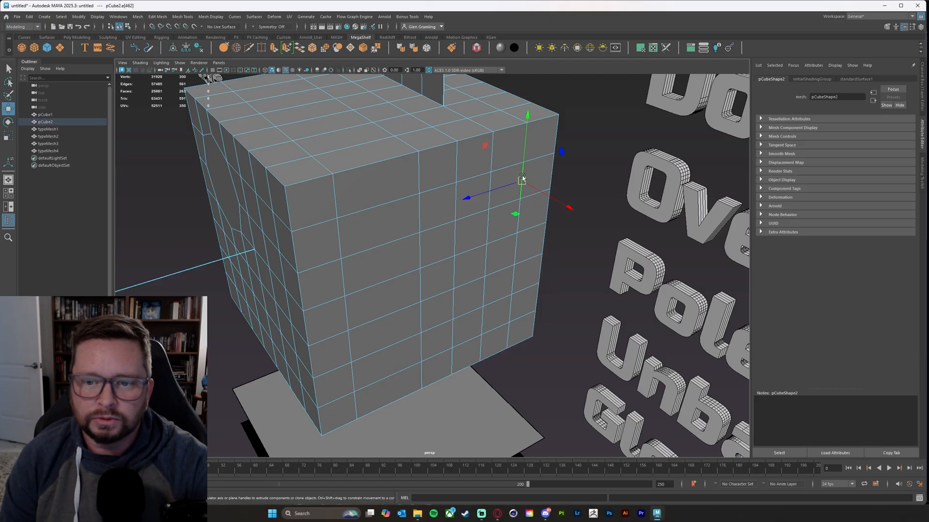
pyautogui.doubleClick(523, 179)
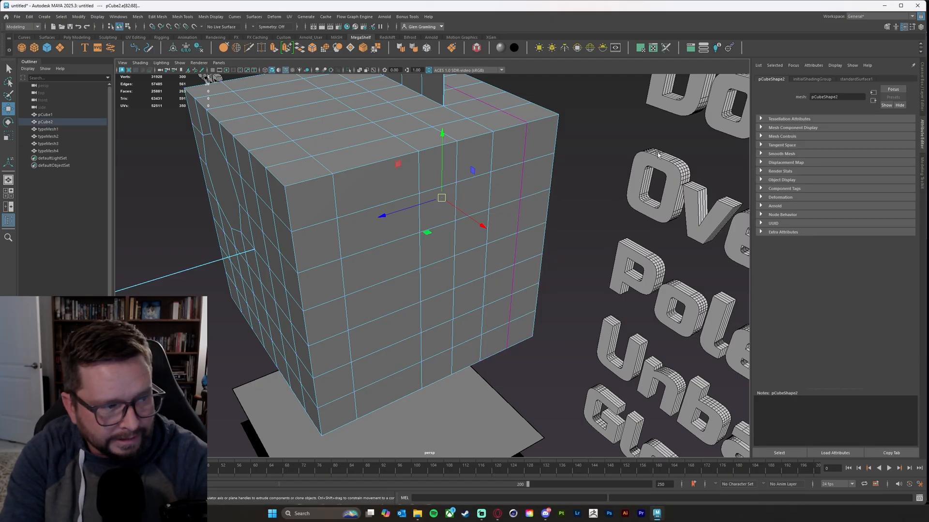
pyautogui.press('Delete')
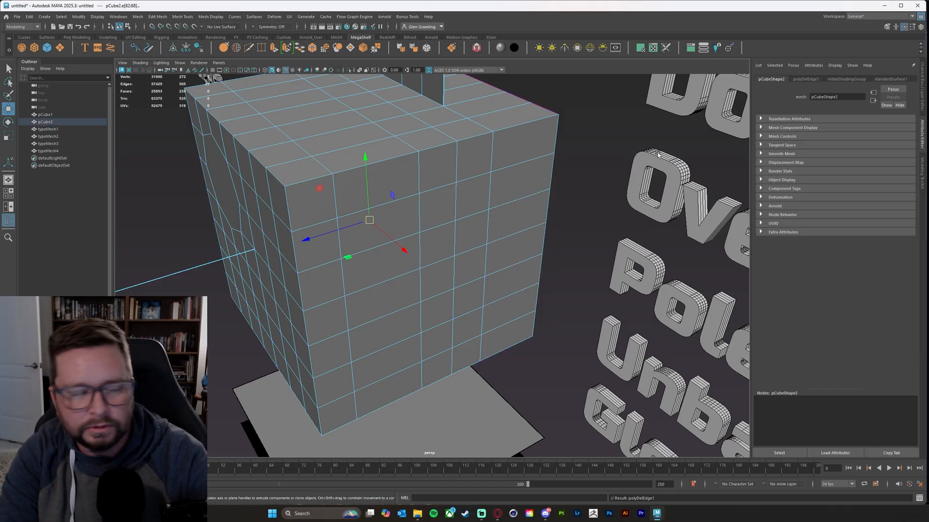
pyautogui.hotkey('ctrl', 'z')
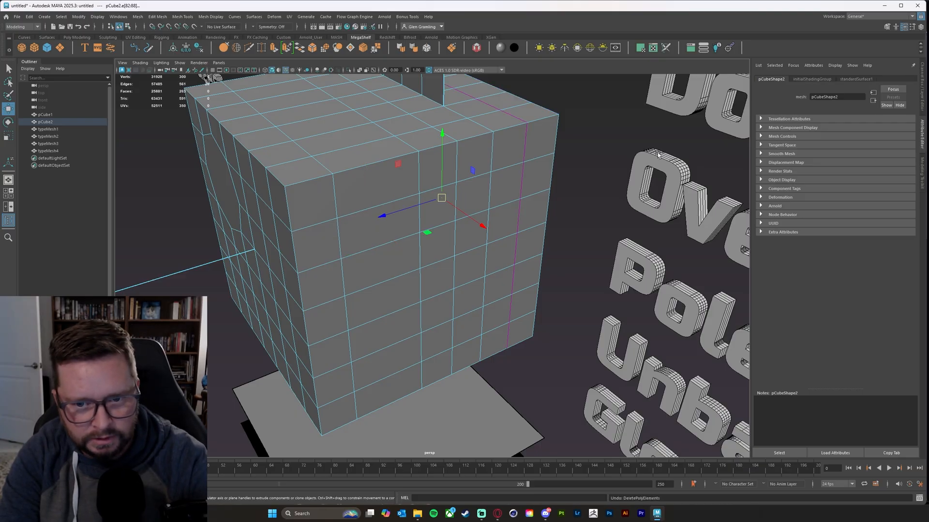
# - Review the list of non-manifold problems beside the cube by selecting the text and the cube in turn, and clear the selection
pyautogui.keyDown('alt'); pyautogui.moveTo(369, 321); pyautogui.dragTo(310, 174); pyautogui.keyUp('alt')
pyautogui.click(325, 191)
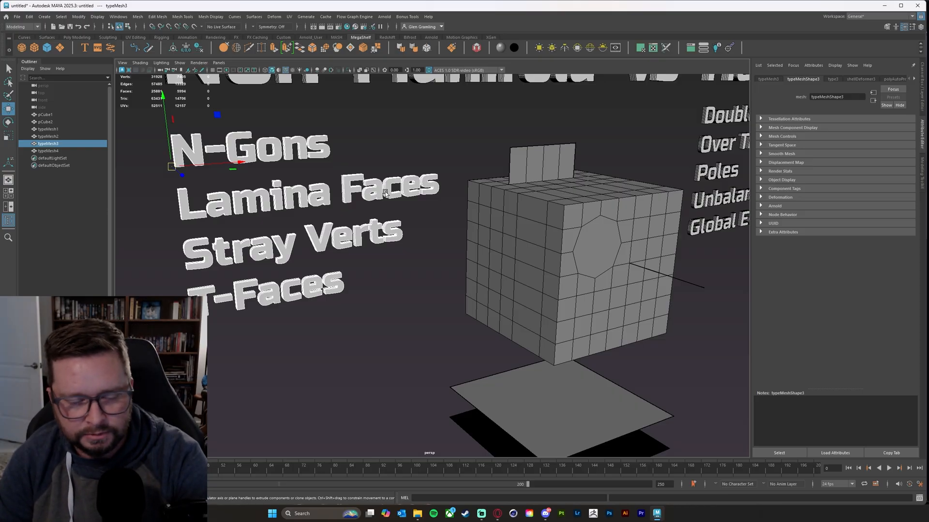
pyautogui.click(469, 286)
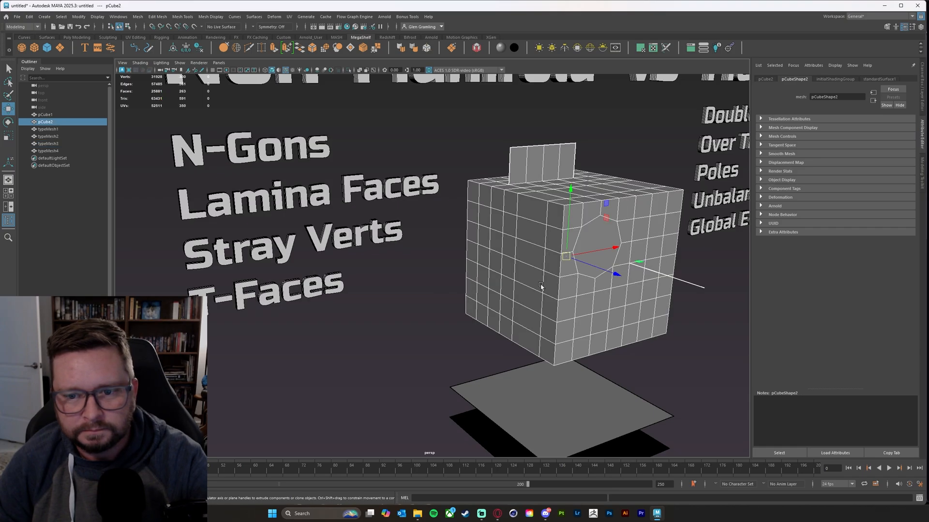
pyautogui.keyDown('alt'); pyautogui.moveTo(555, 282); pyautogui.dragTo(495, 273, button='middle'); pyautogui.keyUp('alt')
pyautogui.keyDown('alt'); pyautogui.moveTo(495, 272); pyautogui.dragTo(389, 288, button='right'); pyautogui.keyUp('alt')
pyautogui.click(333, 312)
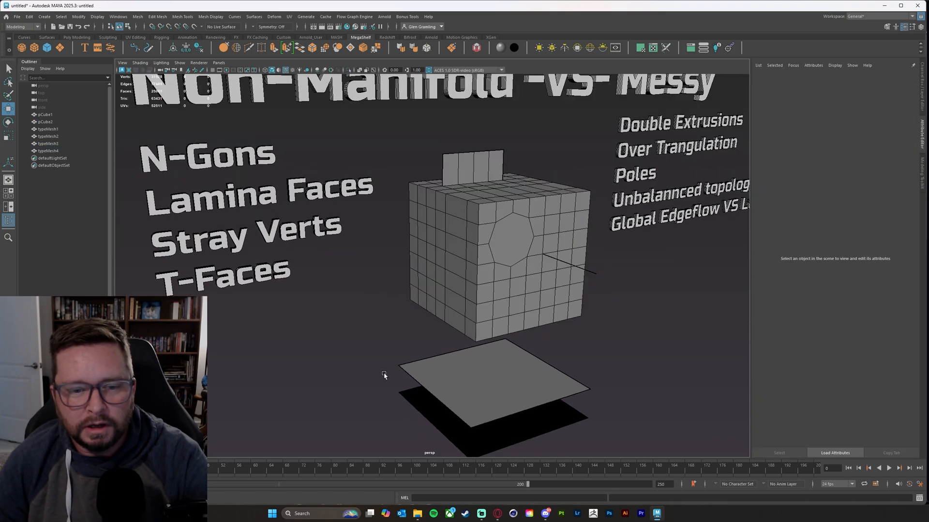
pyautogui.keyDown('alt'); pyautogui.moveTo(379, 321); pyautogui.dragTo(442, 278, button='middle'); pyautogui.keyUp('alt')
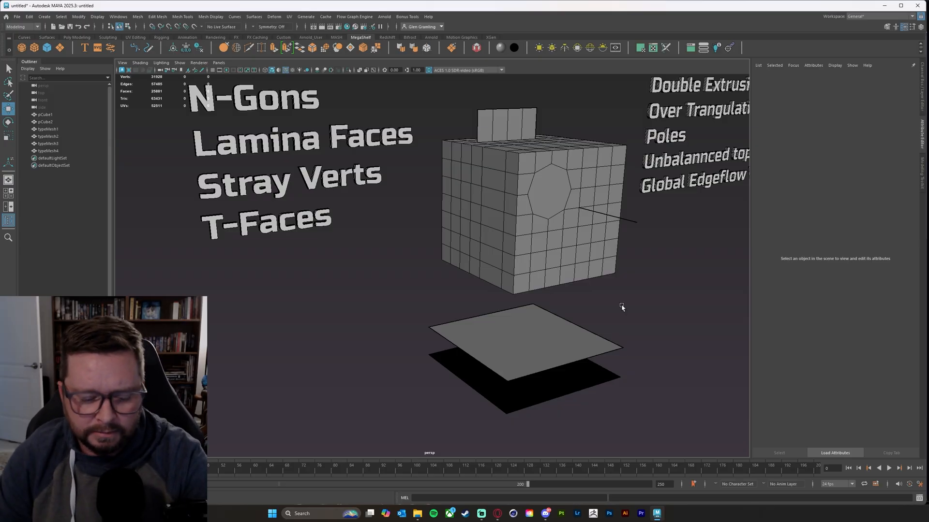
# - Examine the pair of stacked planes below the cube, selecting and deselecting them
pyautogui.keyDown('alt'); pyautogui.moveTo(531, 371); pyautogui.dragTo(539, 375); pyautogui.keyUp('alt')
pyautogui.keyDown('alt'); pyautogui.moveTo(617, 395); pyautogui.dragTo(595, 286); pyautogui.keyUp('alt')
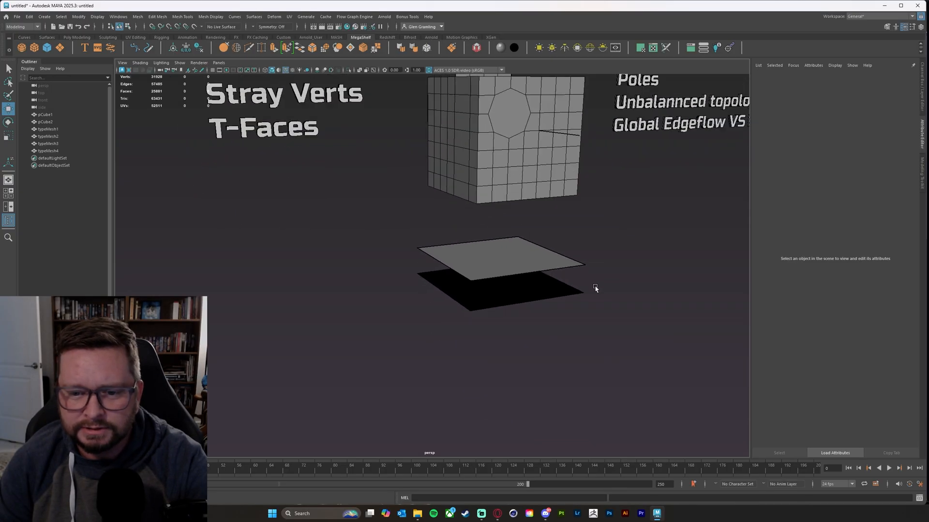
pyautogui.click(583, 270)
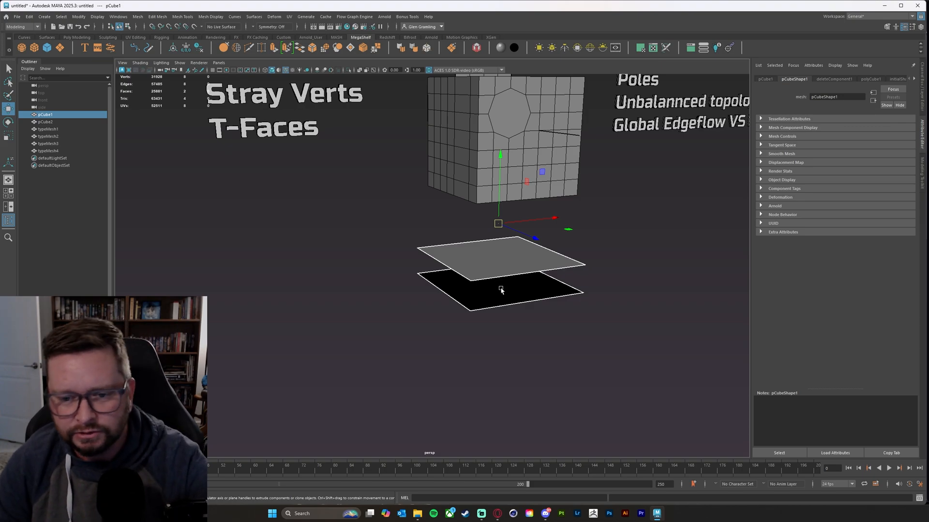
pyautogui.click(570, 315)
pyautogui.keyDown('alt'); pyautogui.moveTo(570, 315); pyautogui.dragTo(524, 340); pyautogui.keyUp('alt')
pyautogui.keyDown('alt'); pyautogui.moveTo(520, 272); pyautogui.dragTo(572, 338); pyautogui.keyUp('alt')
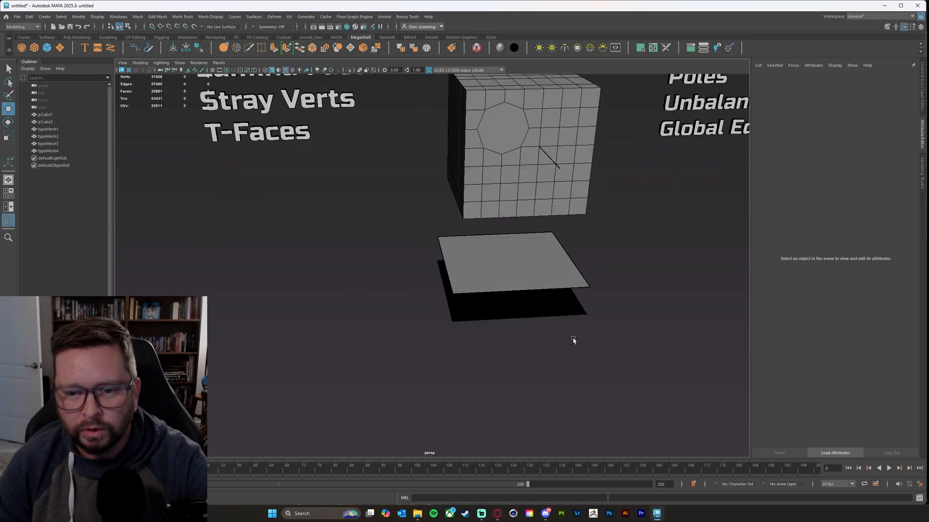
# - Bring the corners of the two stacked planes together and merge their overlapping vertices to form lamina faces
pyautogui.click(470, 200)
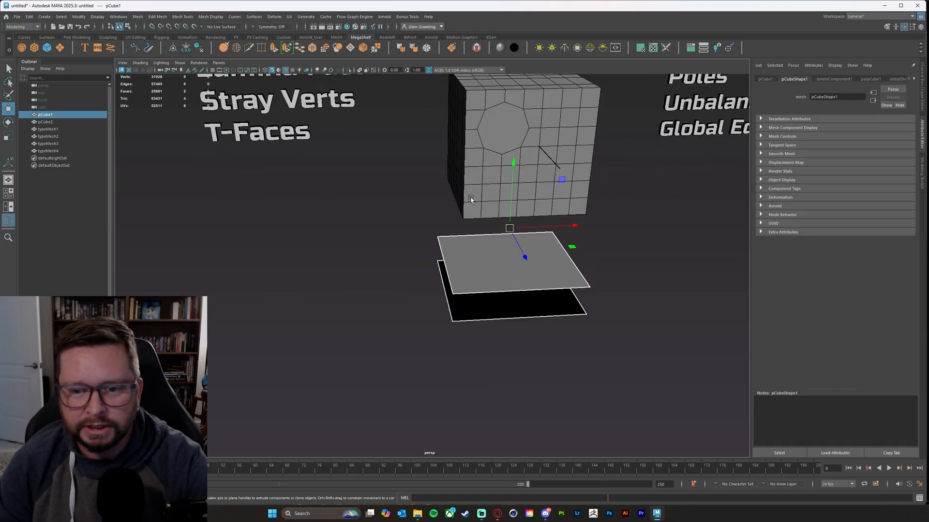
pyautogui.click(261, 48)
pyautogui.click(701, 326)
pyautogui.keyDown('alt'); pyautogui.moveTo(700, 326); pyautogui.dragTo(318, 269); pyautogui.keyUp('alt')
pyautogui.keyDown('alt'); pyautogui.moveTo(315, 296); pyautogui.dragTo(450, 277); pyautogui.keyUp('alt')
pyautogui.press('w')
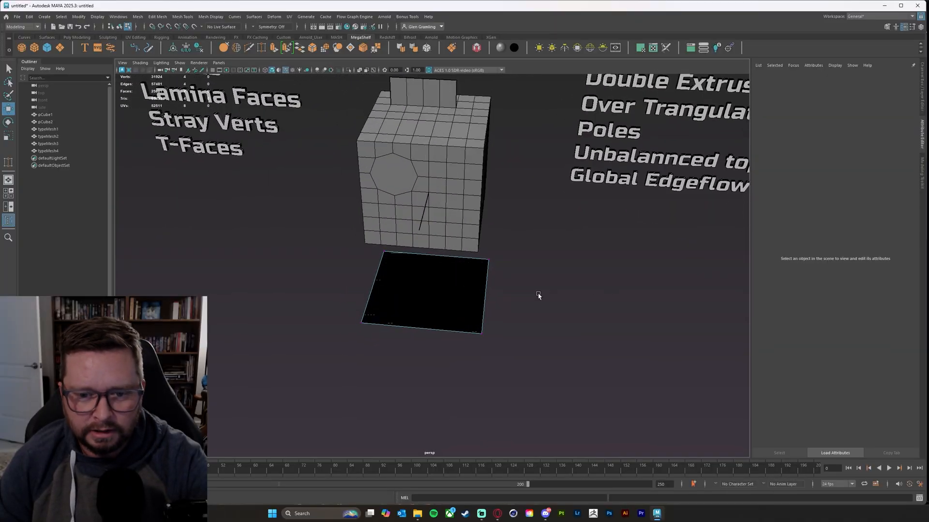
# - Delete one of the two overlapping faces of the merged plane, undo the deletion, and clear the selection
pyautogui.keyDown('alt'); pyautogui.moveTo(539, 294); pyautogui.dragTo(552, 313); pyautogui.keyUp('alt')
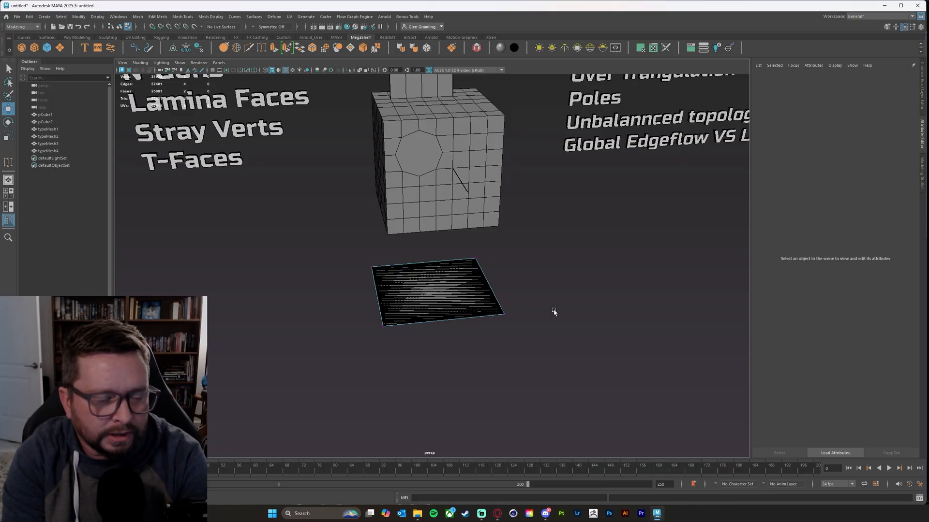
pyautogui.keyDown('alt'); pyautogui.moveTo(511, 308); pyautogui.dragTo(523, 342); pyautogui.keyUp('alt')
pyautogui.click(516, 301)
pyautogui.moveTo(458, 292); pyautogui.dragTo(445, 299, button='right')
pyautogui.click(444, 296)
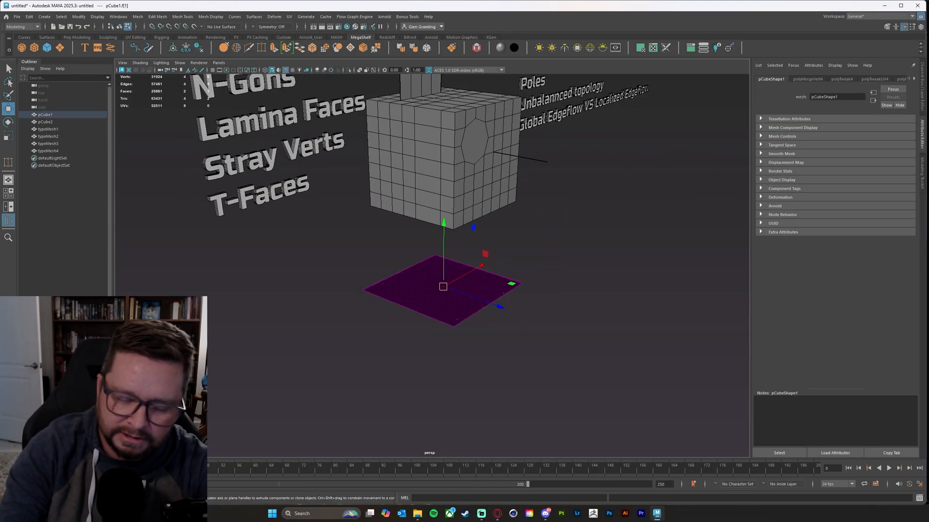
pyautogui.press('Delete')
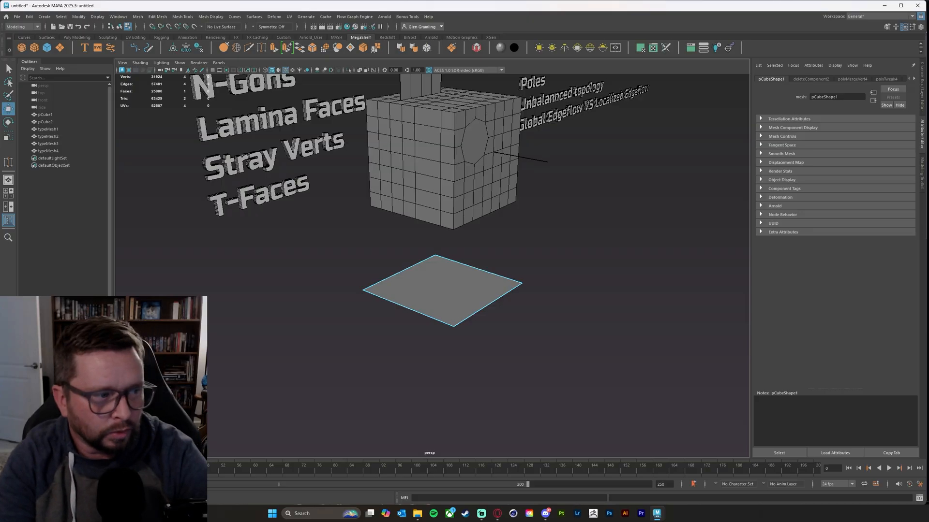
pyautogui.hotkey('ctrl', 'z')
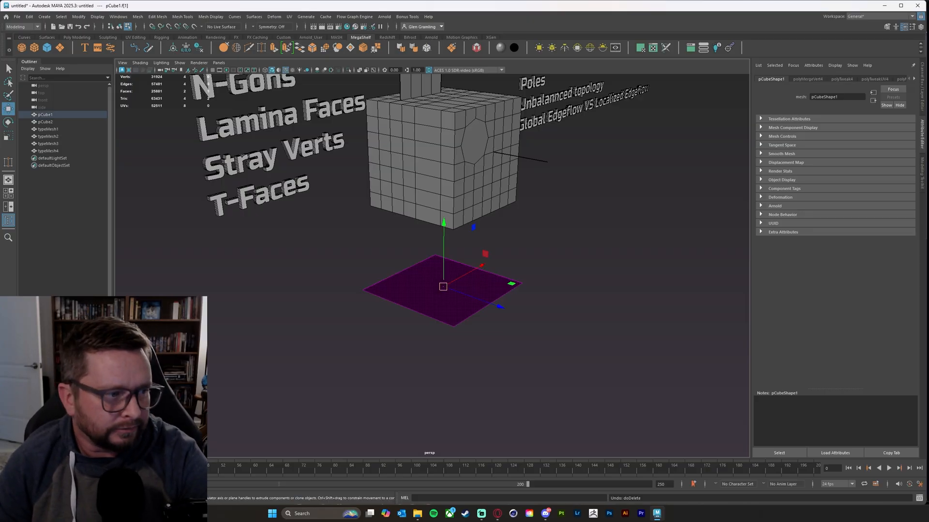
pyautogui.click(704, 410)
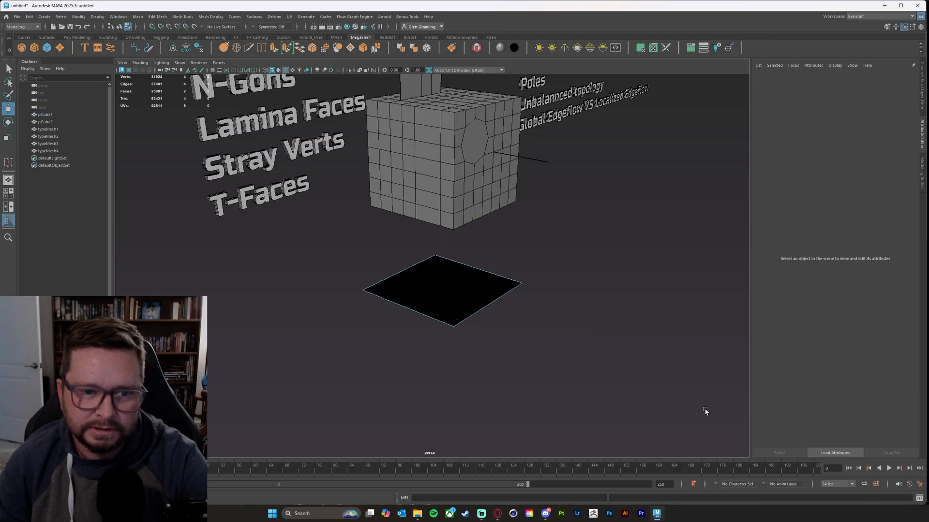
# - Switch the cube to vertex selection, move the vertices at the tip of its protruding spike, and clear the selection
pyautogui.moveTo(628, 372)
pyautogui.keyDown('alt'); pyautogui.mouseDown()
pyautogui.moveTo(630, 381)
pyautogui.moveTo(623, 376)
pyautogui.mouseUp(); pyautogui.keyUp('alt')
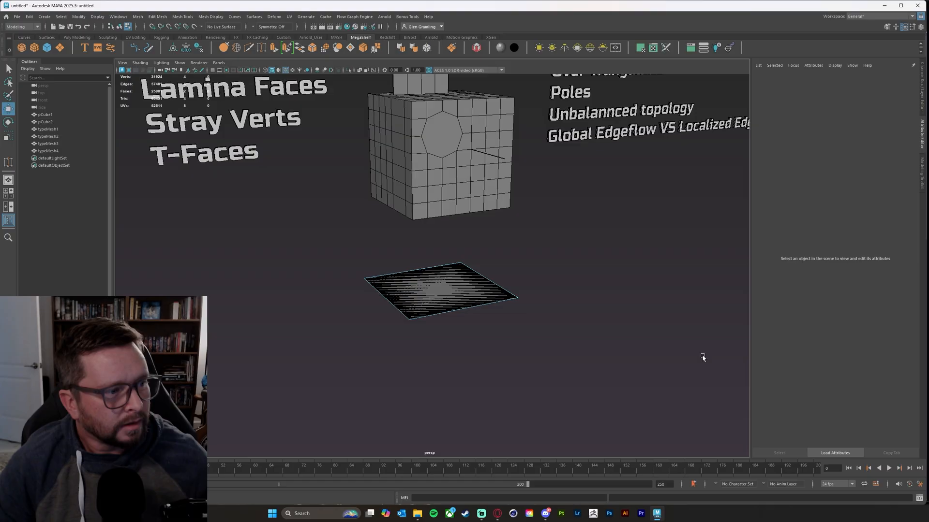
pyautogui.keyDown('alt'); pyautogui.moveTo(319, 181); pyautogui.dragTo(318, 266, button='middle'); pyautogui.keyUp('alt')
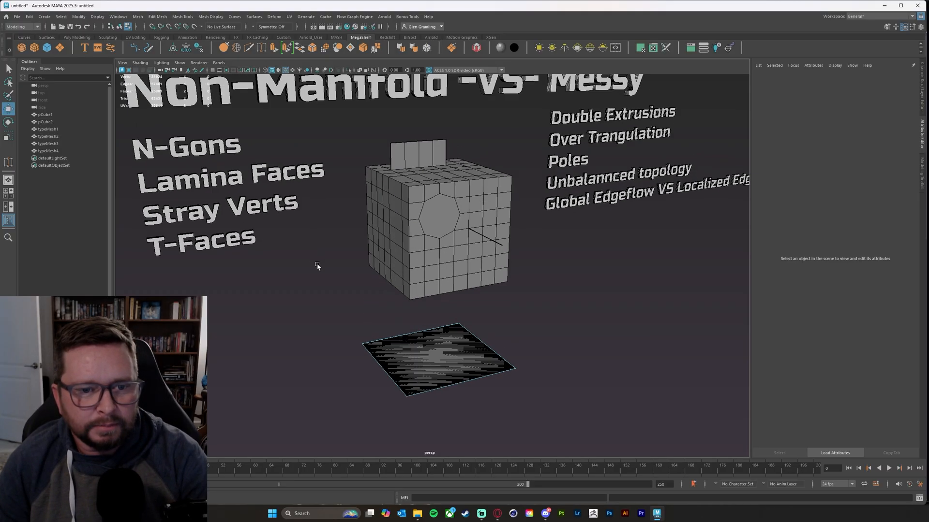
pyautogui.keyDown('alt'); pyautogui.moveTo(318, 266); pyautogui.dragTo(380, 285); pyautogui.keyUp('alt')
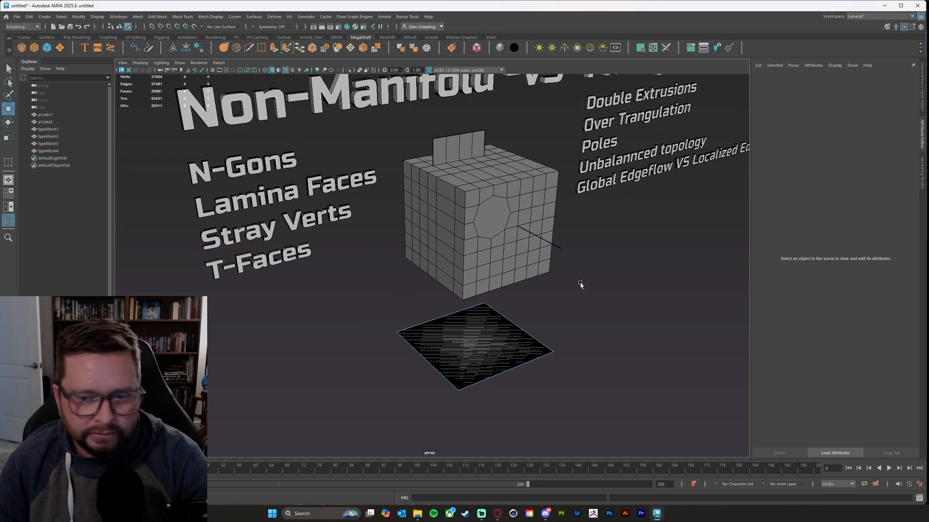
pyautogui.keyDown('alt'); pyautogui.moveTo(570, 264); pyautogui.dragTo(570, 270); pyautogui.keyUp('alt')
pyautogui.click(571, 271)
pyautogui.scroll(10, 630, 296)
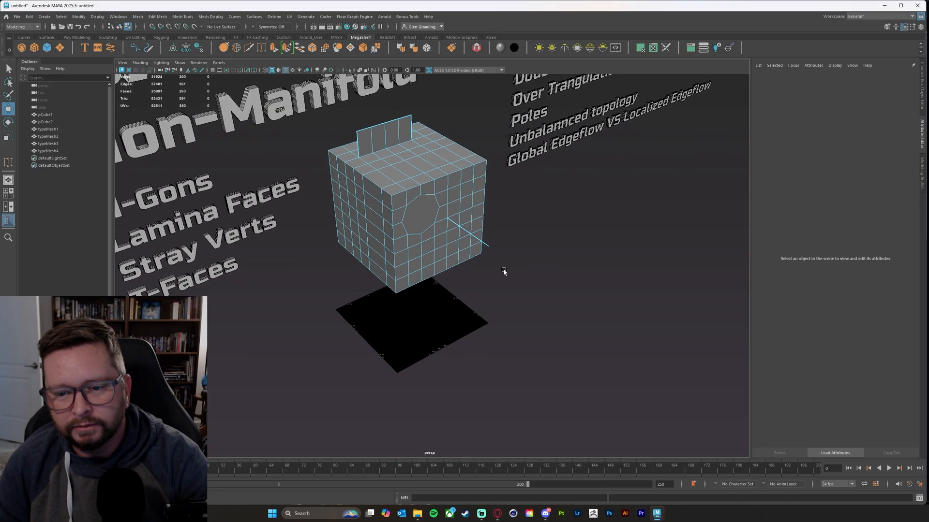
pyautogui.keyDown('alt'); pyautogui.moveTo(491, 272); pyautogui.dragTo(451, 256); pyautogui.keyUp('alt')
pyautogui.keyDown('alt'); pyautogui.moveTo(535, 293); pyautogui.dragTo(566, 287); pyautogui.keyUp('alt')
pyautogui.moveTo(560, 296); pyautogui.dragTo(561, 312, button='right')
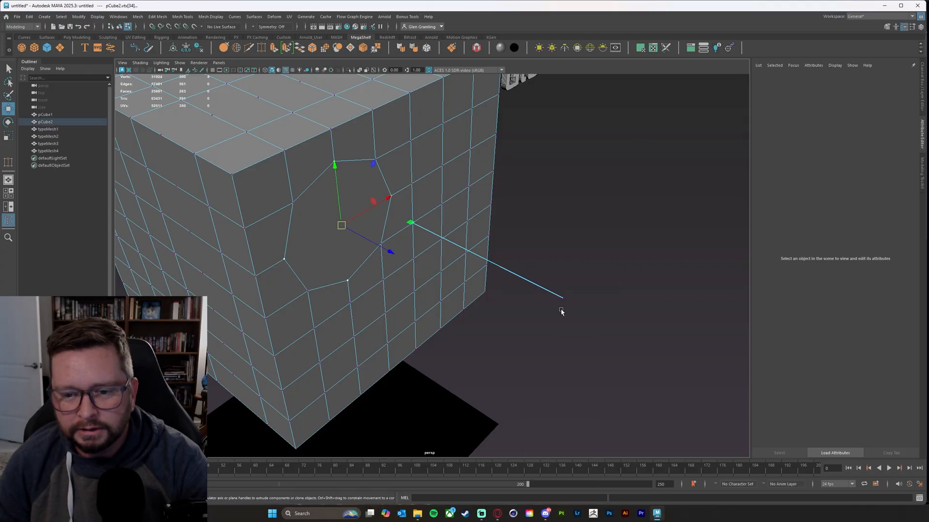
pyautogui.click(563, 299)
pyautogui.moveTo(562, 302); pyautogui.dragTo(574, 281)
pyautogui.keyDown('alt'); pyautogui.moveTo(476, 326); pyautogui.dragTo(486, 323); pyautogui.keyUp('alt')
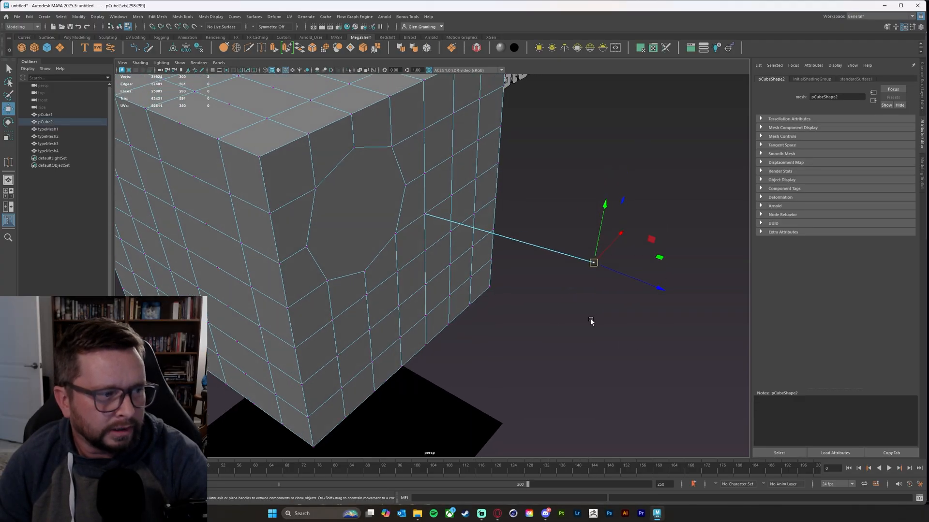
pyautogui.keyDown('alt'); pyautogui.moveTo(589, 318); pyautogui.dragTo(514, 326); pyautogui.keyUp('alt')
pyautogui.click(530, 326)
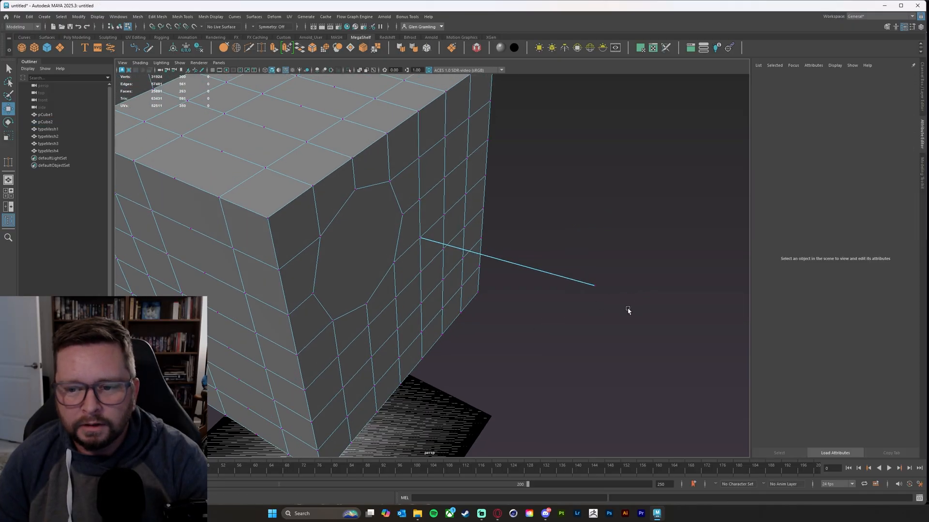
# - Inspect the overlapping vertices at the spike's tip by box-selecting them, and clear the selection
pyautogui.moveTo(628, 310); pyautogui.dragTo(581, 261)
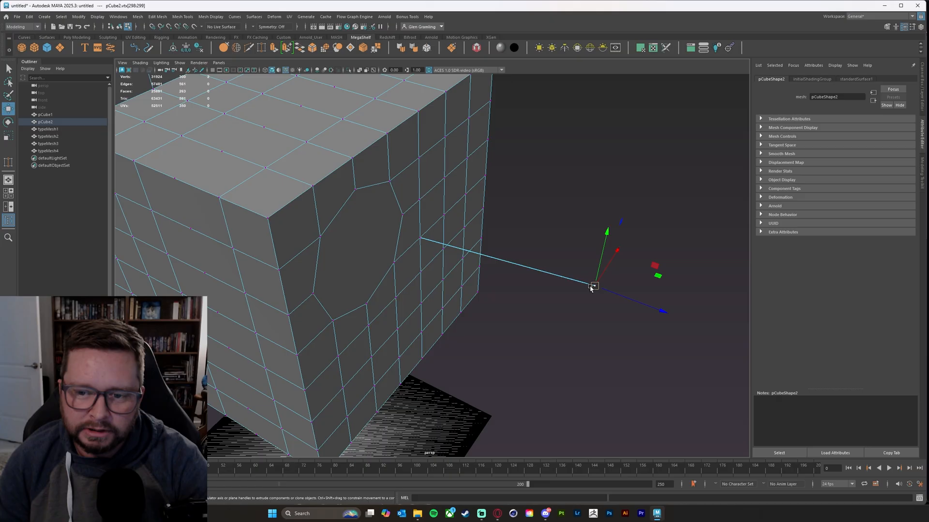
pyautogui.moveTo(647, 220); pyautogui.dragTo(554, 349)
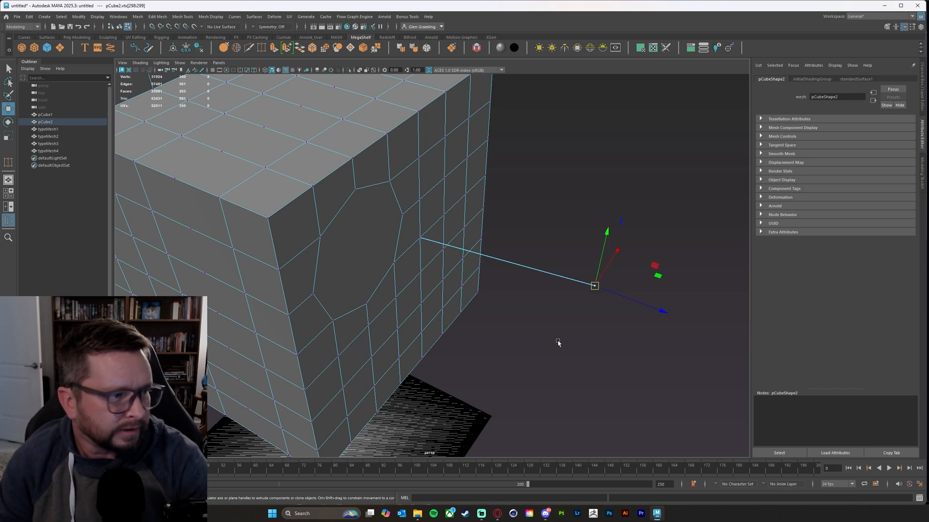
pyautogui.click(582, 328)
pyautogui.keyDown('alt'); pyautogui.moveTo(558, 324); pyautogui.dragTo(610, 310); pyautogui.keyUp('alt')
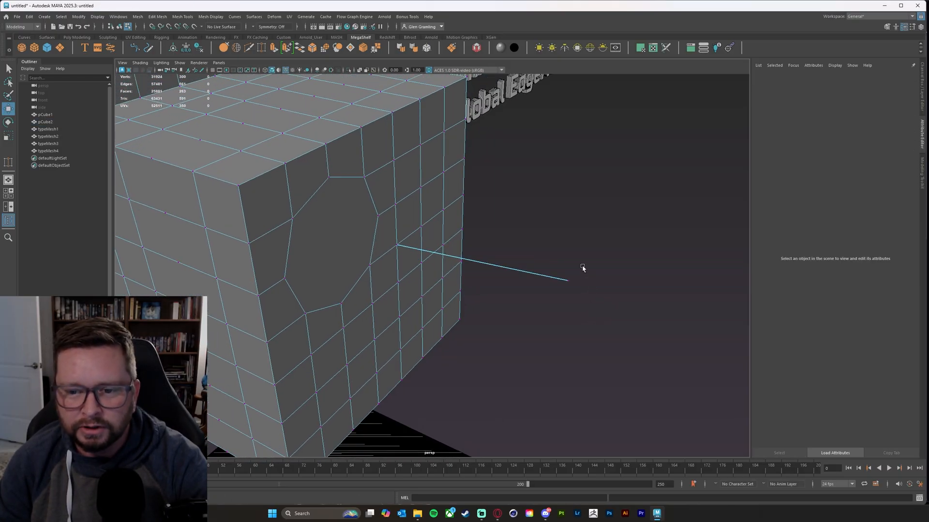
# - Move the vertices at the spike's tip farther out from the cube
pyautogui.click(568, 279)
pyautogui.moveTo(568, 278); pyautogui.dragTo(621, 279)
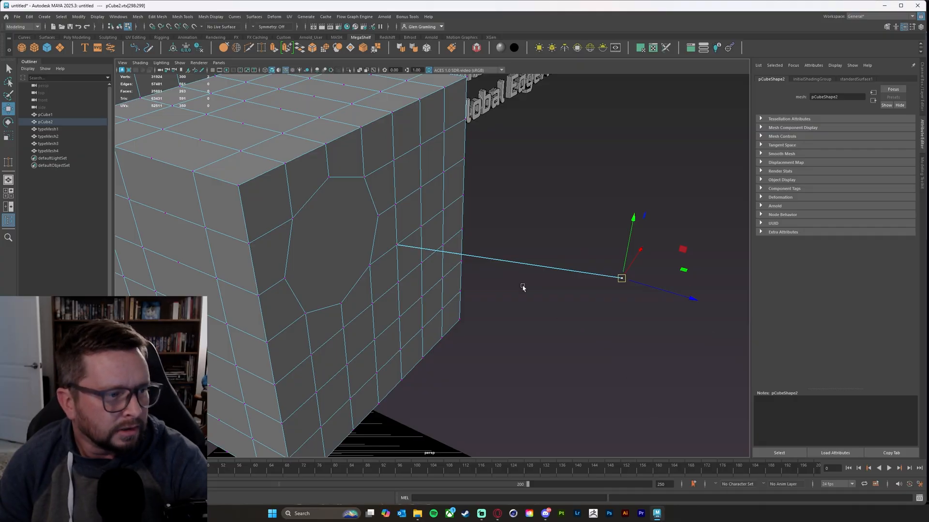
pyautogui.keyDown('alt'); pyautogui.moveTo(580, 295); pyautogui.dragTo(581, 303); pyautogui.keyUp('alt')
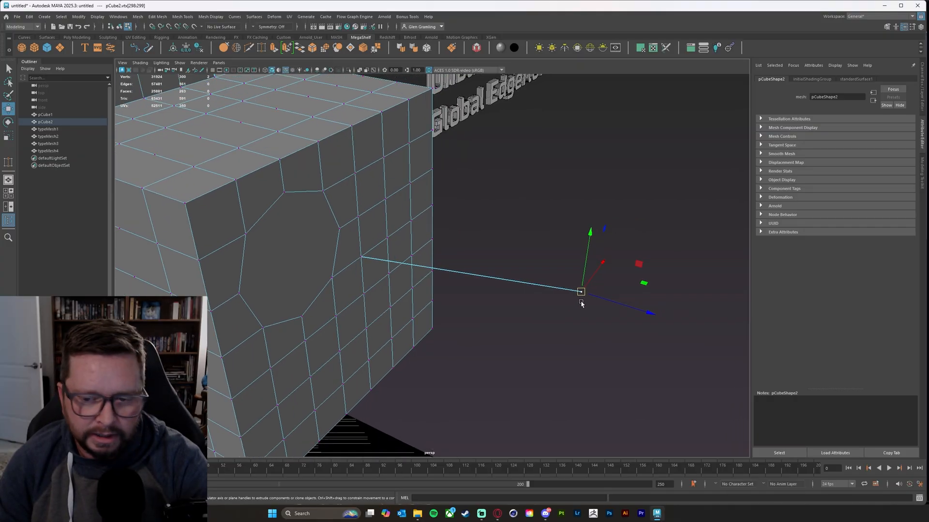
# - Try to delete the overlapping vertices at the tip of the cube's spike
pyautogui.click(566, 322)
pyautogui.moveTo(555, 260); pyautogui.dragTo(645, 359)
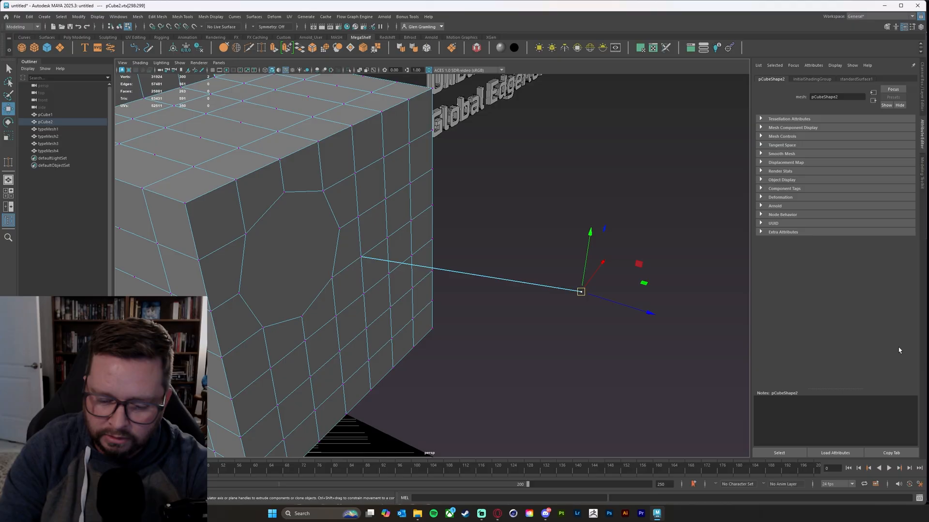
pyautogui.press('Delete')
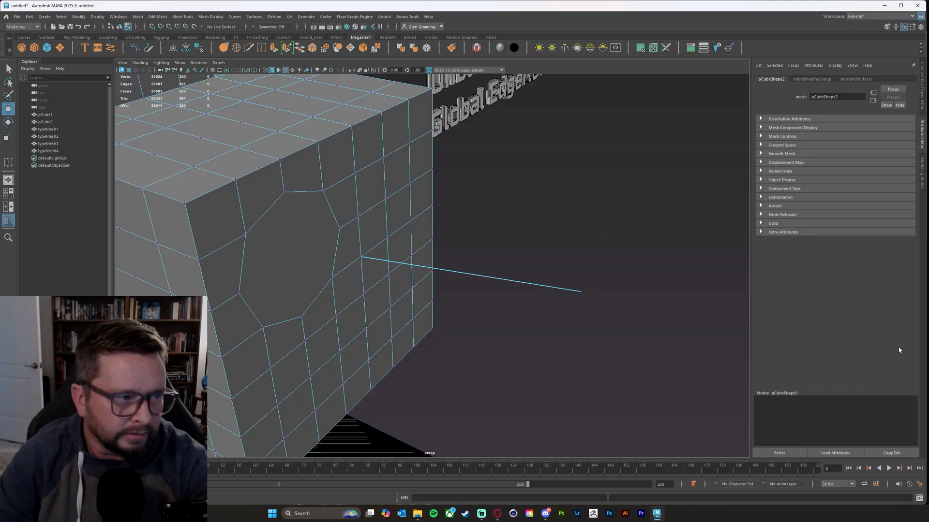
pyautogui.keyDown('alt'); pyautogui.moveTo(598, 328); pyautogui.dragTo(605, 329); pyautogui.keyUp('alt')
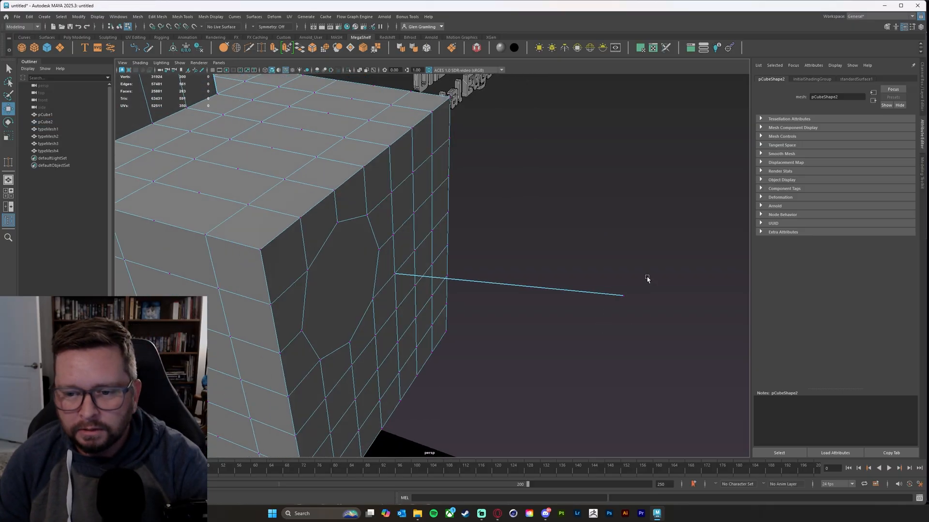
# - Merge the spike's tip vertices into the vertex at its base on the cube with the Target Weld tool
pyautogui.moveTo(647, 278); pyautogui.dragTo(611, 331)
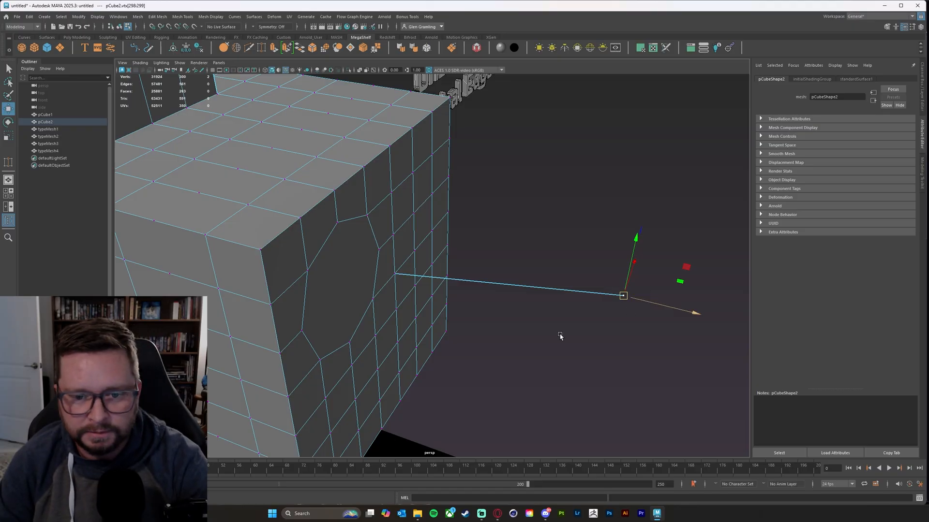
pyautogui.keyDown('alt'); pyautogui.moveTo(558, 335); pyautogui.dragTo(626, 327); pyautogui.keyUp('alt')
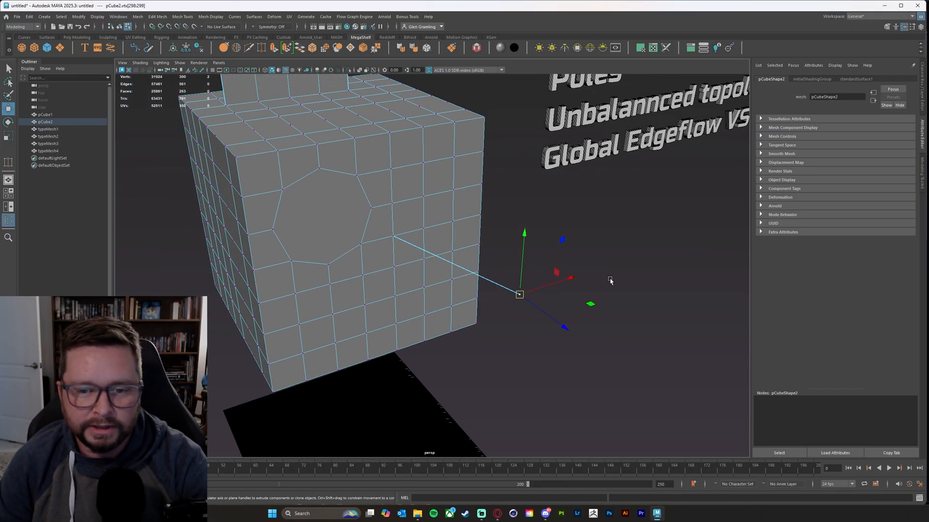
pyautogui.click(263, 48)
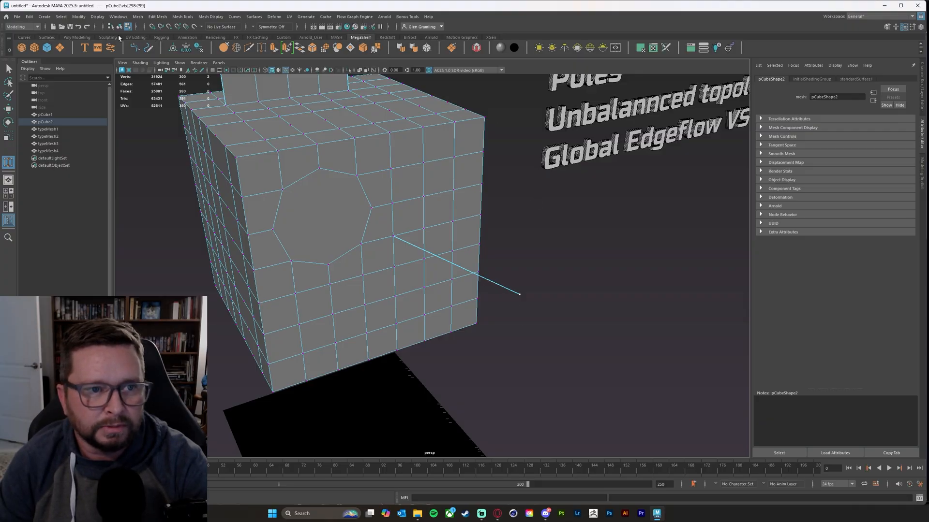
pyautogui.click(76, 37)
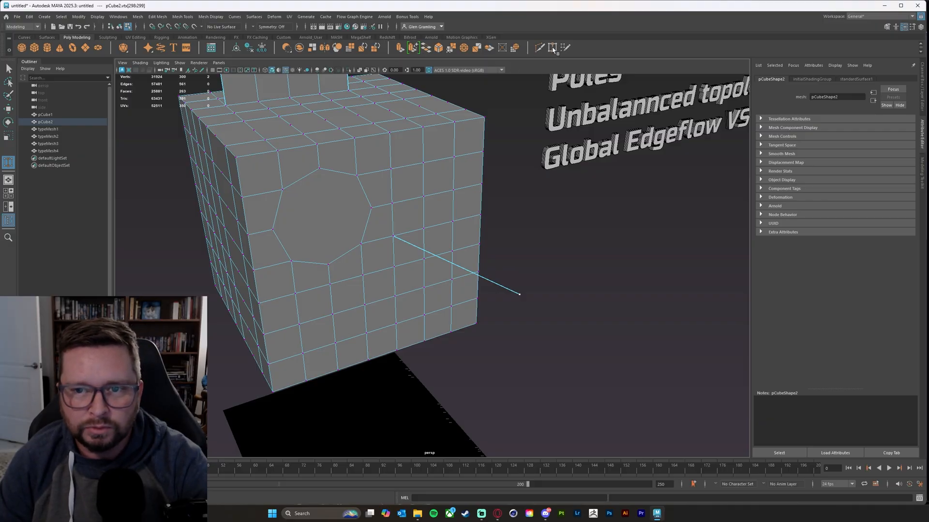
pyautogui.keyDown('alt'); pyautogui.moveTo(560, 295); pyautogui.dragTo(567, 296); pyautogui.keyUp('alt')
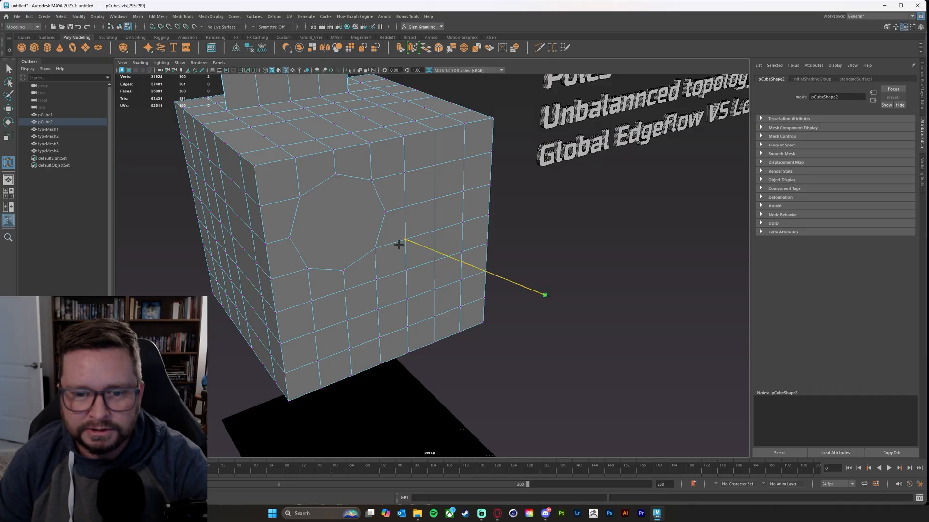
pyautogui.press('Delete')
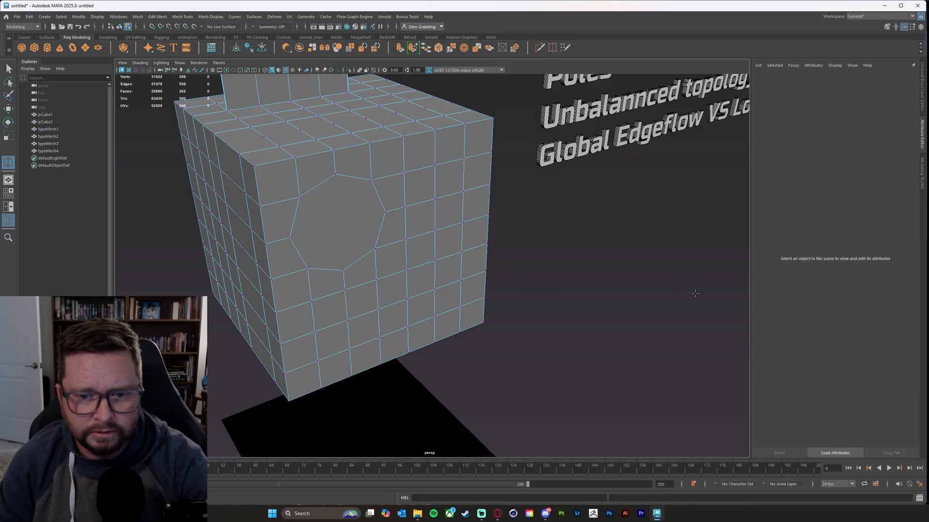
# - Undo the weld of the spike and return to the Move tool with nothing selected
pyautogui.hotkey('ctrl', 'z')
pyautogui.moveTo(566, 292)
pyautogui.keyDown('alt'); pyautogui.mouseDown()
pyautogui.moveTo(581, 305)
pyautogui.moveTo(556, 304)
pyautogui.moveTo(583, 299)
pyautogui.moveTo(551, 328)
pyautogui.moveTo(558, 285)
pyautogui.moveTo(576, 305)
pyautogui.mouseUp(); pyautogui.keyUp('alt')
pyautogui.press('w')
pyautogui.click(672, 325)
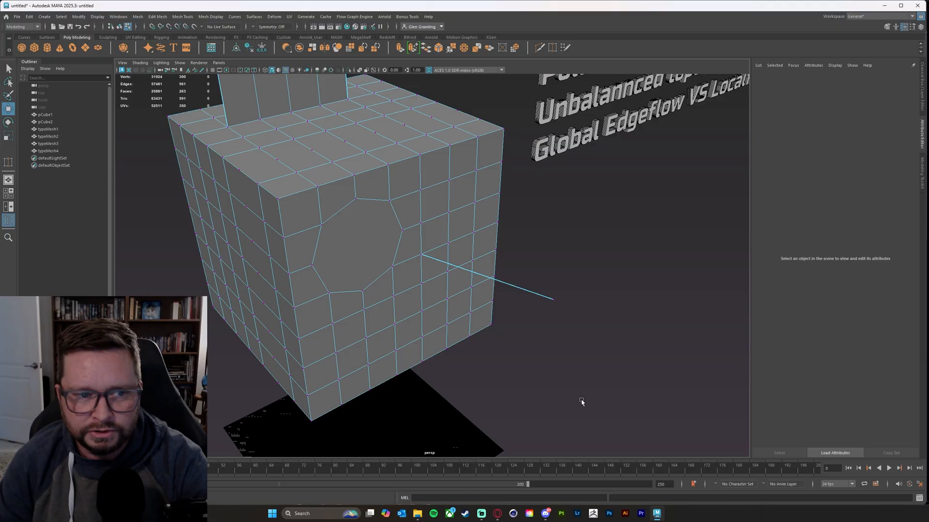
# - Review the list of non-manifold problems beside the cube by box-selecting its text
pyautogui.keyDown('alt'); pyautogui.moveTo(580, 403); pyautogui.dragTo(571, 331); pyautogui.keyUp('alt')
pyautogui.keyDown('alt'); pyautogui.moveTo(571, 330); pyautogui.dragTo(498, 320, button='right'); pyautogui.keyUp('alt')
pyautogui.keyDown('alt'); pyautogui.moveTo(382, 313); pyautogui.dragTo(429, 304, button='middle'); pyautogui.keyUp('alt')
pyautogui.keyDown('alt'); pyautogui.moveTo(352, 312); pyautogui.dragTo(333, 318); pyautogui.keyUp('alt')
pyautogui.moveTo(165, 343); pyautogui.dragTo(303, 295)
pyautogui.keyDown('alt'); pyautogui.moveTo(371, 290); pyautogui.dragTo(438, 293); pyautogui.keyUp('alt')
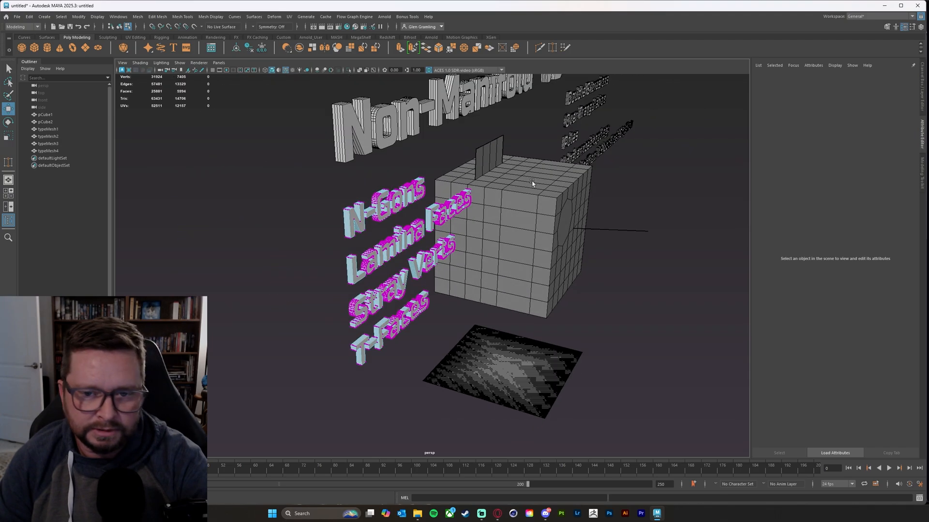
# - Examine the upright fin on the cube's top by selecting its shared bottom edge and the faces that meet there
pyautogui.keyDown('alt'); pyautogui.moveTo(532, 182); pyautogui.dragTo(422, 257, button='middle'); pyautogui.keyUp('alt')
pyautogui.keyDown('alt'); pyautogui.moveTo(423, 256); pyautogui.dragTo(505, 222, button='right'); pyautogui.keyUp('alt')
pyautogui.keyDown('alt'); pyautogui.moveTo(288, 169); pyautogui.dragTo(319, 226, button='middle'); pyautogui.keyUp('alt')
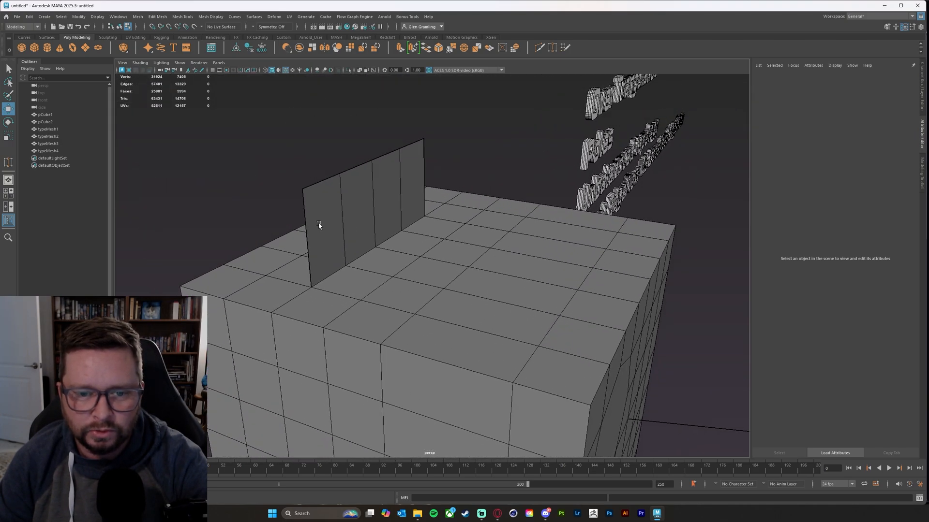
pyautogui.keyDown('alt'); pyautogui.moveTo(319, 225); pyautogui.dragTo(342, 222, button='right'); pyautogui.keyUp('alt')
pyautogui.click(339, 251)
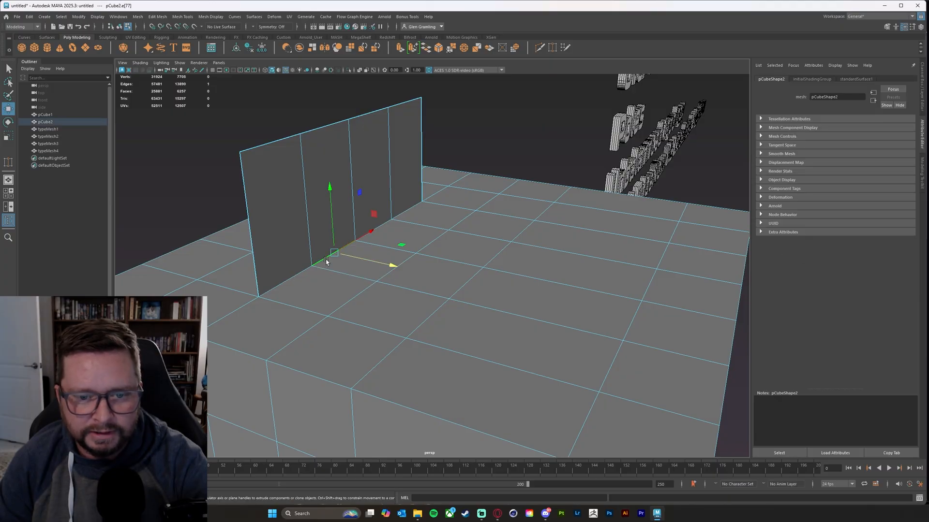
pyautogui.moveTo(369, 249); pyautogui.dragTo(364, 259, button='right')
pyautogui.click(365, 259)
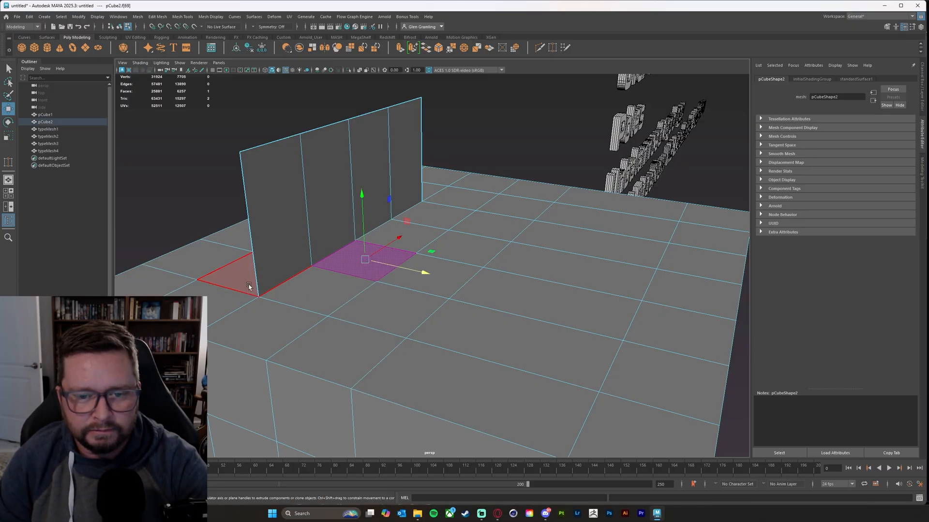
pyautogui.click(322, 228)
pyautogui.keyDown('alt'); pyautogui.moveTo(363, 286); pyautogui.dragTo(393, 299); pyautogui.keyUp('alt')
pyautogui.click(426, 299)
pyautogui.keyDown('alt'); pyautogui.moveTo(561, 309); pyautogui.dragTo(464, 307); pyautogui.keyUp('alt')
# - Select the edge shared by the fin and the cube's top, move it around, and undo the moves
pyautogui.moveTo(350, 287); pyautogui.dragTo(351, 254, button='right')
pyautogui.click(350, 286)
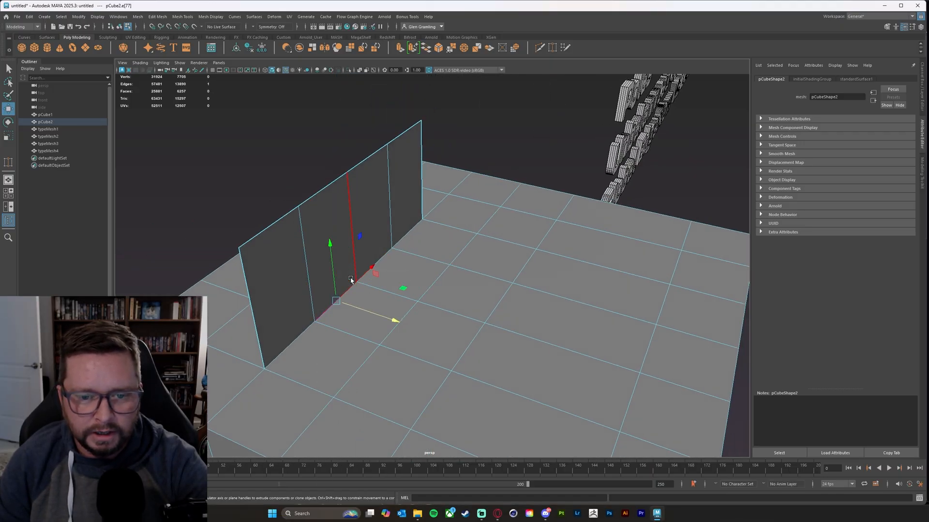
pyautogui.click(347, 290)
pyautogui.keyDown('alt'); pyautogui.moveTo(376, 331); pyautogui.dragTo(380, 326); pyautogui.keyUp('alt')
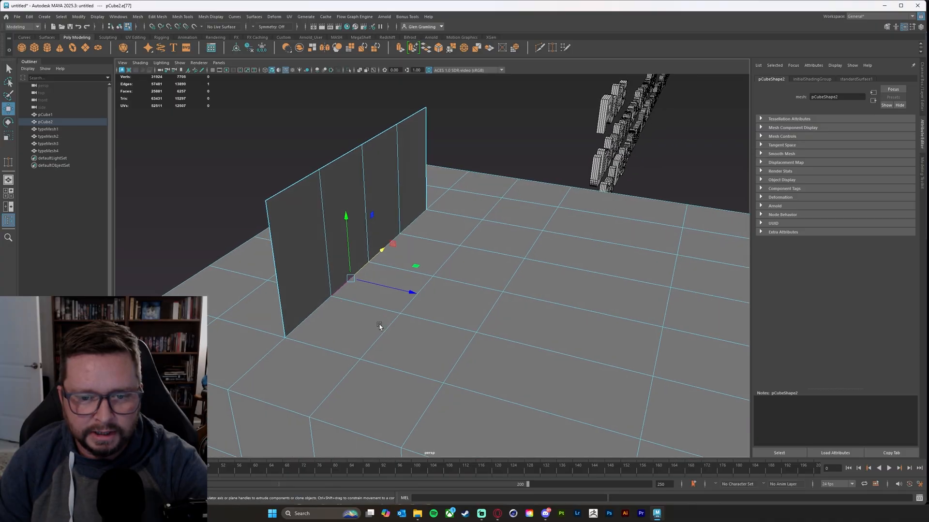
pyautogui.moveTo(357, 280); pyautogui.dragTo(358, 253)
pyautogui.hotkey('ctrl', 'z')
pyautogui.moveTo(395, 289); pyautogui.dragTo(350, 252)
pyautogui.keyDown('alt'); pyautogui.moveTo(288, 266); pyautogui.dragTo(408, 266); pyautogui.keyUp('alt')
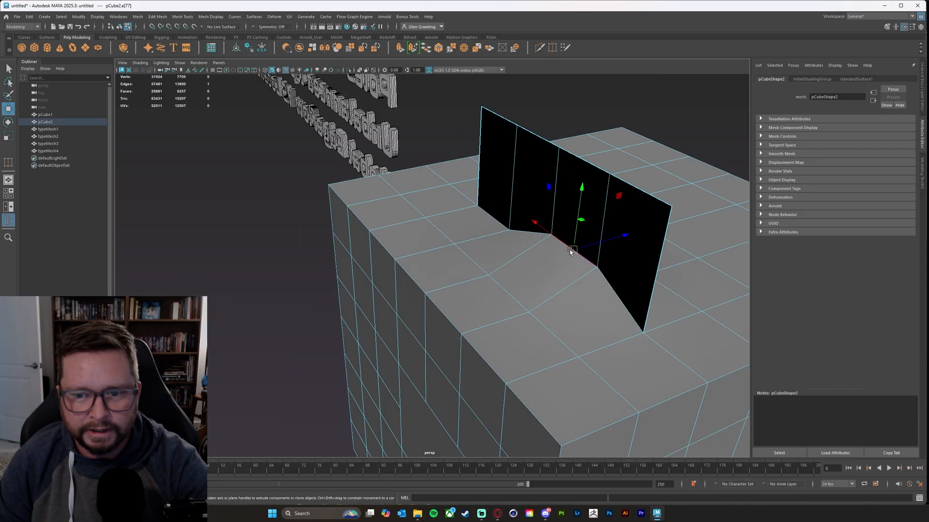
pyautogui.moveTo(570, 250)
pyautogui.mouseDown()
pyautogui.moveTo(561, 240)
pyautogui.moveTo(566, 257)
pyautogui.mouseUp()
pyautogui.hotkey('ctrl', 'z')
pyautogui.hotkey('ctrl', 'z')
pyautogui.hotkey('ctrl', 'z')
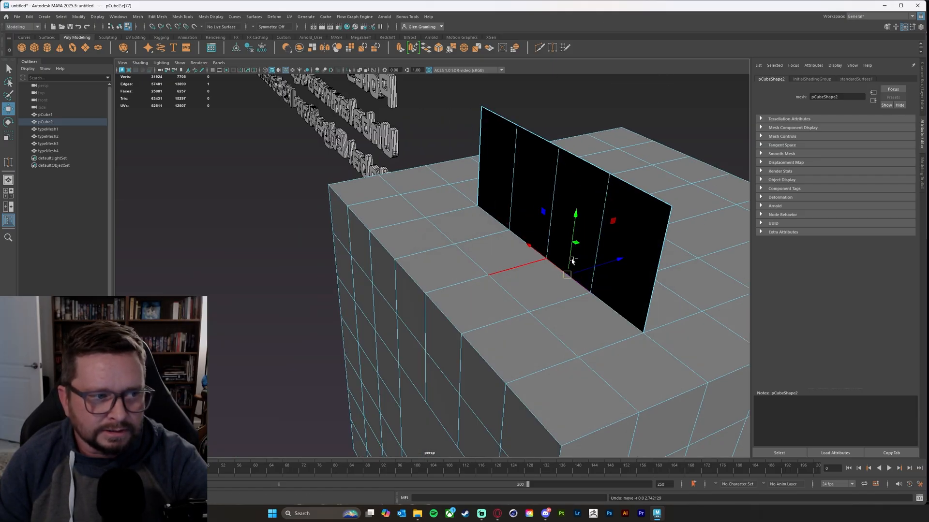
# - Compare the faces meeting at the shared edge by selecting the cube-top faces on both sides and the fin face in turn
pyautogui.keyDown('alt'); pyautogui.moveTo(649, 318); pyautogui.dragTo(552, 307); pyautogui.keyUp('alt')
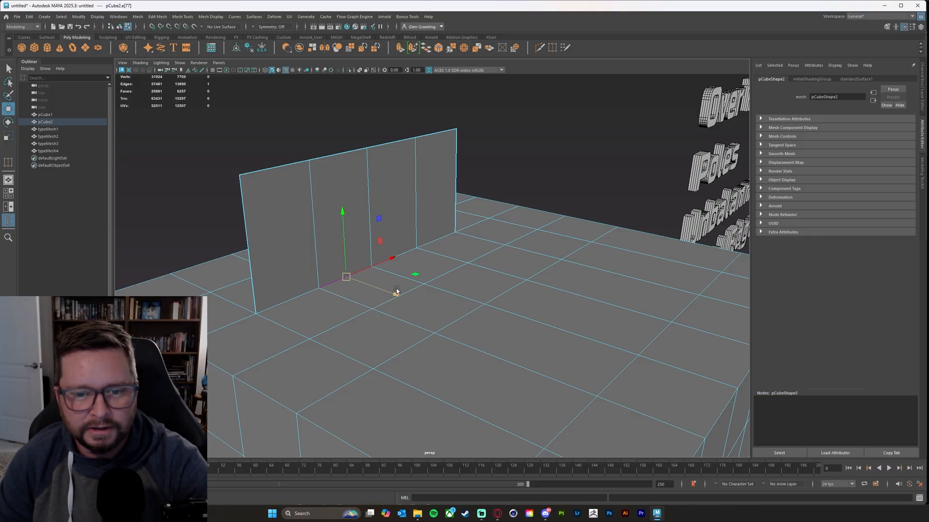
pyautogui.moveTo(435, 265); pyautogui.dragTo(429, 287, button='right')
pyautogui.click(376, 297)
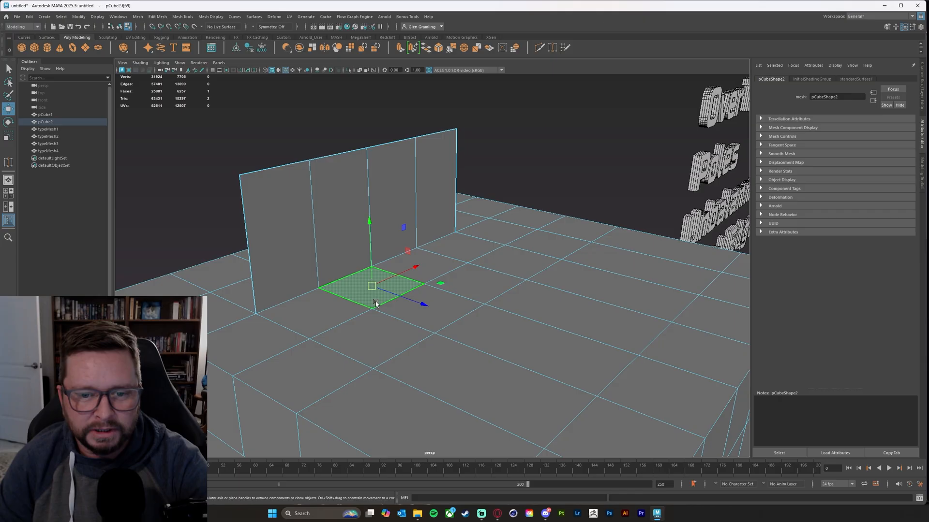
pyautogui.click(361, 243)
pyautogui.keyDown('alt'); pyautogui.moveTo(253, 362); pyautogui.dragTo(316, 369); pyautogui.keyUp('alt')
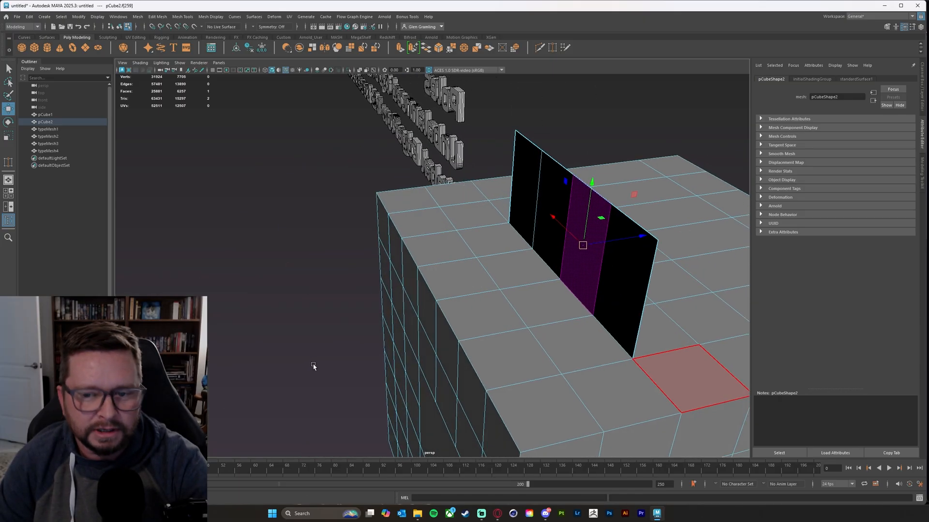
pyautogui.click(555, 319)
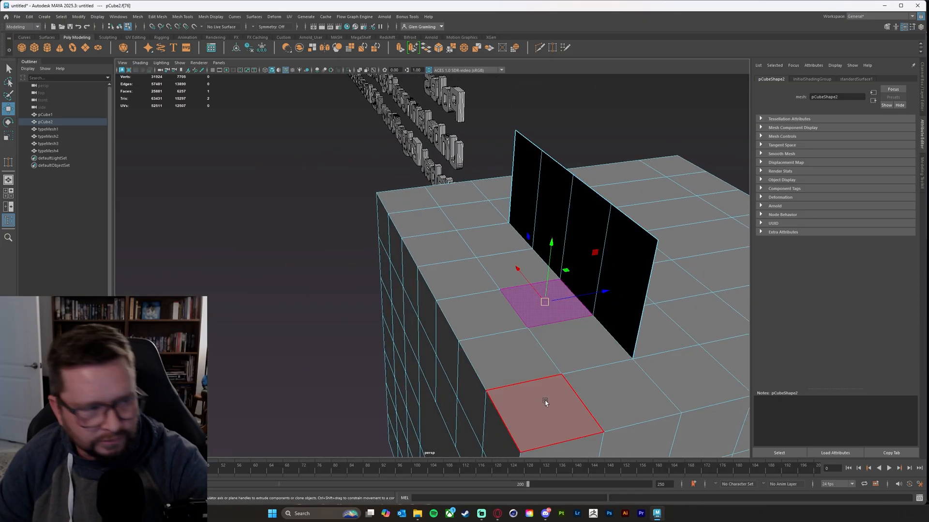
pyautogui.click(601, 214)
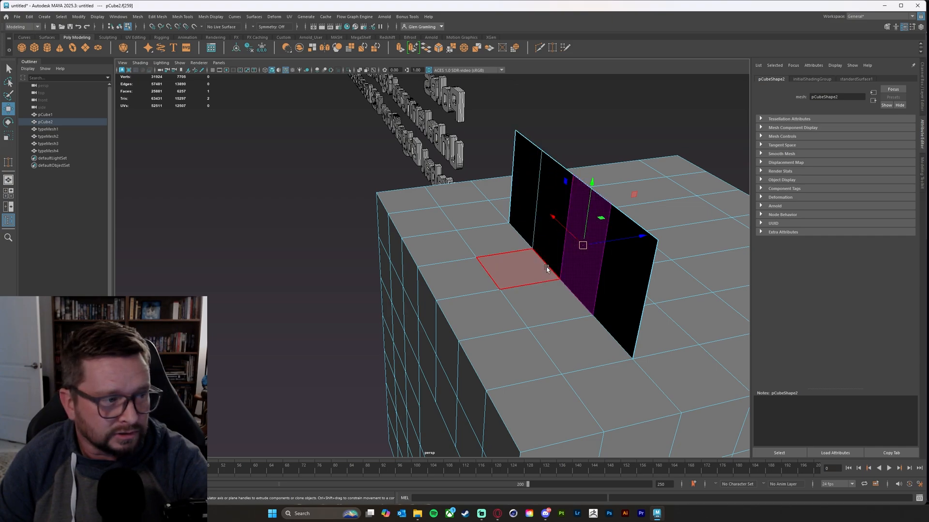
# - Examine the fin and the adjoining cube-top faces from both sides of the shared edge, and clear the face selection
pyautogui.keyDown('alt'); pyautogui.moveTo(634, 319); pyautogui.dragTo(600, 303); pyautogui.keyUp('alt')
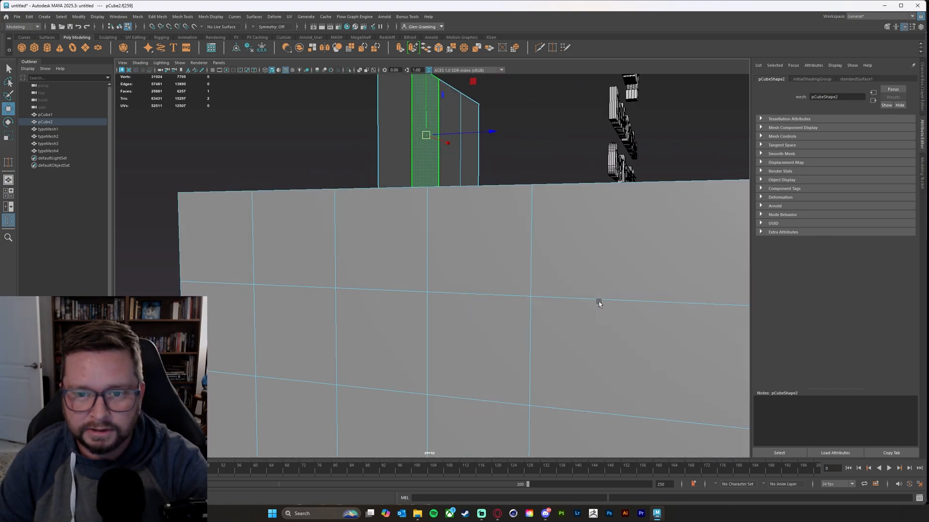
pyautogui.keyDown('alt'); pyautogui.moveTo(599, 302); pyautogui.dragTo(649, 298, button='right'); pyautogui.keyUp('alt')
pyautogui.keyDown('alt'); pyautogui.moveTo(471, 236); pyautogui.dragTo(668, 241, button='right'); pyautogui.keyUp('alt')
pyautogui.keyDown('alt'); pyautogui.moveTo(505, 239); pyautogui.dragTo(499, 208); pyautogui.keyUp('alt')
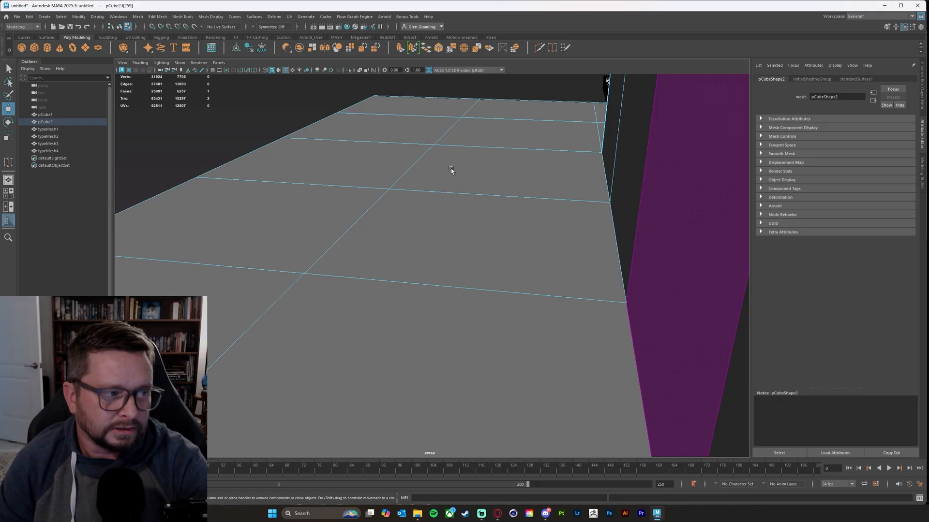
pyautogui.keyDown('alt'); pyautogui.moveTo(663, 205); pyautogui.dragTo(484, 225, button='right'); pyautogui.keyUp('alt')
pyautogui.keyDown('alt'); pyautogui.moveTo(484, 225); pyautogui.dragTo(450, 251); pyautogui.keyUp('alt')
pyautogui.keyDown('alt'); pyautogui.moveTo(451, 260); pyautogui.dragTo(457, 243, button='middle'); pyautogui.keyUp('alt')
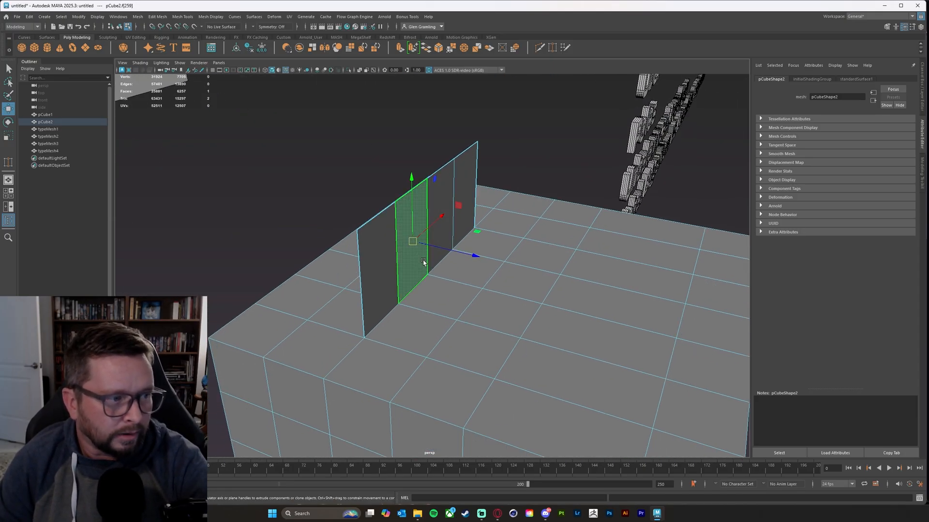
pyautogui.click(315, 232)
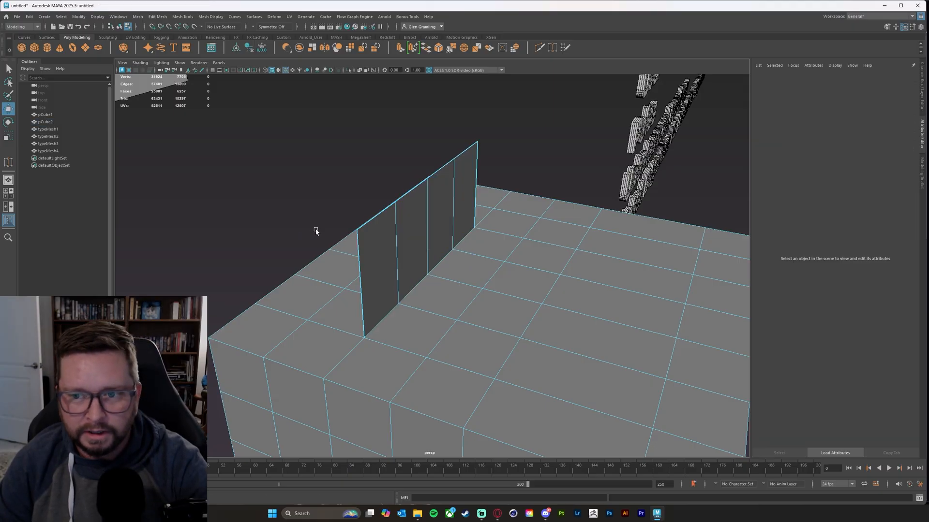
# - Review the cube's N-gon side and the list of non-manifold problems beside it
pyautogui.keyDown('alt'); pyautogui.moveTo(552, 313); pyautogui.dragTo(549, 271, button='middle'); pyautogui.keyUp('alt')
pyautogui.keyDown('alt'); pyautogui.moveTo(571, 269); pyautogui.dragTo(537, 306, button='right'); pyautogui.keyUp('alt')
pyautogui.keyDown('alt'); pyautogui.moveTo(541, 314); pyautogui.dragTo(536, 218); pyautogui.keyUp('alt')
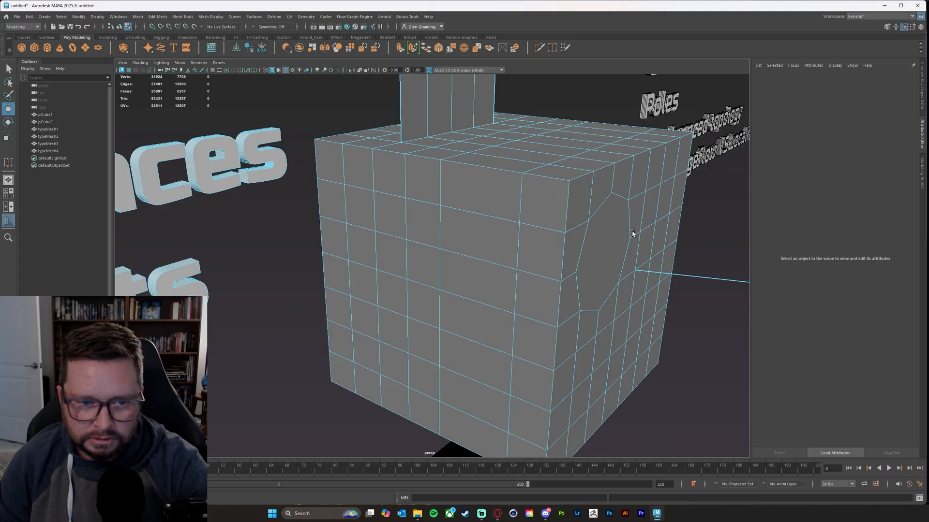
pyautogui.keyDown('alt'); pyautogui.moveTo(634, 235); pyautogui.dragTo(579, 239, button='right'); pyautogui.keyUp('alt')
pyautogui.keyDown('alt'); pyautogui.moveTo(580, 239); pyautogui.dragTo(654, 265); pyautogui.keyUp('alt')
pyautogui.keyDown('alt'); pyautogui.moveTo(484, 279); pyautogui.dragTo(520, 275, button='right'); pyautogui.keyUp('alt')
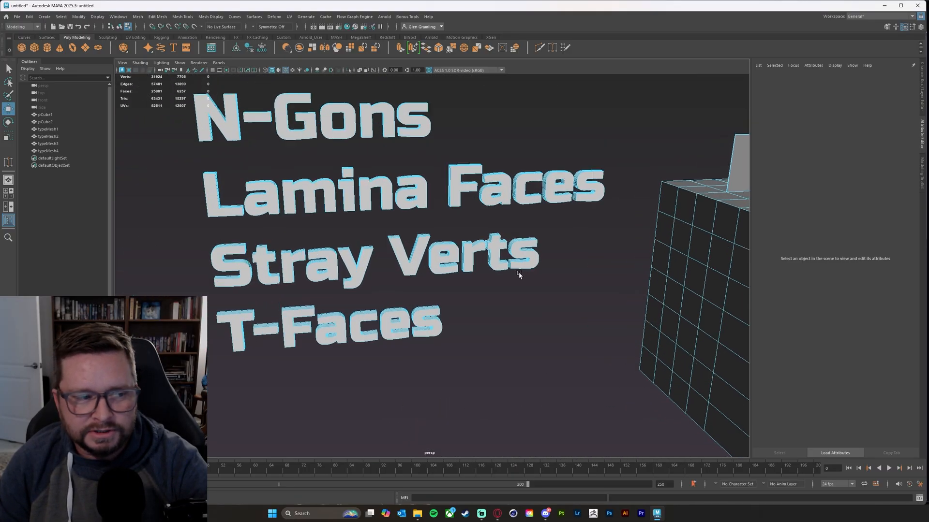
pyautogui.keyDown('alt'); pyautogui.moveTo(496, 272); pyautogui.dragTo(511, 284, button='middle'); pyautogui.keyUp('alt')
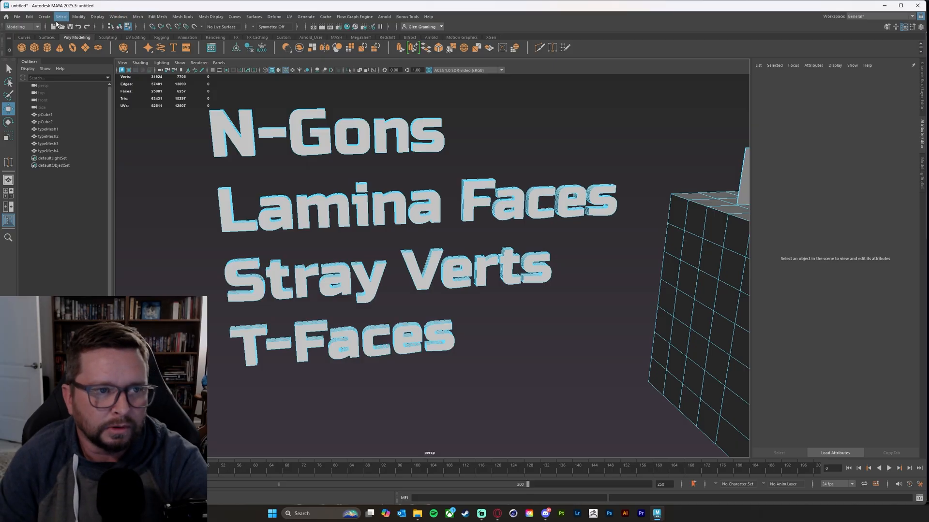
# - Open the mesh Cleanup options and select the subdivided cube as a whole object
pyautogui.click(139, 18)
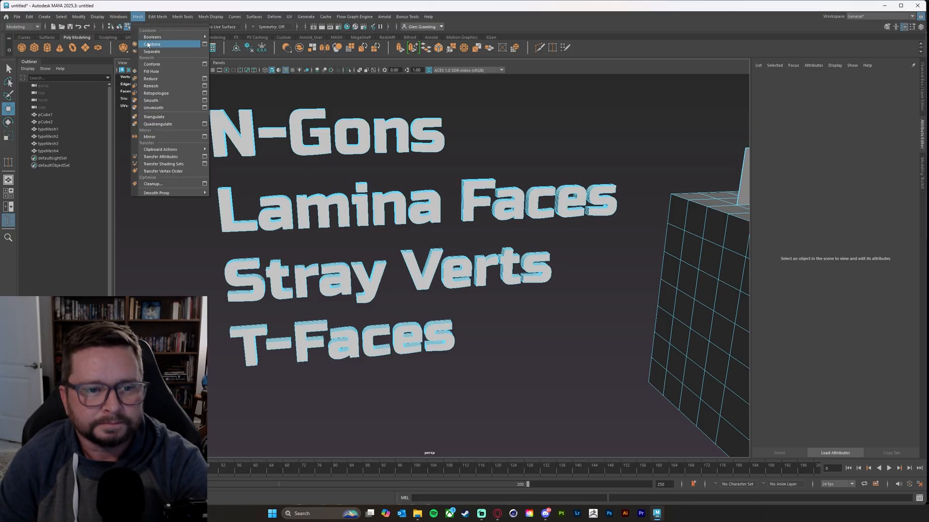
pyautogui.click(204, 184)
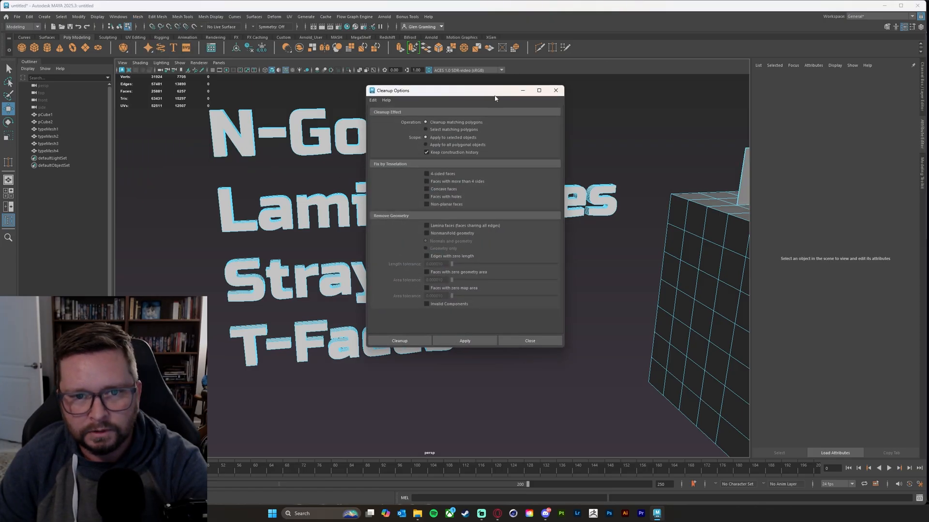
pyautogui.moveTo(494, 96); pyautogui.dragTo(462, 114)
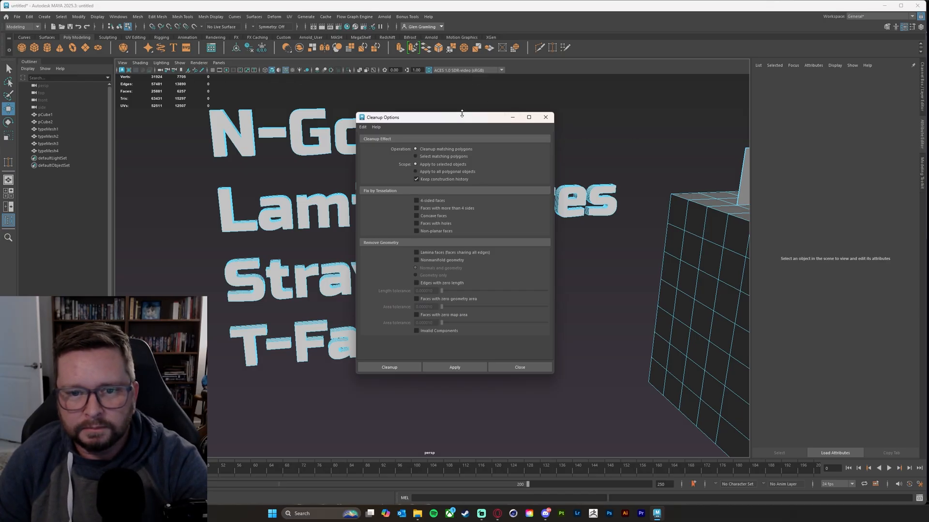
pyautogui.scroll(4, 535, 335)
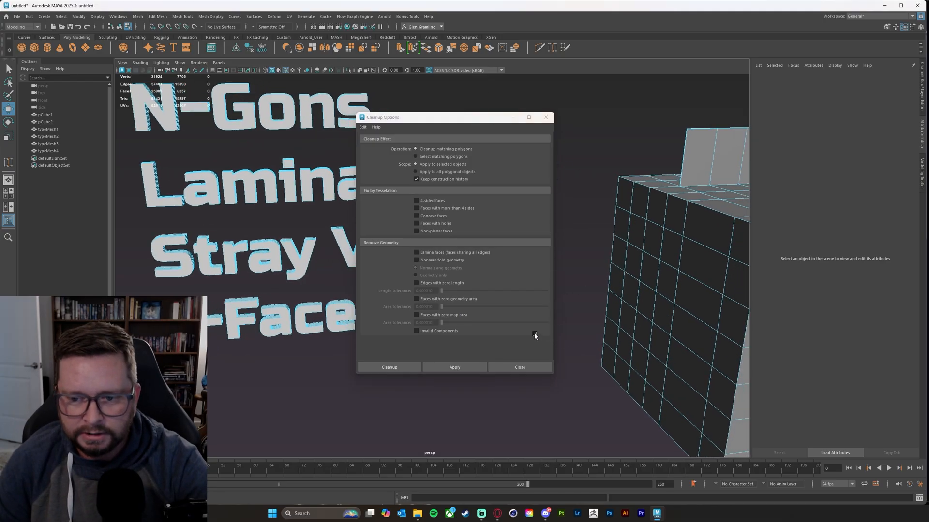
pyautogui.click(689, 274)
pyautogui.moveTo(689, 275); pyautogui.dragTo(648, 319, button='right')
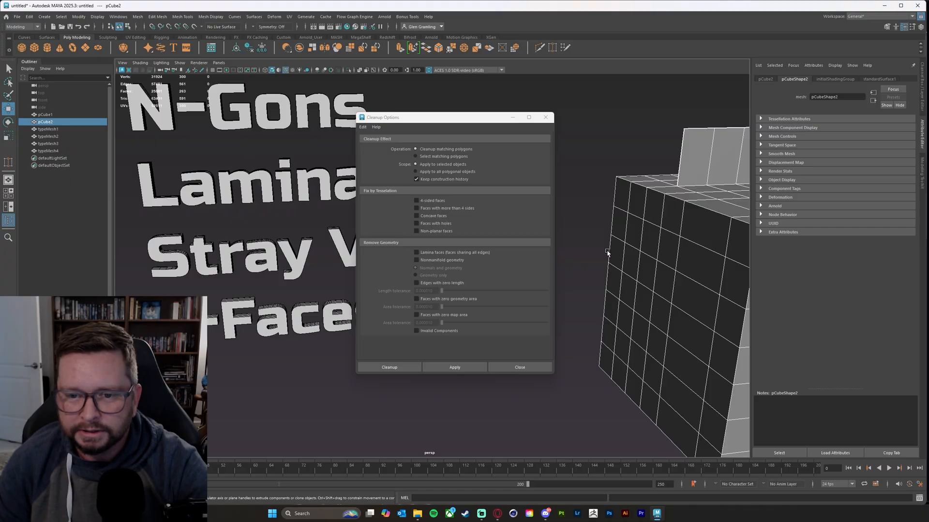
pyautogui.moveTo(473, 119); pyautogui.dragTo(493, 99)
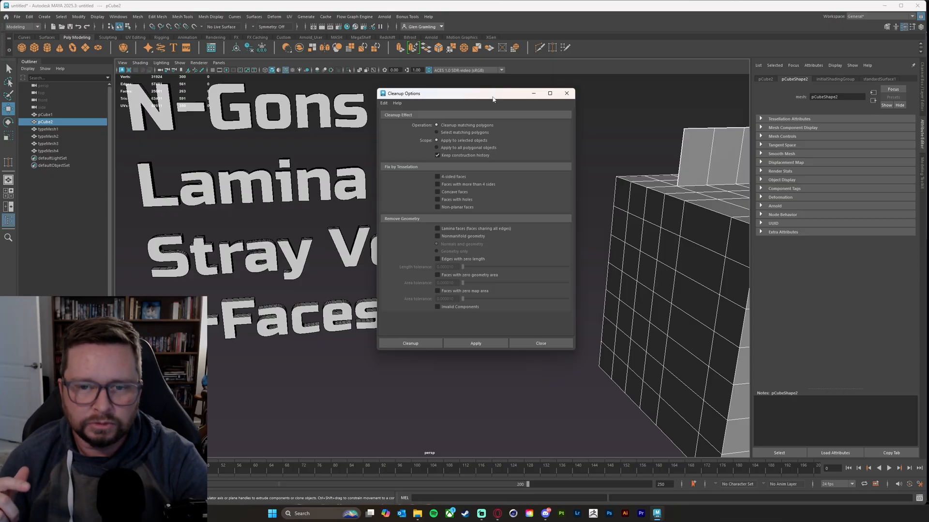
# - Set Cleanup to select matching polygons: faces with more than 4 sides, lamina faces, and nonmanifold geometry
pyautogui.click(456, 133)
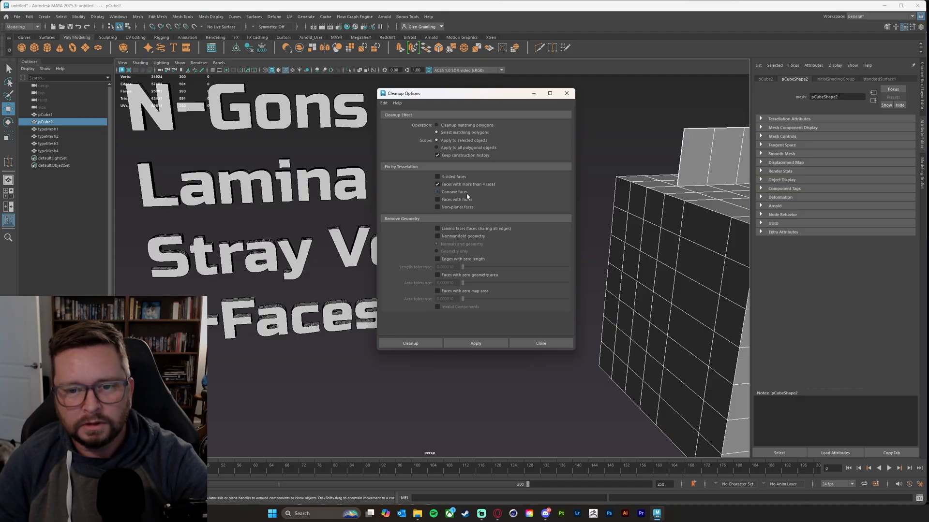
pyautogui.click(437, 229)
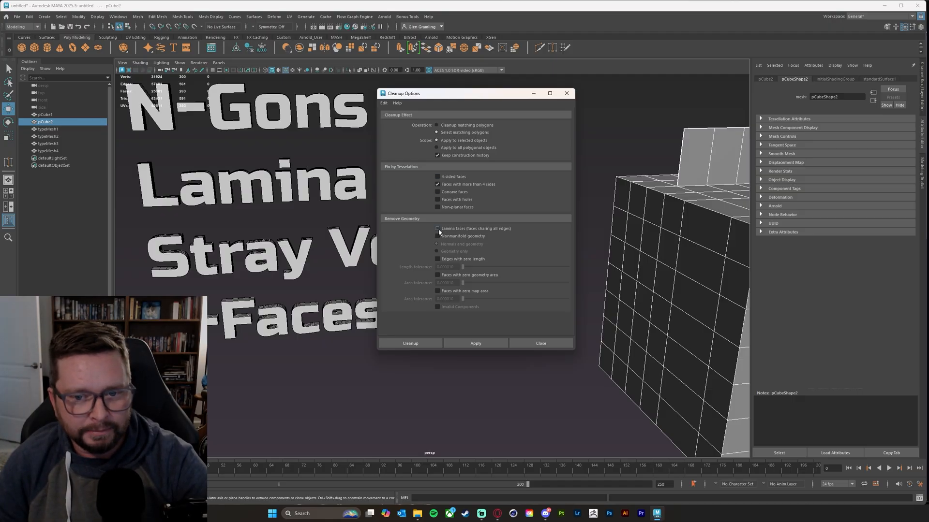
pyautogui.click(457, 237)
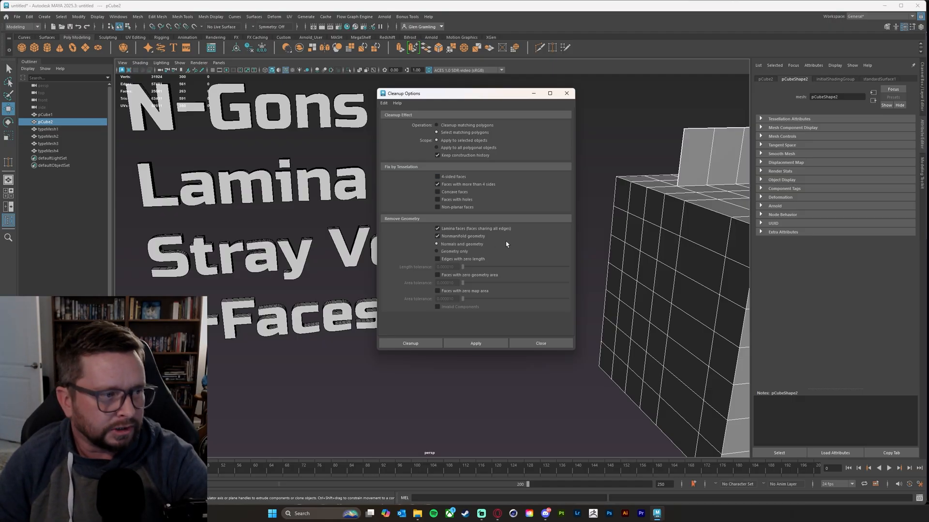
pyautogui.moveTo(489, 100); pyautogui.dragTo(471, 118)
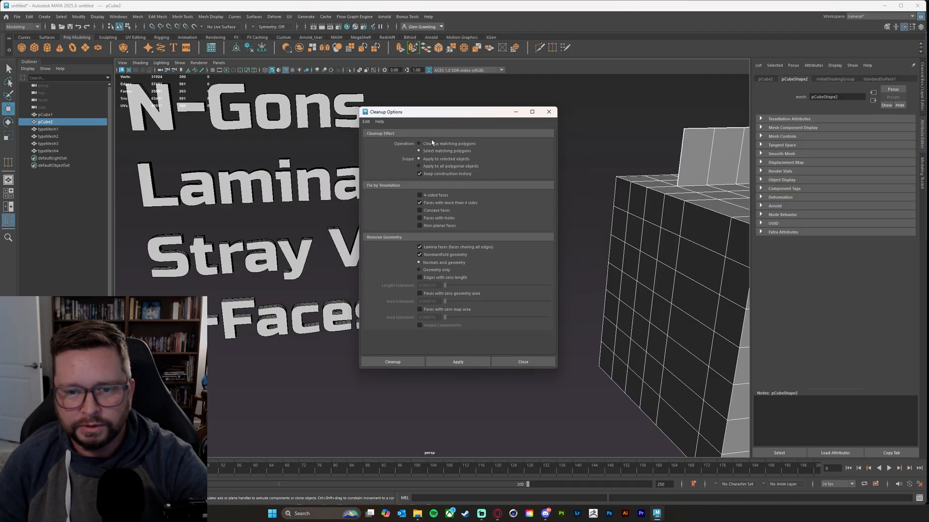
# - Run Cleanup on the cube to select its problem components, and inspect the selected faces and vertices
pyautogui.keyDown('alt'); pyautogui.moveTo(659, 351); pyautogui.dragTo(496, 327, button='middle'); pyautogui.keyUp('alt')
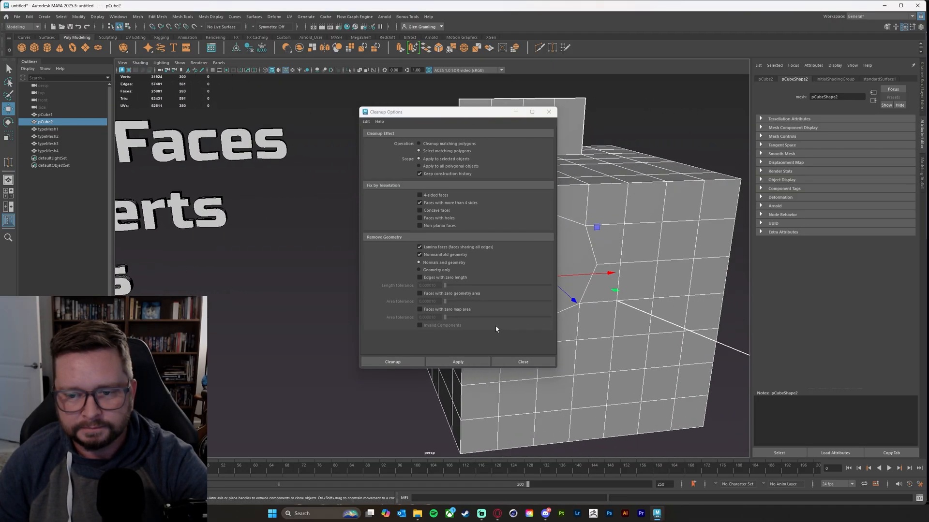
pyautogui.keyDown('alt'); pyautogui.moveTo(678, 317); pyautogui.dragTo(586, 312, button='right'); pyautogui.keyUp('alt')
pyautogui.keyDown('alt'); pyautogui.moveTo(589, 278); pyautogui.dragTo(622, 241, button='middle'); pyautogui.keyUp('alt')
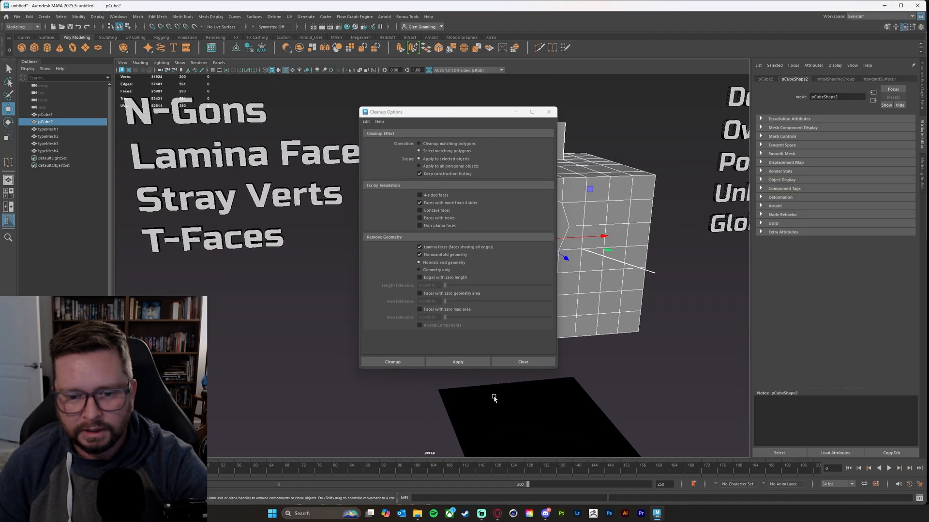
pyautogui.click(387, 363)
pyautogui.keyDown('alt'); pyautogui.moveTo(427, 269); pyautogui.dragTo(522, 265); pyautogui.keyUp('alt')
pyautogui.keyDown('alt'); pyautogui.moveTo(576, 351); pyautogui.dragTo(603, 317); pyautogui.keyUp('alt')
pyautogui.scroll(-5, 602, 312)
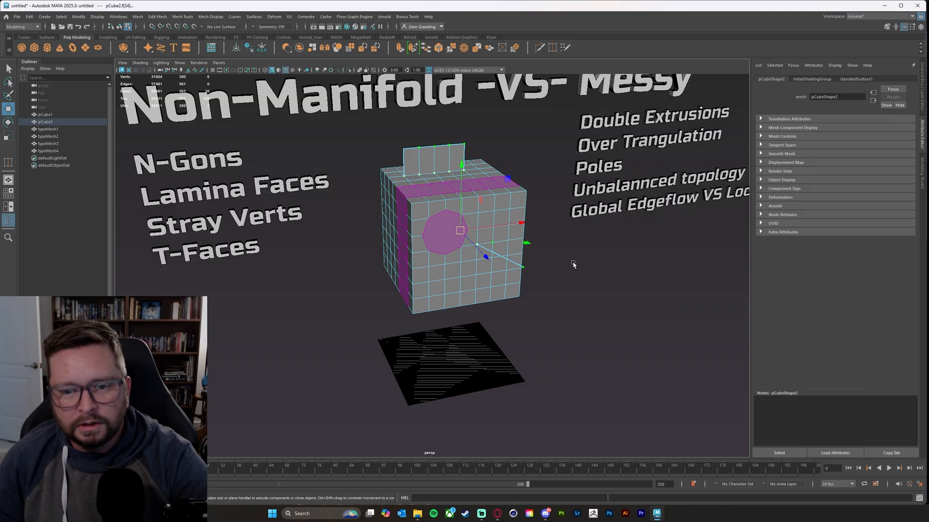
pyautogui.keyDown('alt'); pyautogui.moveTo(573, 264); pyautogui.dragTo(572, 278, button='middle'); pyautogui.keyUp('alt')
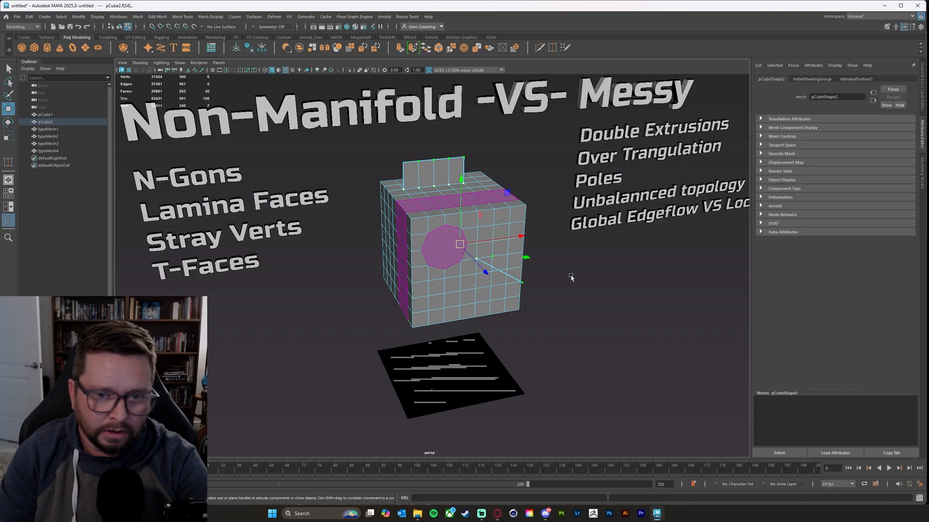
pyautogui.scroll(3, 456, 241)
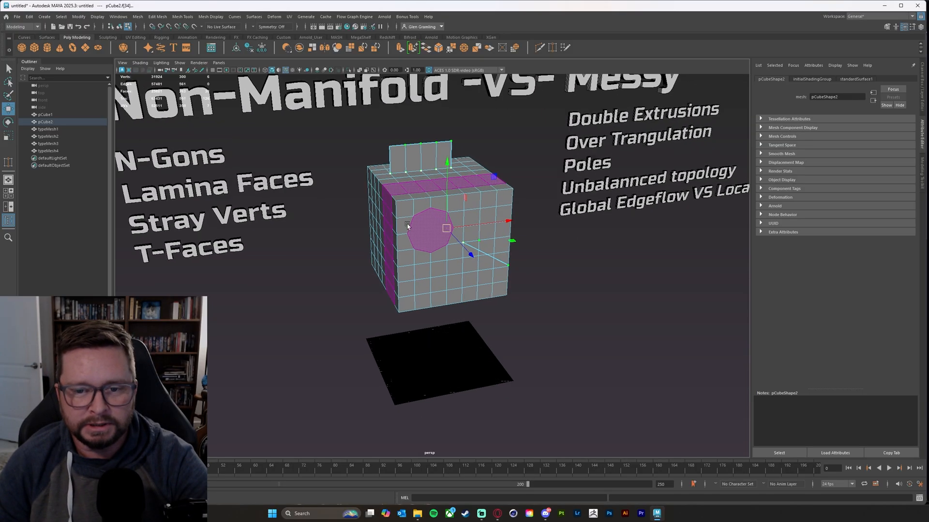
# - Assign a new Standard Surface material to the selected problem faces and make its base color red
pyautogui.rightClick(429, 208)
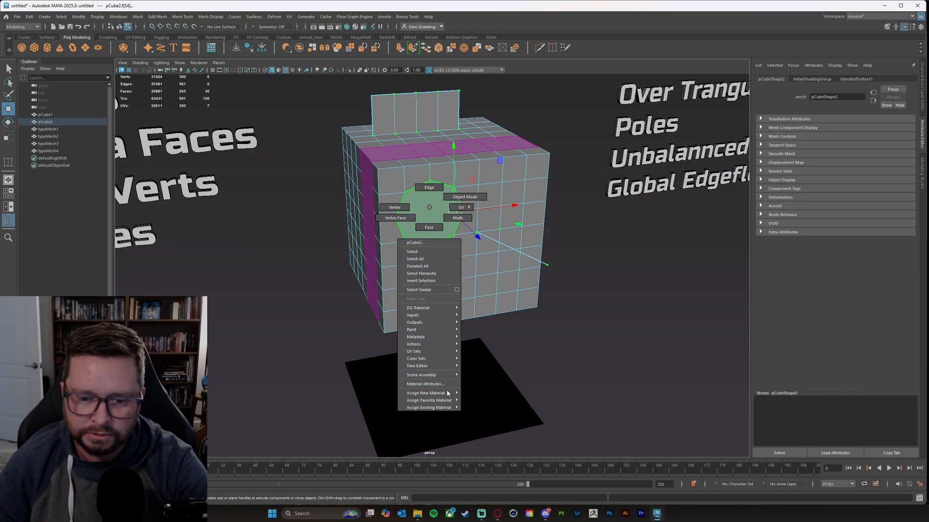
pyautogui.moveTo(446, 402)
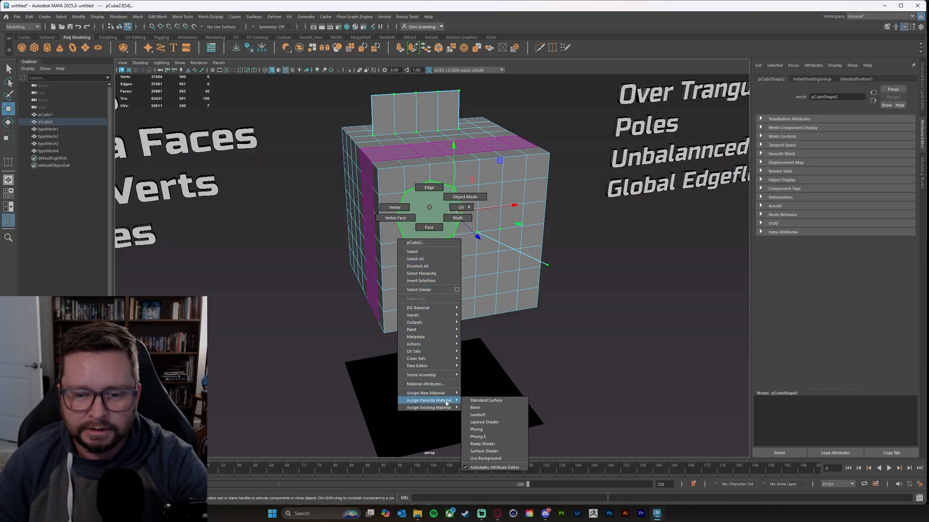
pyautogui.click(506, 403)
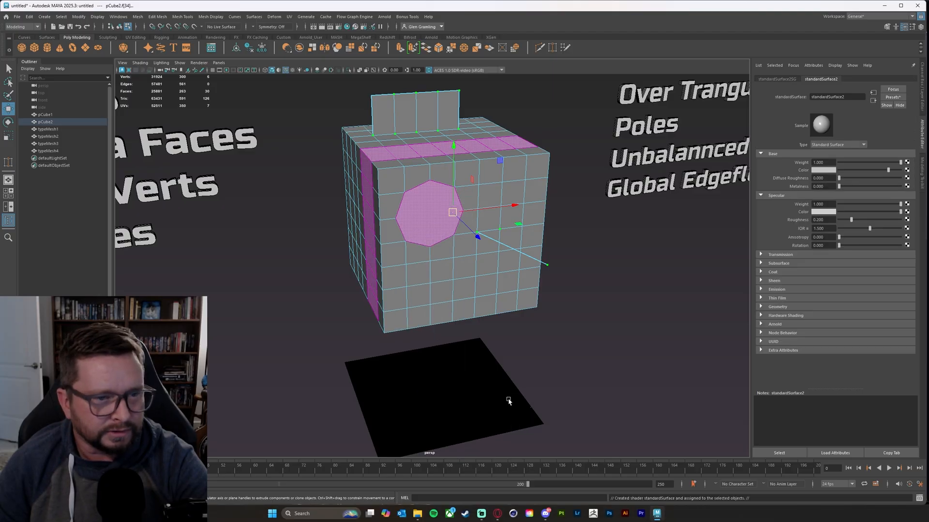
pyautogui.click(825, 170)
pyautogui.moveTo(826, 214); pyautogui.dragTo(835, 212)
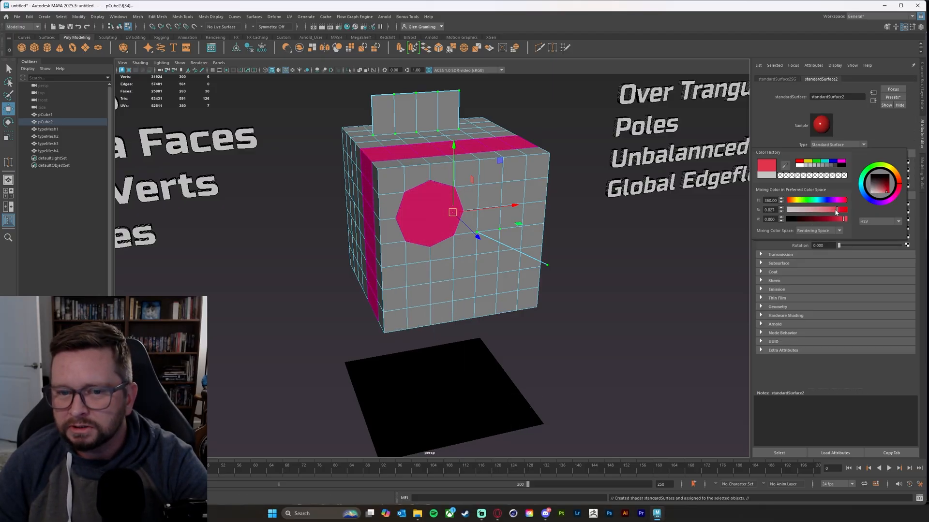
# - Rename the red material nGonMaterial and clear the selection
pyautogui.doubleClick(847, 96)
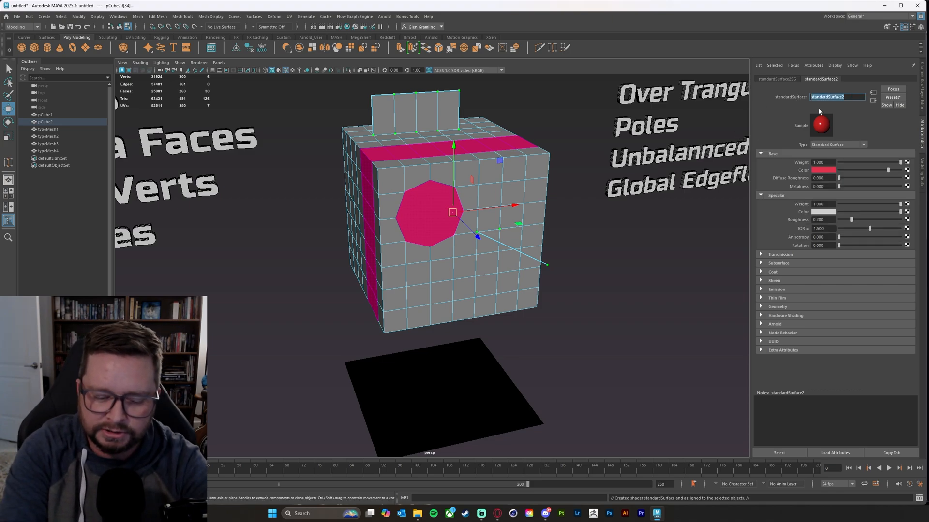
pyautogui.write('nGon')
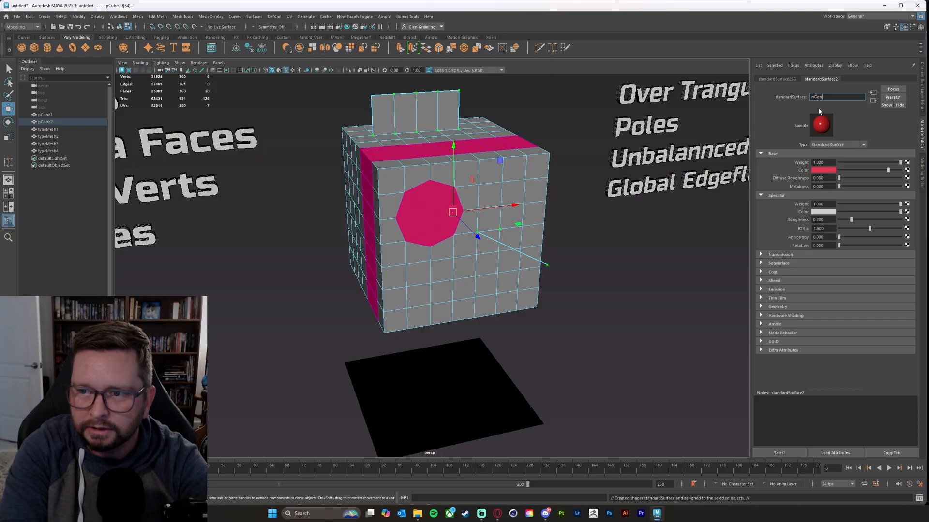
pyautogui.write('Material')
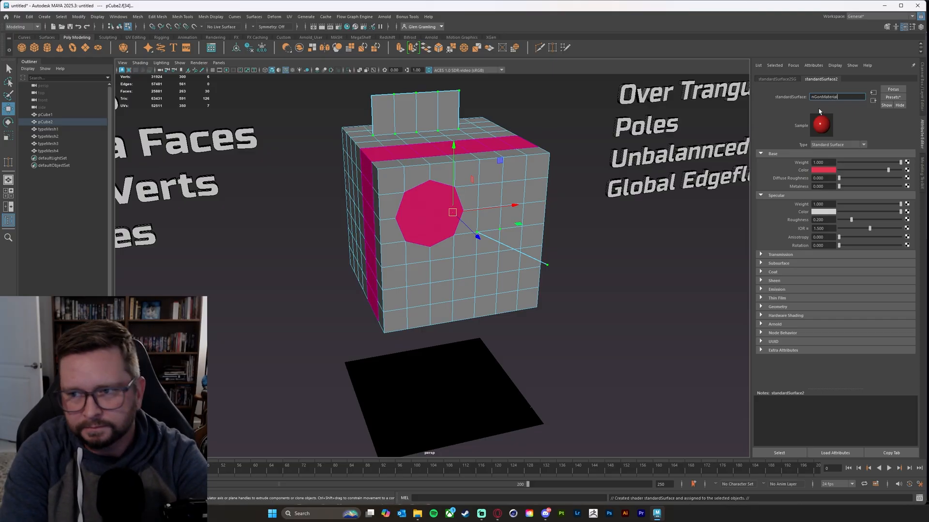
pyautogui.press('Return')
pyautogui.click(605, 293)
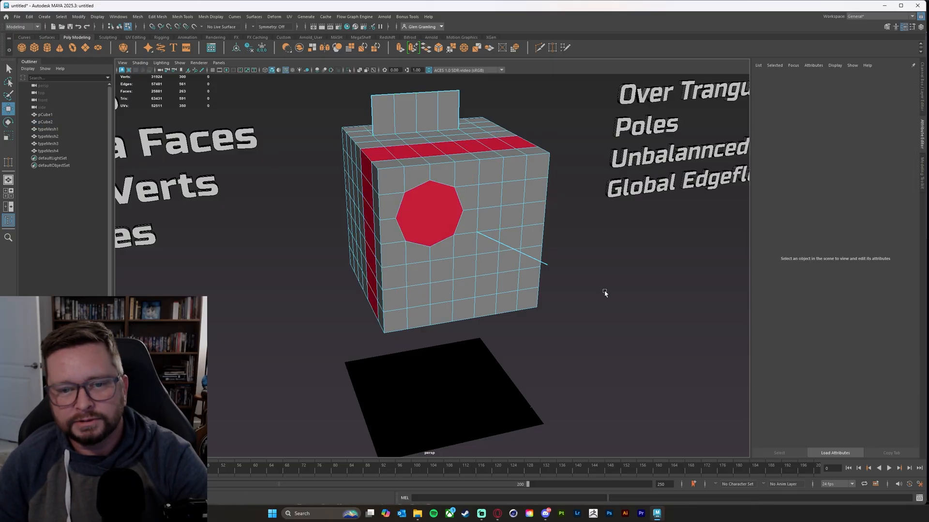
# - Look over the red-marked faces on the cube and switch the flat plane beneath it to object mode
pyautogui.keyDown('alt'); pyautogui.moveTo(450, 234); pyautogui.dragTo(481, 178); pyautogui.keyUp('alt')
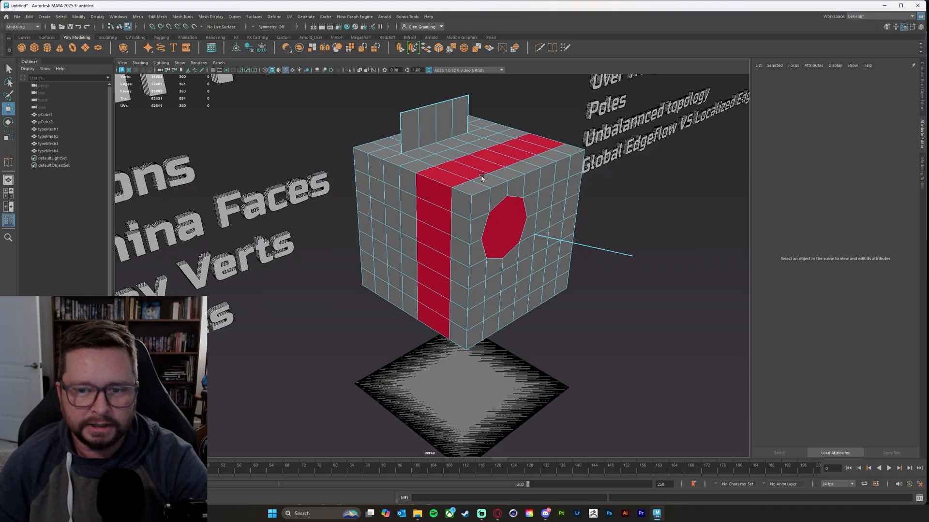
pyautogui.scroll(5, 481, 178)
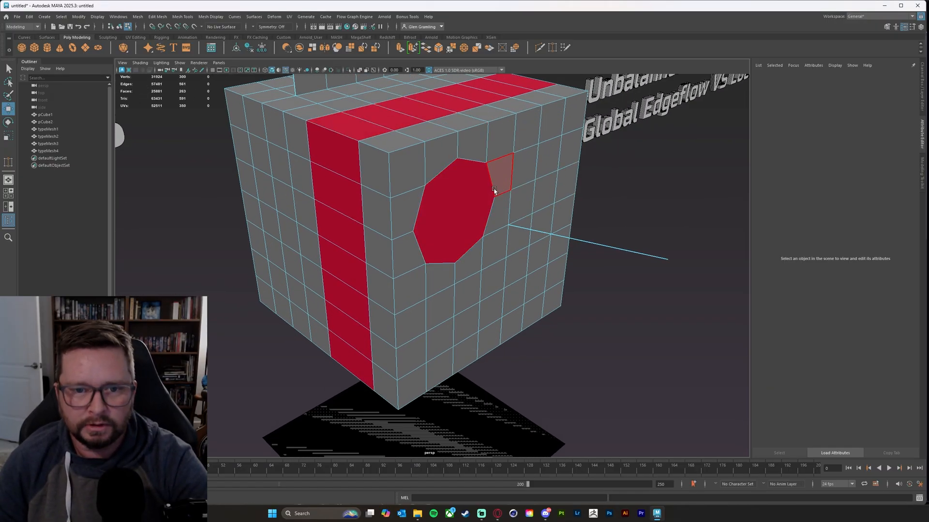
pyautogui.moveTo(494, 190)
pyautogui.keyDown('alt'); pyautogui.mouseDown()
pyautogui.moveTo(411, 182)
pyautogui.moveTo(461, 174)
pyautogui.moveTo(493, 199)
pyautogui.mouseUp(); pyautogui.keyUp('alt')
pyautogui.keyDown('alt'); pyautogui.moveTo(552, 194); pyautogui.dragTo(578, 139, button='middle'); pyautogui.keyUp('alt')
pyautogui.scroll(-5, 491, 385)
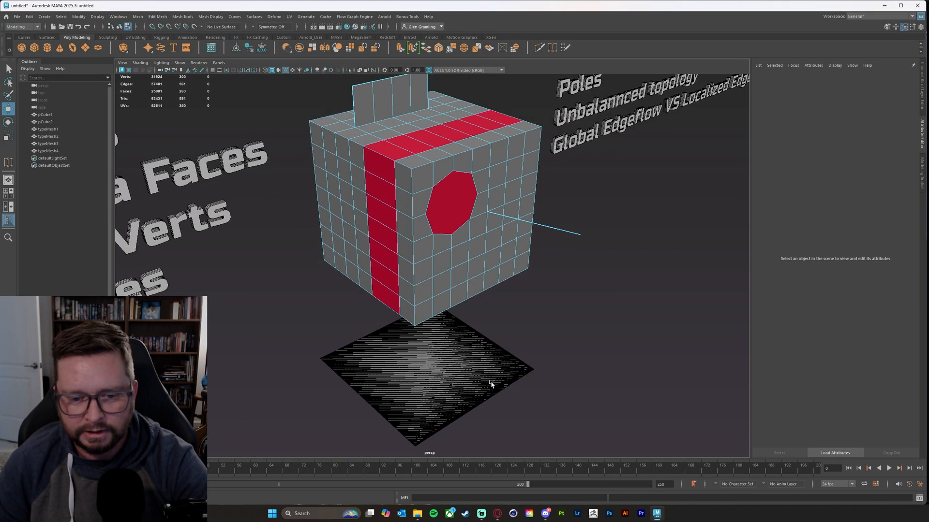
pyautogui.click(491, 385)
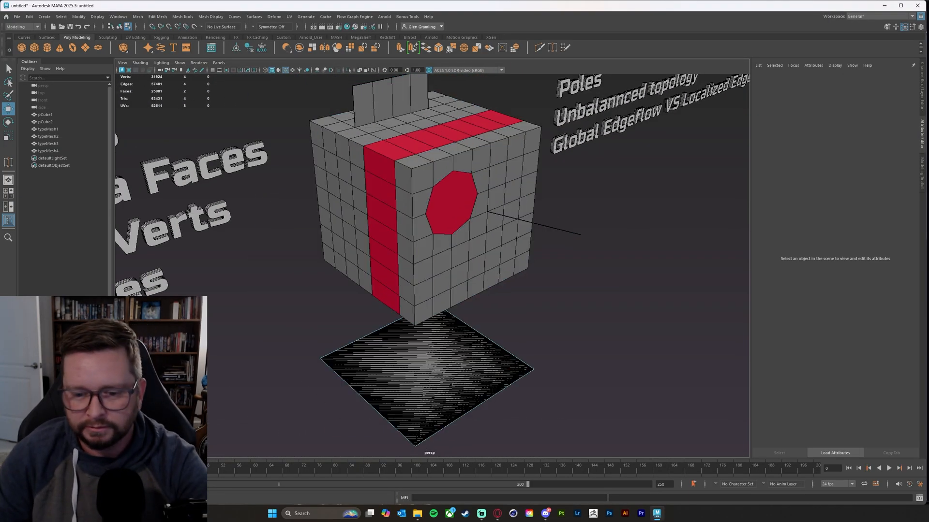
pyautogui.click(346, 363)
pyautogui.rightClick(400, 369)
pyautogui.click(416, 342)
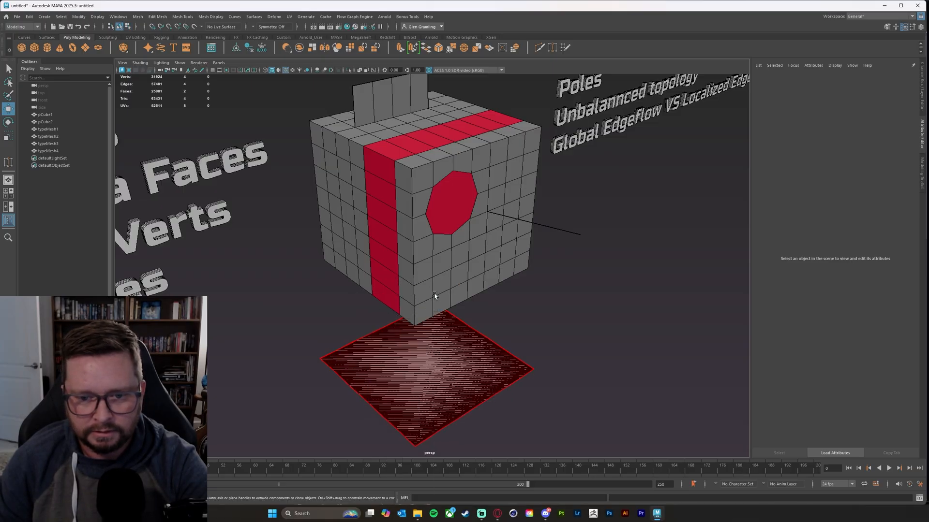
# - Delete the flat plane beneath the cube and select the vertices along the cube's red strip
pyautogui.press('Delete')
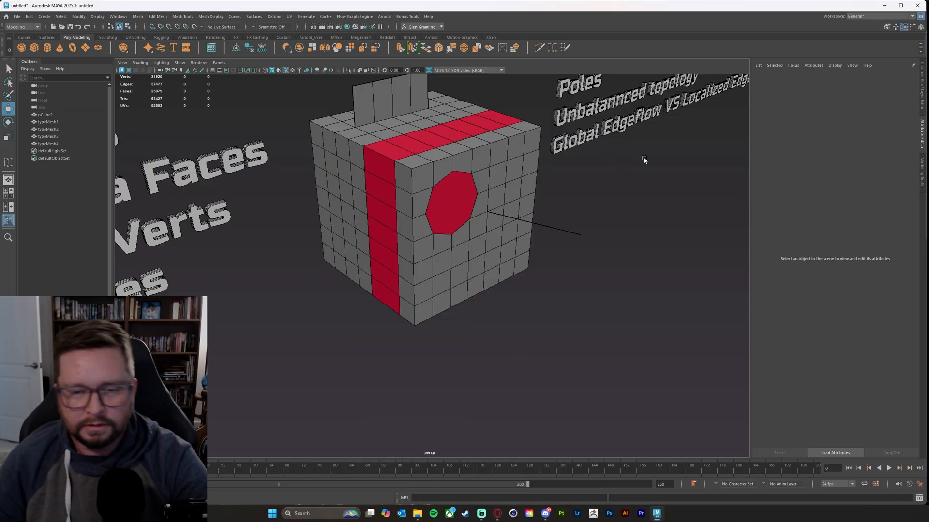
pyautogui.keyDown('alt'); pyautogui.moveTo(474, 254); pyautogui.dragTo(391, 280); pyautogui.keyUp('alt')
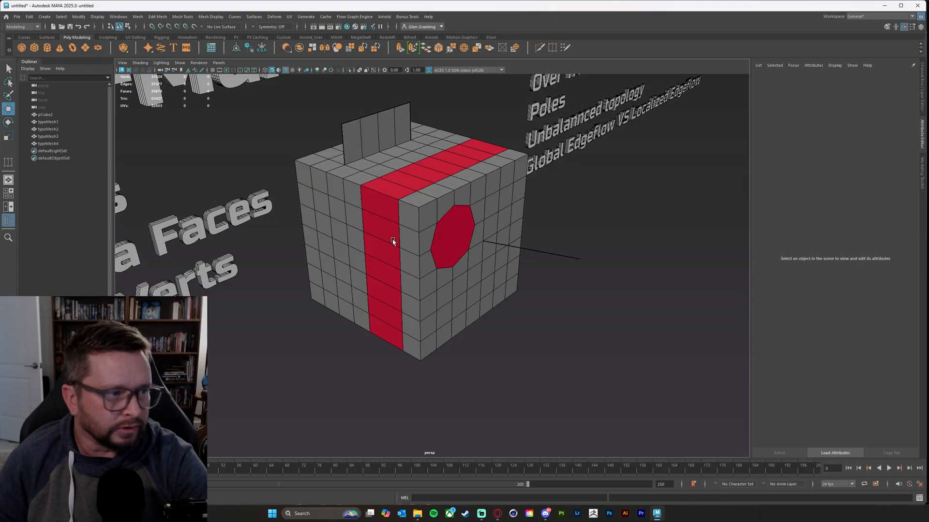
pyautogui.keyDown('alt'); pyautogui.moveTo(391, 224); pyautogui.dragTo(407, 211); pyautogui.keyUp('alt')
pyautogui.moveTo(407, 212); pyautogui.dragTo(405, 202, button='right')
pyautogui.moveTo(394, 283)
pyautogui.mouseDown()
pyautogui.moveTo(403, 392)
pyautogui.moveTo(455, 243)
pyautogui.moveTo(438, 235)
pyautogui.moveTo(462, 213)
pyautogui.moveTo(471, 221)
pyautogui.moveTo(502, 182)
pyautogui.moveTo(464, 126)
pyautogui.moveTo(518, 402)
pyautogui.mouseUp()
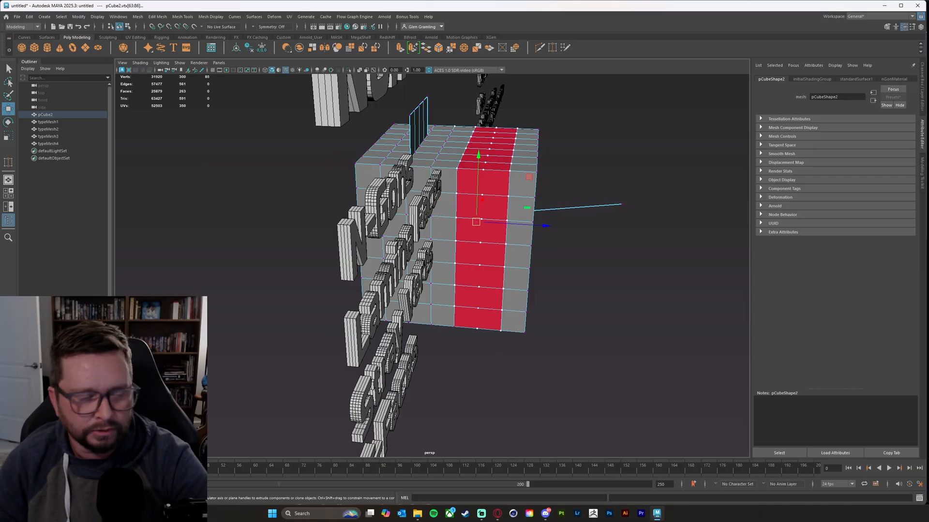
pyautogui.keyDown('alt'); pyautogui.moveTo(626, 321); pyautogui.dragTo(595, 302); pyautogui.keyUp('alt')
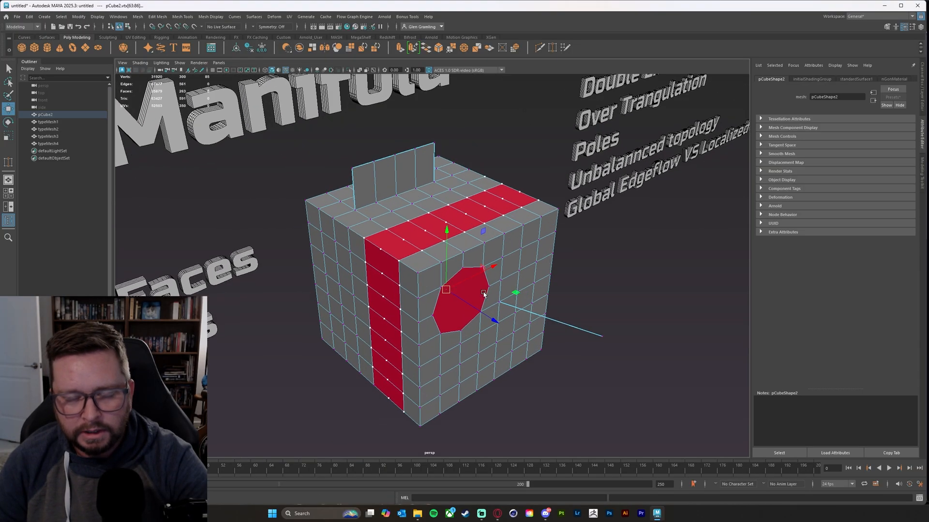
# - Test-move a stray mid-edge vertex on top of the red strip, undo the move, and delete the strip's stray vertices
pyautogui.scroll(5, 593, 300)
pyautogui.scroll(1, 590, 298)
pyautogui.keyDown('alt'); pyautogui.moveTo(366, 184); pyautogui.dragTo(372, 186); pyautogui.keyUp('alt')
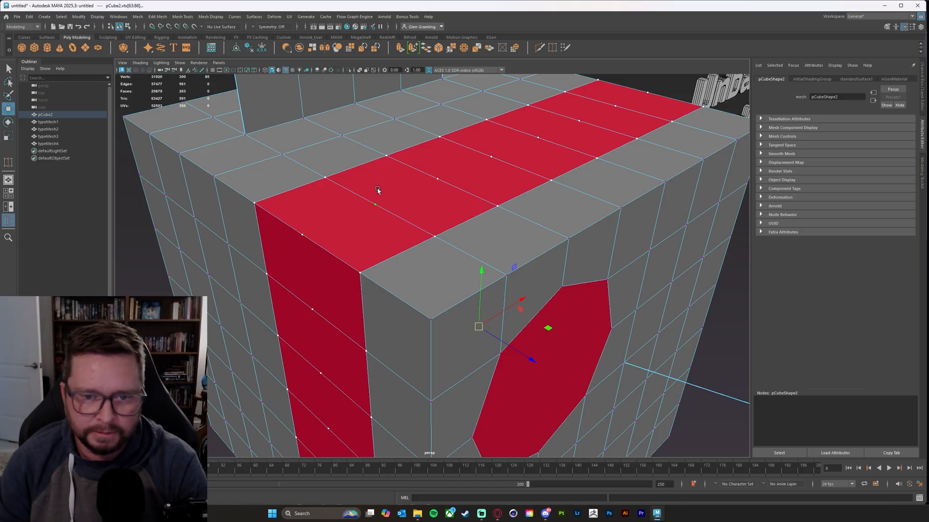
pyautogui.moveTo(377, 206); pyautogui.dragTo(391, 171)
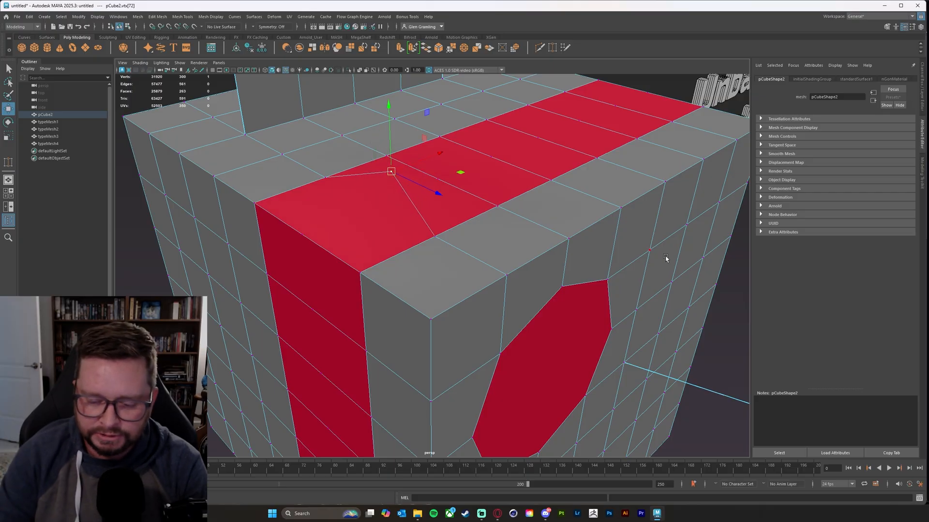
pyautogui.hotkey('ctrl', 'z')
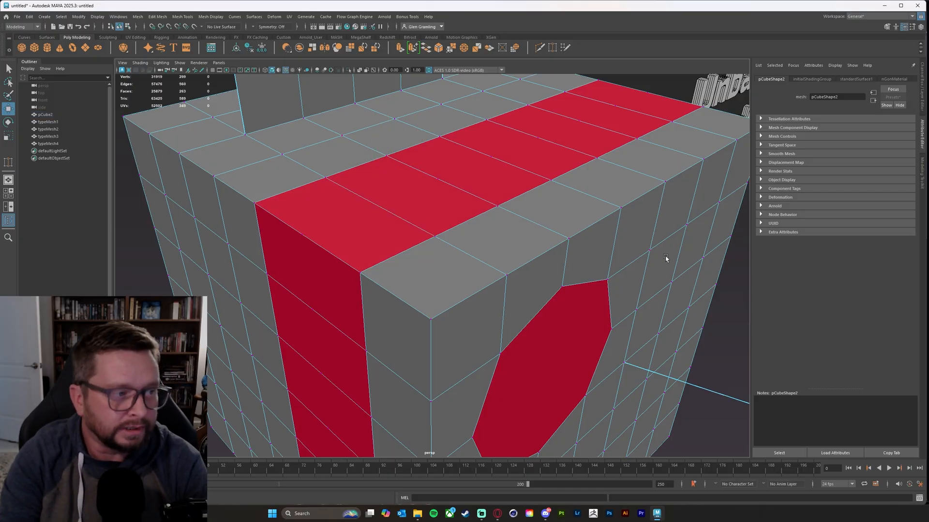
pyautogui.click(506, 274)
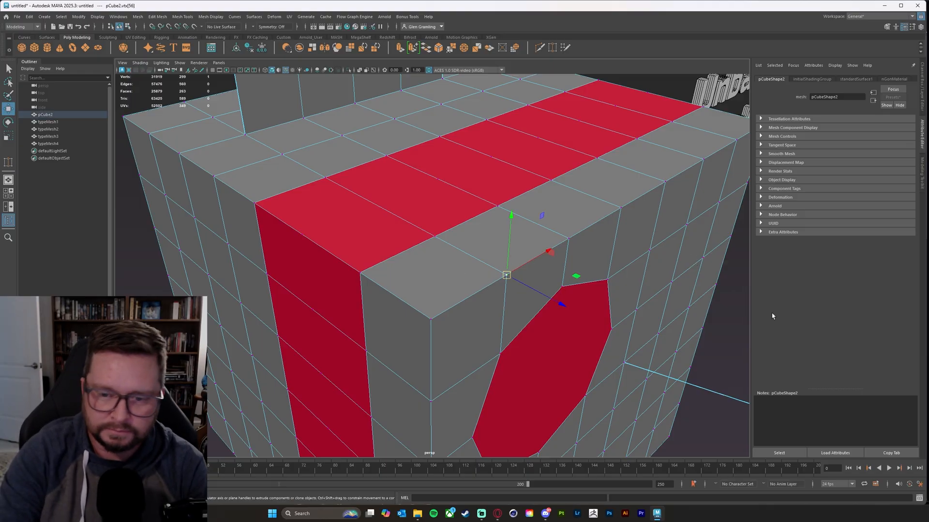
pyautogui.hotkey('ctrl', 'z')
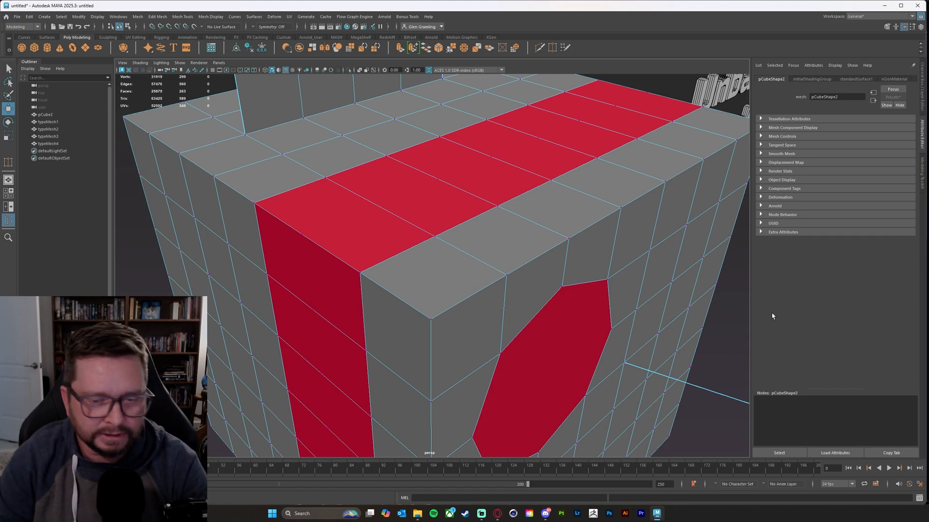
# - Select the vertices along the full height of the red strip again and delete the leftover stray ones
pyautogui.keyDown('alt'); pyautogui.moveTo(486, 275); pyautogui.dragTo(434, 288); pyautogui.keyUp('alt')
pyautogui.keyDown('alt'); pyautogui.moveTo(433, 289); pyautogui.dragTo(466, 238, button='right'); pyautogui.keyUp('alt')
pyautogui.keyDown('alt'); pyautogui.moveTo(466, 239); pyautogui.dragTo(451, 128); pyautogui.keyUp('alt')
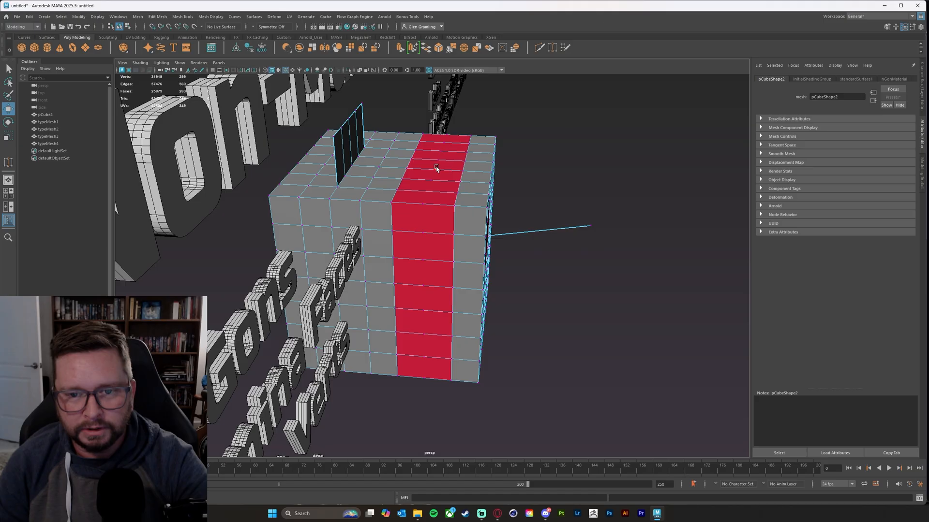
pyautogui.keyDown('alt'); pyautogui.moveTo(428, 426); pyautogui.dragTo(431, 391); pyautogui.keyUp('alt')
pyautogui.keyDown('alt'); pyautogui.moveTo(487, 183); pyautogui.dragTo(482, 167); pyautogui.keyUp('alt')
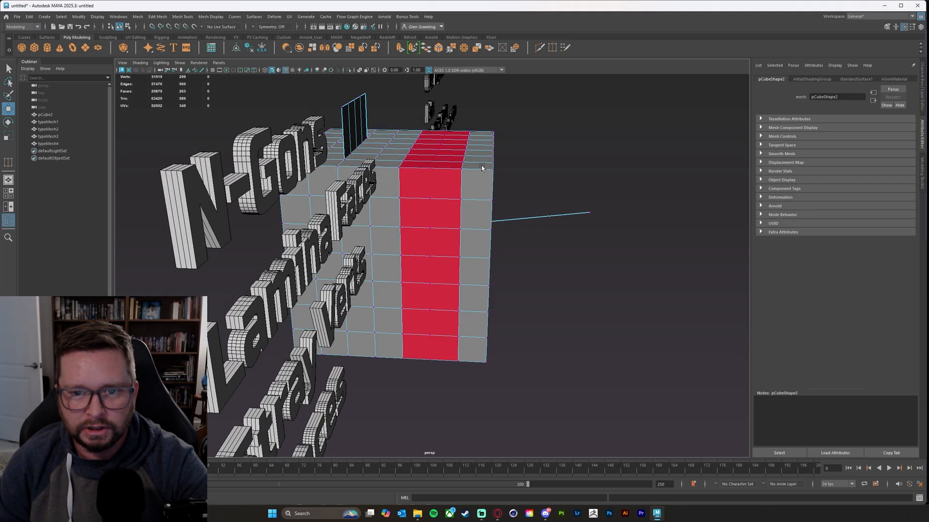
pyautogui.moveTo(481, 94); pyautogui.dragTo(392, 455)
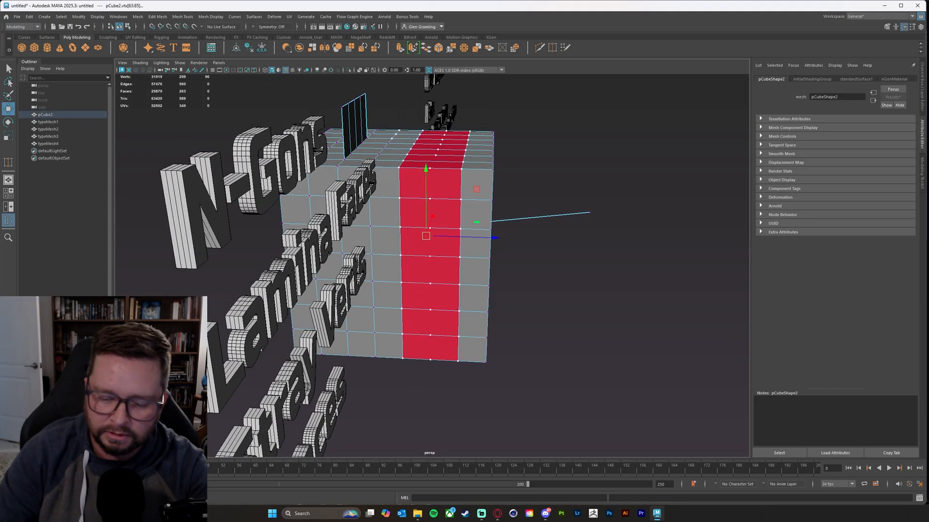
pyautogui.press('Delete')
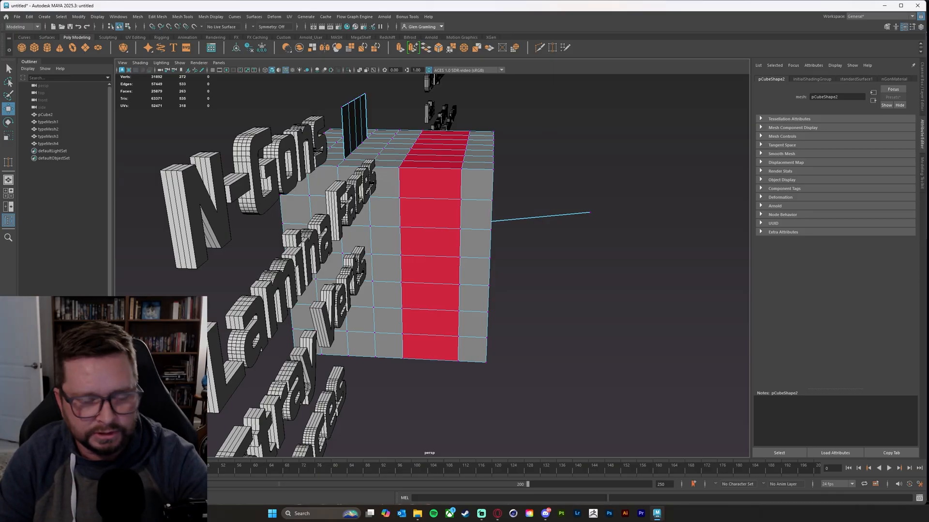
# - Assign the existing standardSurface1 material to the whole cube to clear its red markings
pyautogui.keyDown('alt'); pyautogui.moveTo(539, 269); pyautogui.dragTo(434, 238); pyautogui.keyUp('alt')
pyautogui.keyDown('alt'); pyautogui.moveTo(433, 239); pyautogui.dragTo(465, 244, button='right'); pyautogui.keyUp('alt')
pyautogui.keyDown('alt'); pyautogui.moveTo(464, 244); pyautogui.dragTo(460, 246); pyautogui.keyUp('alt')
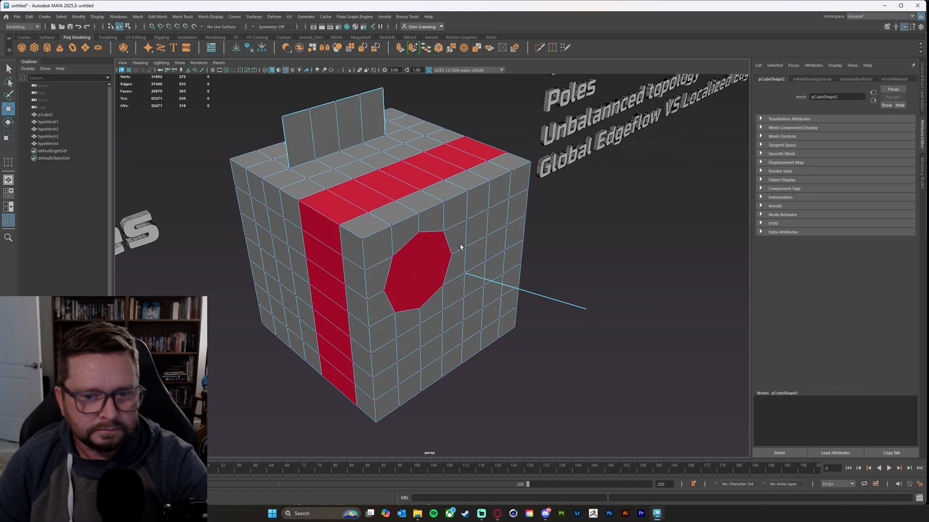
pyautogui.moveTo(380, 191); pyautogui.dragTo(453, 405, button='right')
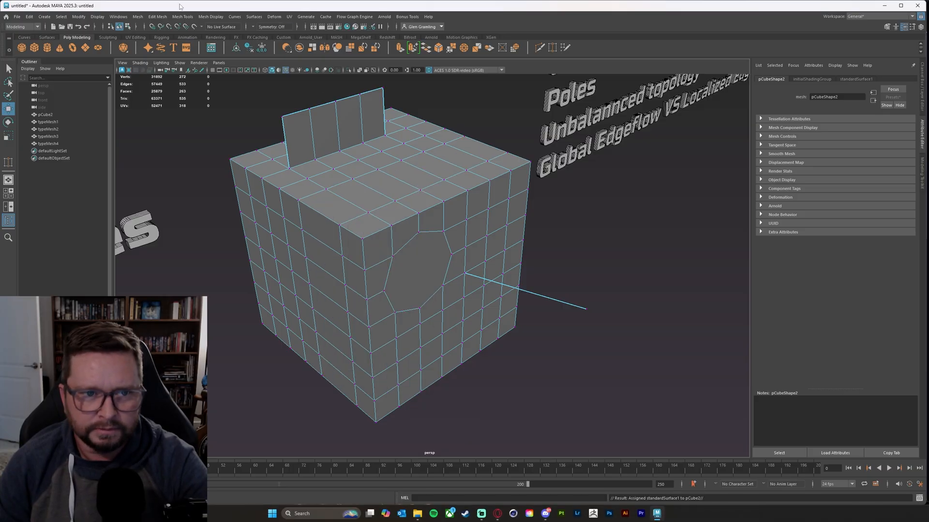
# - Run Cleanup on the cube again, assign the red nGonMaterial to the selected faces, and clear the selection
pyautogui.click(138, 16)
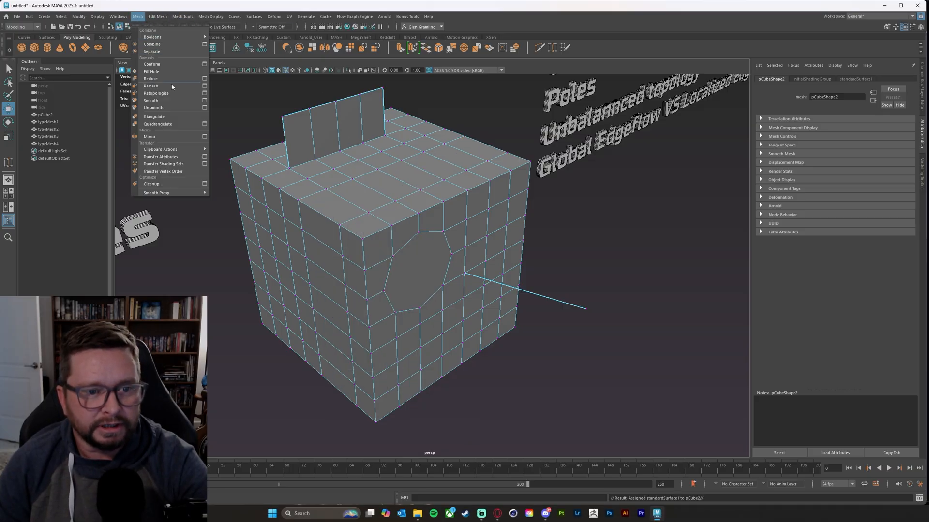
pyautogui.click(191, 185)
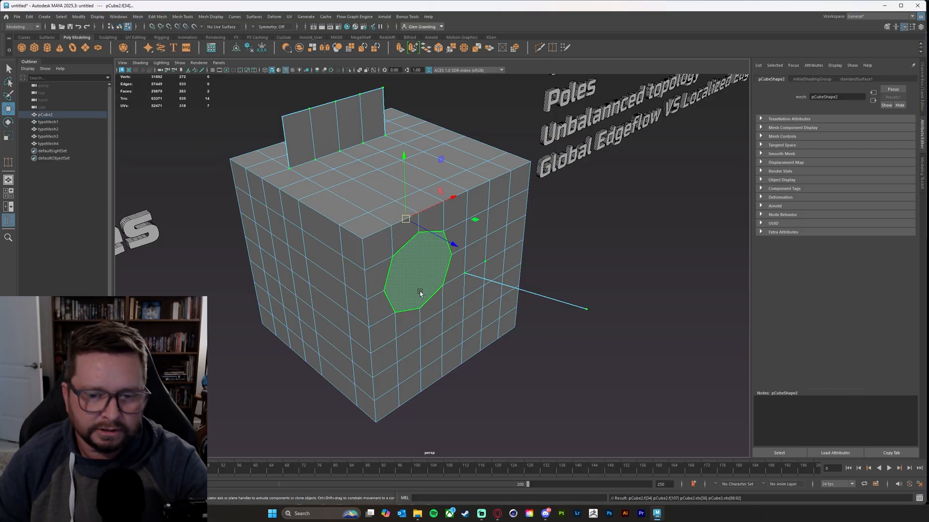
pyautogui.moveTo(418, 285); pyautogui.dragTo(469, 453, button='right')
pyautogui.click(530, 401)
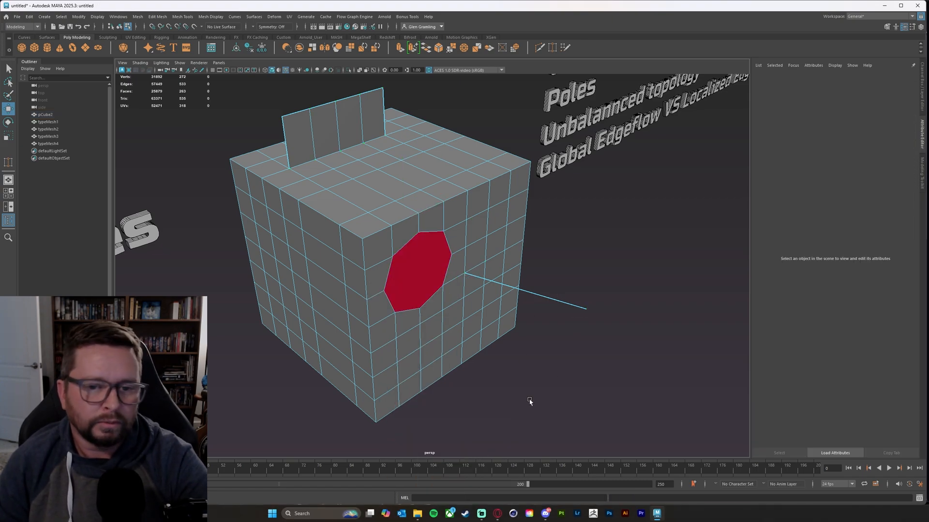
# - Use Multi-Cut on the rectangular red face at the cube's back to add a vertical edge between opposite border vertices
pyautogui.keyDown('alt'); pyautogui.moveTo(475, 364); pyautogui.dragTo(456, 314); pyautogui.keyUp('alt')
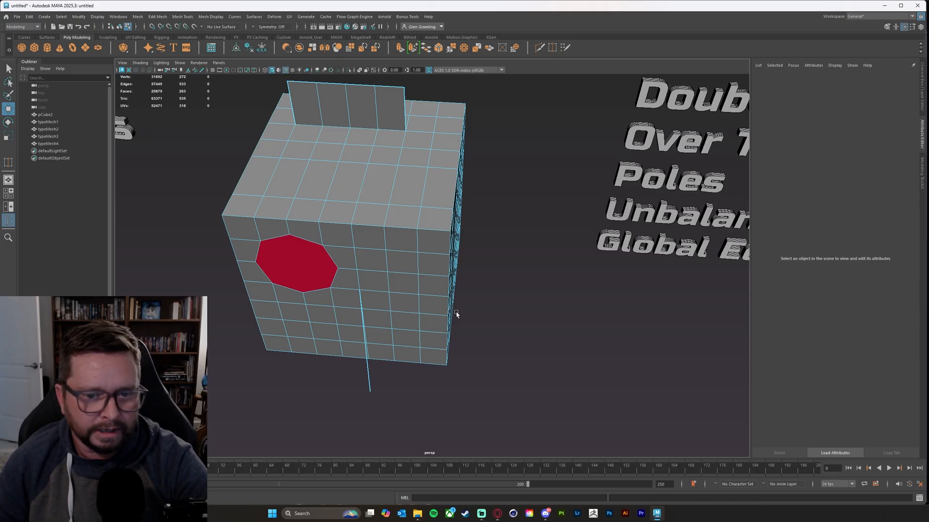
pyautogui.keyDown('alt'); pyautogui.moveTo(366, 314); pyautogui.dragTo(398, 282); pyautogui.keyUp('alt')
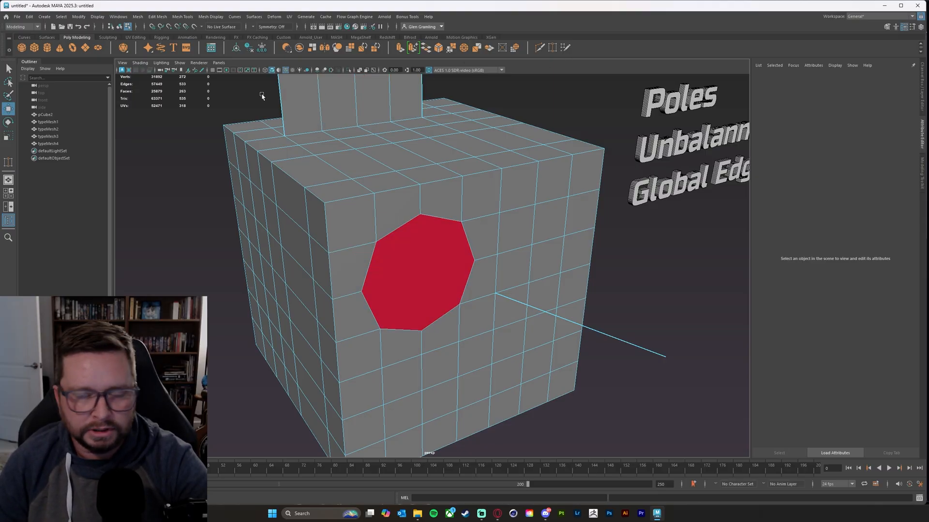
pyautogui.click(540, 50)
pyautogui.keyDown('alt'); pyautogui.moveTo(519, 294); pyautogui.dragTo(506, 284); pyautogui.keyUp('alt')
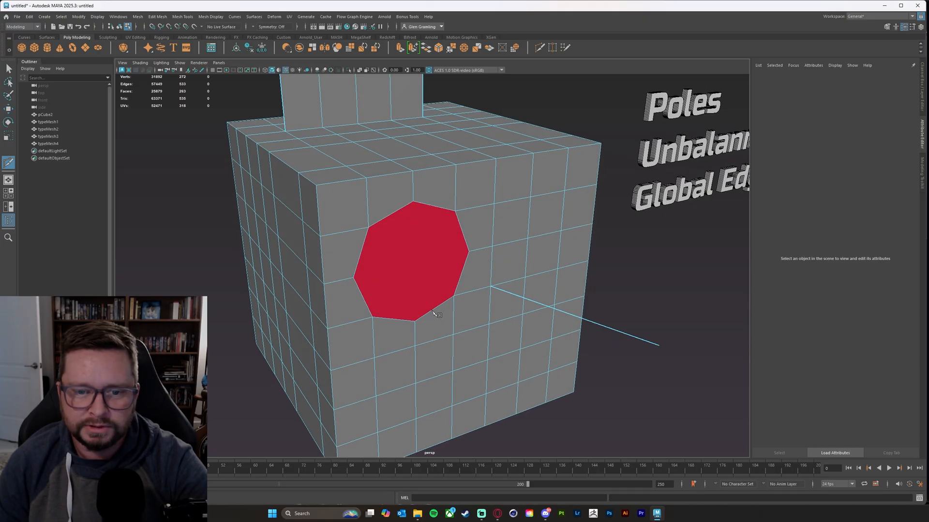
pyautogui.keyDown('alt'); pyautogui.moveTo(297, 261); pyautogui.dragTo(437, 260); pyautogui.keyUp('alt')
pyautogui.keyDown('alt'); pyautogui.moveTo(501, 250); pyautogui.dragTo(452, 263, button='middle'); pyautogui.keyUp('alt')
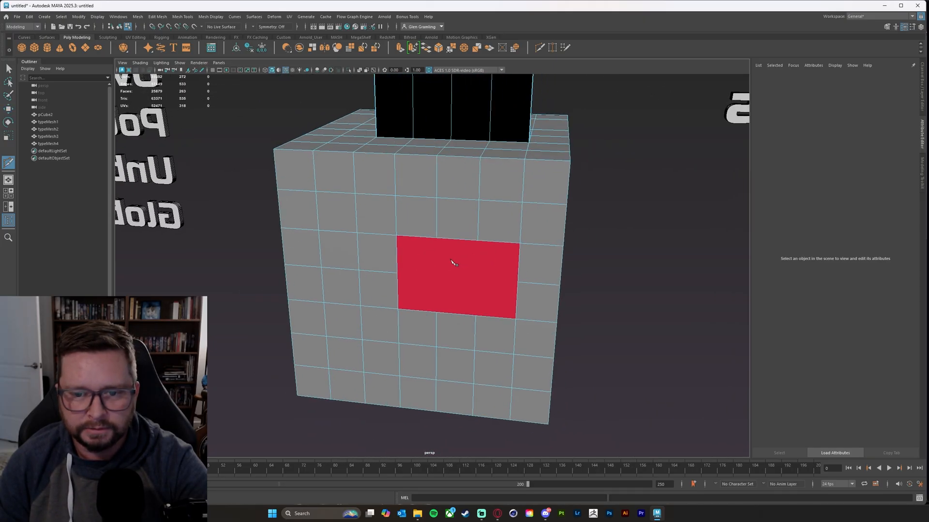
pyautogui.scroll(1, 447, 264)
pyautogui.click(394, 274)
pyautogui.keyDown('alt'); pyautogui.moveTo(423, 269); pyautogui.dragTo(446, 270); pyautogui.keyUp('alt')
pyautogui.click(458, 236)
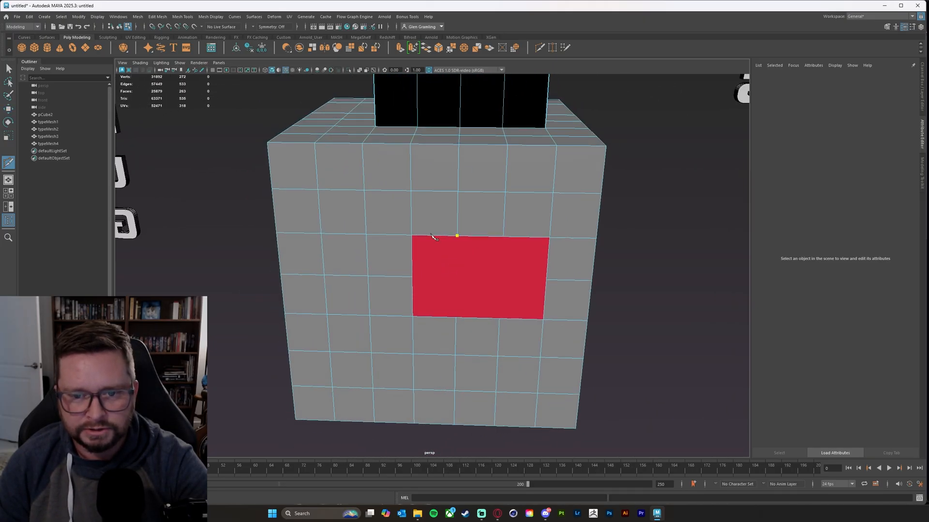
pyautogui.click(455, 319)
pyautogui.press('q')
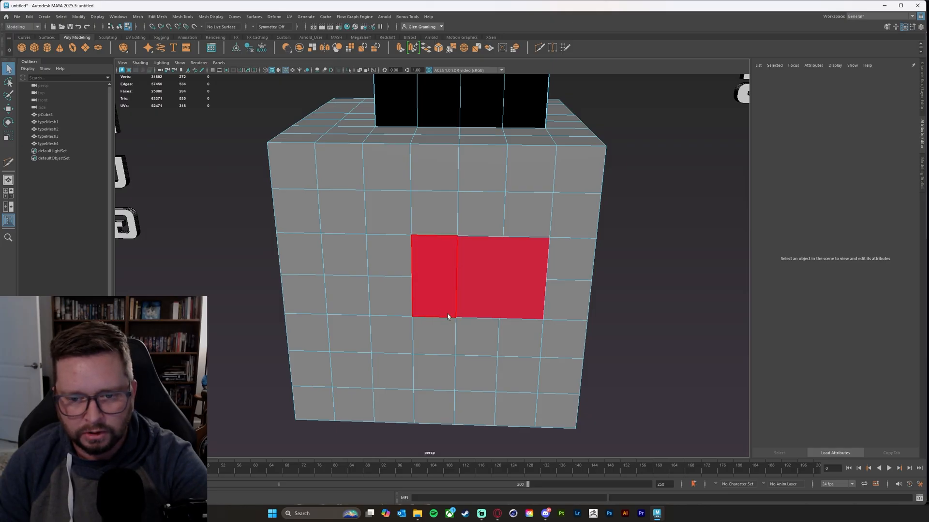
# - Add a second vertical cut and a horizontal cut through the middle of the rectangular red face, dividing it into quads
pyautogui.press('g')
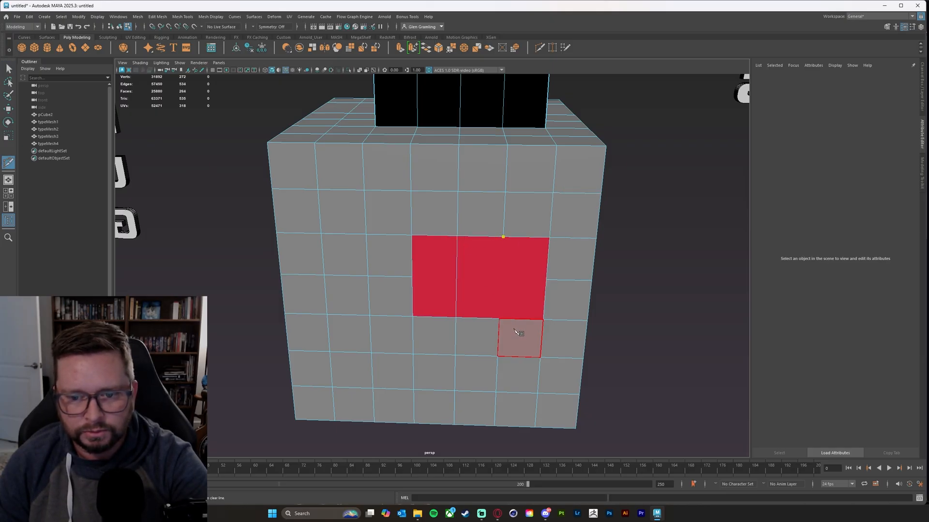
pyautogui.click(500, 319)
pyautogui.press('q')
pyautogui.press('g')
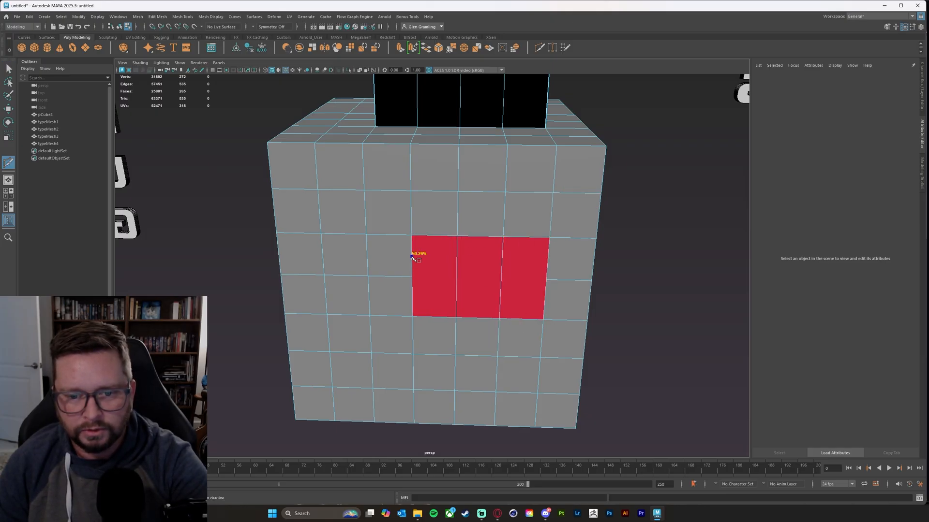
pyautogui.click(412, 277)
pyautogui.click(546, 279)
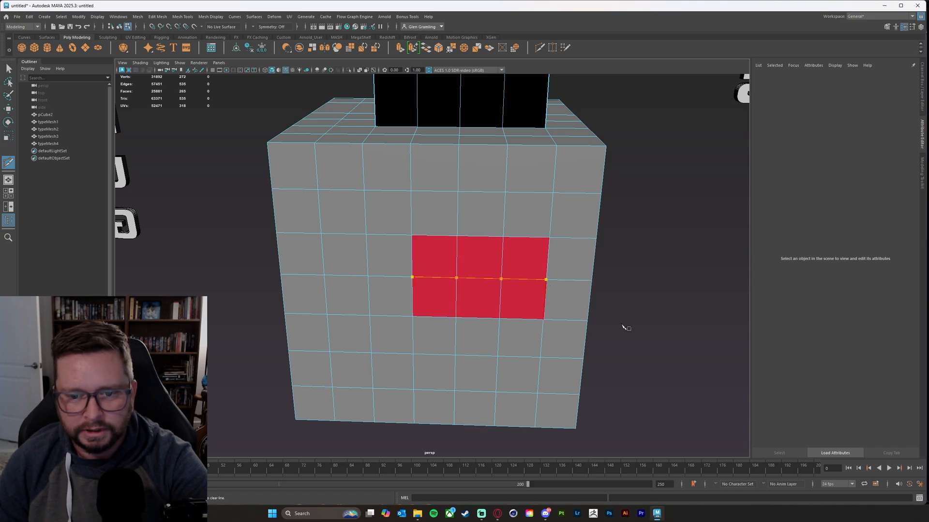
pyautogui.press('q')
# - Reassign standardSurface1 to the whole cube and switch the cube to object mode
pyautogui.keyDown('alt'); pyautogui.moveTo(556, 348); pyautogui.dragTo(529, 345); pyautogui.keyUp('alt')
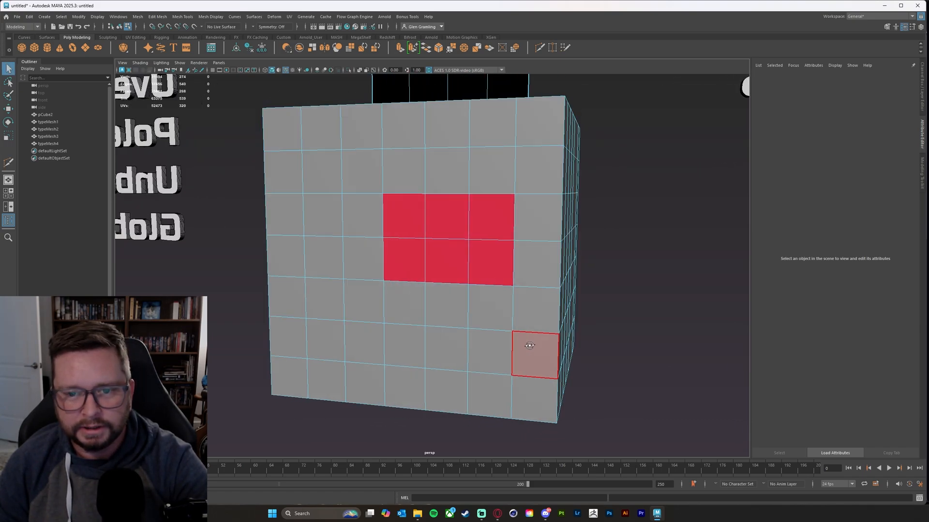
pyautogui.keyDown('alt'); pyautogui.moveTo(568, 257); pyautogui.dragTo(507, 284, button='middle'); pyautogui.keyUp('alt')
pyautogui.keyDown('alt'); pyautogui.moveTo(508, 284); pyautogui.dragTo(428, 280, button='right'); pyautogui.keyUp('alt')
pyautogui.moveTo(455, 271)
pyautogui.keyDown('alt'); pyautogui.mouseDown()
pyautogui.moveTo(435, 288)
pyautogui.moveTo(457, 283)
pyautogui.mouseUp(); pyautogui.keyUp('alt')
pyautogui.press('w')
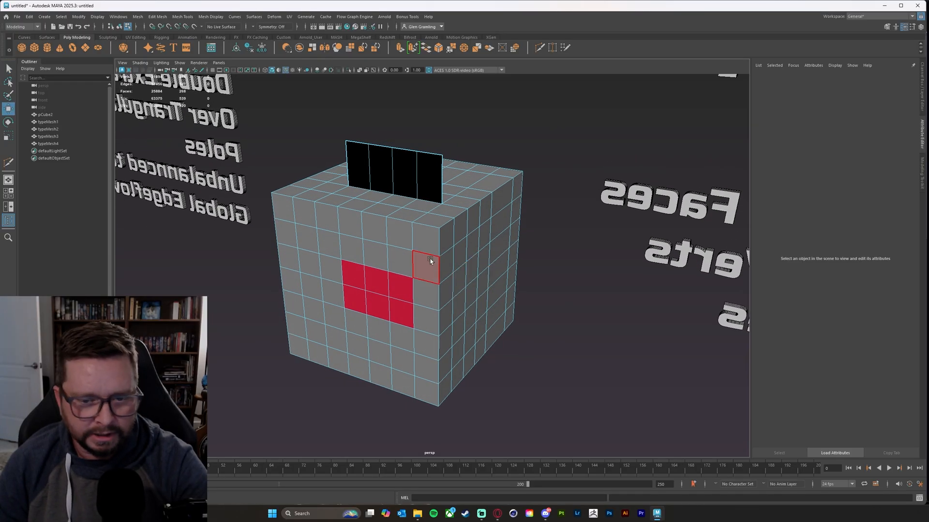
pyautogui.moveTo(431, 261); pyautogui.dragTo(487, 469, button='right')
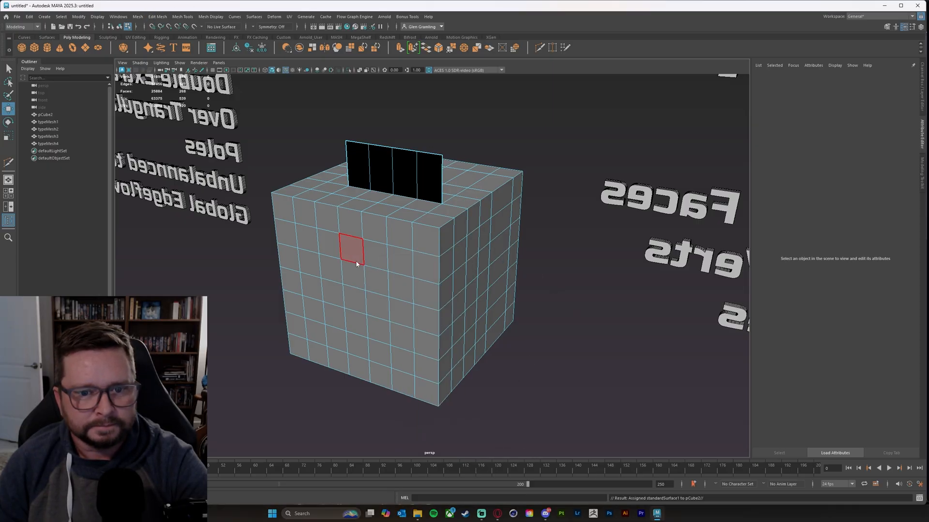
pyautogui.moveTo(355, 262); pyautogui.dragTo(406, 241, button='right')
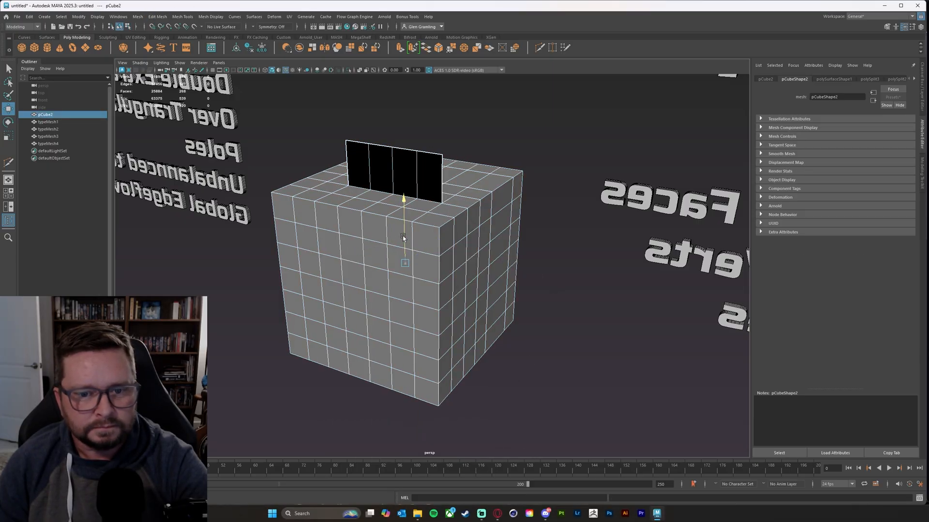
# - Rerun Cleanup on the cube, mark the selected round n-gon face with the red nGonMaterial, and clear the selection
pyautogui.click(137, 16)
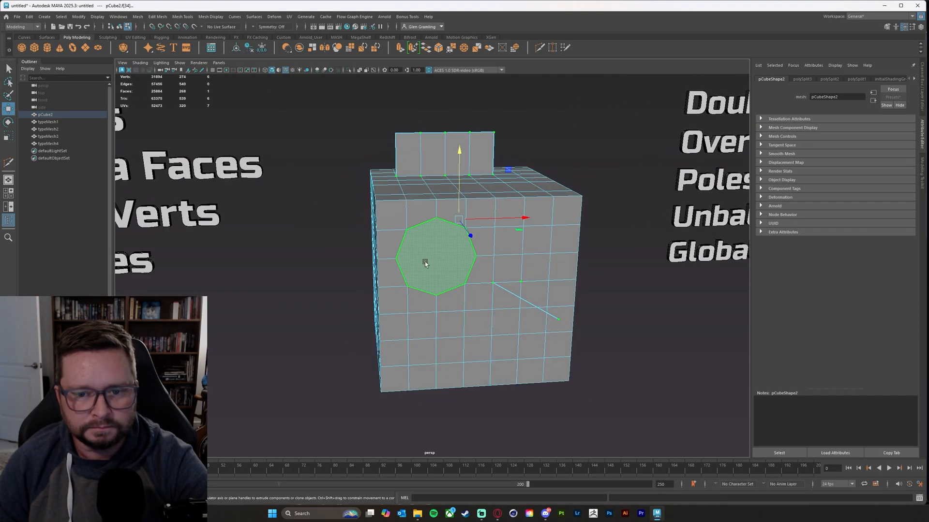
pyautogui.moveTo(419, 250); pyautogui.dragTo(471, 453, button='right')
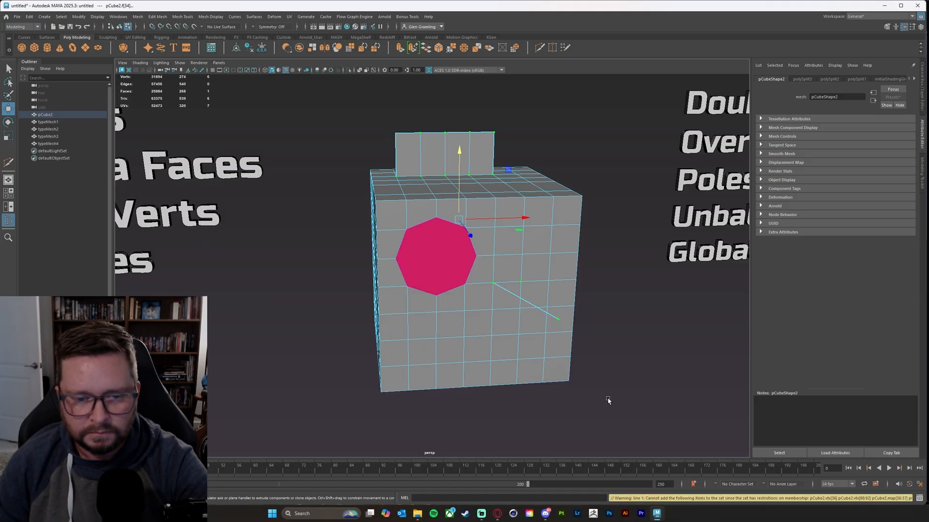
pyautogui.click(554, 374)
pyautogui.keyDown('alt'); pyautogui.moveTo(554, 374); pyautogui.dragTo(520, 393); pyautogui.keyUp('alt')
pyautogui.click(619, 334)
# - Multi-Cut the round red face on the cube's front vertically and horizontally between opposite border vertices, dividing it into four quads
pyautogui.keyDown('alt'); pyautogui.moveTo(669, 312); pyautogui.dragTo(618, 331, button='middle'); pyautogui.keyUp('alt')
pyautogui.scroll(2, 604, 332)
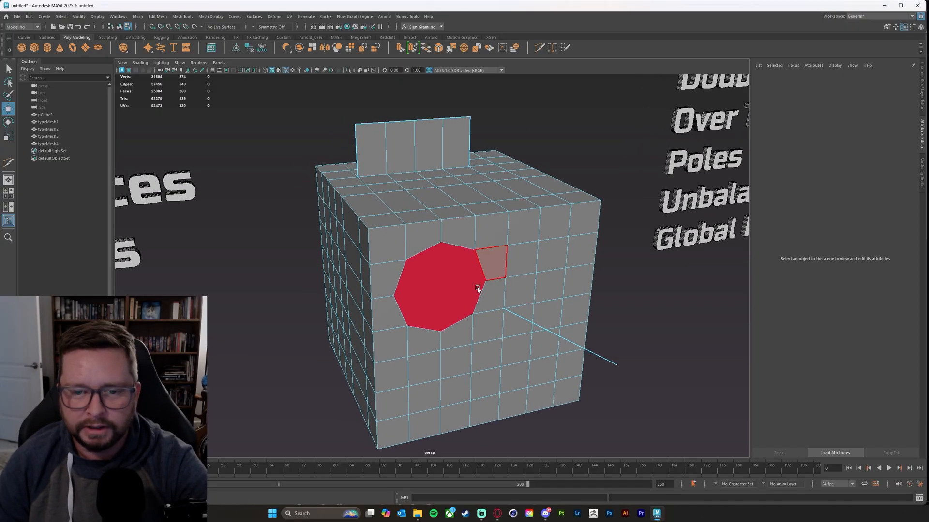
pyautogui.press('y')
pyautogui.click(441, 242)
pyautogui.press('Escape')
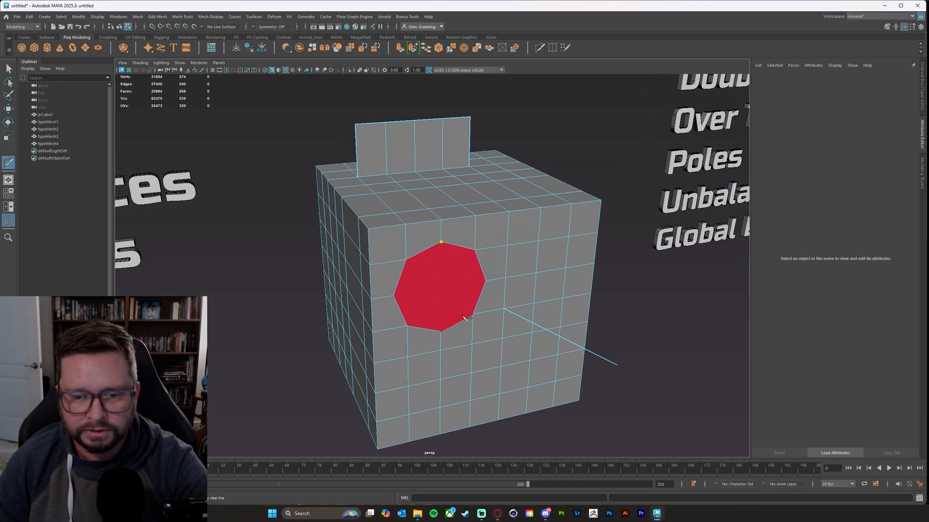
pyautogui.click(440, 331)
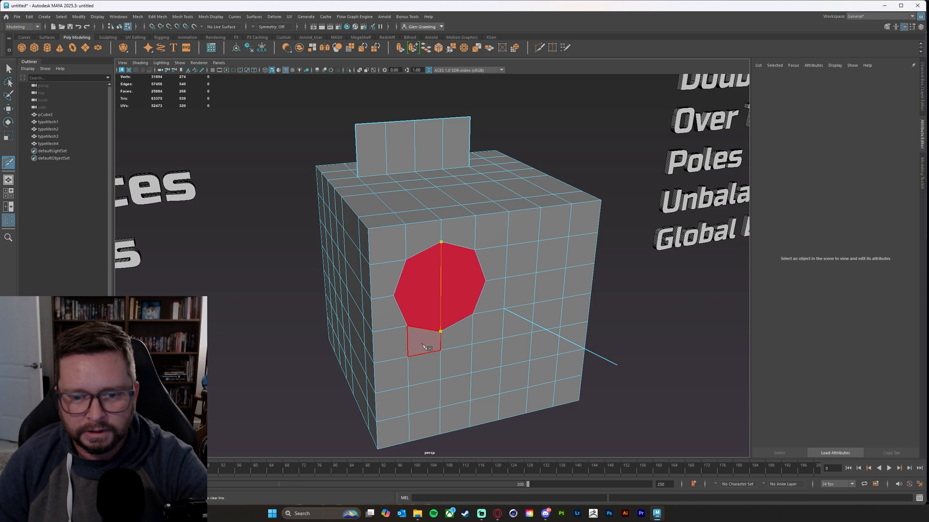
pyautogui.rightClick(444, 315)
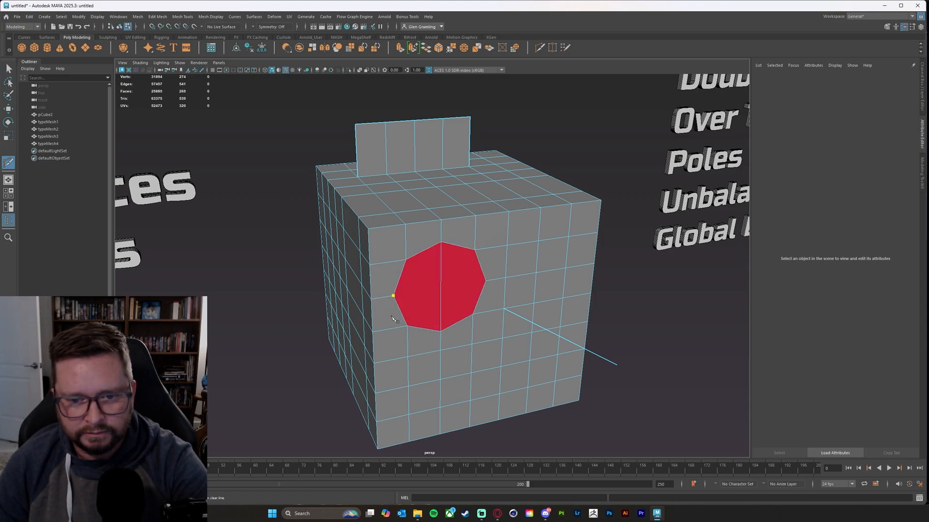
pyautogui.click(486, 281)
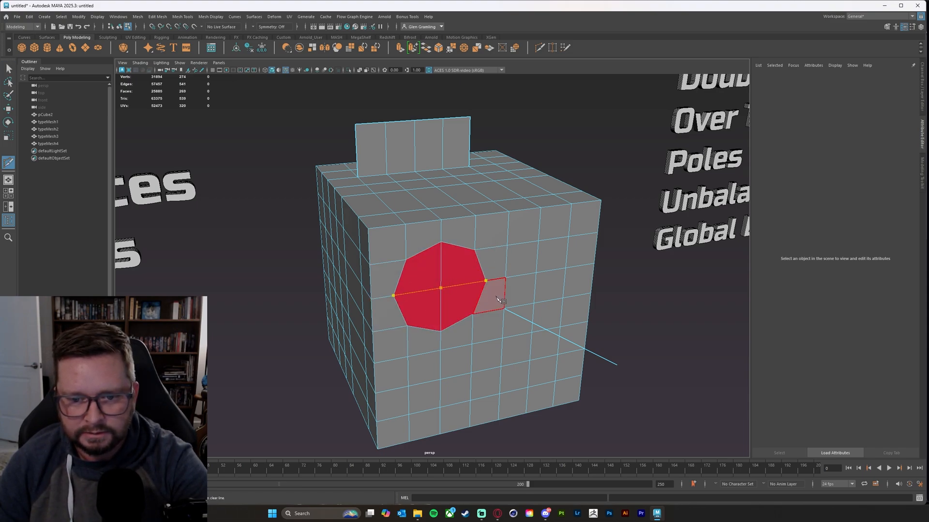
pyautogui.press('q')
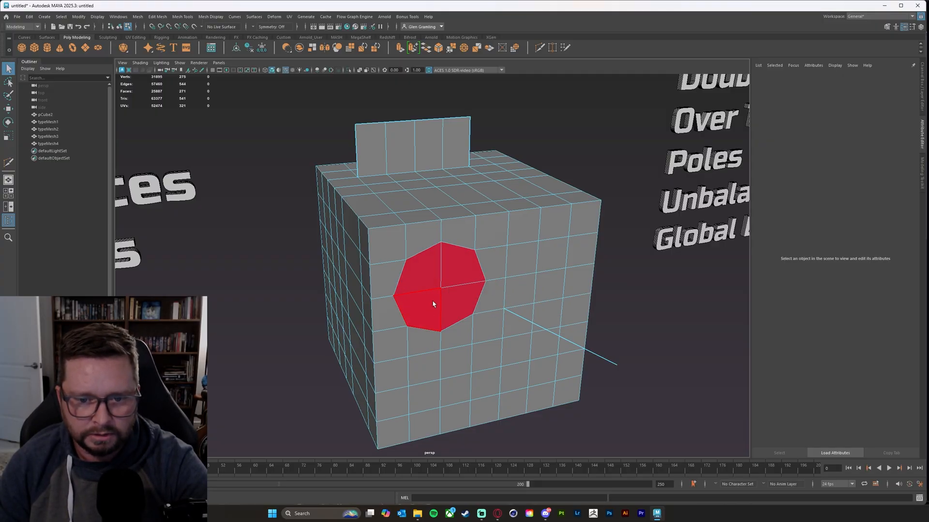
# - Examine the quartered round face and the stray edge on the cube from several angles
pyautogui.keyDown('alt'); pyautogui.moveTo(539, 394); pyautogui.dragTo(670, 341); pyautogui.keyUp('alt')
pyautogui.keyDown('alt'); pyautogui.moveTo(670, 341); pyautogui.dragTo(643, 348, button='middle'); pyautogui.keyUp('alt')
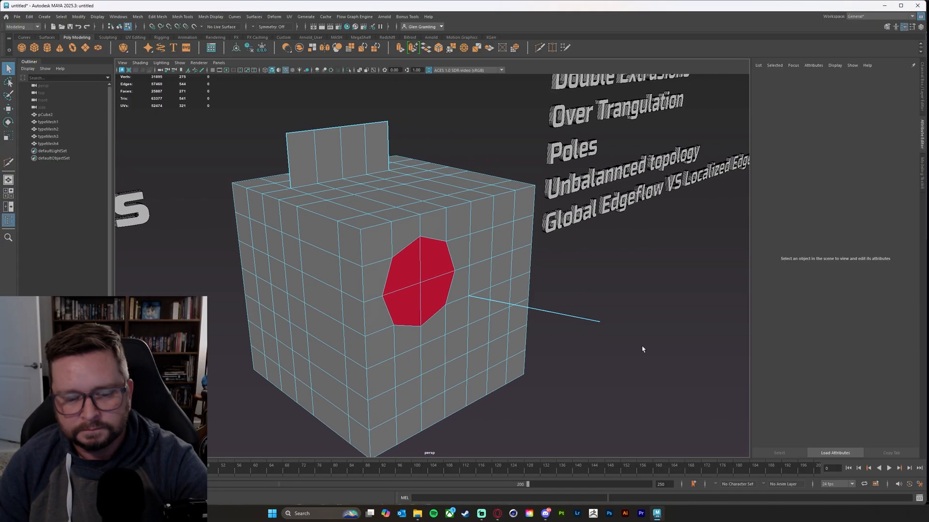
pyautogui.keyDown('alt'); pyautogui.moveTo(643, 348); pyautogui.dragTo(574, 346, button='right'); pyautogui.keyUp('alt')
pyautogui.press('w')
pyautogui.keyDown('alt'); pyautogui.moveTo(412, 330); pyautogui.dragTo(419, 342); pyautogui.keyUp('alt')
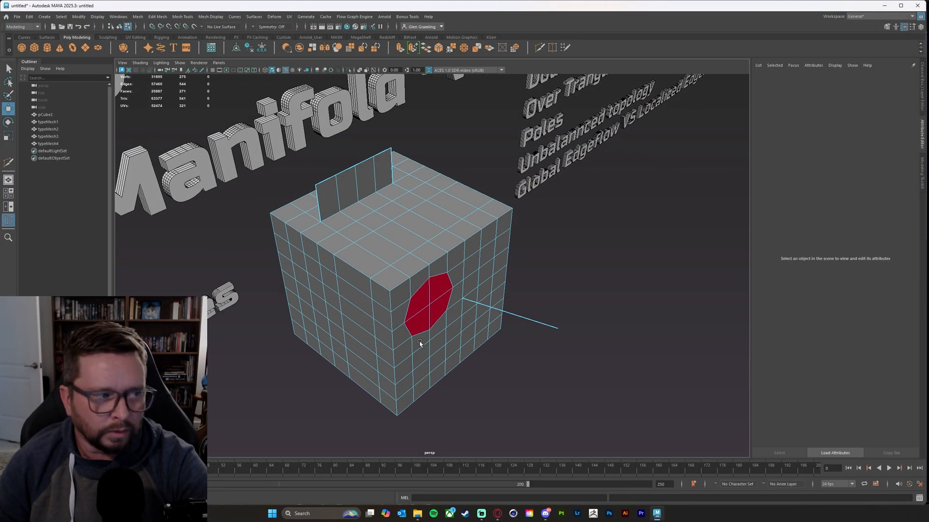
pyautogui.keyDown('alt'); pyautogui.moveTo(448, 322); pyautogui.dragTo(419, 320, button='right'); pyautogui.keyUp('alt')
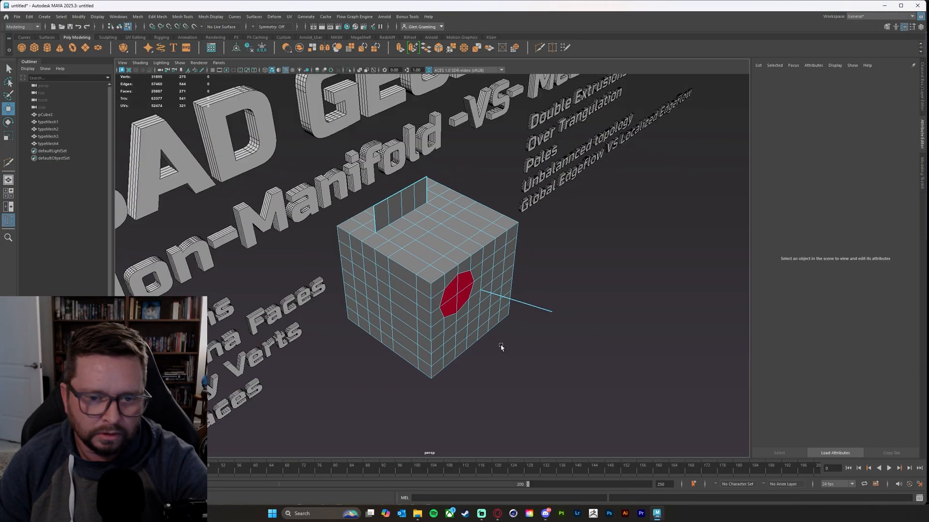
pyautogui.keyDown('alt'); pyautogui.moveTo(484, 345); pyautogui.dragTo(457, 350); pyautogui.keyUp('alt')
pyautogui.keyDown('alt'); pyautogui.moveTo(457, 349); pyautogui.dragTo(542, 362, button='right'); pyautogui.keyUp('alt')
pyautogui.keyDown('alt'); pyautogui.moveTo(545, 372); pyautogui.dragTo(511, 323, button='middle'); pyautogui.keyUp('alt')
pyautogui.keyDown('alt'); pyautogui.moveTo(487, 340); pyautogui.dragTo(493, 344); pyautogui.keyUp('alt')
pyautogui.keyDown('alt'); pyautogui.moveTo(576, 334); pyautogui.dragTo(519, 307, button='middle'); pyautogui.keyUp('alt')
pyautogui.keyDown('alt'); pyautogui.moveTo(477, 310); pyautogui.dragTo(555, 303, button='right'); pyautogui.keyUp('alt')
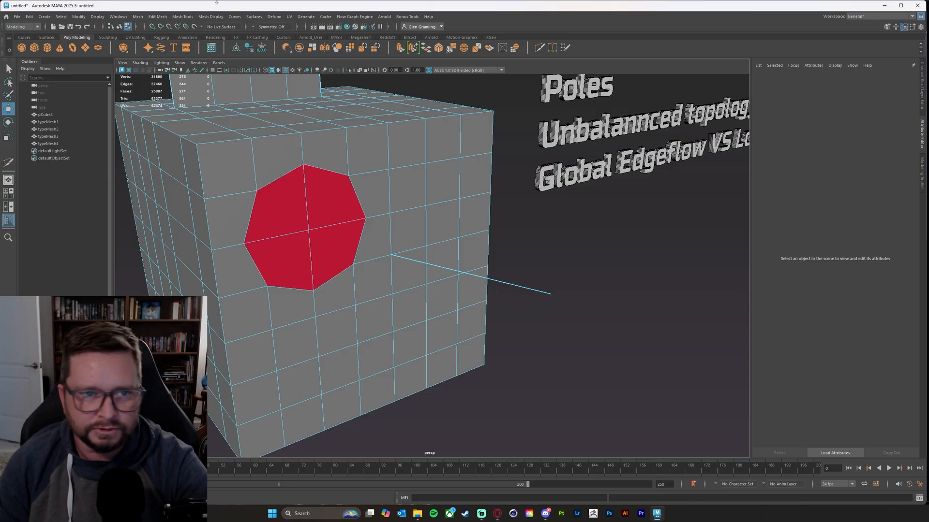
# - Try to weld the tip vertex of the stray edge to its base vertex on the cube's front, and undo it
pyautogui.click(552, 48)
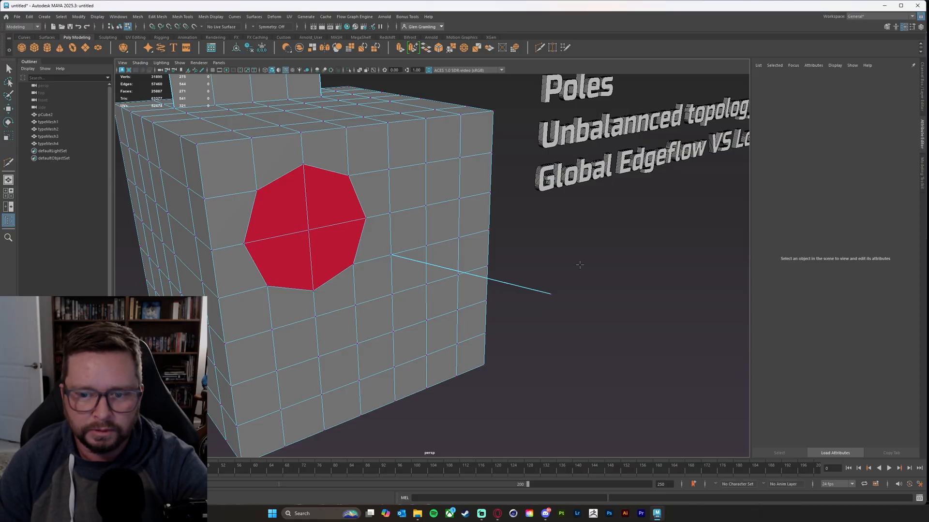
pyautogui.moveTo(521, 286); pyautogui.dragTo(388, 252)
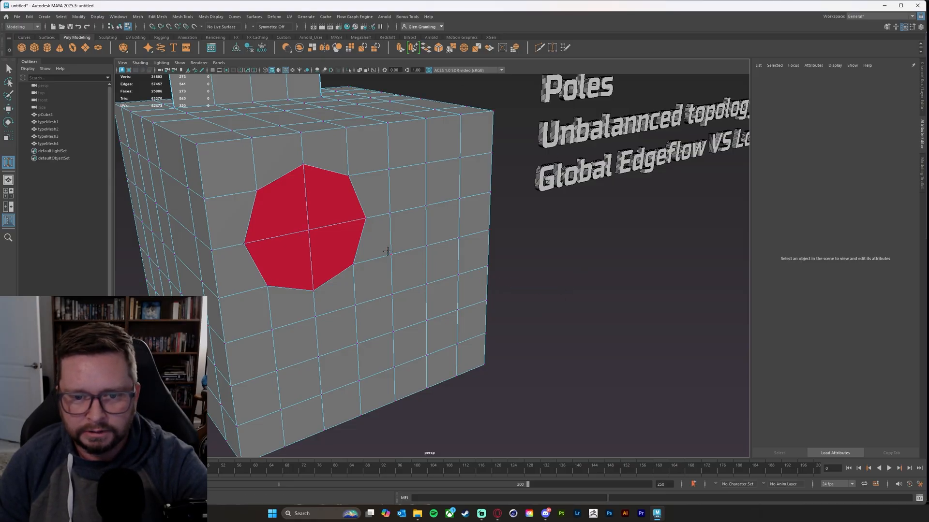
pyautogui.hotkey('ctrl', 'z')
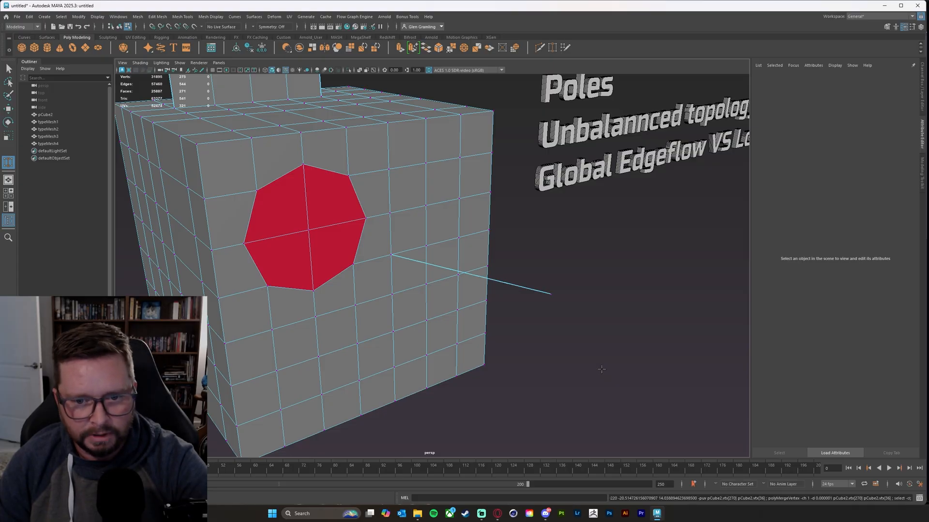
# - Weld upper vertices of the flap on top of the cube to the base vertices below them with Target Weld
pyautogui.keyDown('alt'); pyautogui.moveTo(485, 185); pyautogui.dragTo(463, 279, button='middle'); pyautogui.keyUp('alt')
pyautogui.keyDown('alt'); pyautogui.moveTo(456, 268); pyautogui.dragTo(445, 269); pyautogui.keyUp('alt')
pyautogui.keyDown('alt'); pyautogui.moveTo(423, 203); pyautogui.dragTo(460, 180); pyautogui.keyUp('alt')
pyautogui.moveTo(465, 248); pyautogui.dragTo(426, 255)
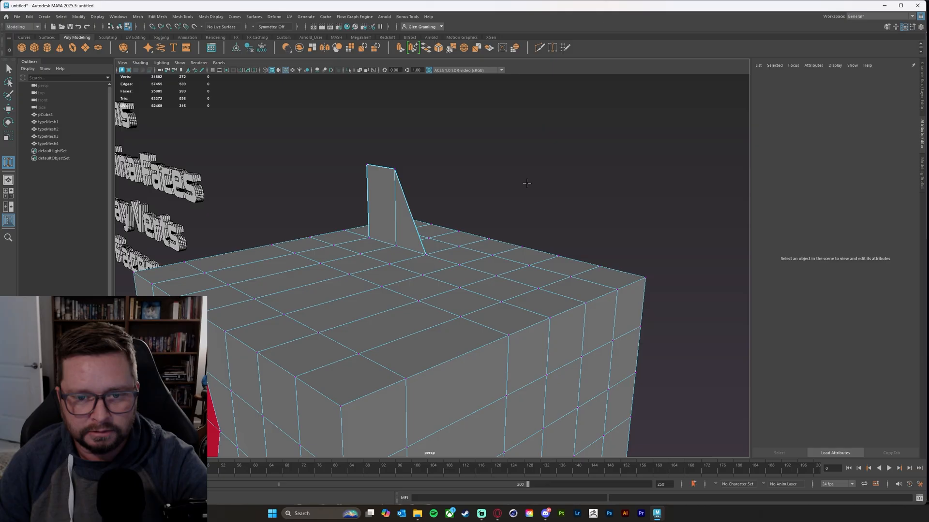
# - Select the remaining flap faces above the cube in face mode and delete them
pyautogui.keyDown('alt'); pyautogui.moveTo(527, 184); pyautogui.dragTo(537, 160); pyautogui.keyUp('alt')
pyautogui.press('w')
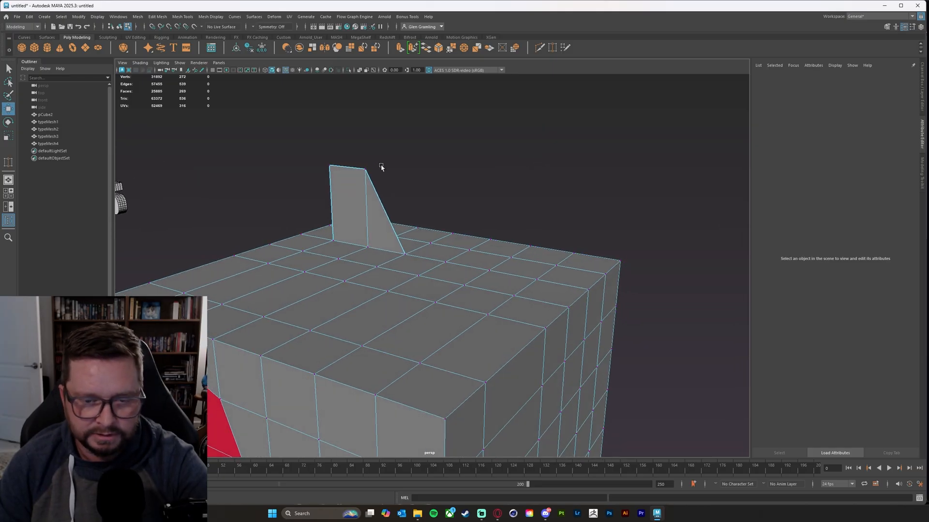
pyautogui.press('F11')
pyautogui.moveTo(335, 127); pyautogui.dragTo(396, 172)
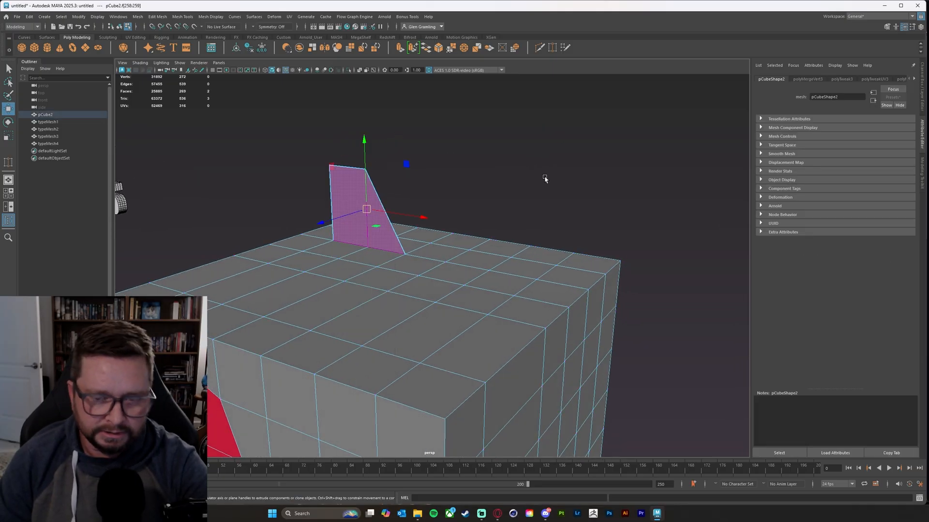
pyautogui.press('Delete')
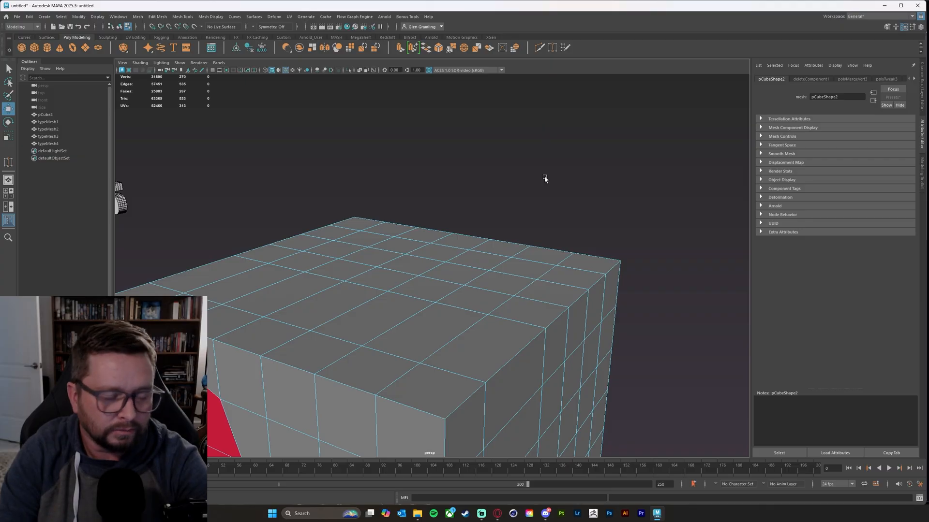
# - Undo the flap face deletion and the vertex welds on the flap
pyautogui.keyDown('alt'); pyautogui.moveTo(420, 256); pyautogui.dragTo(509, 193); pyautogui.keyUp('alt')
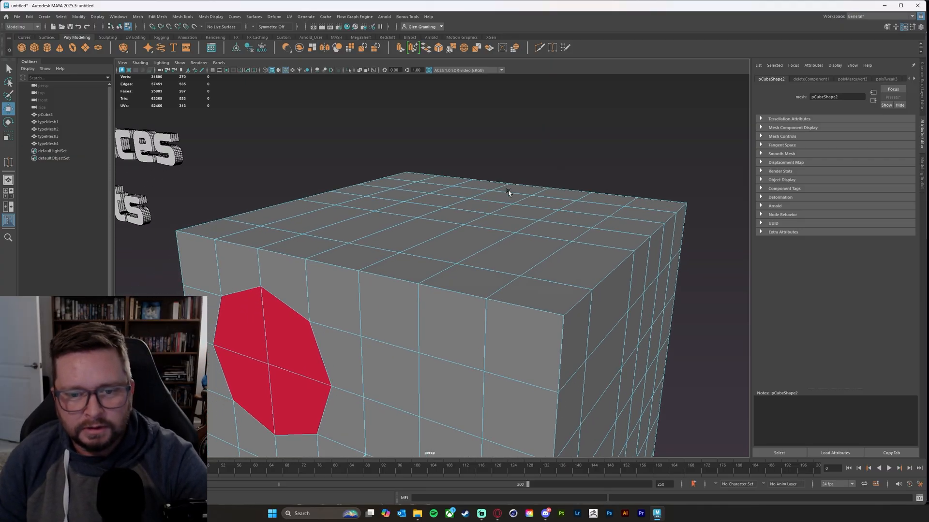
pyautogui.keyDown('alt'); pyautogui.moveTo(510, 193); pyautogui.dragTo(417, 220, button='right'); pyautogui.keyUp('alt')
pyautogui.keyDown('alt'); pyautogui.moveTo(470, 260); pyautogui.dragTo(469, 211, button='middle'); pyautogui.keyUp('alt')
pyautogui.keyDown('alt'); pyautogui.moveTo(346, 264); pyautogui.dragTo(378, 274); pyautogui.keyUp('alt')
pyautogui.hotkey('ctrl', 'z')
pyautogui.hotkey('ctrl', 'z')
pyautogui.hotkey('ctrl', 'z')
pyautogui.hotkey('ctrl', 'z')
pyautogui.hotkey('ctrl', 'z')
pyautogui.hotkey('ctrl', 'z')
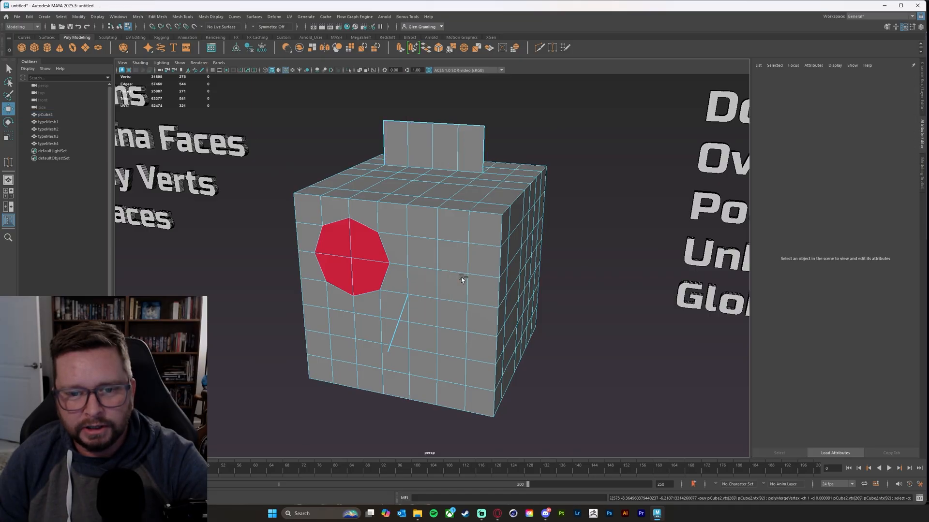
# - Undo the n-gon cuts, material changes and stray vertex deletion on the cube, and clear the vertex selection
pyautogui.hotkey('ctrl', 'z')
pyautogui.hotkey('ctrl', 'z')
pyautogui.hotkey('ctrl', 'z')
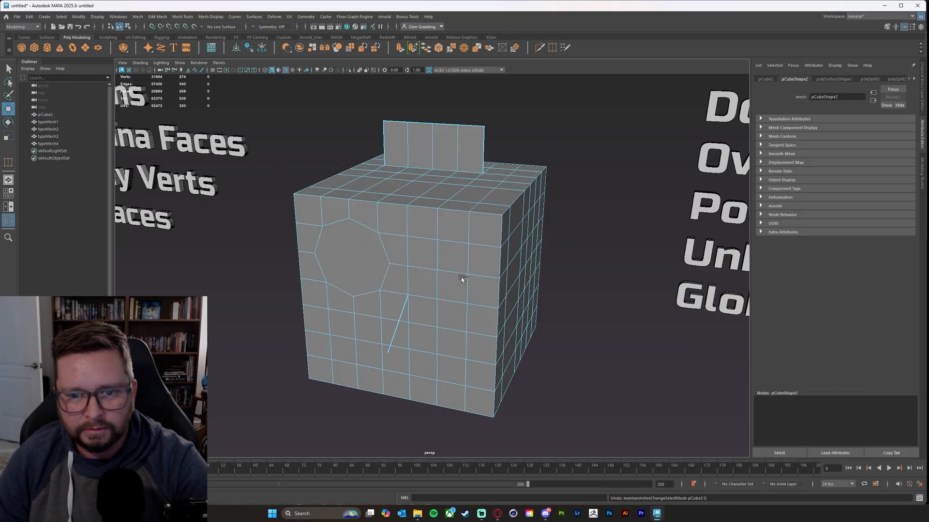
pyautogui.hotkey('ctrl', 'z')
pyautogui.hotkey('ctrl', 'z')
pyautogui.hotkey('ctrl', 'z')
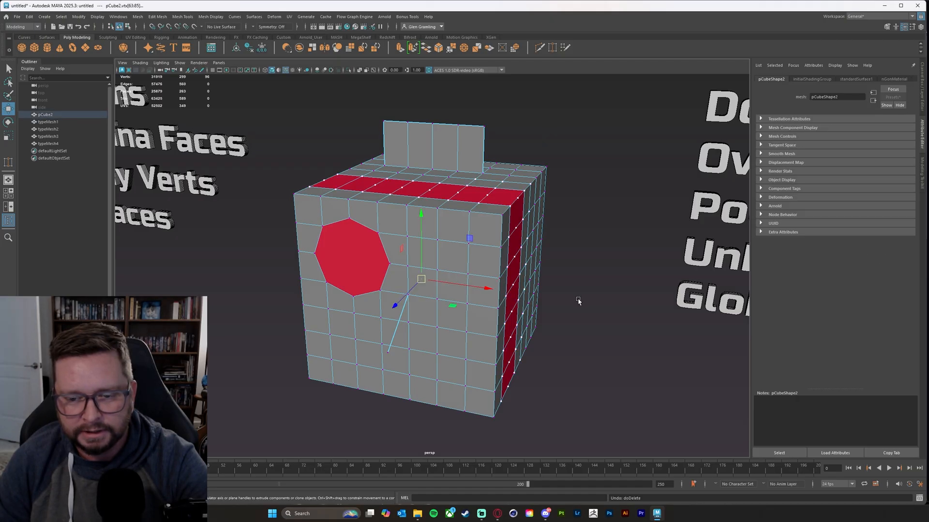
pyautogui.click(591, 310)
pyautogui.keyDown('alt'); pyautogui.moveTo(591, 312); pyautogui.dragTo(506, 309); pyautogui.keyUp('alt')
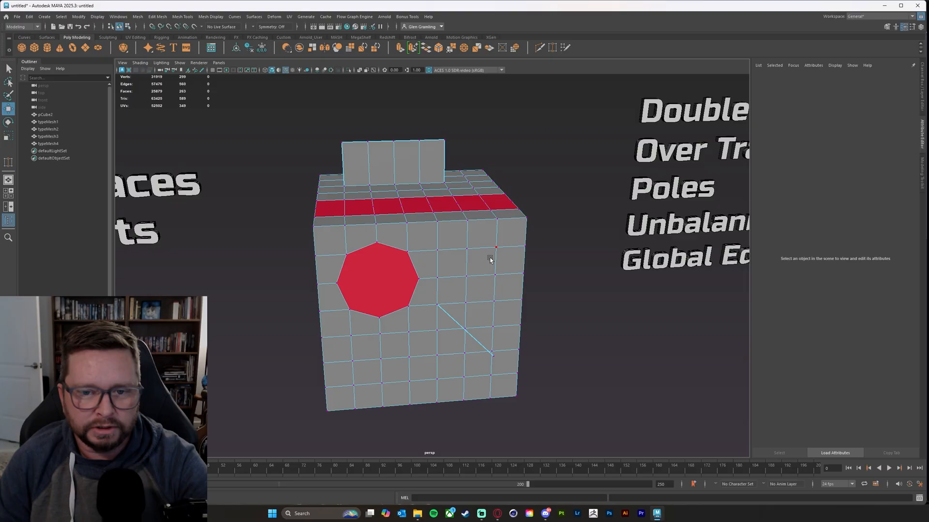
# - Open the Cleanup options for the cube in object mode and set the operation to Cleanup matching polygons
pyautogui.moveTo(490, 259); pyautogui.dragTo(479, 209, button='right')
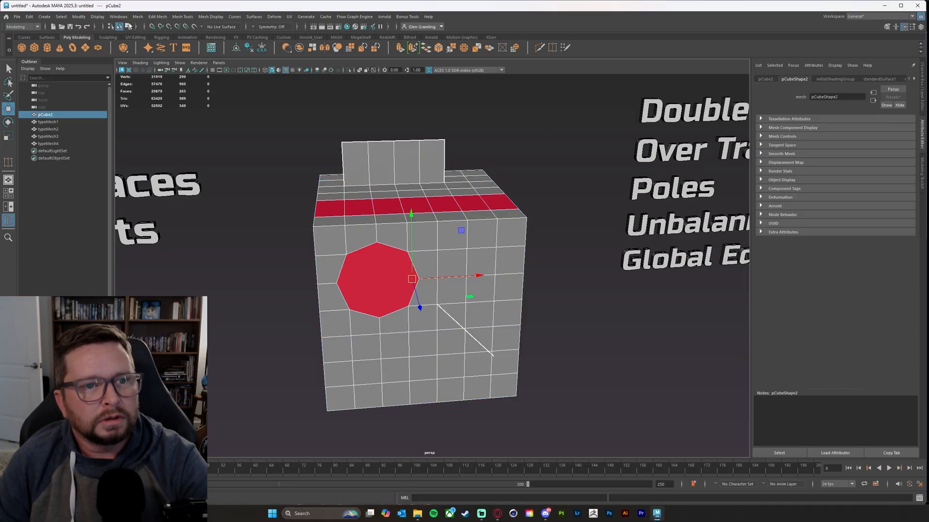
pyautogui.click(137, 17)
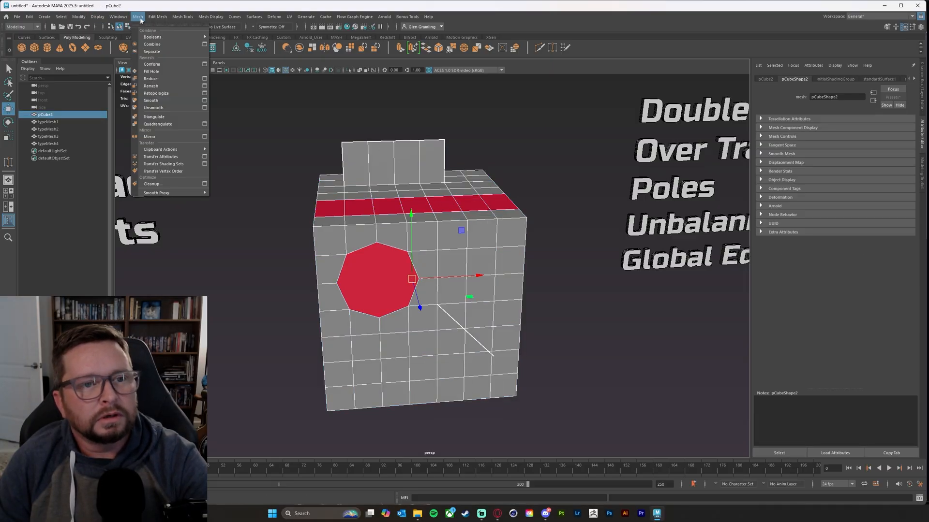
pyautogui.click(204, 184)
pyautogui.moveTo(438, 116)
pyautogui.mouseDown()
pyautogui.moveTo(426, 111)
pyautogui.moveTo(441, 112)
pyautogui.moveTo(425, 122)
pyautogui.mouseUp()
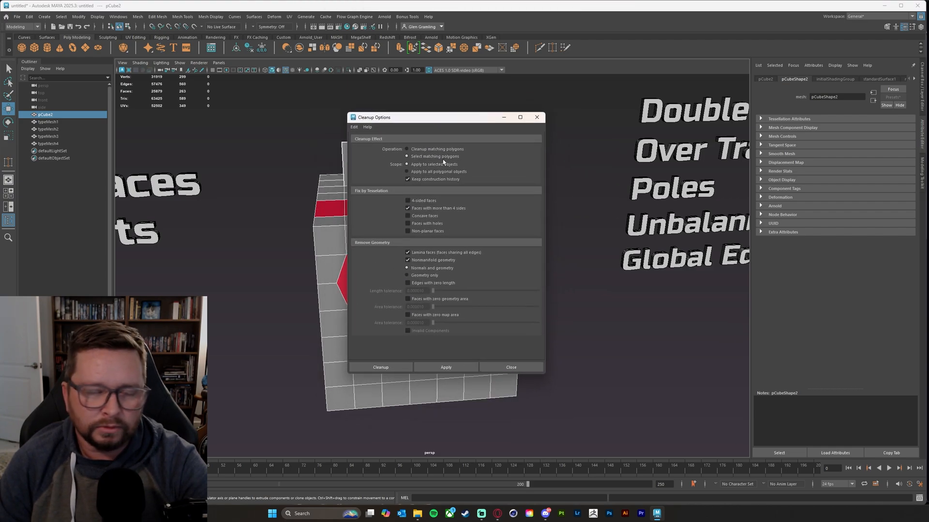
pyautogui.click(418, 149)
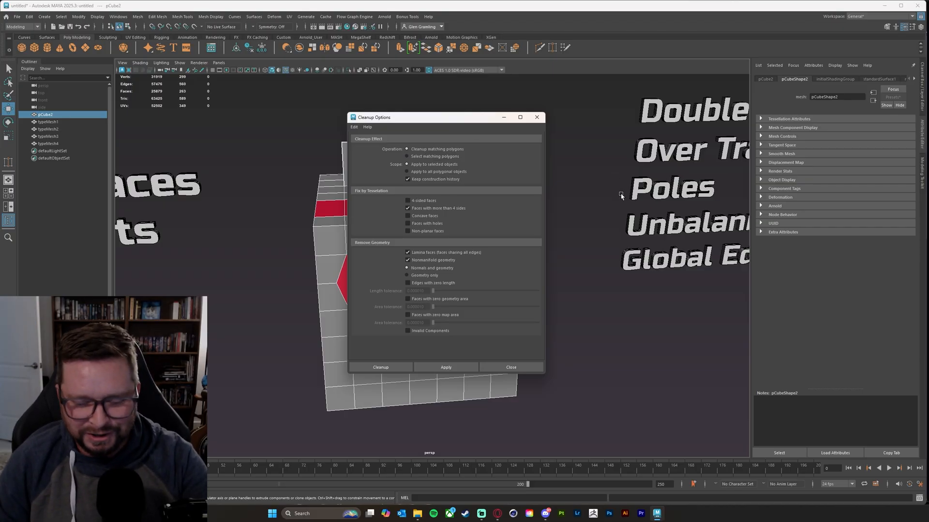
# - Run Cleanup matching polygons on the cube for faces with more than 4 sides, lamina faces and nonmanifold geometry
pyautogui.keyDown('alt'); pyautogui.moveTo(711, 224); pyautogui.dragTo(566, 271, button='middle'); pyautogui.keyUp('alt')
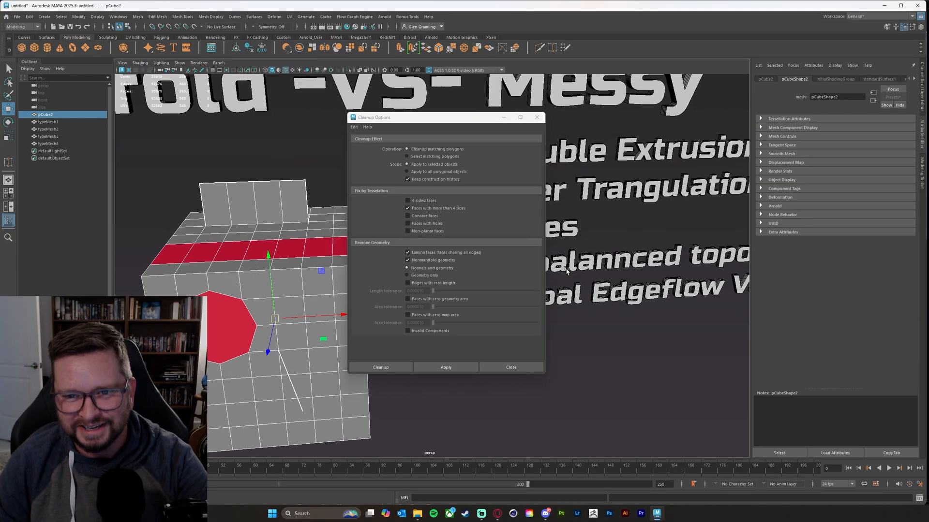
pyautogui.press('f')
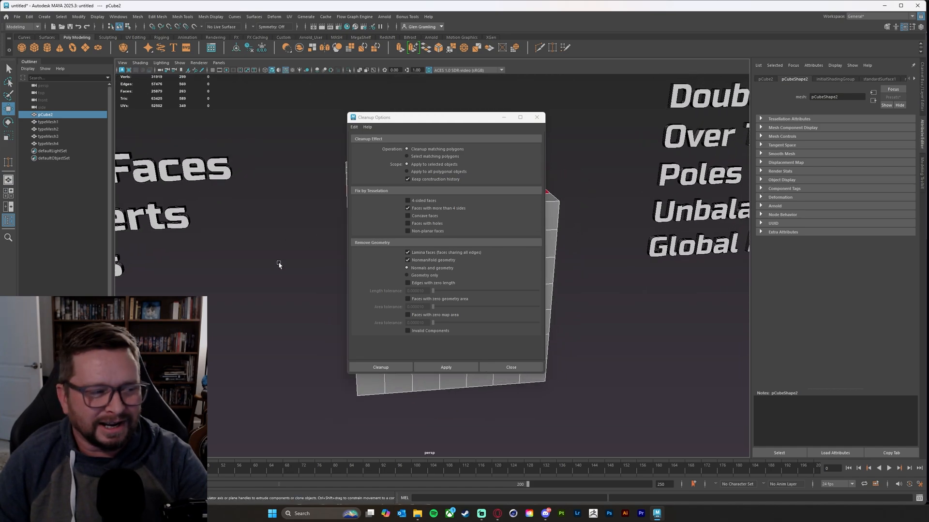
pyautogui.keyDown('alt'); pyautogui.moveTo(279, 265); pyautogui.dragTo(310, 261); pyautogui.keyUp('alt')
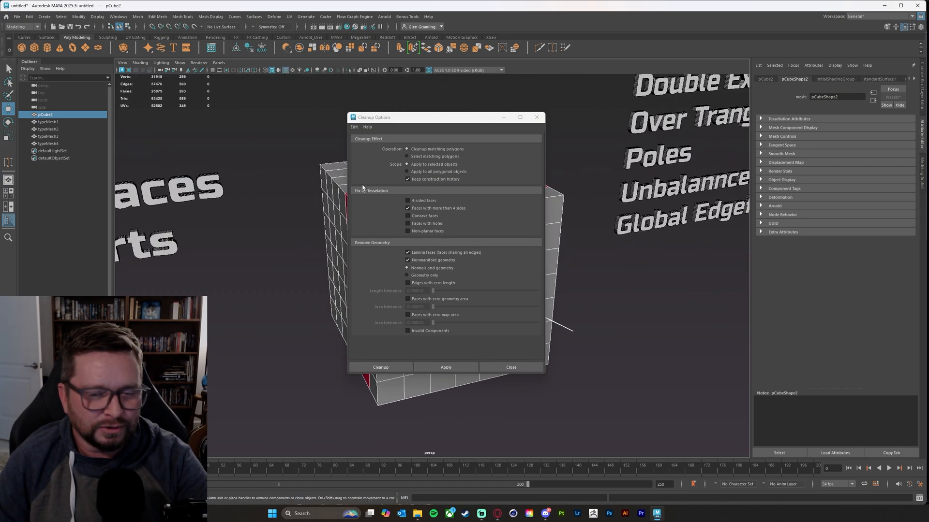
pyautogui.click(436, 156)
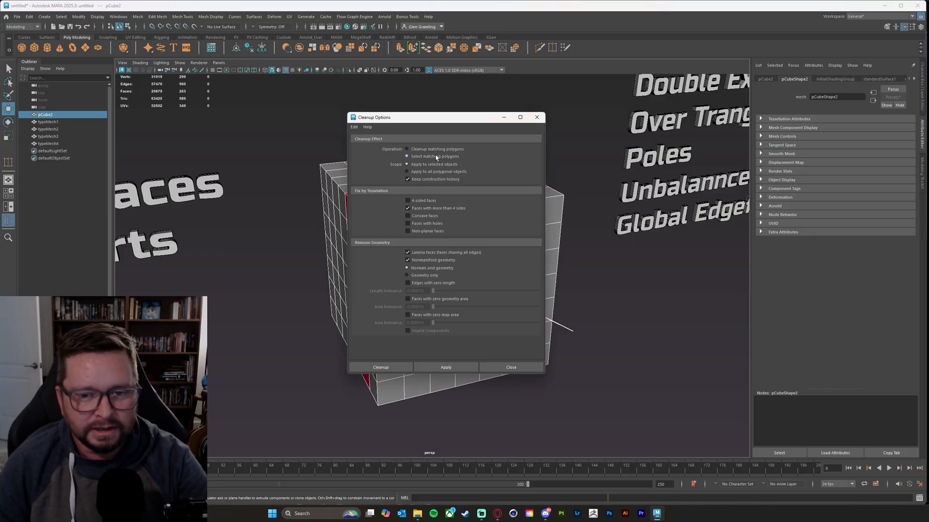
pyautogui.click(437, 150)
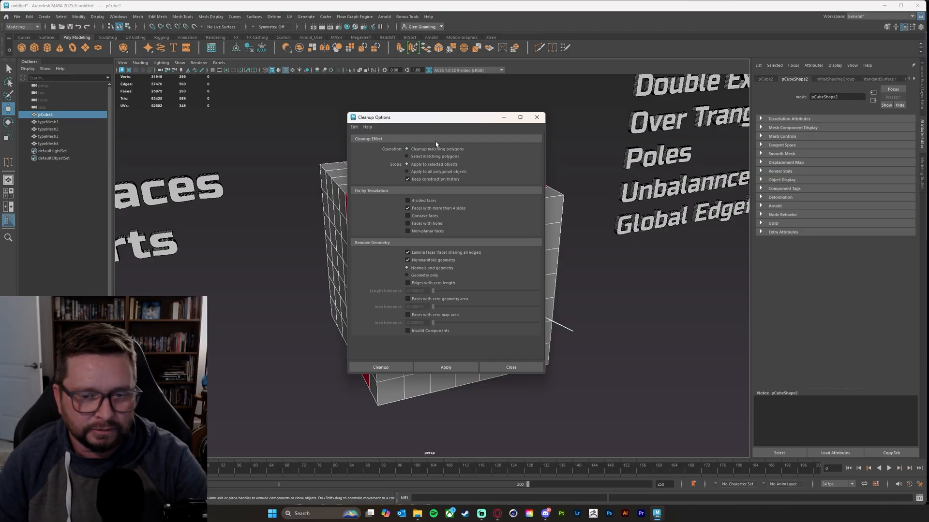
pyautogui.moveTo(448, 114); pyautogui.dragTo(415, 106)
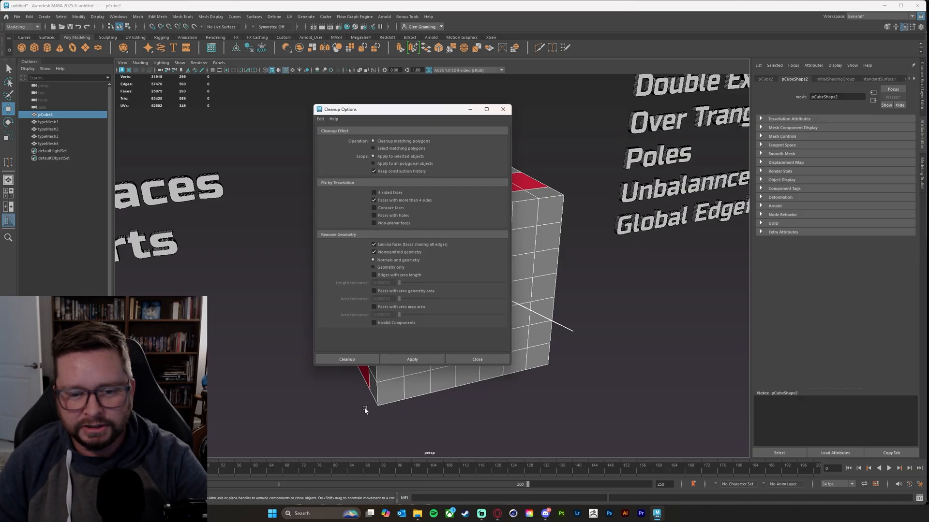
pyautogui.click(360, 360)
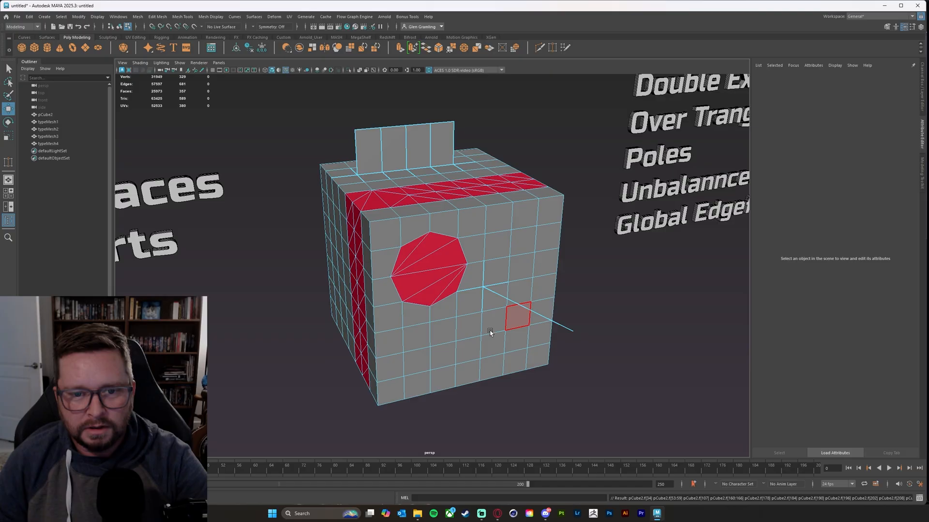
# - Reassign standardSurface1 to the whole cube in place of the red n-gon material
pyautogui.keyDown('alt'); pyautogui.moveTo(315, 346); pyautogui.dragTo(408, 344); pyautogui.keyUp('alt')
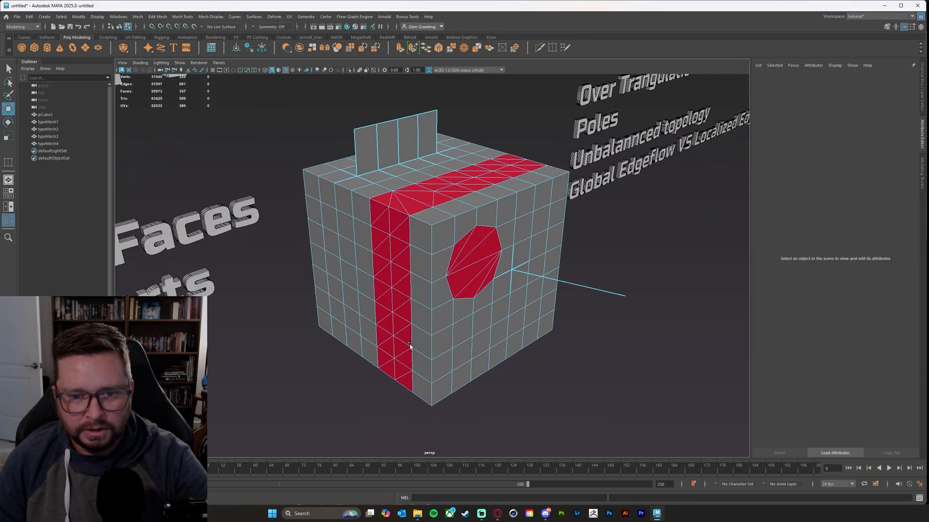
pyautogui.moveTo(454, 215); pyautogui.dragTo(505, 431, button='right')
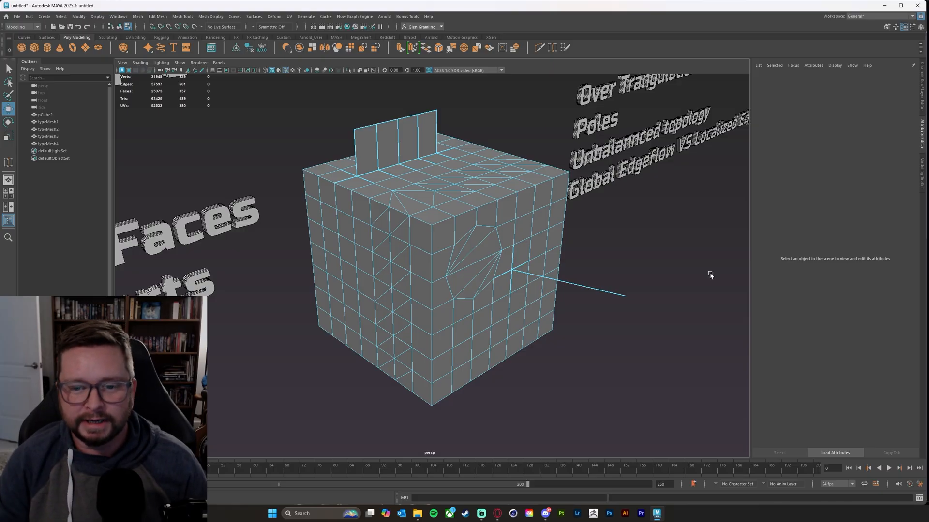
# - Return to object mode, deselect the cube, and examine the triangulation Cleanup made around its sides
pyautogui.moveTo(512, 249); pyautogui.dragTo(542, 239, button='right')
pyautogui.click(709, 306)
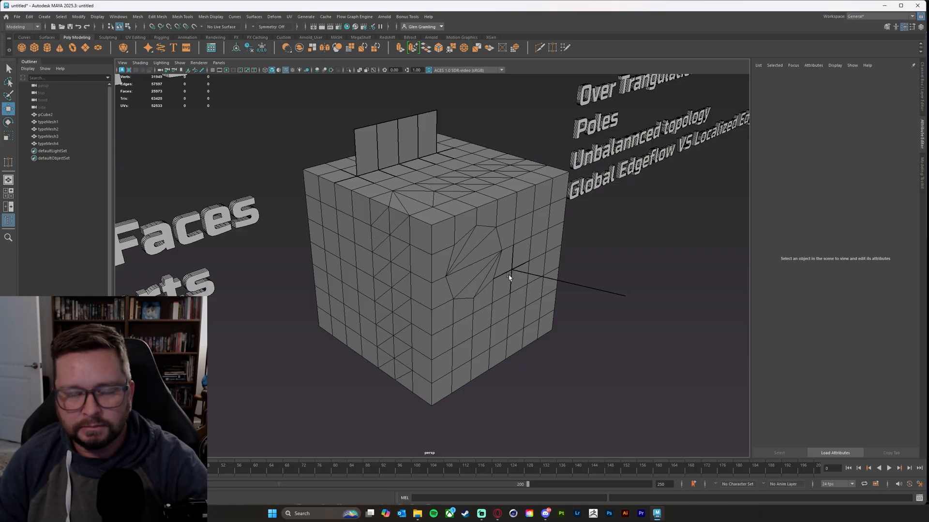
pyautogui.keyDown('alt'); pyautogui.moveTo(510, 275); pyautogui.dragTo(409, 211); pyautogui.keyUp('alt')
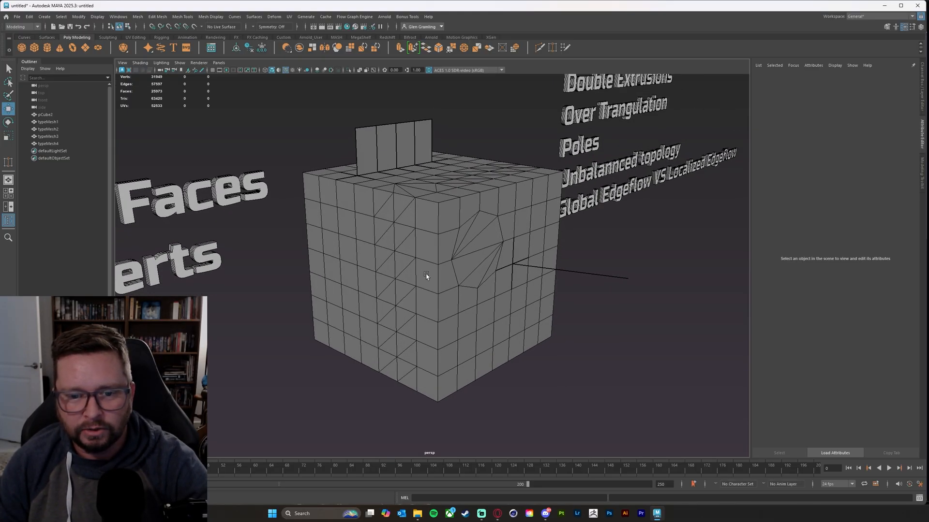
pyautogui.keyDown('alt'); pyautogui.moveTo(518, 303); pyautogui.dragTo(485, 311); pyautogui.keyUp('alt')
pyautogui.keyDown('alt'); pyautogui.moveTo(604, 191); pyautogui.dragTo(500, 288, button='middle'); pyautogui.keyUp('alt')
pyautogui.keyDown('alt'); pyautogui.moveTo(612, 264); pyautogui.dragTo(489, 188); pyautogui.keyUp('alt')
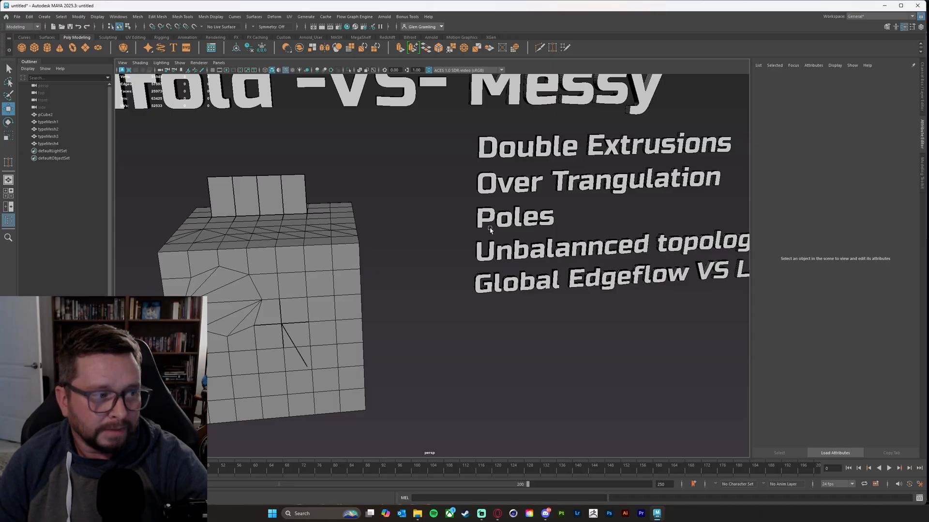
pyautogui.keyDown('alt'); pyautogui.moveTo(303, 292); pyautogui.dragTo(434, 274); pyautogui.keyUp('alt')
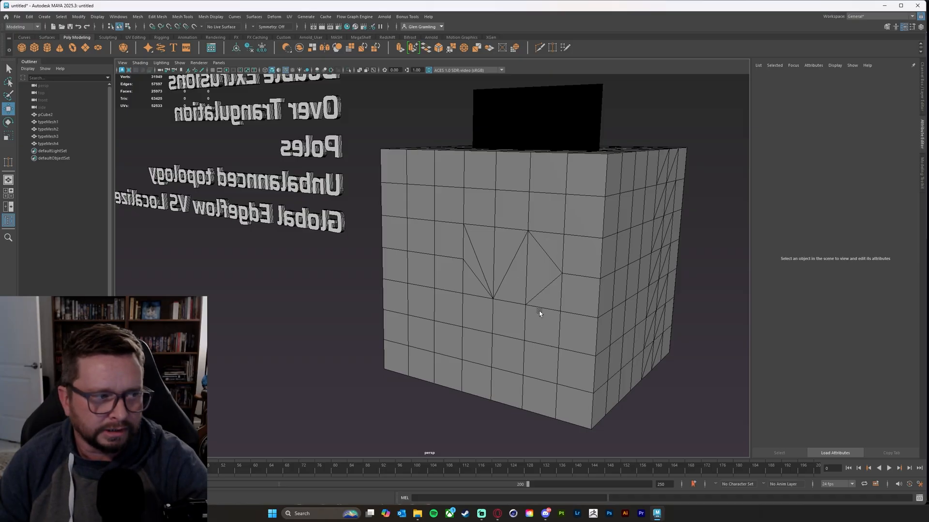
pyautogui.moveTo(539, 311)
pyautogui.keyDown('alt'); pyautogui.mouseDown()
pyautogui.moveTo(450, 334)
pyautogui.moveTo(544, 299)
pyautogui.mouseUp(); pyautogui.keyUp('alt')
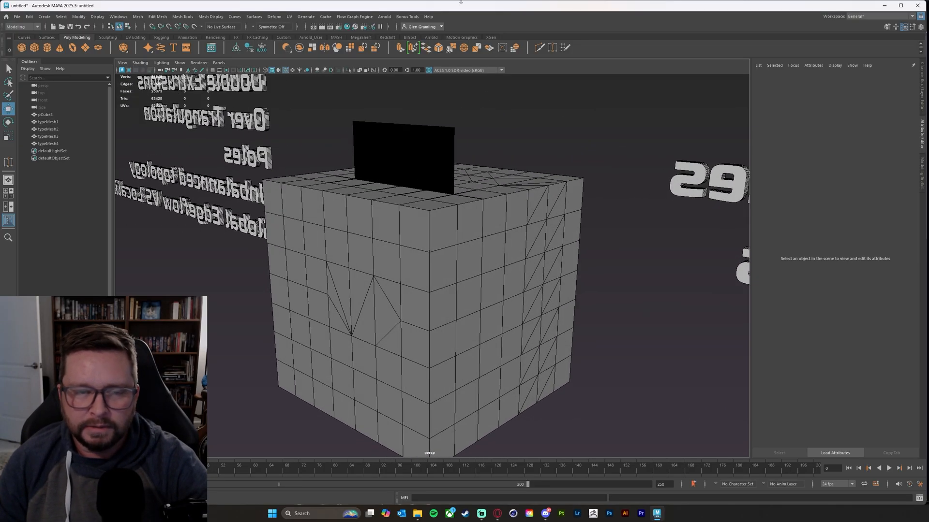
# - Try a Multi-Cut edge loop across the cleaned-up side of the cube, then leave the tool
pyautogui.click(539, 47)
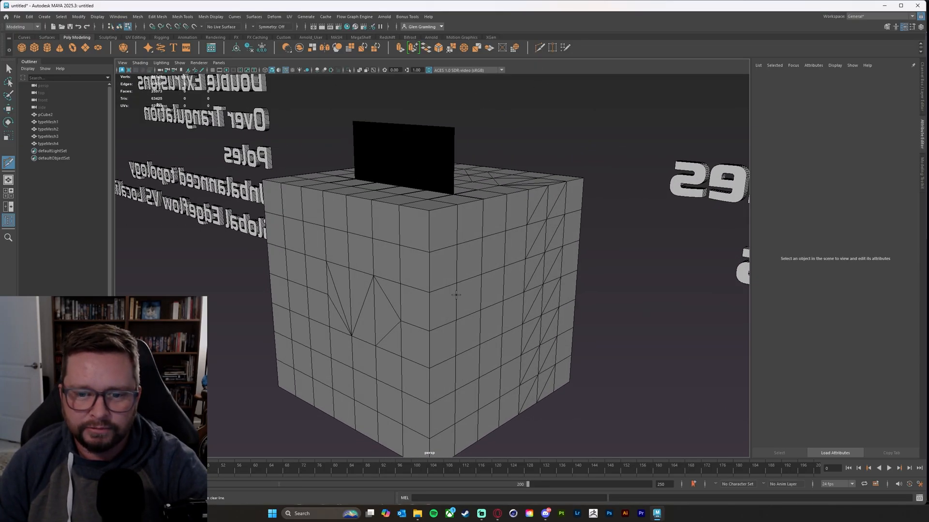
pyautogui.keyDown('alt'); pyautogui.moveTo(480, 345); pyautogui.dragTo(481, 311); pyautogui.keyUp('alt')
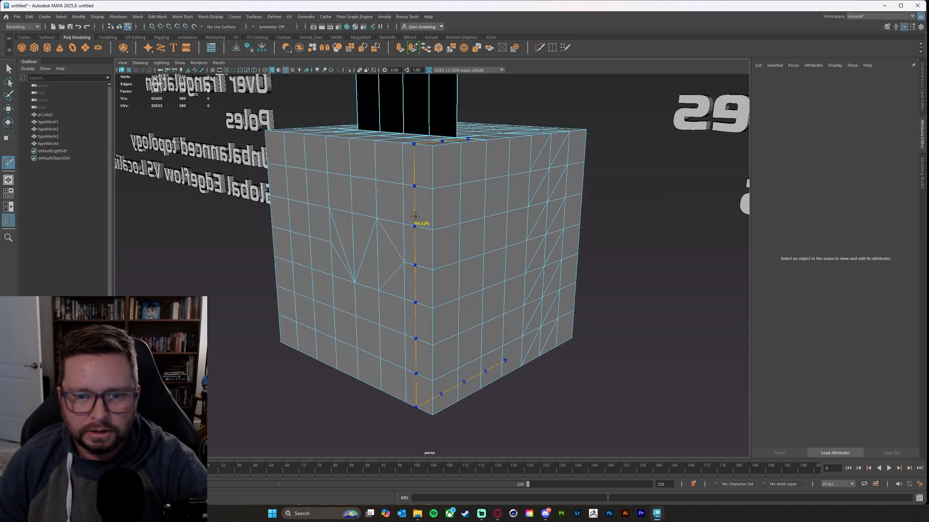
pyautogui.click(352, 213)
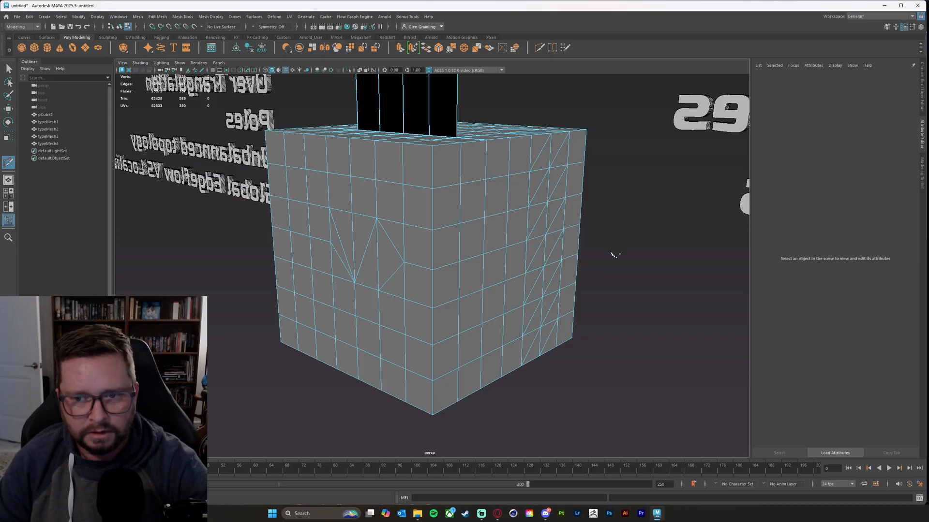
pyautogui.keyDown('alt'); pyautogui.moveTo(612, 257); pyautogui.dragTo(518, 255); pyautogui.keyUp('alt')
pyautogui.press('w')
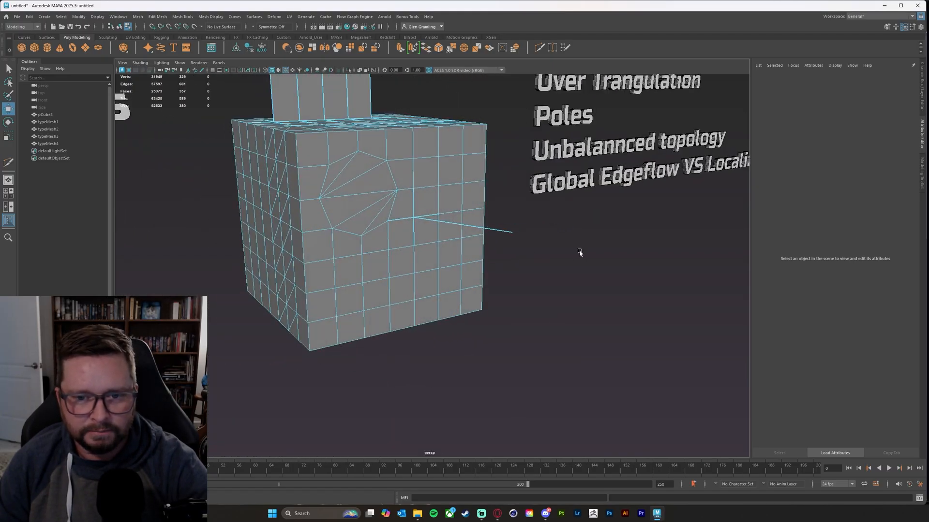
# - In vertex mode, move the base vertex of the stray edge on the cube's side away from the surface
pyautogui.keyDown('alt'); pyautogui.moveTo(580, 255); pyautogui.dragTo(523, 238); pyautogui.keyUp('alt')
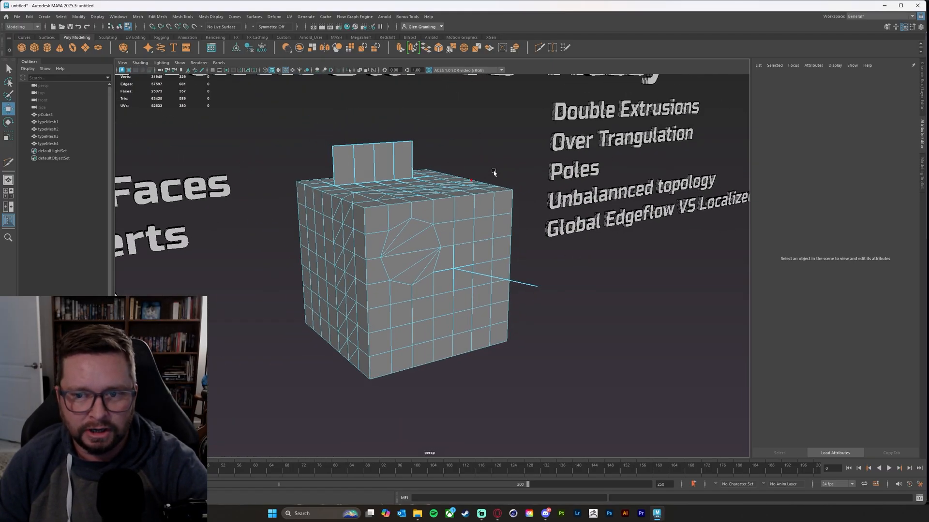
pyautogui.keyDown('alt'); pyautogui.moveTo(491, 174); pyautogui.dragTo(493, 206); pyautogui.keyUp('alt')
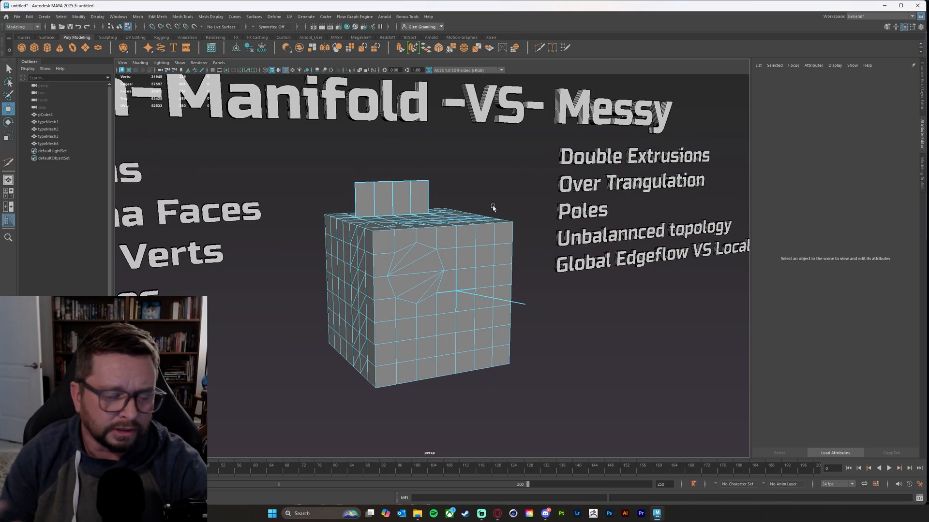
pyautogui.scroll(6, 472, 282)
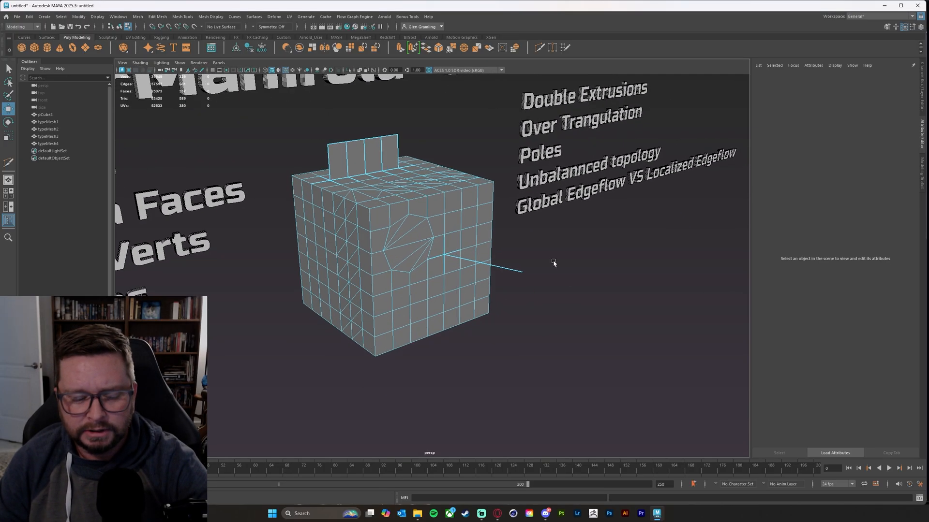
pyautogui.scroll(4, 492, 261)
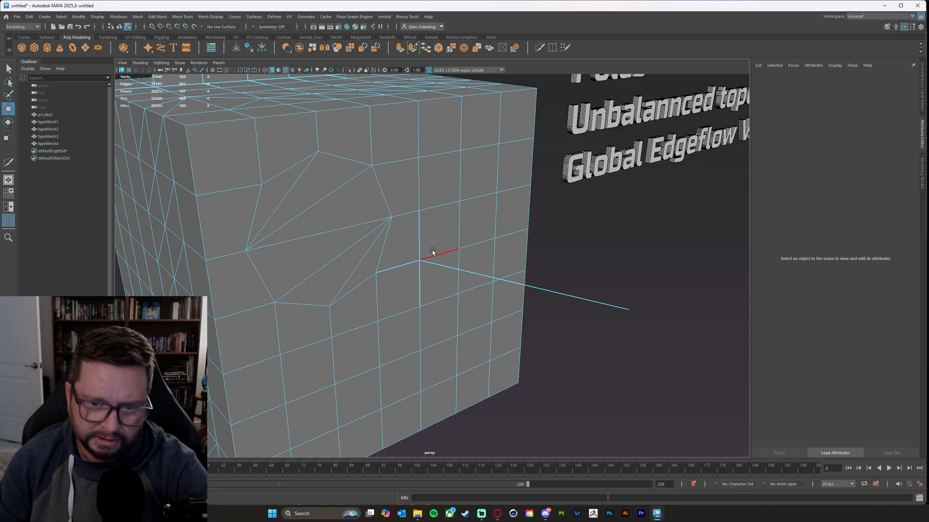
pyautogui.press('Return')
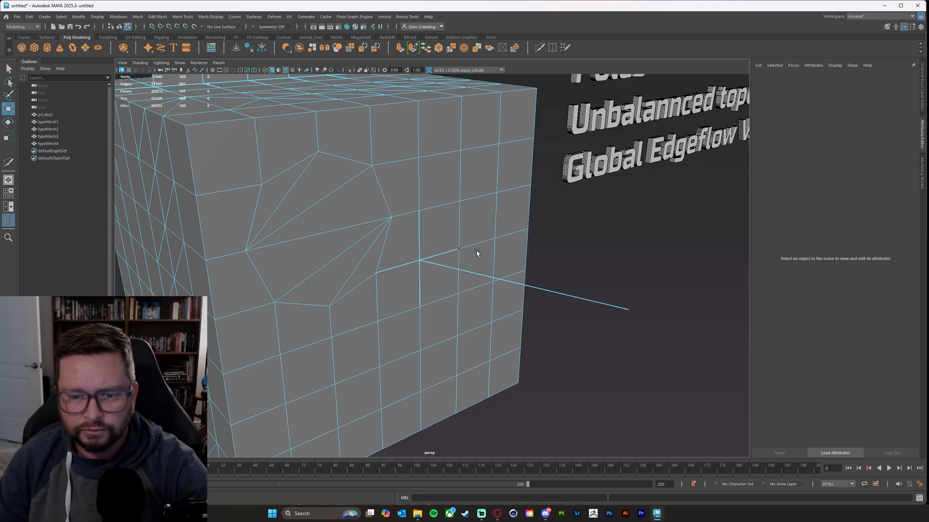
pyautogui.press('w')
pyautogui.click(419, 262)
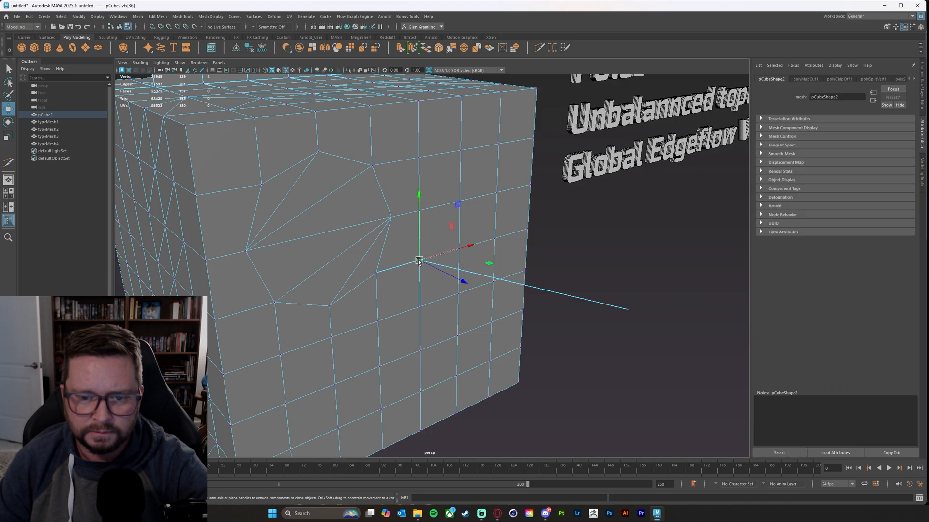
pyautogui.moveTo(425, 260); pyautogui.dragTo(491, 269)
pyautogui.click(423, 266)
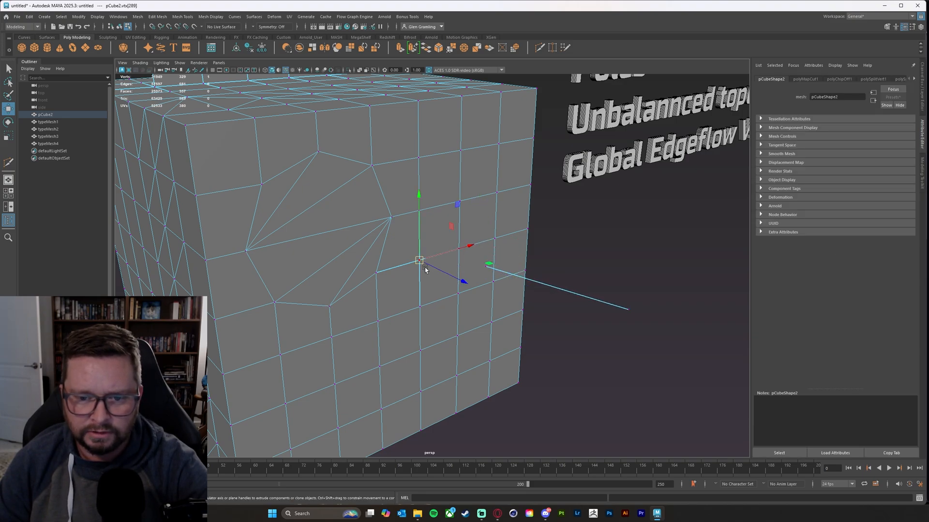
# - Pull apart the remaining coincident vertices at the stray edge's base and select the vertices at its detached end
pyautogui.moveTo(424, 267); pyautogui.dragTo(453, 269)
pyautogui.click(421, 260)
pyautogui.click(420, 261)
pyautogui.keyDown('alt'); pyautogui.moveTo(430, 303); pyautogui.dragTo(393, 290); pyautogui.keyUp('alt')
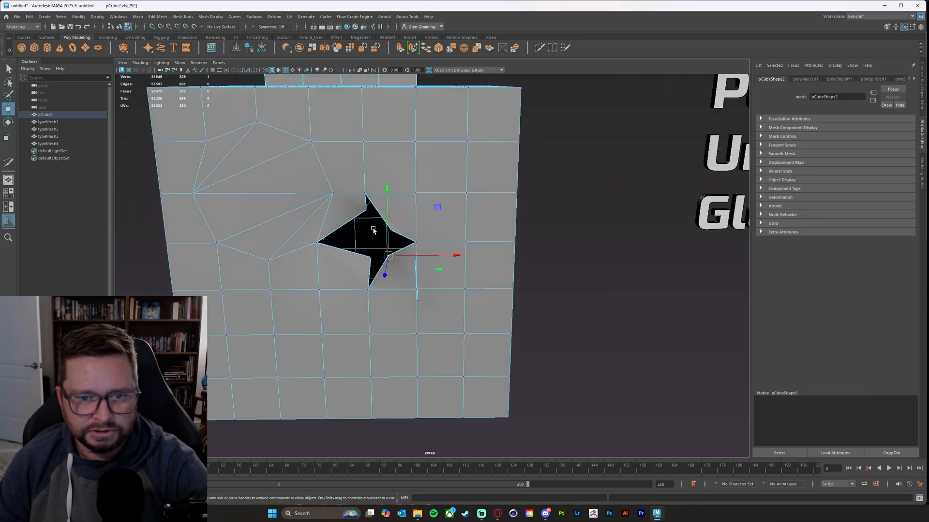
pyautogui.click(367, 211)
pyautogui.keyDown('alt'); pyautogui.moveTo(400, 231); pyautogui.dragTo(364, 263); pyautogui.keyUp('alt')
pyautogui.moveTo(304, 244); pyautogui.dragTo(311, 228)
pyautogui.moveTo(336, 258)
pyautogui.keyDown('alt'); pyautogui.mouseDown()
pyautogui.moveTo(351, 253)
pyautogui.moveTo(324, 257)
pyautogui.mouseUp(); pyautogui.keyUp('alt')
pyautogui.click(362, 251)
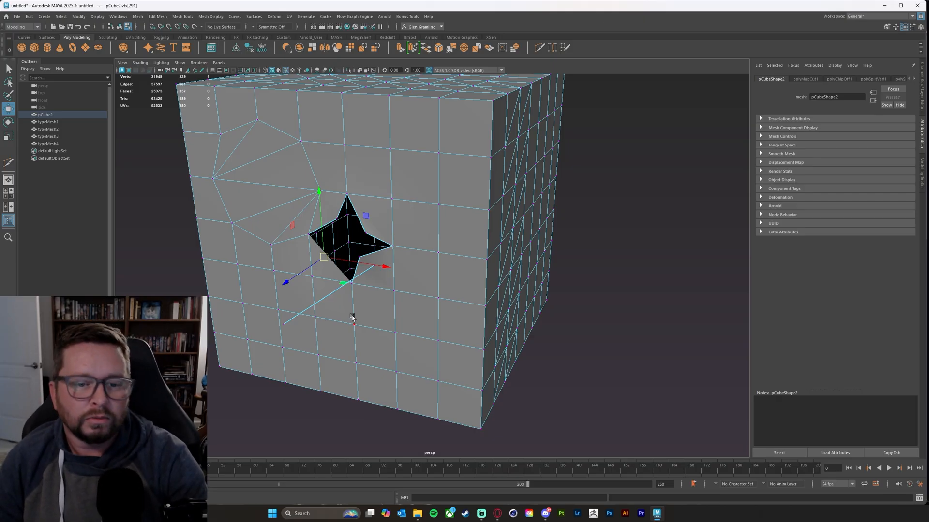
pyautogui.keyDown('alt'); pyautogui.moveTo(369, 350); pyautogui.dragTo(311, 353); pyautogui.keyUp('alt')
pyautogui.moveTo(149, 230); pyautogui.dragTo(222, 284)
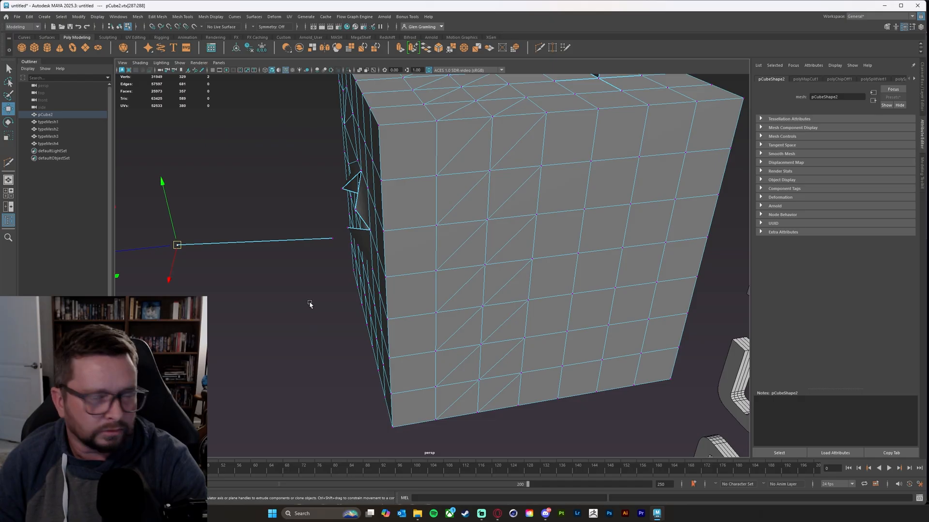
# - Pull apart the coincident vertices at the base of the upright fin on top of the cube
pyautogui.keyDown('alt'); pyautogui.moveTo(350, 269); pyautogui.dragTo(428, 270); pyautogui.keyUp('alt')
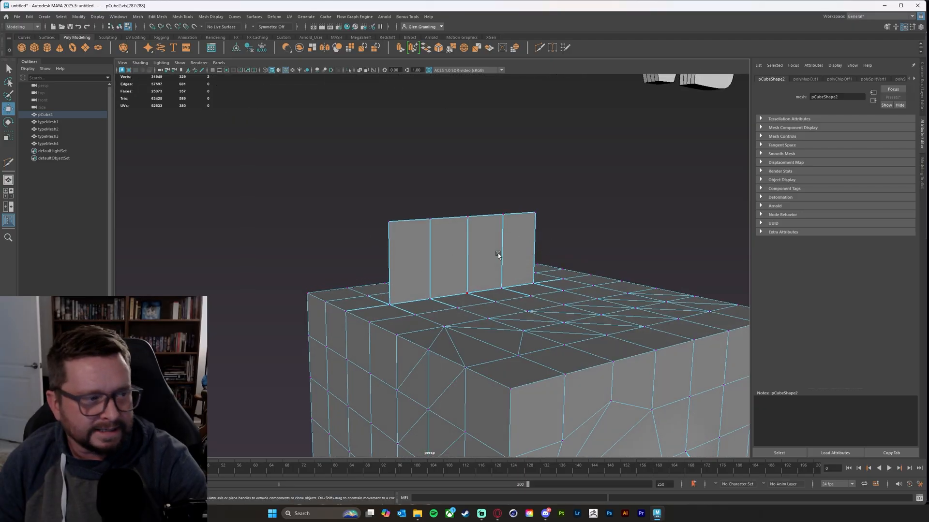
pyautogui.keyDown('alt'); pyautogui.moveTo(543, 263); pyautogui.dragTo(475, 255); pyautogui.keyUp('alt')
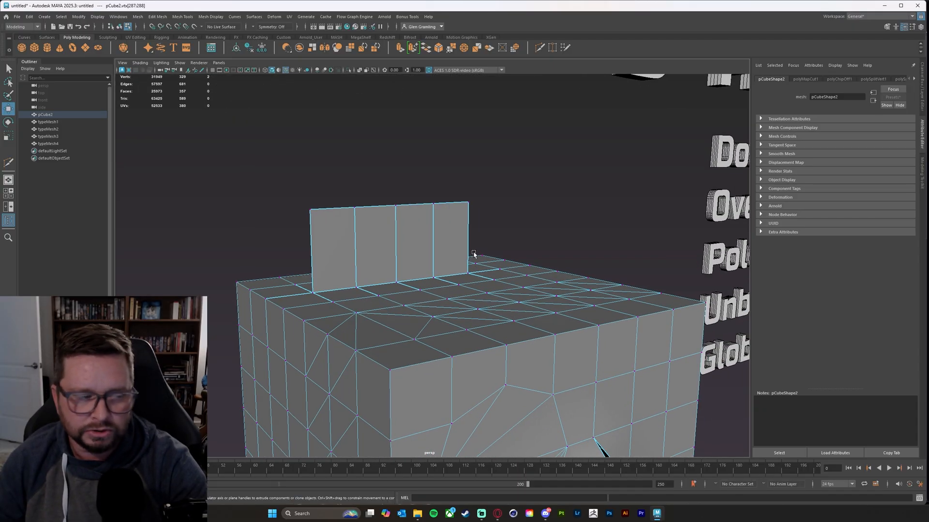
pyautogui.keyDown('alt'); pyautogui.moveTo(494, 232); pyautogui.dragTo(407, 272); pyautogui.keyUp('alt')
pyautogui.keyDown('alt'); pyautogui.moveTo(406, 271); pyautogui.dragTo(403, 301, button='right'); pyautogui.keyUp('alt')
pyautogui.click(388, 305)
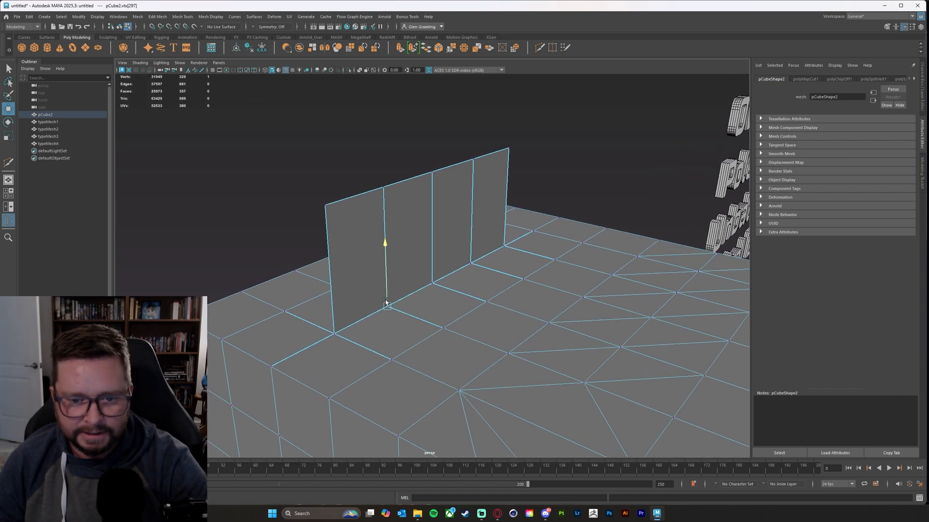
pyautogui.moveTo(388, 306); pyautogui.dragTo(358, 265)
pyautogui.keyDown('alt'); pyautogui.moveTo(389, 310); pyautogui.dragTo(413, 258); pyautogui.keyUp('alt')
pyautogui.click(437, 311)
pyautogui.click(437, 313)
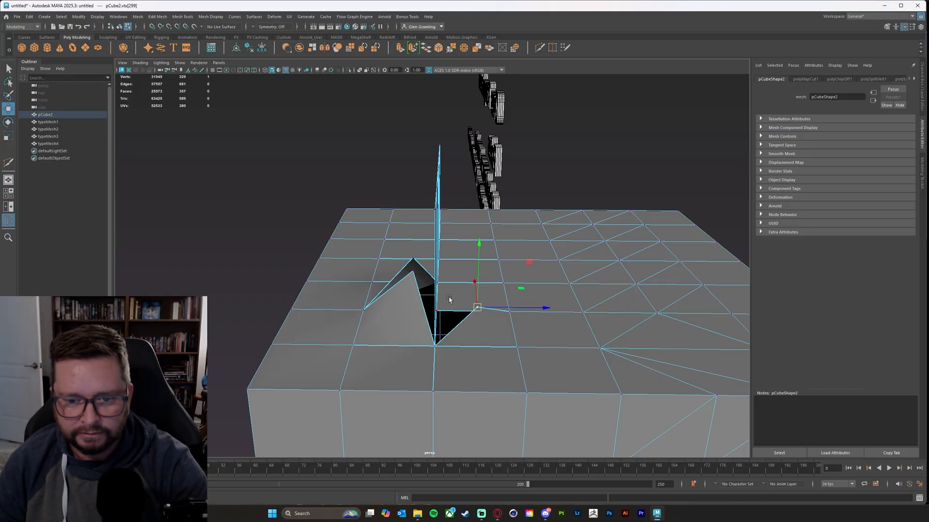
pyautogui.keyDown('alt'); pyautogui.moveTo(437, 313); pyautogui.dragTo(474, 292); pyautogui.keyUp('alt')
pyautogui.click(424, 282)
pyautogui.click(431, 277)
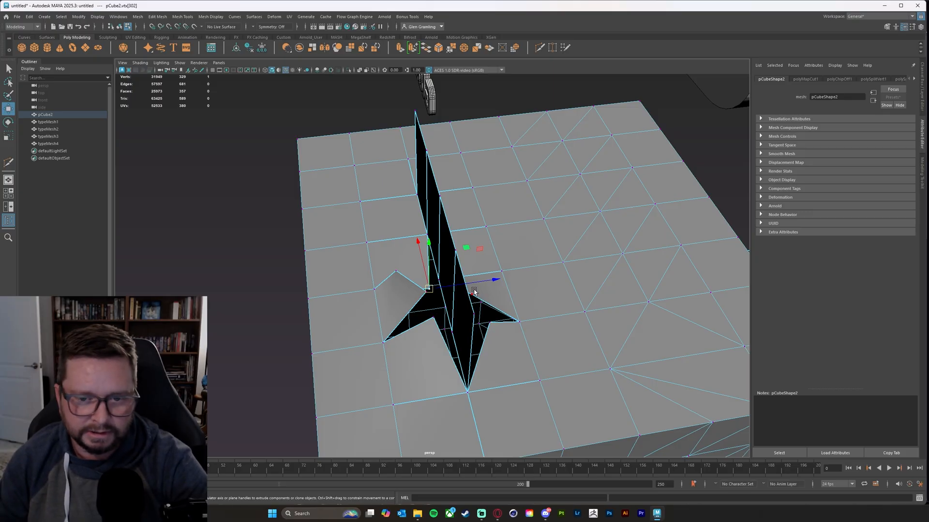
# - Undo the vertex moves at the base of the fin and around the stray edge
pyautogui.hotkey('ctrl', 'z')
pyautogui.hotkey('ctrl', 'z')
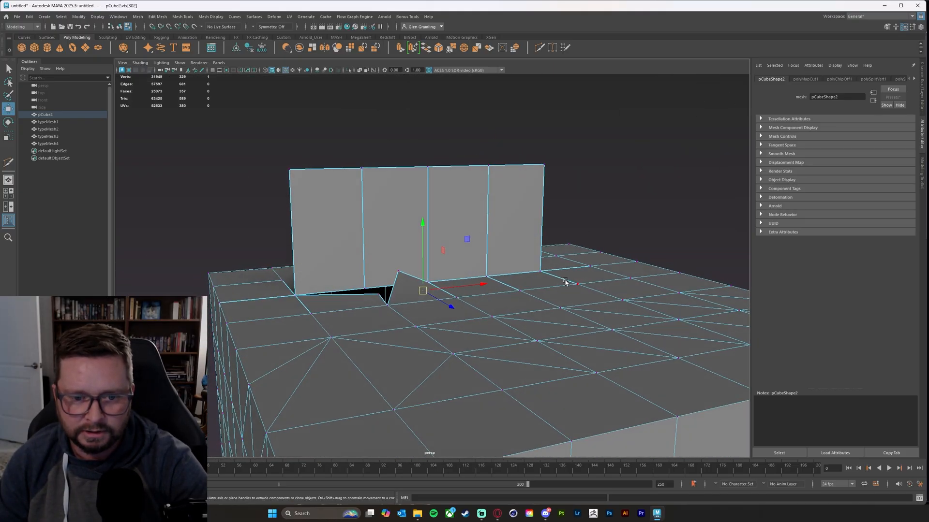
pyautogui.hotkey('ctrl', 'z')
pyautogui.hotkey('ctrl', 'z')
pyautogui.hotkey('ctrl', 'z')
pyautogui.hotkey('ctrl', 'z')
pyautogui.hotkey('ctrl', 'z')
pyautogui.hotkey('ctrl', 'z')
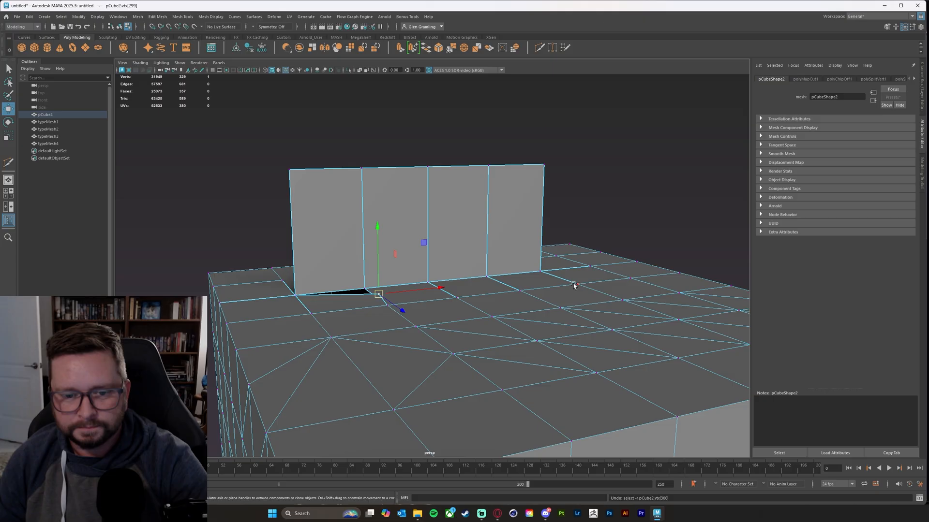
pyautogui.hotkey('ctrl', 'z')
pyautogui.hotkey('ctrl', 'z')
pyautogui.hotkey('ctrl', 'z')
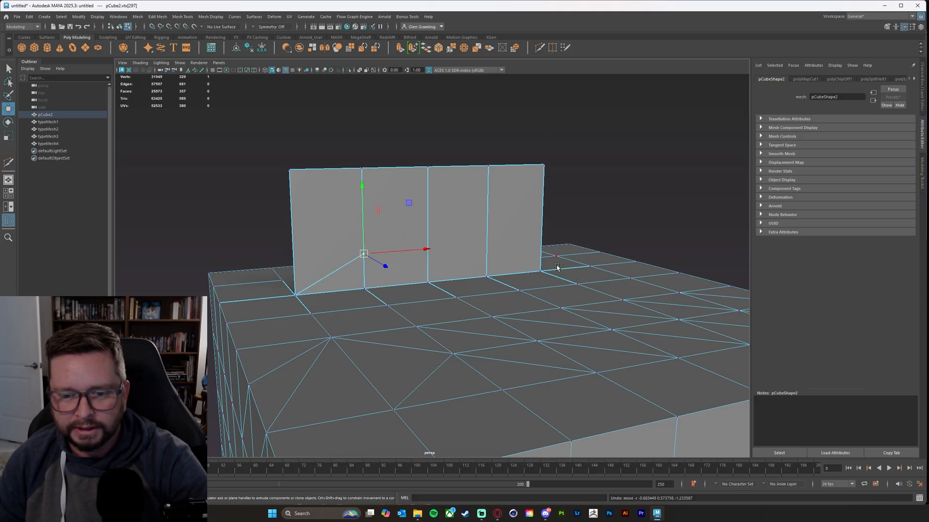
pyautogui.hotkey('ctrl', 'z')
pyautogui.hotkey('ctrl', 'z')
pyautogui.hotkey('ctrl', 'z')
pyautogui.hotkey('ctrl', 'z')
pyautogui.hotkey('ctrl', 'z')
pyautogui.hotkey('ctrl', 'z')
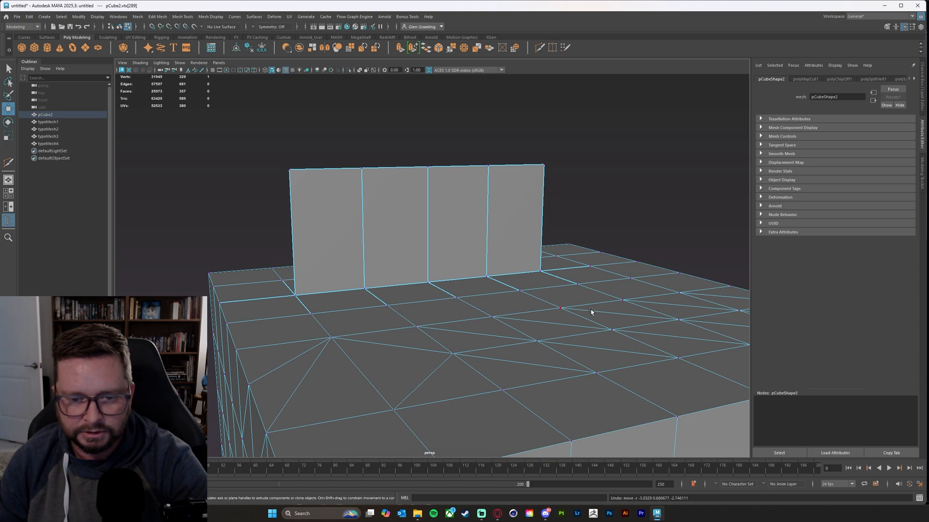
pyautogui.hotkey('ctrl', 'z')
pyautogui.hotkey('ctrl', 'z')
pyautogui.hotkey('ctrl', 'z')
pyautogui.hotkey('ctrl', 'z')
pyautogui.hotkey('ctrl', 'z')
pyautogui.hotkey('ctrl', 'z')
pyautogui.hotkey('ctrl', 'z')
pyautogui.hotkey('ctrl', 'z')
pyautogui.hotkey('ctrl', 'z')
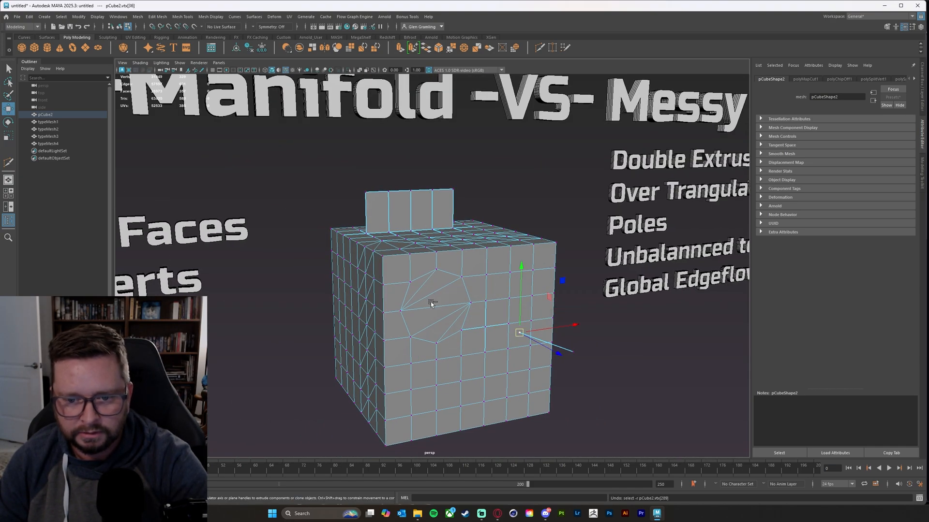
# - Undo the material reassignment and the Cleanup on the cube, and return to object mode
pyautogui.hotkey('ctrl', 'z')
pyautogui.hotkey('ctrl', 'z')
pyautogui.hotkey('ctrl', 'z')
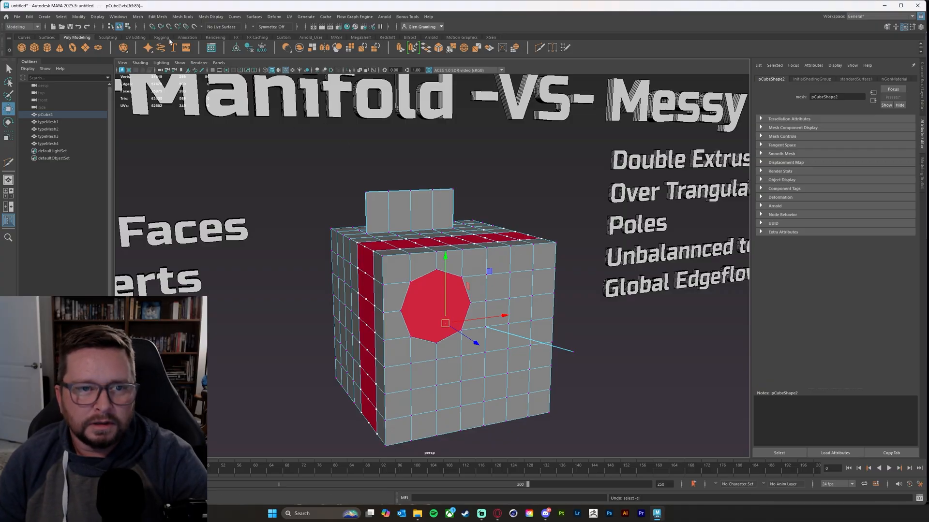
pyautogui.moveTo(422, 233); pyautogui.dragTo(503, 227, button='right')
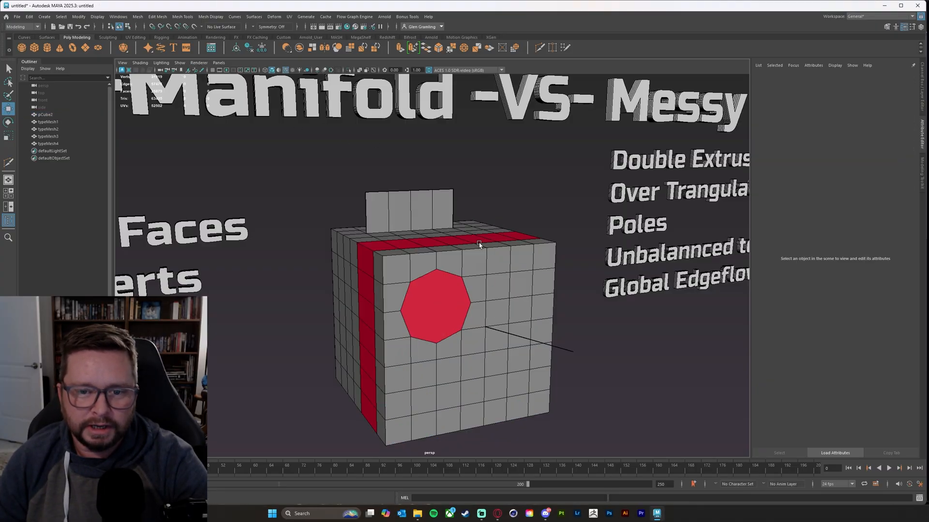
# - Review the Cleanup options for the cube, close them without applying, and view the list of non-manifold problems
pyautogui.click(138, 17)
pyautogui.click(206, 183)
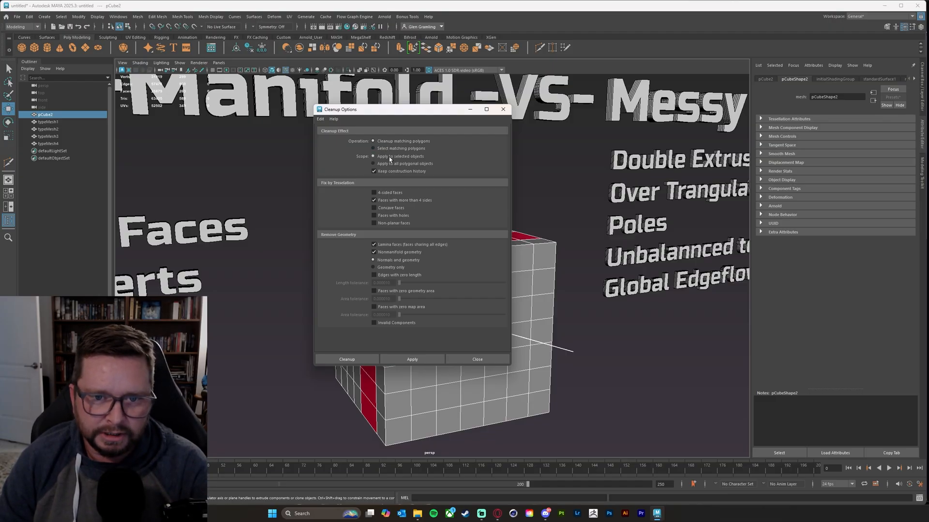
pyautogui.keyDown('alt'); pyautogui.moveTo(279, 324); pyautogui.dragTo(368, 322); pyautogui.keyUp('alt')
pyautogui.keyDown('alt'); pyautogui.moveTo(283, 307); pyautogui.dragTo(274, 333, button='middle'); pyautogui.keyUp('alt')
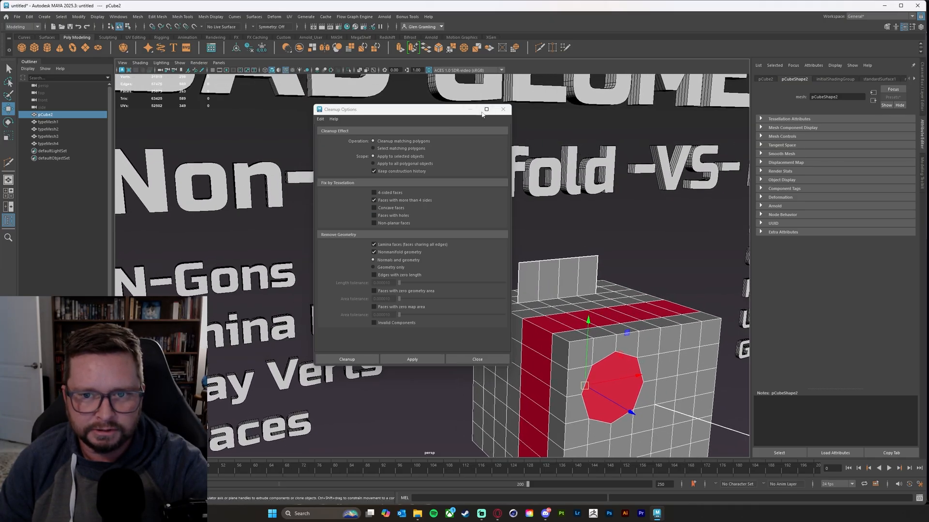
pyautogui.click(503, 109)
pyautogui.keyDown('alt'); pyautogui.moveTo(411, 319); pyautogui.dragTo(478, 273, button='middle'); pyautogui.keyUp('alt')
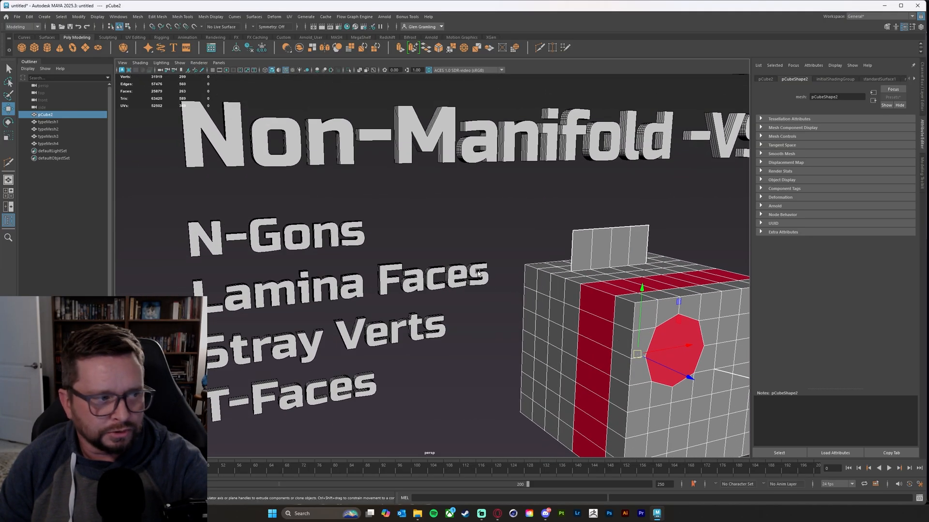
pyautogui.scroll(-1, 478, 274)
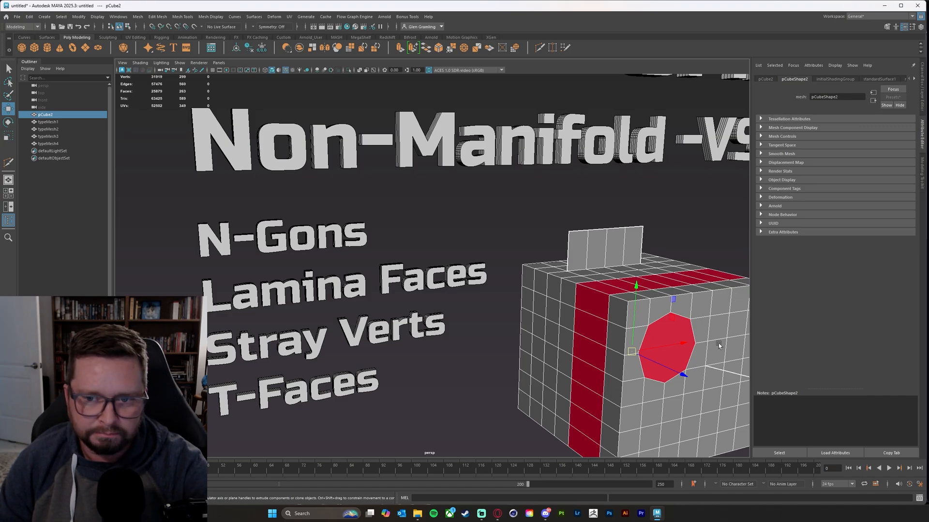
# - Examine the list of messy-geometry problems beside the cube, from double extrusions to global versus localized edge flow
pyautogui.keyDown('alt'); pyautogui.moveTo(718, 343); pyautogui.dragTo(87, 334, button='middle'); pyautogui.keyUp('alt')
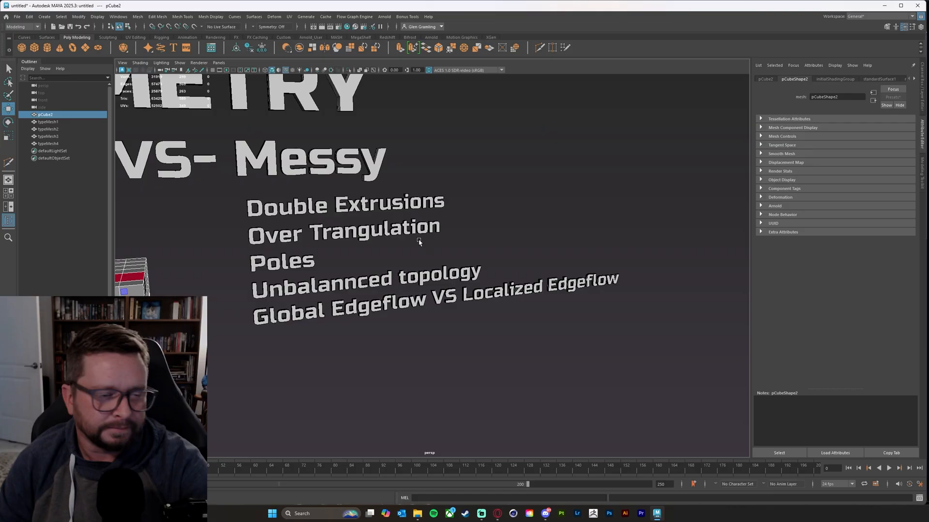
pyautogui.keyDown('alt'); pyautogui.moveTo(419, 242); pyautogui.dragTo(435, 265, button='middle'); pyautogui.keyUp('alt')
pyautogui.keyDown('alt'); pyautogui.moveTo(436, 265); pyautogui.dragTo(495, 260, button='right'); pyautogui.keyUp('alt')
pyautogui.keyDown('alt'); pyautogui.moveTo(468, 260); pyautogui.dragTo(499, 267, button='middle'); pyautogui.keyUp('alt')
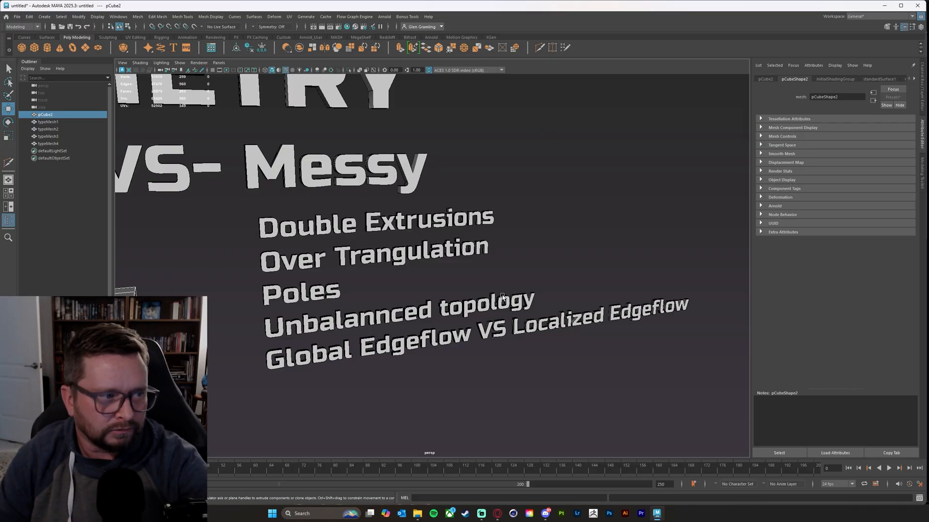
pyautogui.keyDown('alt'); pyautogui.moveTo(444, 258); pyautogui.dragTo(543, 248, button='middle'); pyautogui.keyUp('alt')
pyautogui.keyDown('alt'); pyautogui.moveTo(543, 249); pyautogui.dragTo(518, 267); pyautogui.keyUp('alt')
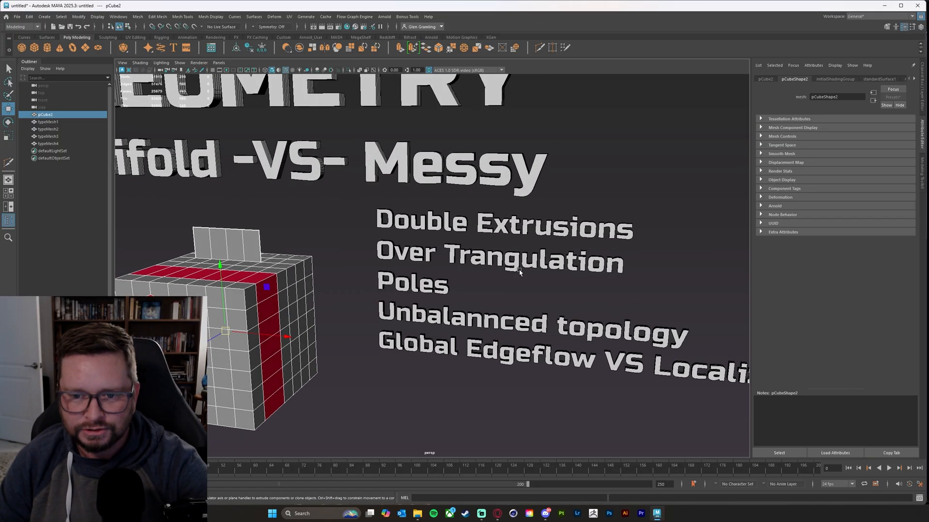
pyautogui.keyDown('alt'); pyautogui.moveTo(533, 267); pyautogui.dragTo(431, 249, button='middle'); pyautogui.keyUp('alt')
pyautogui.keyDown('alt'); pyautogui.moveTo(432, 249); pyautogui.dragTo(419, 248); pyautogui.keyUp('alt')
pyautogui.keyDown('alt'); pyautogui.moveTo(419, 248); pyautogui.dragTo(417, 247, button='middle'); pyautogui.keyUp('alt')
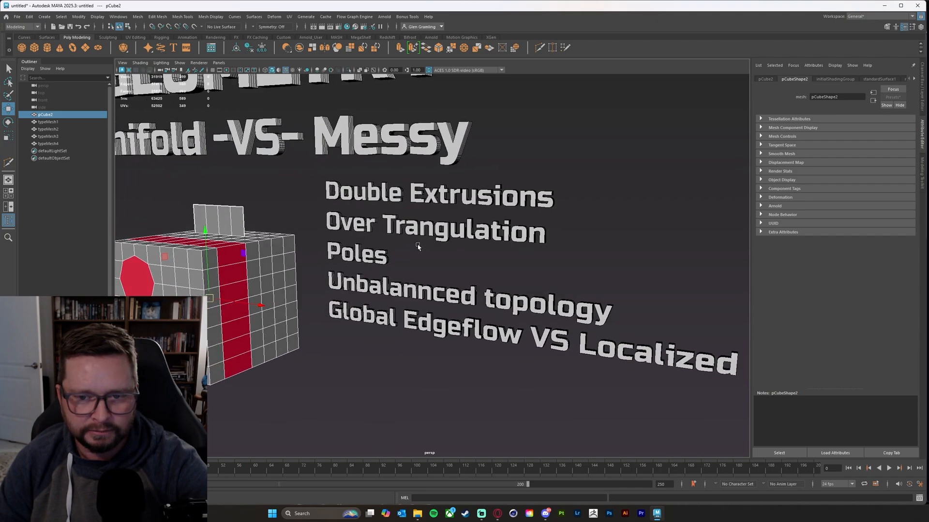
pyautogui.keyDown('alt'); pyautogui.moveTo(416, 247); pyautogui.dragTo(426, 245); pyautogui.keyUp('alt')
pyautogui.keyDown('alt'); pyautogui.moveTo(426, 245); pyautogui.dragTo(324, 224, button='middle'); pyautogui.keyUp('alt')
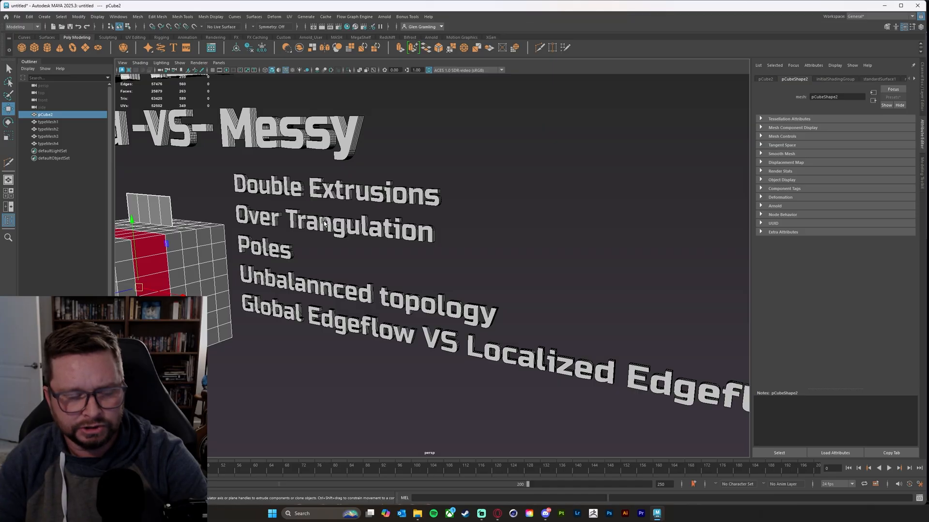
pyautogui.keyDown('alt'); pyautogui.moveTo(416, 220); pyautogui.dragTo(450, 200, button='middle'); pyautogui.keyUp('alt')
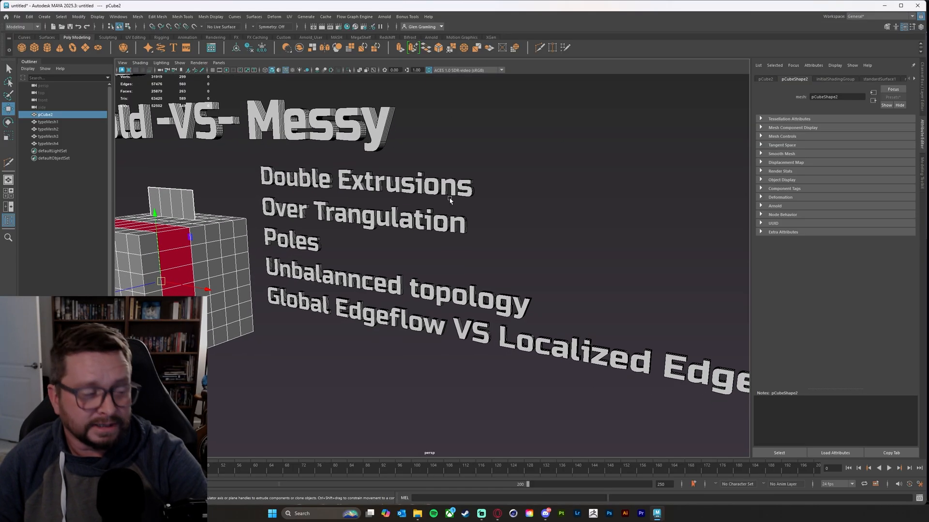
pyautogui.press('alt')
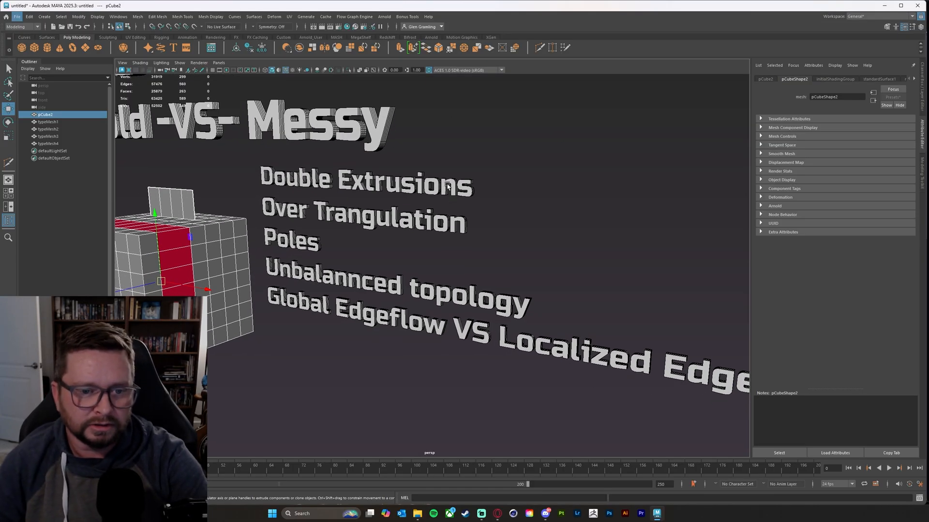
pyautogui.keyDown('alt'); pyautogui.moveTo(420, 296); pyautogui.dragTo(476, 265, button='middle'); pyautogui.keyUp('alt')
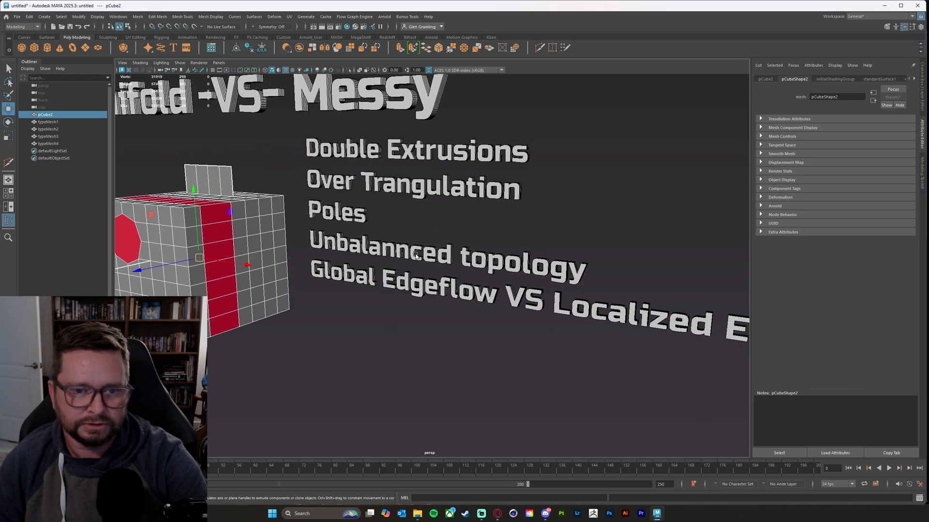
pyautogui.keyDown('alt'); pyautogui.moveTo(417, 255); pyautogui.dragTo(411, 242); pyautogui.keyUp('alt')
pyautogui.moveTo(401, 216)
pyautogui.keyDown('alt'); pyautogui.mouseDown(button='middle')
pyautogui.moveTo(434, 222)
pyautogui.moveTo(392, 209)
pyautogui.mouseUp(button='middle'); pyautogui.keyUp('alt')
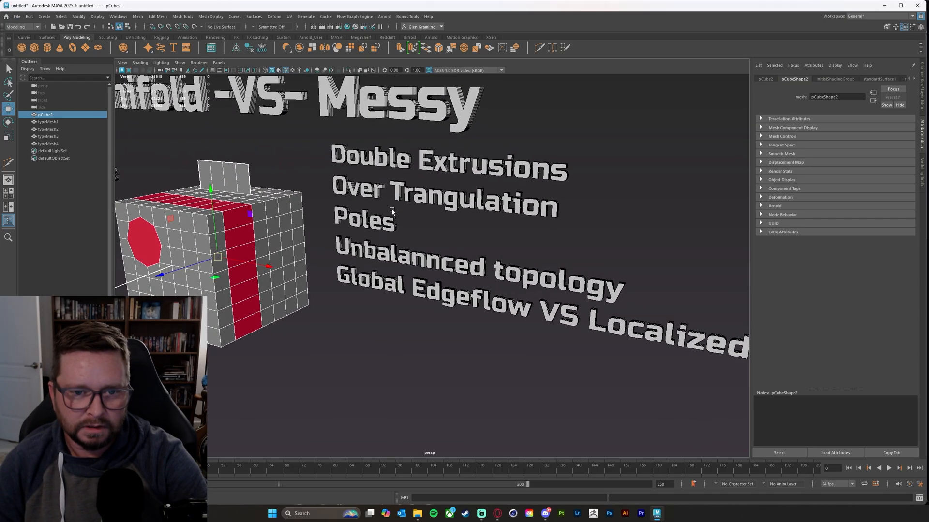
pyautogui.click(352, 162)
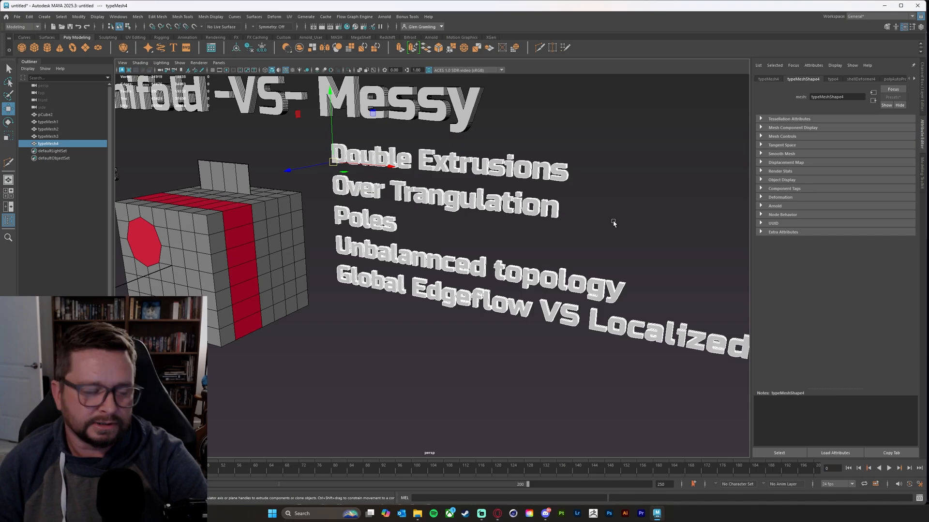
# - Extrude one face on the cube's side beside the red strip outward by about 14.7 units, and undo it
pyautogui.scroll(6, 382, 248)
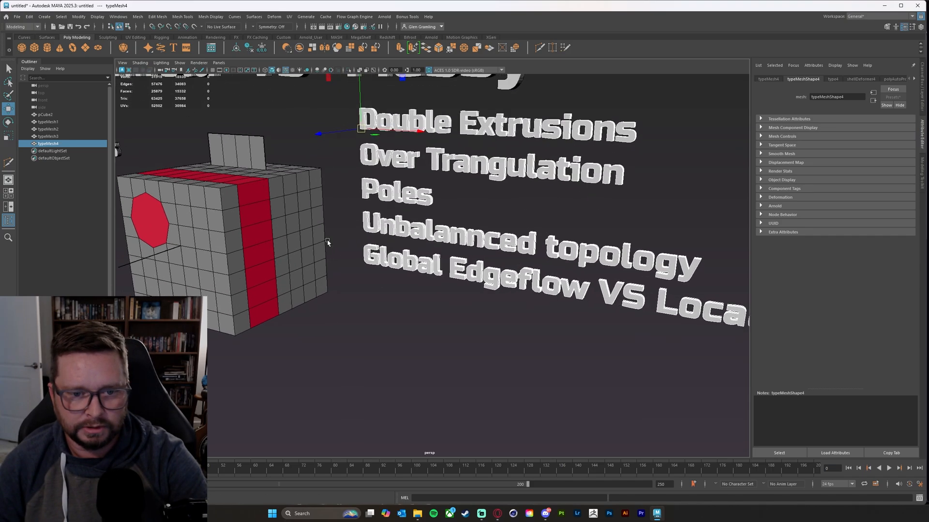
pyautogui.keyDown('alt'); pyautogui.moveTo(334, 248); pyautogui.dragTo(331, 256); pyautogui.keyUp('alt')
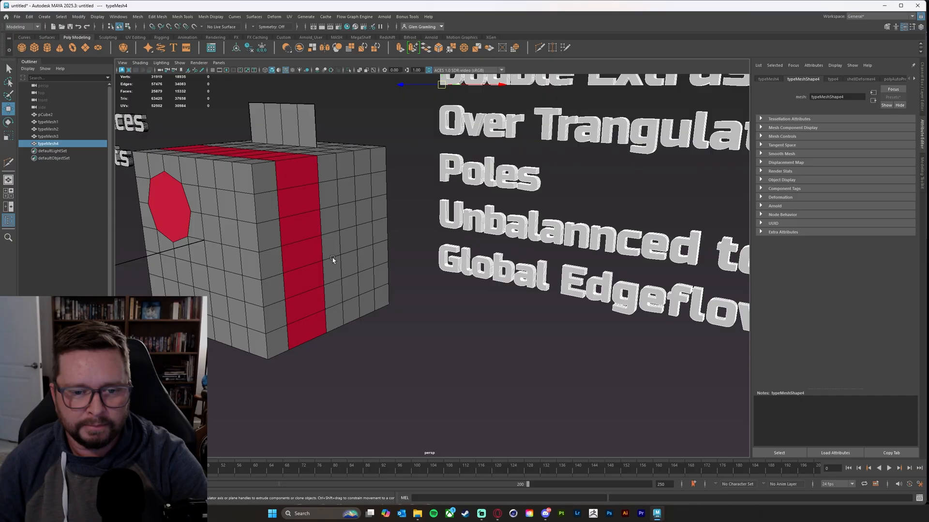
pyautogui.moveTo(347, 257); pyautogui.dragTo(348, 275, button='right')
pyautogui.click(349, 266)
pyautogui.scroll(2, 320, 366)
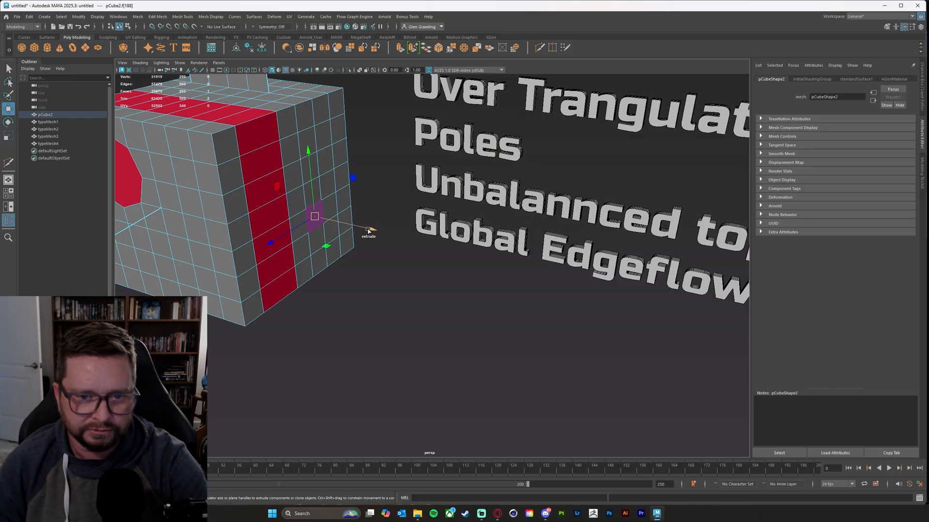
pyautogui.moveTo(349, 226); pyautogui.dragTo(376, 274)
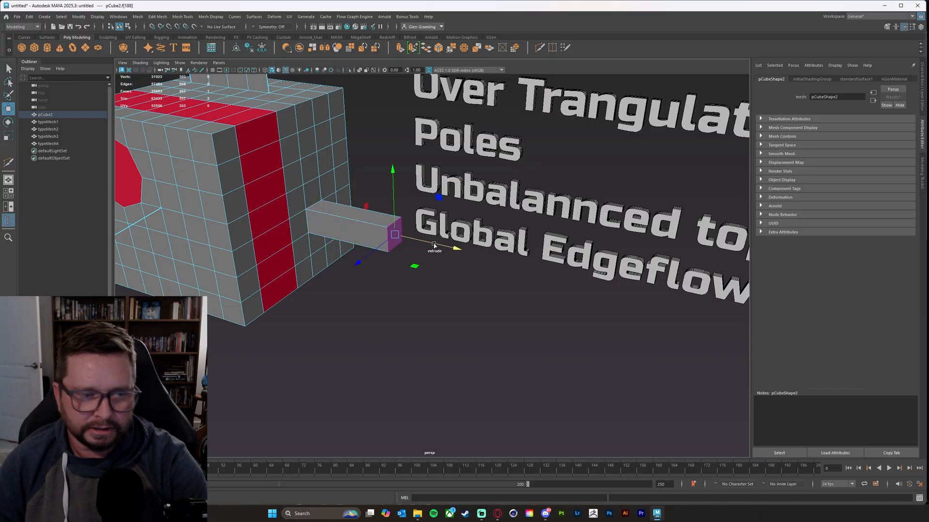
pyautogui.hotkey('ctrl', 'z')
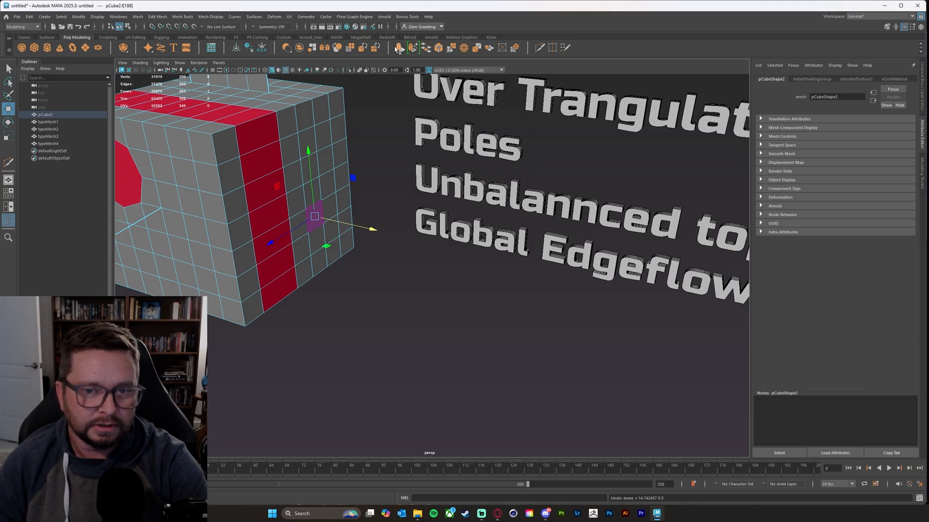
# - Extrude the selected side face with a local Z translation of 13.742, and undo the whole extrusion
pyautogui.keyDown('alt'); pyautogui.moveTo(425, 339); pyautogui.dragTo(400, 353); pyautogui.keyUp('alt')
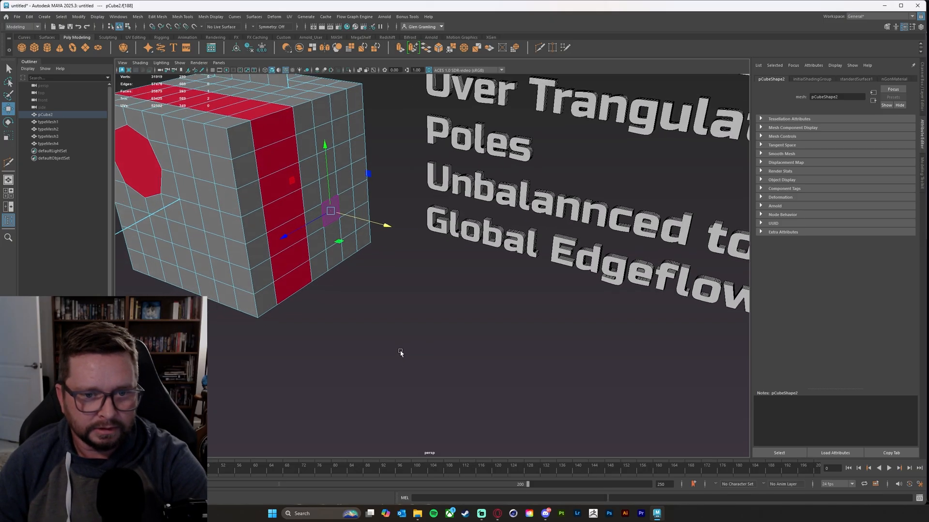
pyautogui.keyDown('alt'); pyautogui.moveTo(413, 294); pyautogui.dragTo(425, 379, button='middle'); pyautogui.keyUp('alt')
pyautogui.keyDown('alt'); pyautogui.moveTo(425, 379); pyautogui.dragTo(443, 305); pyautogui.keyUp('alt')
pyautogui.keyDown('alt'); pyautogui.moveTo(444, 305); pyautogui.dragTo(466, 249, button='middle'); pyautogui.keyUp('alt')
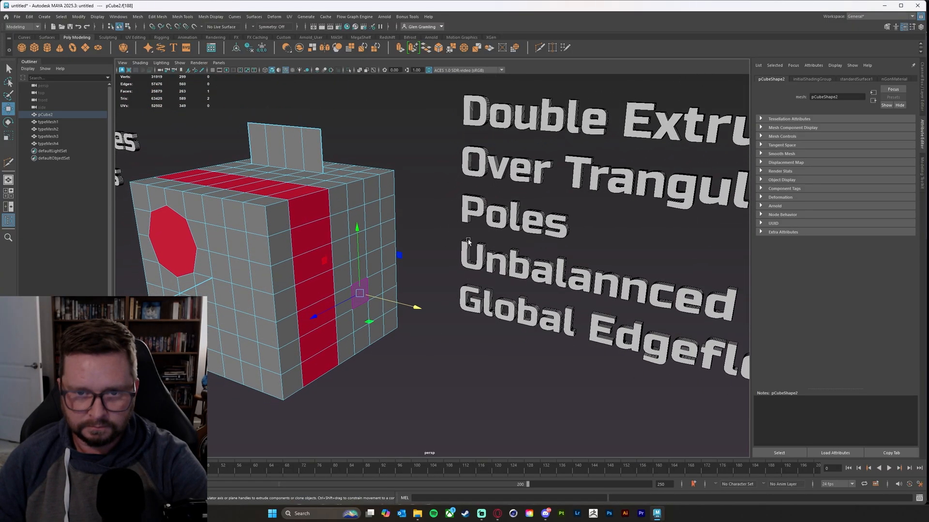
pyautogui.click(397, 49)
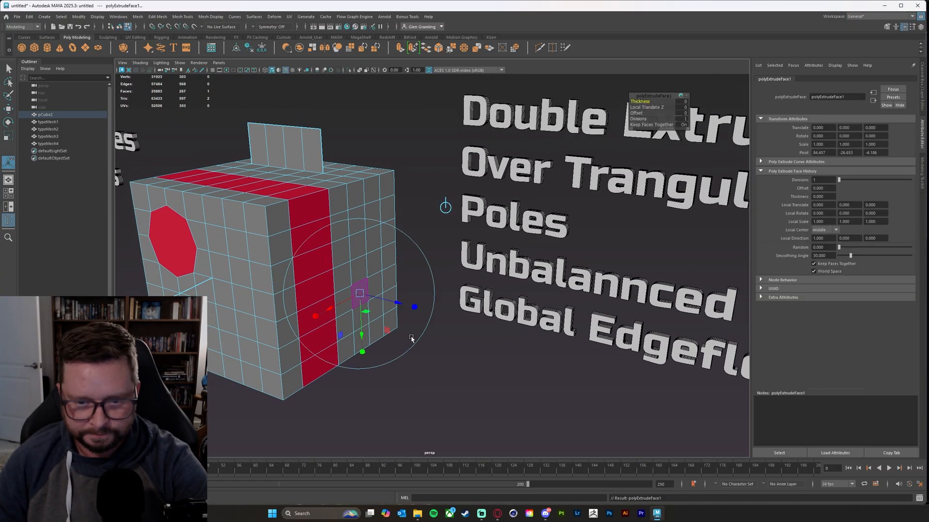
pyautogui.moveTo(404, 313); pyautogui.dragTo(460, 327)
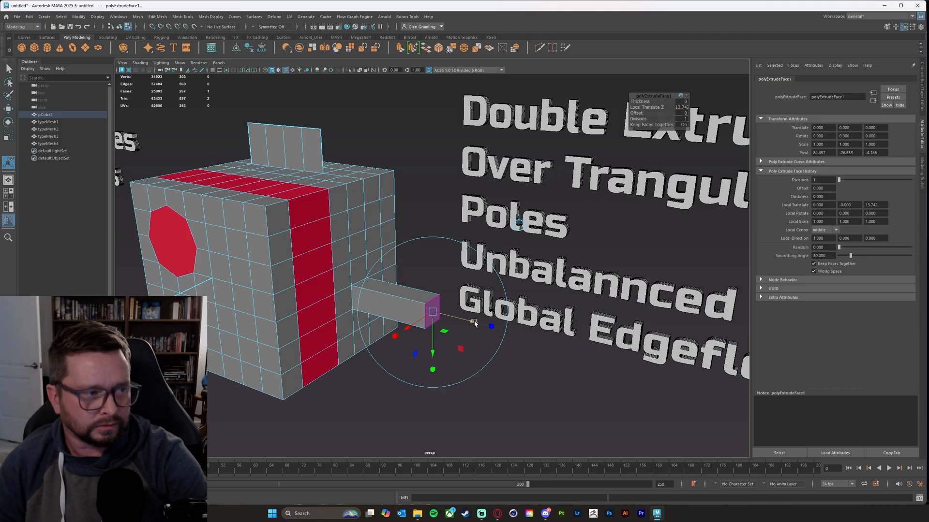
pyautogui.hotkey('ctrl', 'z')
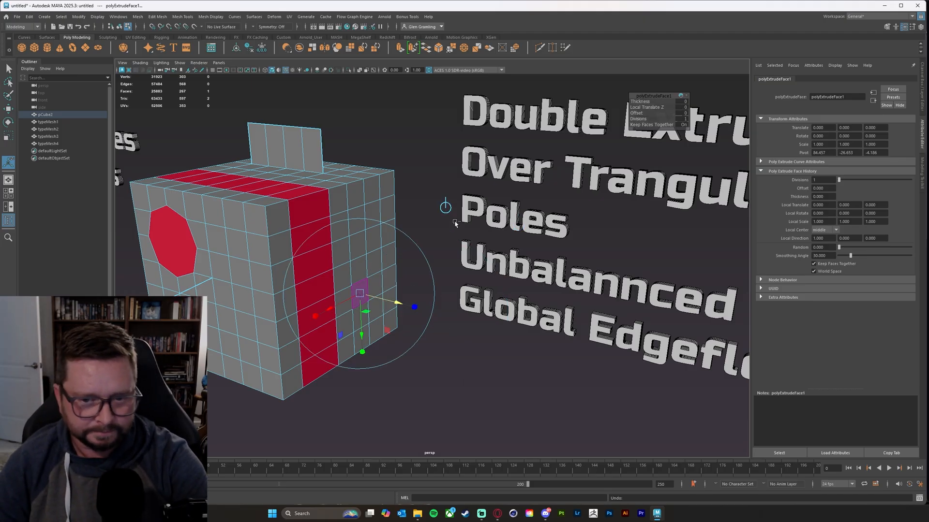
pyautogui.hotkey('ctrl', 'z')
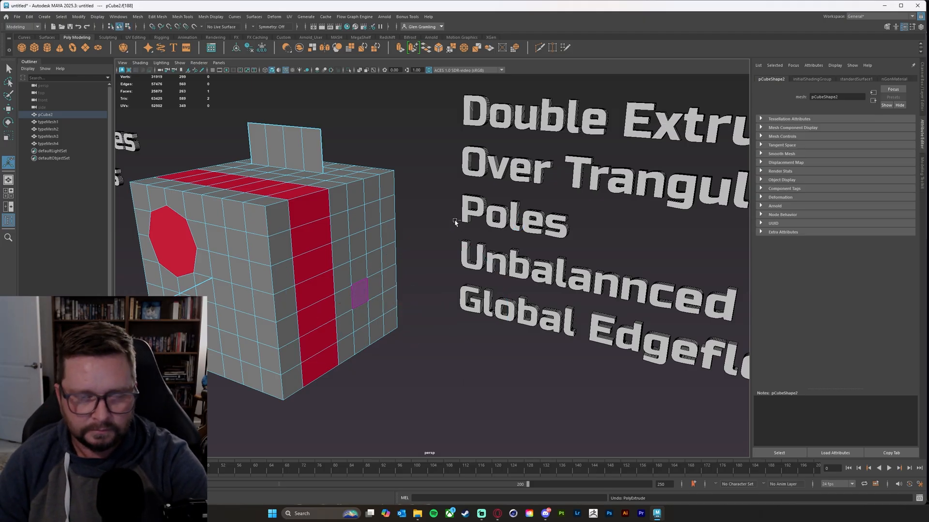
# - Extrude the selected side face in place without any offset, and clear the selection
pyautogui.click(401, 50)
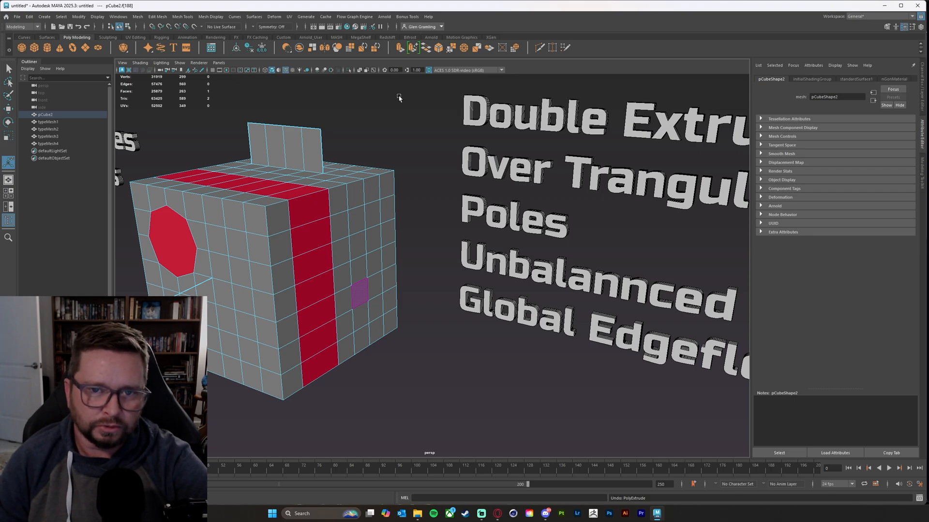
pyautogui.click(536, 397)
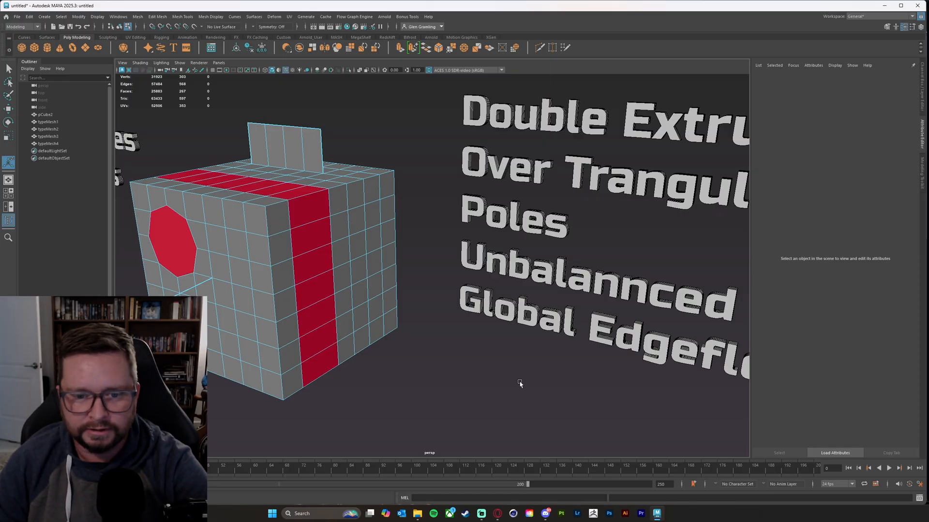
# - Pull the in-place extruded side face a short distance out of the cube, and undo the move
pyautogui.click(361, 294)
pyautogui.press('w')
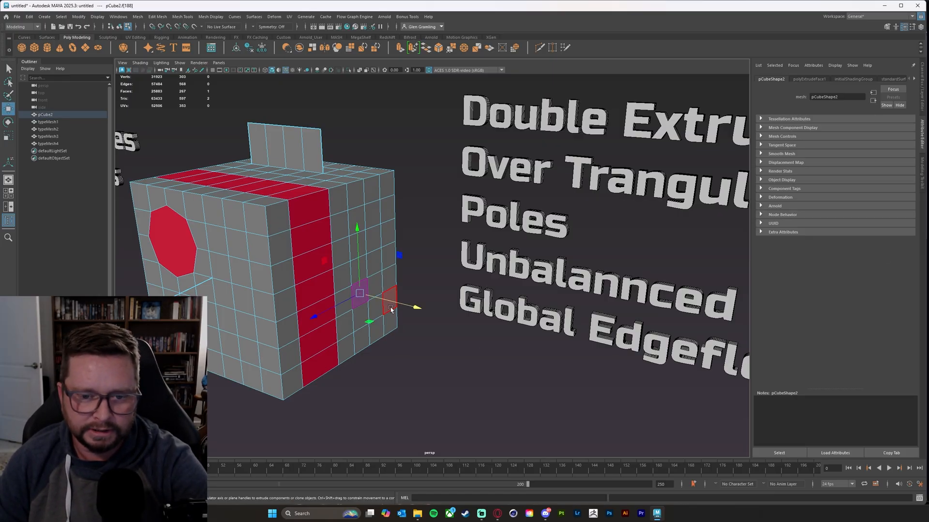
pyautogui.keyDown('shift'); pyautogui.moveTo(398, 304); pyautogui.dragTo(423, 310); pyautogui.keyUp('shift')
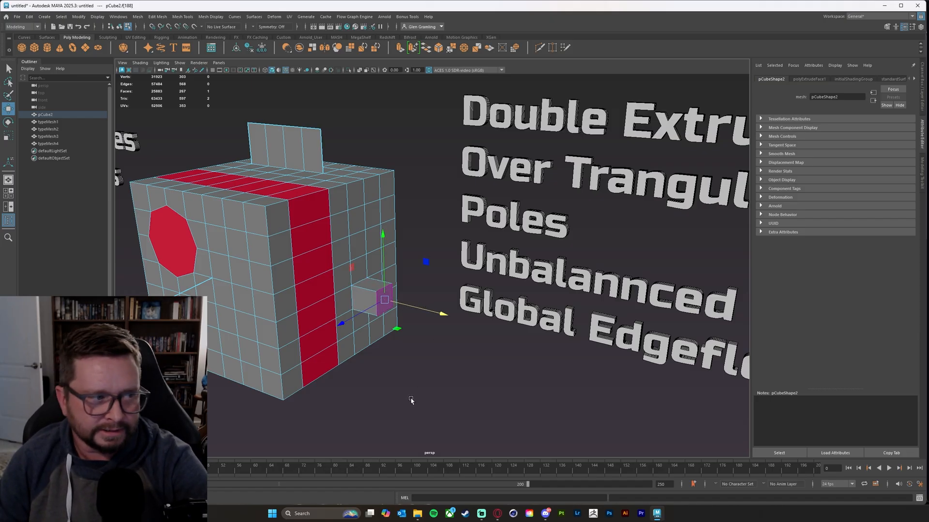
pyautogui.press('super+x')
pyautogui.click(456, 384)
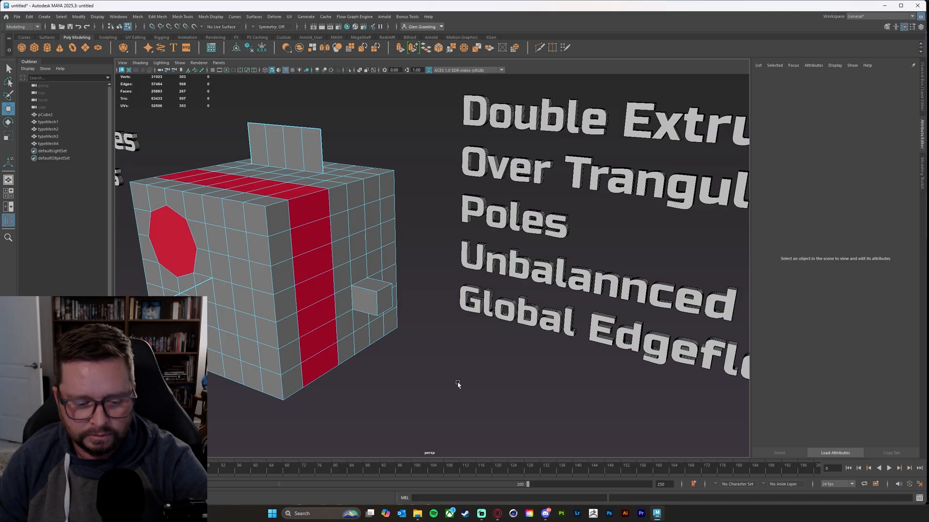
pyautogui.hotkey('ctrl', 'z')
pyautogui.hotkey('ctrl', 'z')
# - Reselect the in-place extruded face on the cube's side, move it outward about 7.2 units, and undo the move
pyautogui.click(465, 384)
pyautogui.keyDown('alt'); pyautogui.moveTo(438, 368); pyautogui.dragTo(422, 370); pyautogui.keyUp('alt')
pyautogui.click(418, 199)
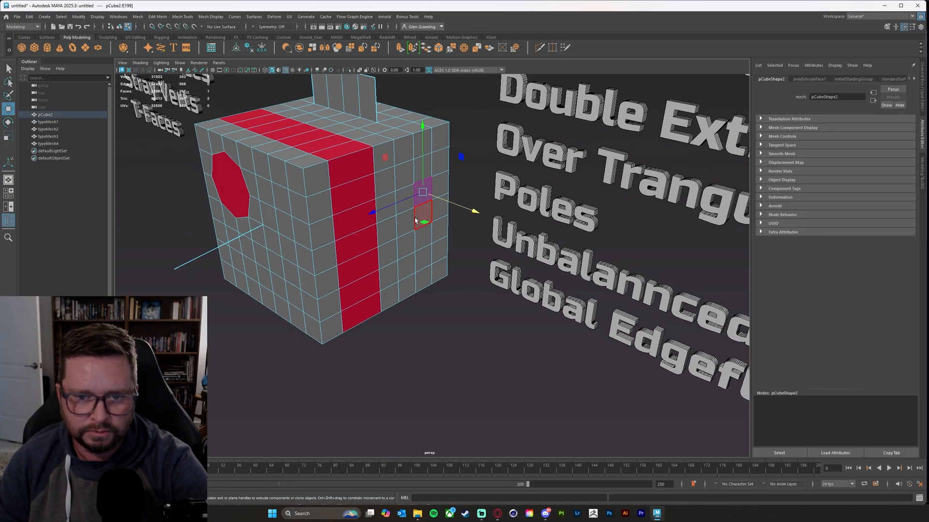
pyautogui.click(410, 248)
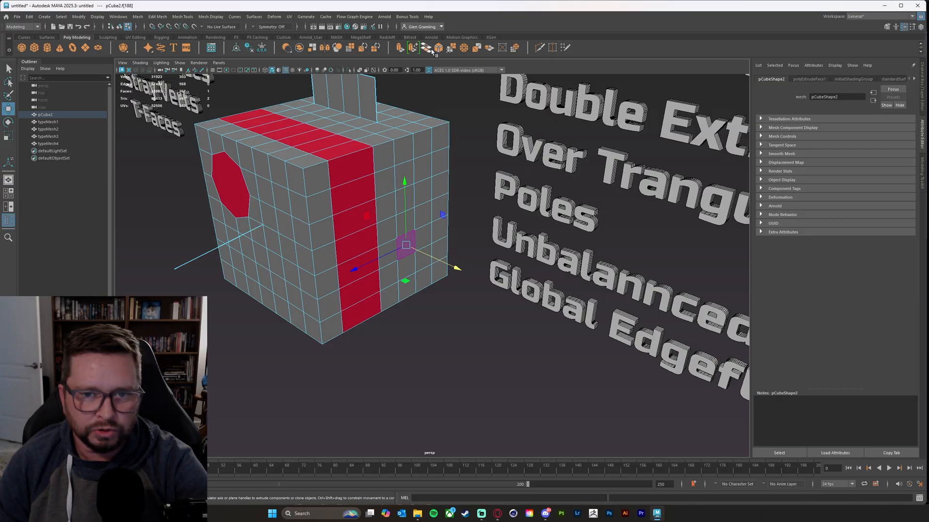
pyautogui.click(474, 276)
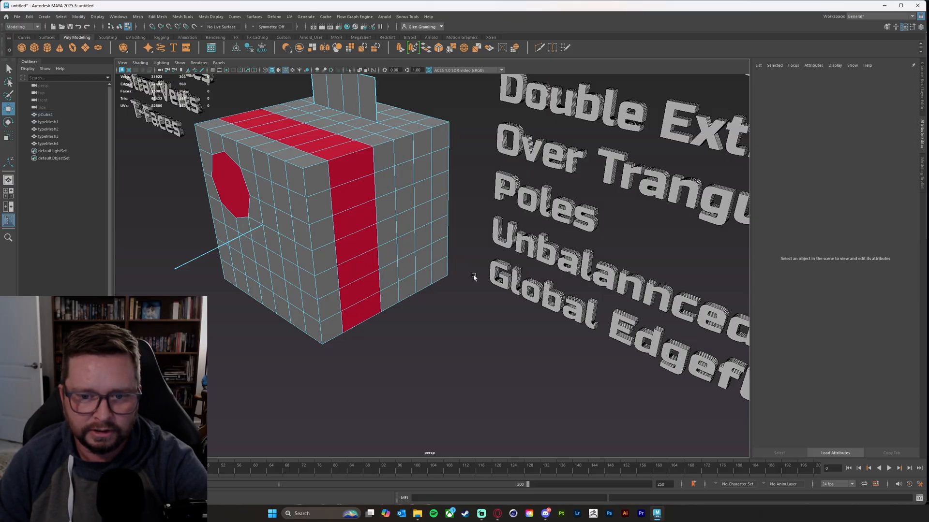
pyautogui.click(401, 249)
pyautogui.moveTo(448, 265); pyautogui.dragTo(479, 280)
pyautogui.hotkey('ctrl', 'z')
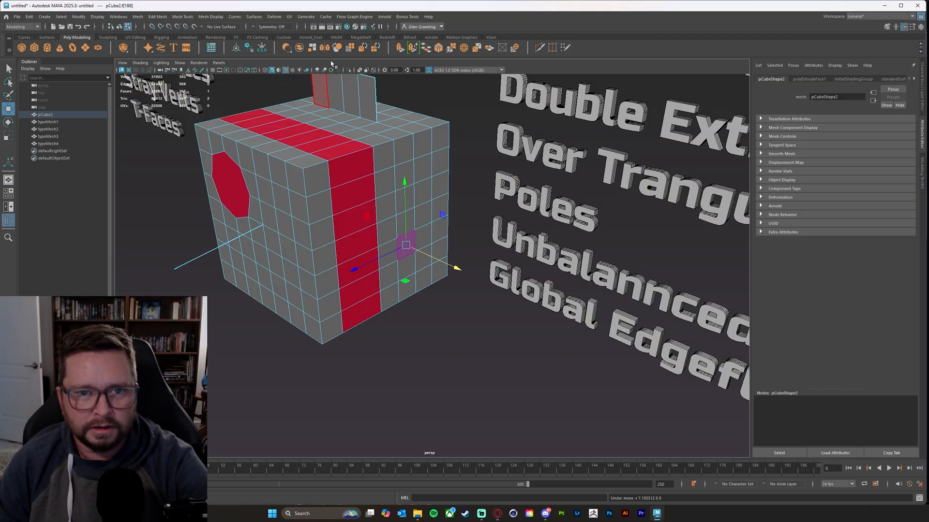
# - Extrude the same side face a second time in place without any offset, and reselect it for close inspection
pyautogui.click(537, 341)
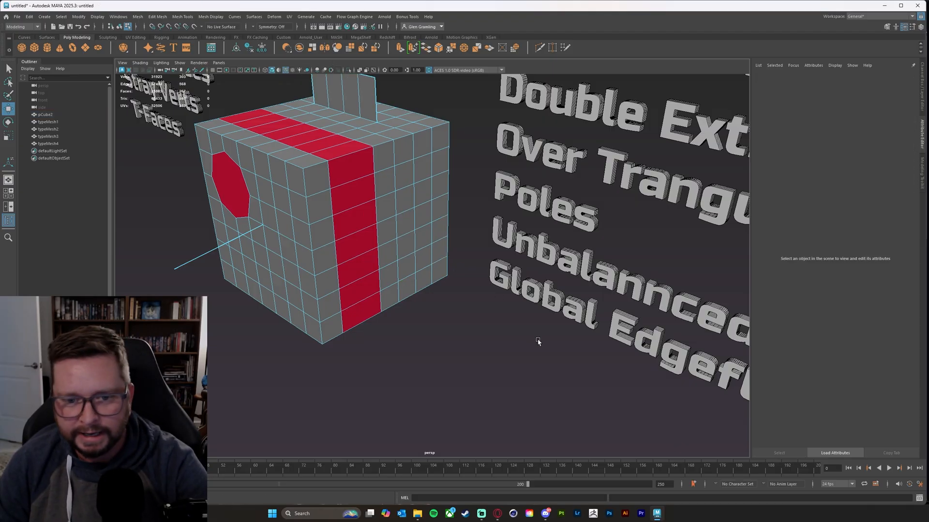
pyautogui.click(406, 245)
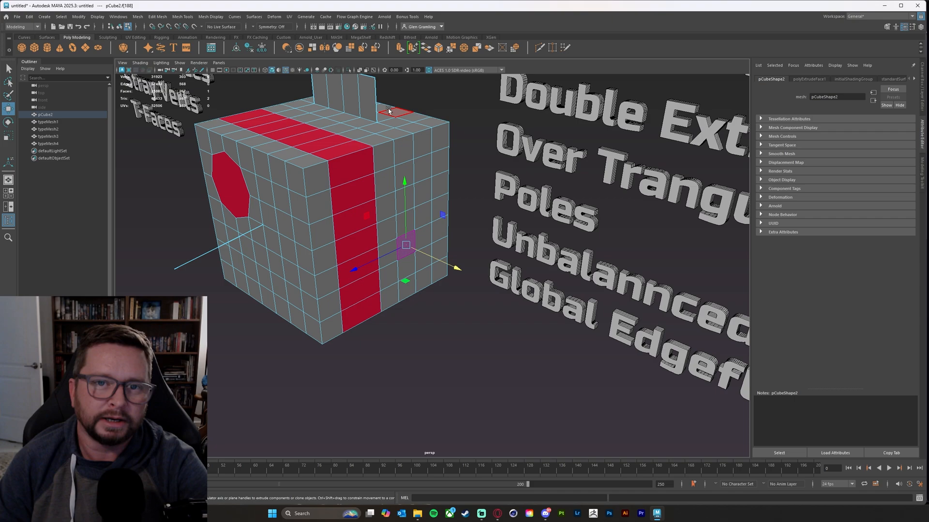
pyautogui.click(401, 48)
pyautogui.click(471, 325)
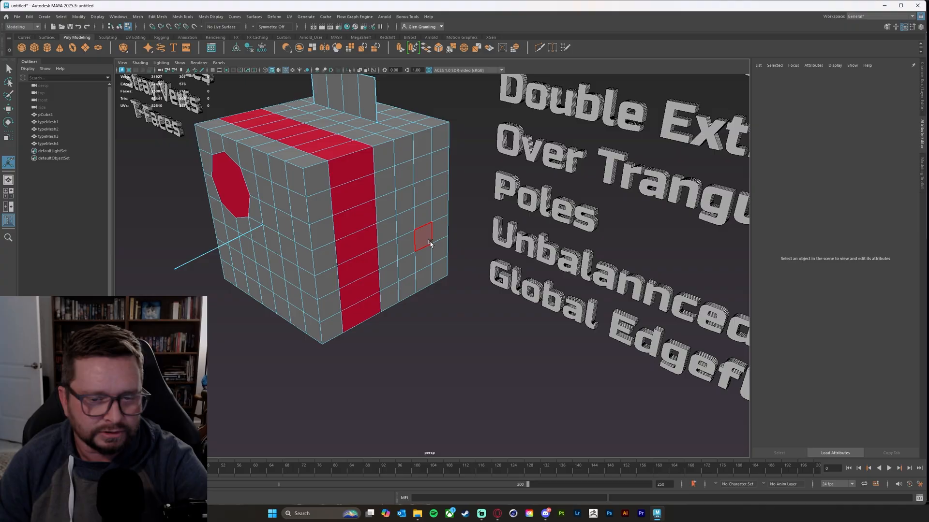
pyautogui.click(412, 249)
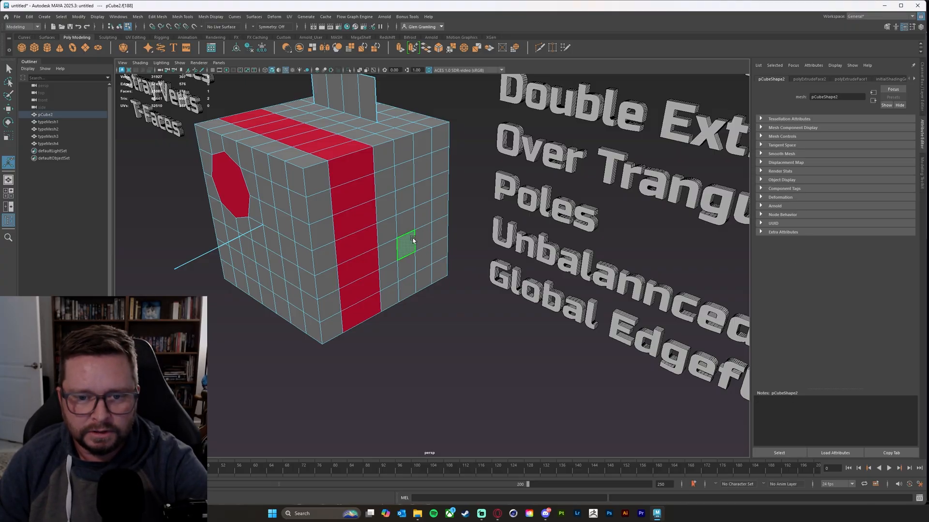
pyautogui.scroll(8, 418, 250)
pyautogui.keyDown('alt'); pyautogui.moveTo(329, 269); pyautogui.dragTo(479, 272, button='right'); pyautogui.keyUp('alt')
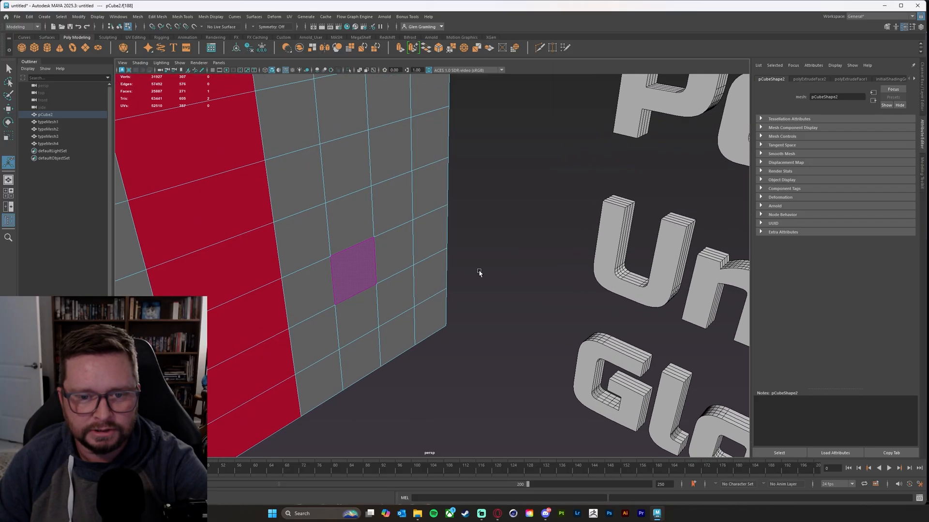
# - Move several corner vertices of the double-extruded face on the cube's side to pull its stacked geometry apart
pyautogui.keyDown('alt'); pyautogui.moveTo(450, 277); pyautogui.dragTo(624, 244, button='middle'); pyautogui.keyUp('alt')
pyautogui.moveTo(377, 259); pyautogui.dragTo(341, 255, button='right')
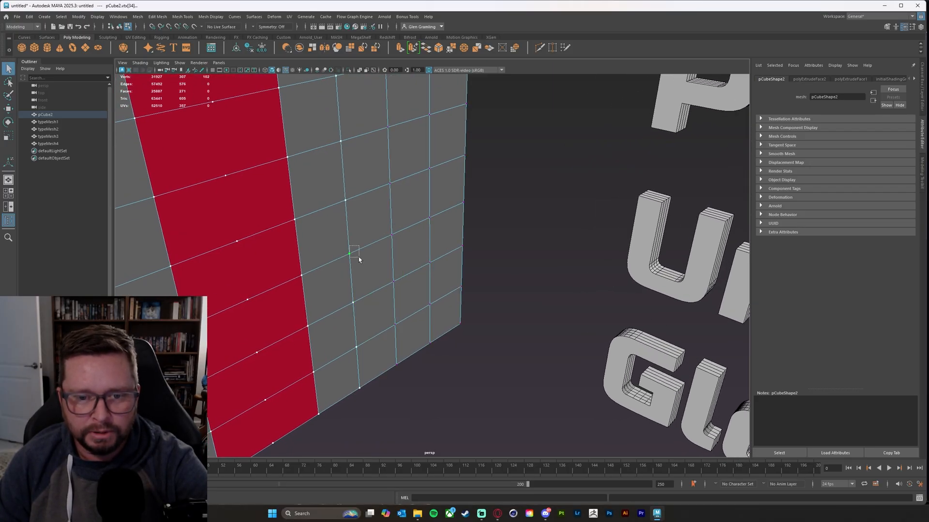
pyautogui.click(351, 256)
pyautogui.press('w')
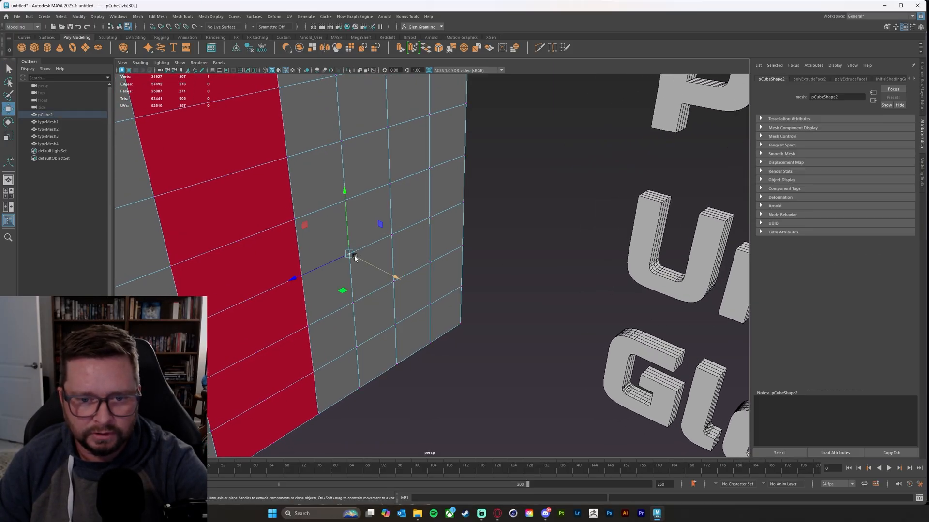
pyautogui.moveTo(354, 257); pyautogui.dragTo(380, 270)
pyautogui.click(392, 236)
pyautogui.moveTo(392, 236); pyautogui.dragTo(390, 276)
pyautogui.click(375, 268)
pyautogui.click(346, 251)
pyautogui.click(348, 255)
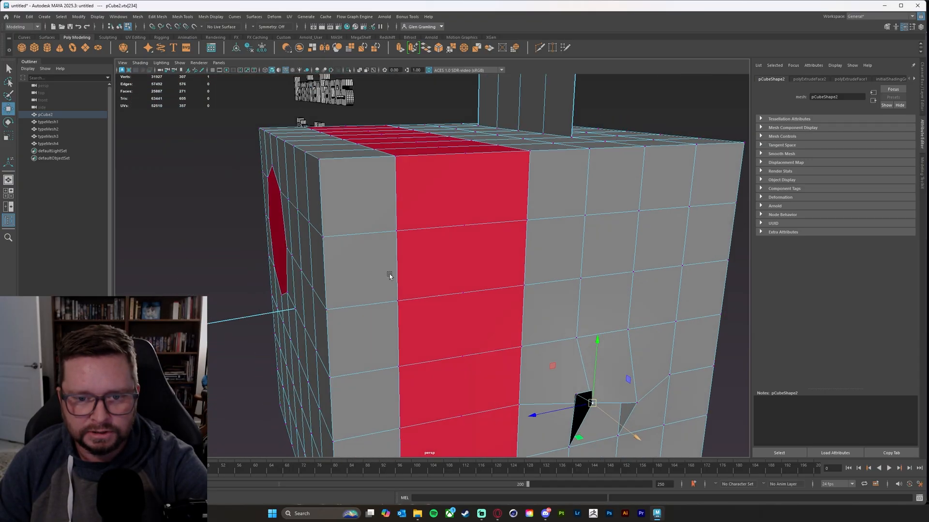
# - Inspect the distorted double-extruded area on the cube's side, and undo the vertex moves
pyautogui.keyDown('alt'); pyautogui.moveTo(390, 276); pyautogui.dragTo(485, 307, button='middle'); pyautogui.keyUp('alt')
pyautogui.keyDown('alt'); pyautogui.moveTo(485, 307); pyautogui.dragTo(426, 317); pyautogui.keyUp('alt')
pyautogui.keyDown('alt'); pyautogui.moveTo(427, 317); pyautogui.dragTo(337, 336, button='right'); pyautogui.keyUp('alt')
pyautogui.keyDown('alt'); pyautogui.moveTo(537, 334); pyautogui.dragTo(397, 336, button='right'); pyautogui.keyUp('alt')
pyautogui.keyDown('alt'); pyautogui.moveTo(397, 335); pyautogui.dragTo(450, 336); pyautogui.keyUp('alt')
pyautogui.hotkey('ctrl', 'z')
pyautogui.hotkey('ctrl', 'z')
pyautogui.hotkey('ctrl', 'z')
pyautogui.hotkey('ctrl', 'z')
pyautogui.hotkey('ctrl', 'z')
pyautogui.hotkey('ctrl', 'z')
pyautogui.hotkey('ctrl', 'z')
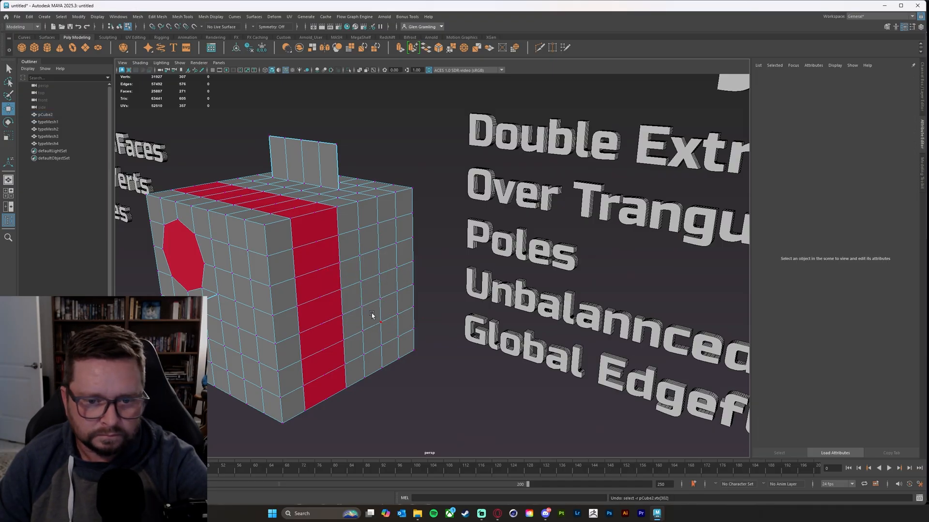
# - Check the vertices around the double-extruded face from several angles, and clear the selection
pyautogui.click(377, 301)
pyautogui.moveTo(395, 304)
pyautogui.mouseDown()
pyautogui.moveTo(437, 313)
pyautogui.moveTo(374, 302)
pyautogui.moveTo(396, 304)
pyautogui.mouseUp()
pyautogui.keyDown('alt'); pyautogui.moveTo(409, 346); pyautogui.dragTo(398, 335); pyautogui.keyUp('alt')
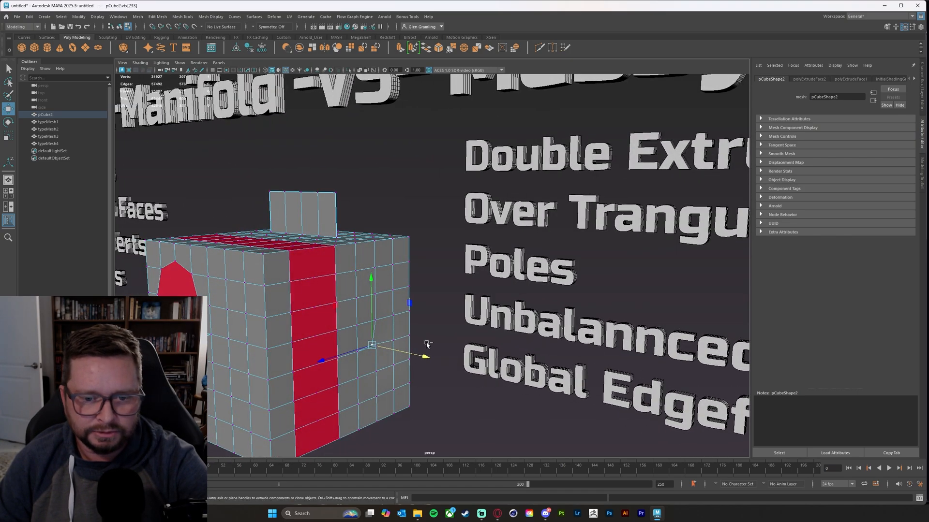
pyautogui.scroll(-4, 431, 357)
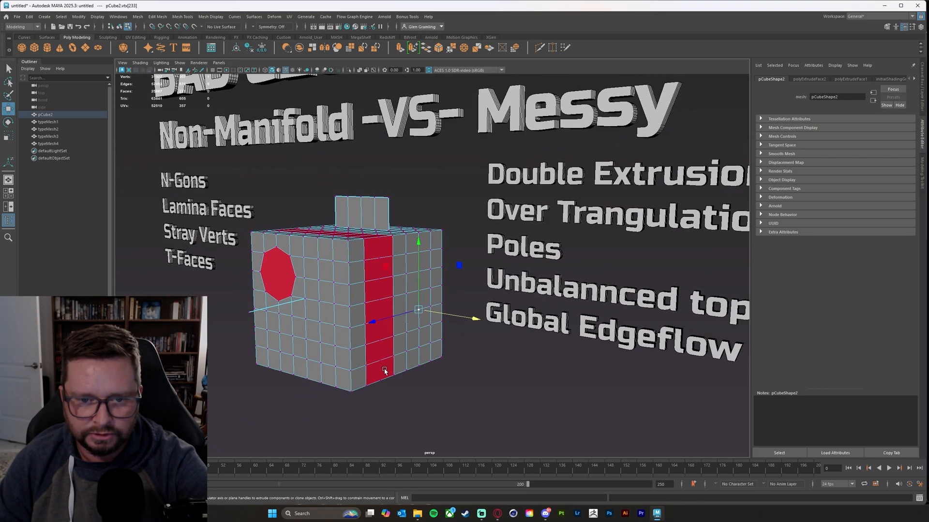
pyautogui.keyDown('alt'); pyautogui.moveTo(385, 371); pyautogui.dragTo(404, 318); pyautogui.keyUp('alt')
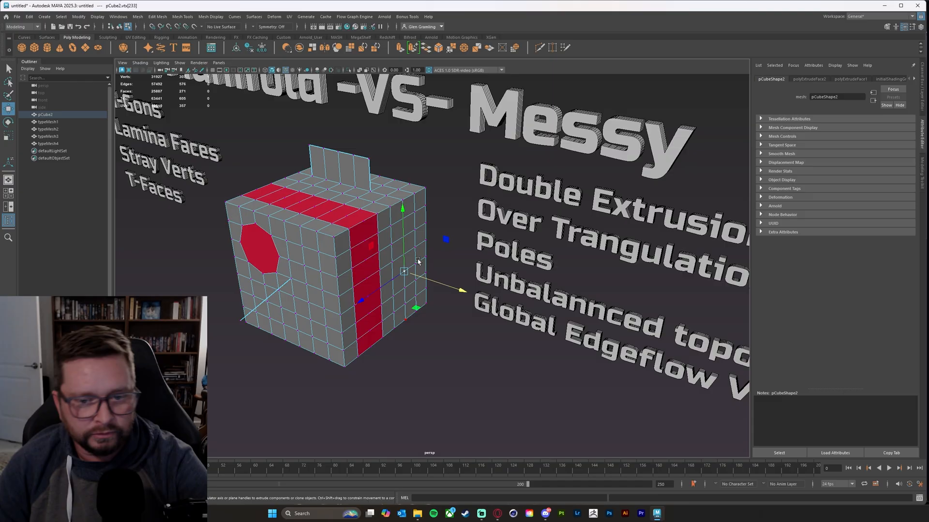
pyautogui.click(494, 376)
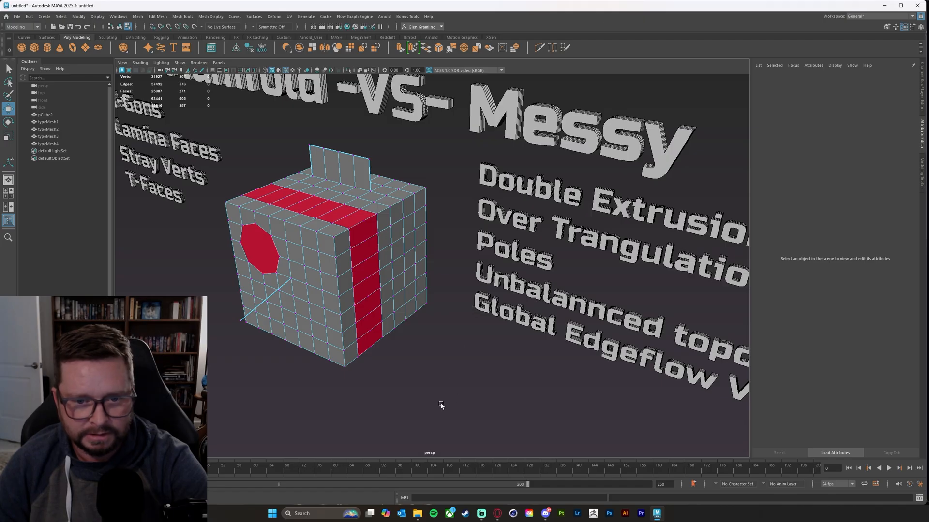
# - Review the list of messy geometry topics beside the cube
pyautogui.moveTo(441, 405)
pyautogui.keyDown('alt'); pyautogui.mouseDown()
pyautogui.moveTo(414, 388)
pyautogui.moveTo(448, 396)
pyautogui.mouseUp(); pyautogui.keyUp('alt')
pyautogui.keyDown('alt'); pyautogui.moveTo(445, 383); pyautogui.dragTo(520, 416, button='middle'); pyautogui.keyUp('alt')
pyautogui.keyDown('alt'); pyautogui.moveTo(520, 416); pyautogui.dragTo(449, 398, button='right'); pyautogui.keyUp('alt')
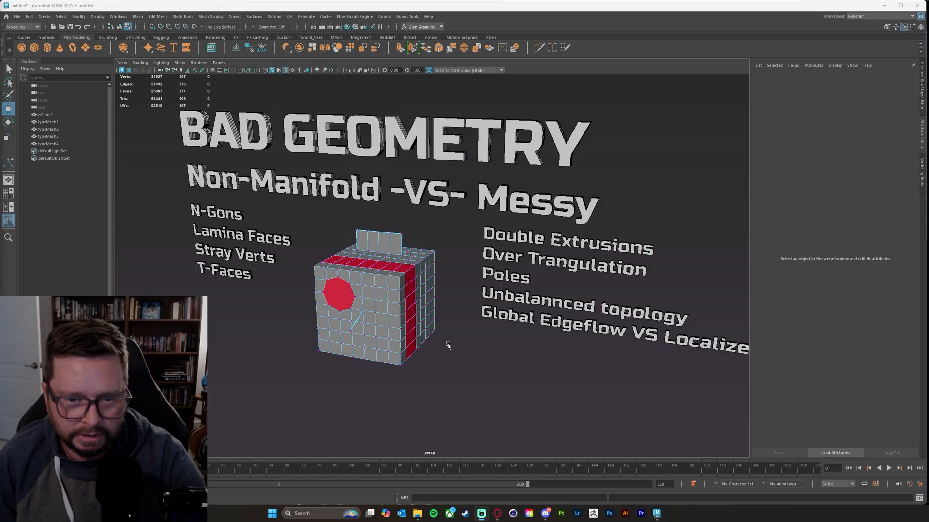
pyautogui.keyDown('alt'); pyautogui.moveTo(448, 342); pyautogui.dragTo(433, 398); pyautogui.keyUp('alt')
pyautogui.scroll(5, 433, 397)
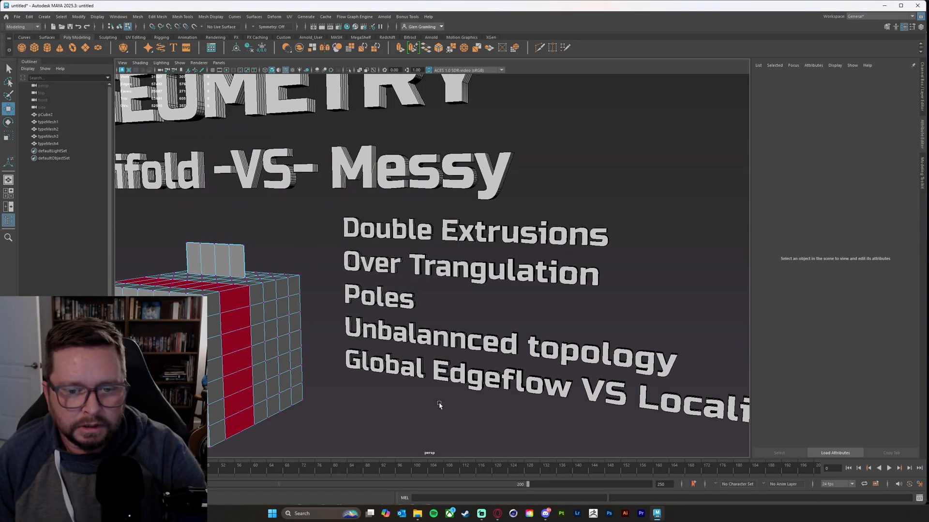
pyautogui.keyDown('alt'); pyautogui.moveTo(435, 405); pyautogui.dragTo(415, 390, button='middle'); pyautogui.keyUp('alt')
# - Return the messy-topics text mesh to object mode, deselect it, and point out the Over Trangulation entry
pyautogui.click(498, 261)
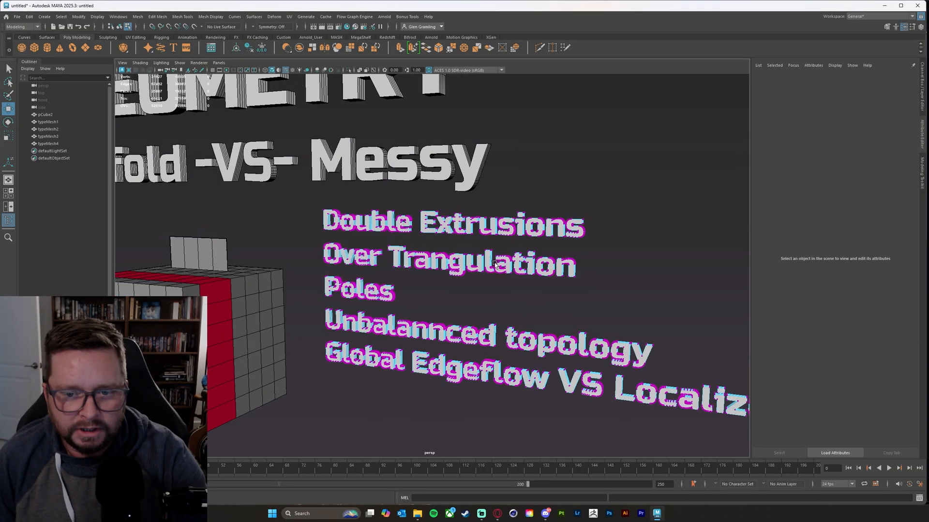
pyautogui.rightClick(481, 260)
pyautogui.moveTo(482, 261); pyautogui.dragTo(516, 249, button='right')
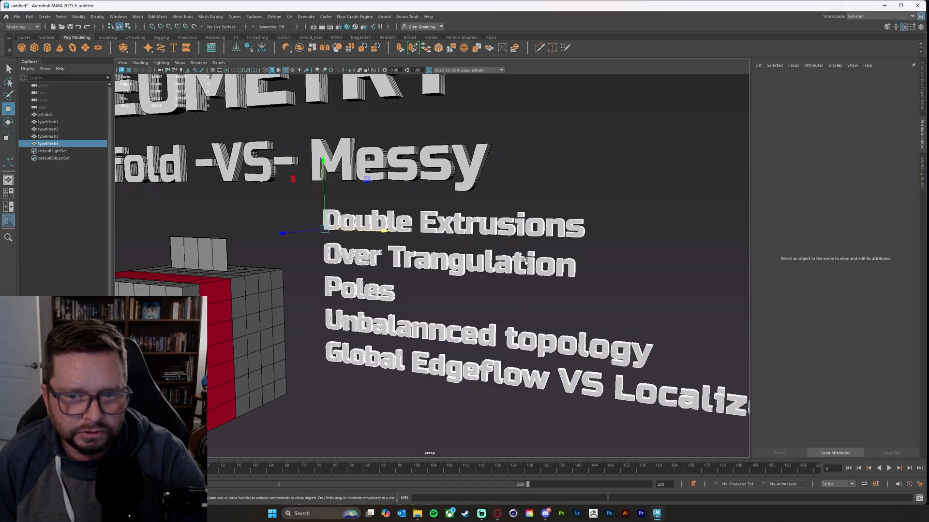
pyautogui.keyDown('alt'); pyautogui.moveTo(272, 348); pyautogui.dragTo(311, 331, button='middle'); pyautogui.keyUp('alt')
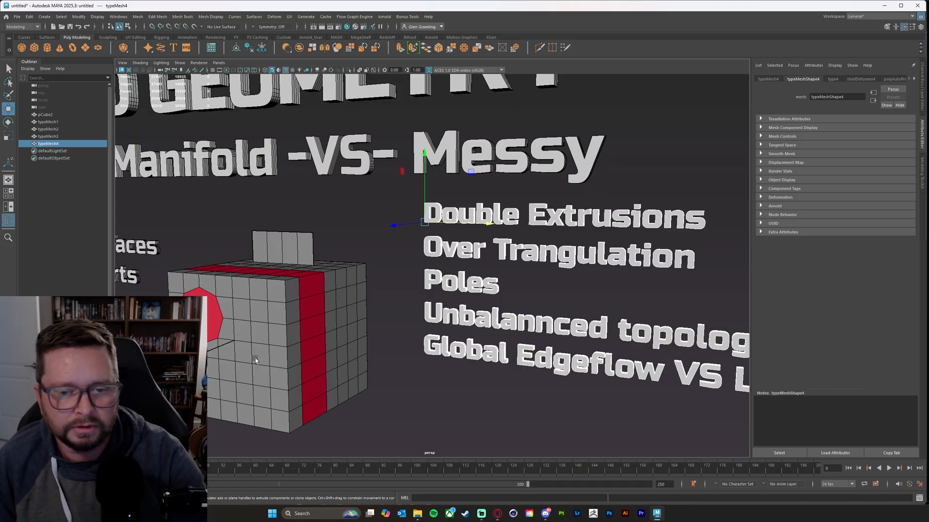
pyautogui.click(496, 261)
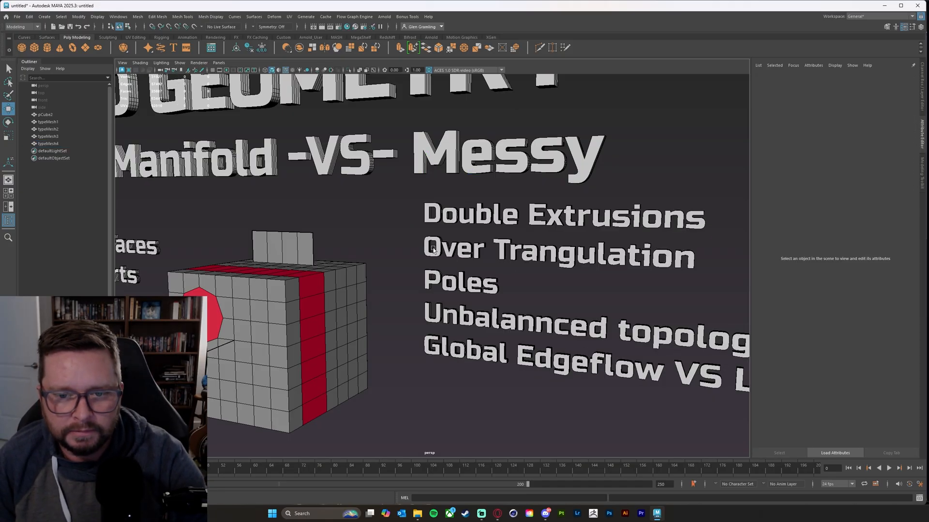
pyautogui.moveTo(412, 236); pyautogui.dragTo(562, 262)
pyautogui.click(499, 264)
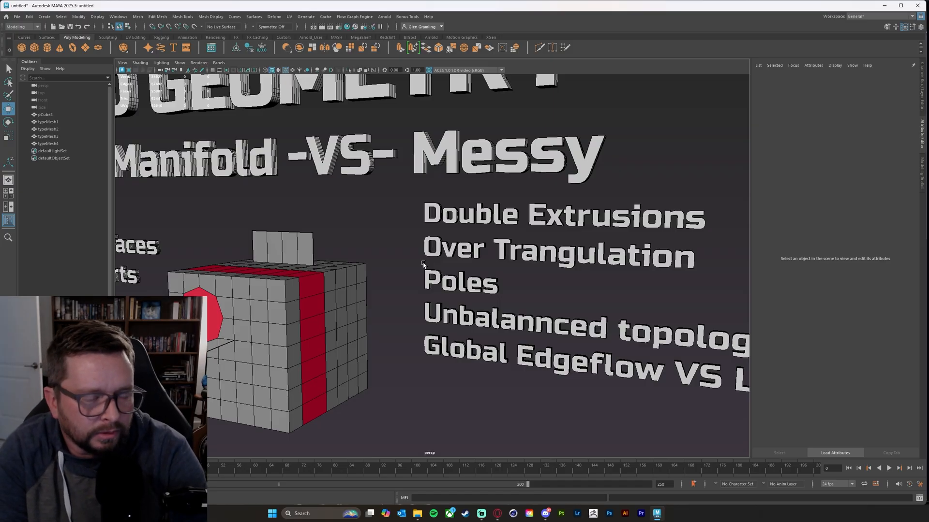
# - Select the cube mesh and run Mesh Cleanup on it
pyautogui.keyDown('alt'); pyautogui.moveTo(328, 302); pyautogui.dragTo(332, 295); pyautogui.keyUp('alt')
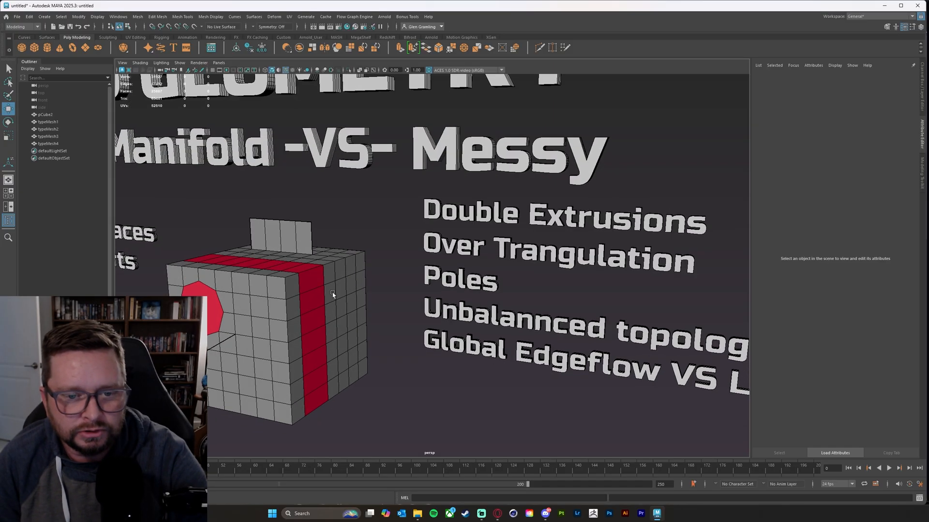
pyautogui.click(332, 294)
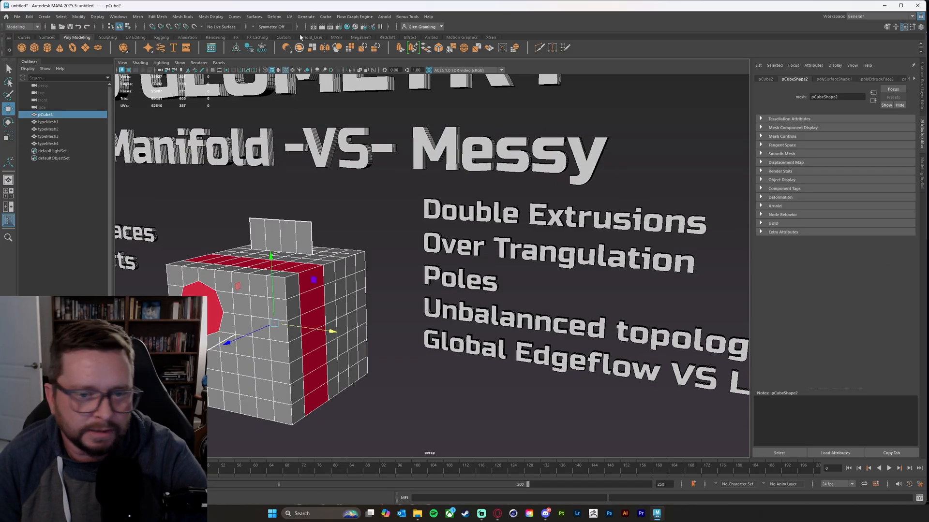
pyautogui.click(179, 17)
pyautogui.moveTo(161, 16)
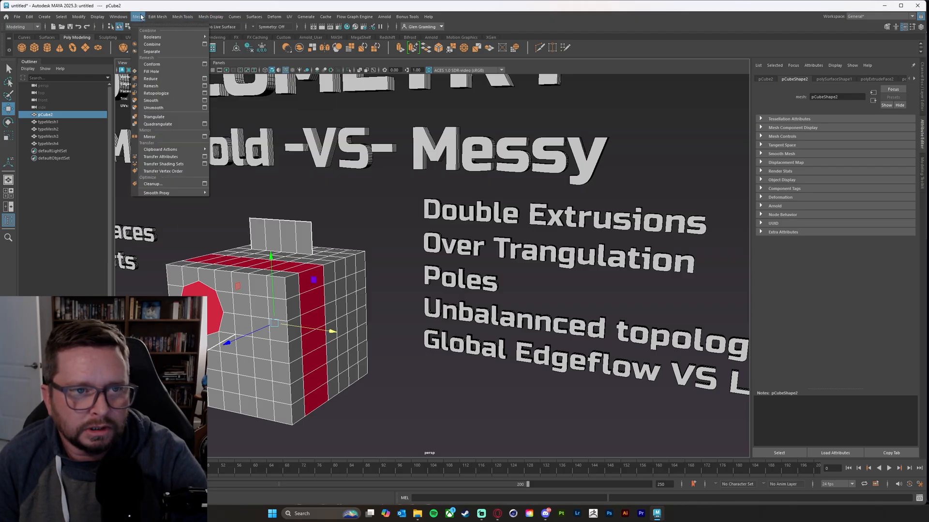
pyautogui.click(174, 188)
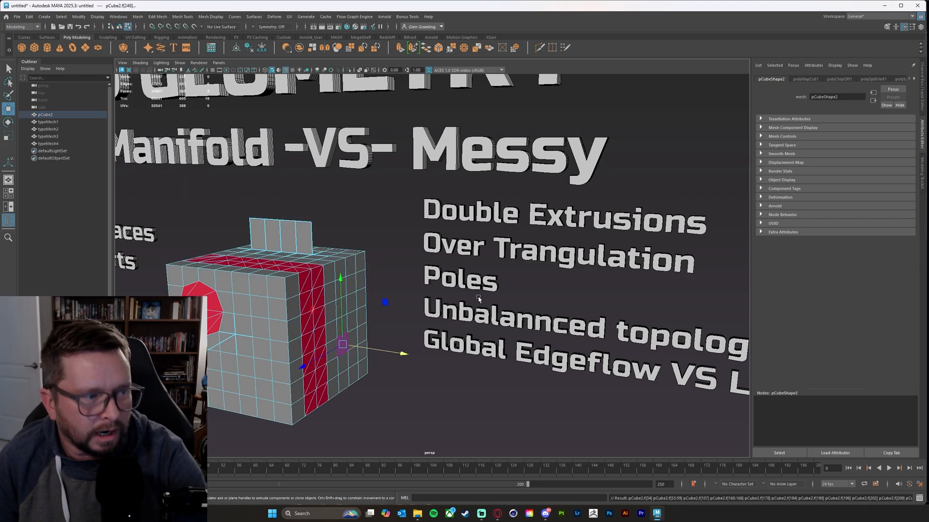
# - Clear the face selection and examine the triangulated red strip and round face on the cube
pyautogui.click(419, 404)
pyautogui.keyDown('alt'); pyautogui.moveTo(419, 404); pyautogui.dragTo(399, 379); pyautogui.keyUp('alt')
pyautogui.keyDown('alt'); pyautogui.moveTo(405, 352); pyautogui.dragTo(539, 361, button='middle'); pyautogui.keyUp('alt')
pyautogui.scroll(3, 513, 348)
pyautogui.keyDown('alt'); pyautogui.moveTo(518, 309); pyautogui.dragTo(523, 286); pyautogui.keyUp('alt')
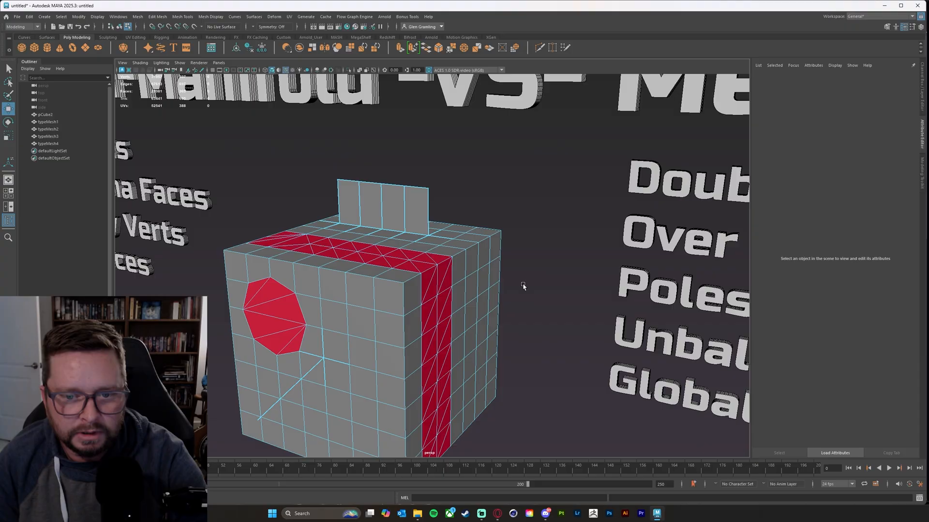
pyautogui.keyDown('alt'); pyautogui.moveTo(522, 336); pyautogui.dragTo(507, 334); pyautogui.keyUp('alt')
# - Return the cube to object mode, reselect it, and start the Multi-Cut tool
pyautogui.moveTo(502, 277); pyautogui.dragTo(544, 266, button='right')
pyautogui.click(558, 272)
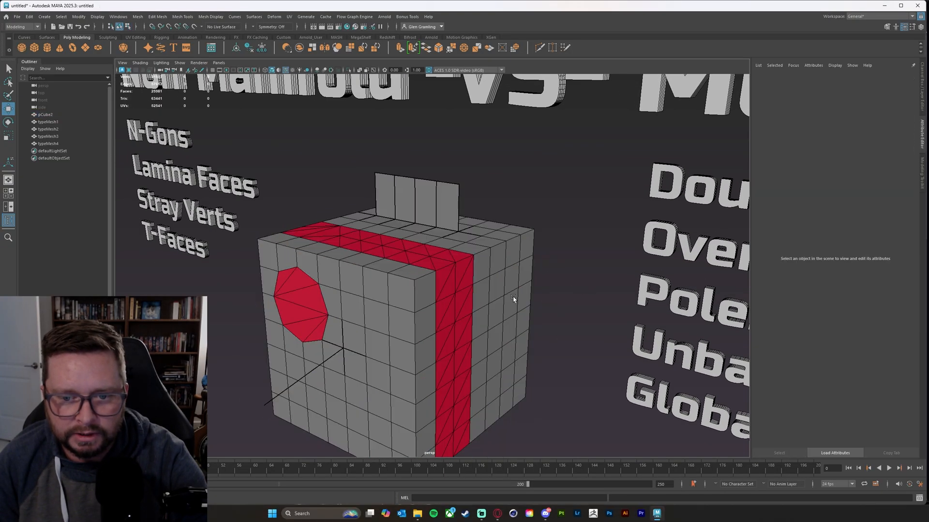
pyautogui.click(514, 299)
pyautogui.click(539, 47)
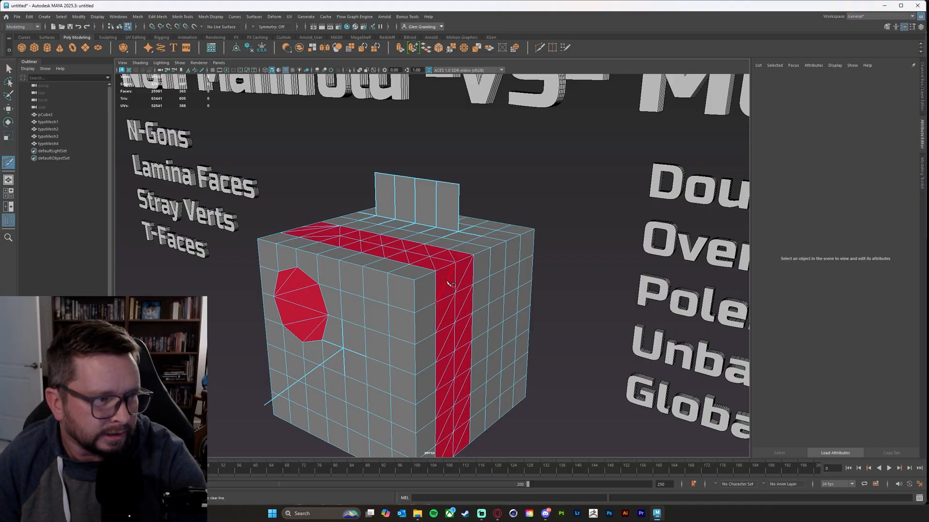
# - Compare the over-triangulated red faces on the cube with the entries in the messy-topics list
pyautogui.keyDown('alt'); pyautogui.moveTo(457, 310); pyautogui.dragTo(439, 271, button='middle'); pyautogui.keyUp('alt')
pyautogui.scroll(-4, 438, 300)
pyautogui.keyDown('alt'); pyautogui.moveTo(435, 325); pyautogui.dragTo(296, 346, button='middle'); pyautogui.keyUp('alt')
pyautogui.keyDown('alt'); pyautogui.moveTo(380, 342); pyautogui.dragTo(399, 325); pyautogui.keyUp('alt')
pyautogui.keyDown('alt'); pyautogui.moveTo(442, 317); pyautogui.dragTo(359, 326, button='middle'); pyautogui.keyUp('alt')
pyautogui.scroll(-2, 360, 312)
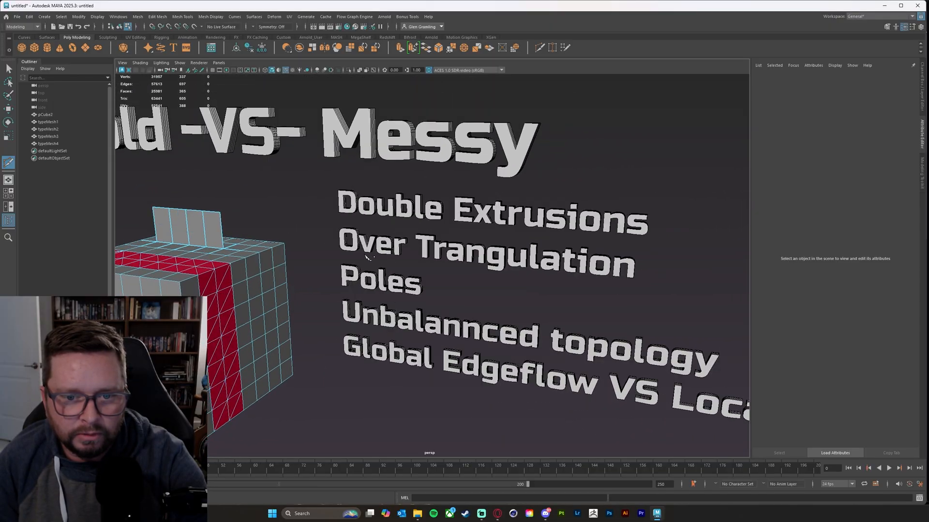
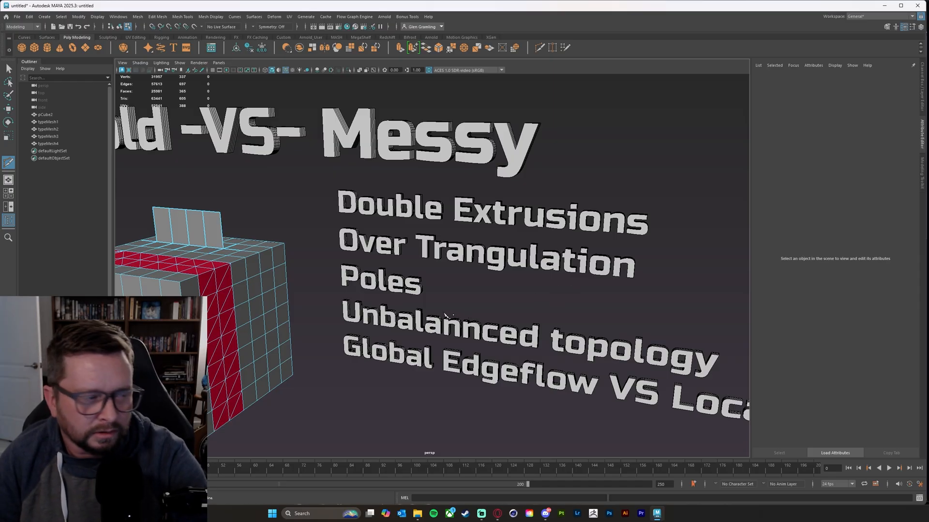
pyautogui.keyDown('alt'); pyautogui.moveTo(288, 317); pyautogui.dragTo(361, 291); pyautogui.keyUp('alt')
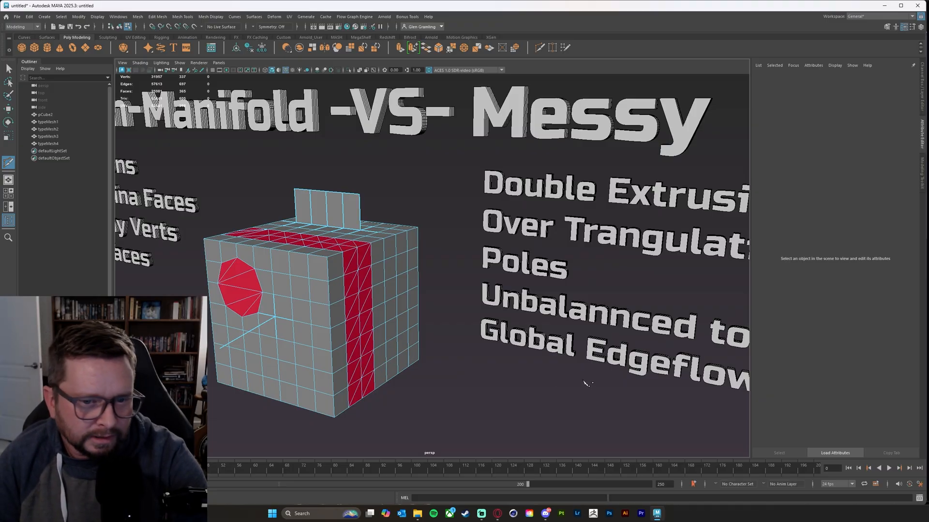
pyautogui.keyDown('alt'); pyautogui.moveTo(587, 383); pyautogui.dragTo(512, 383); pyautogui.keyUp('alt')
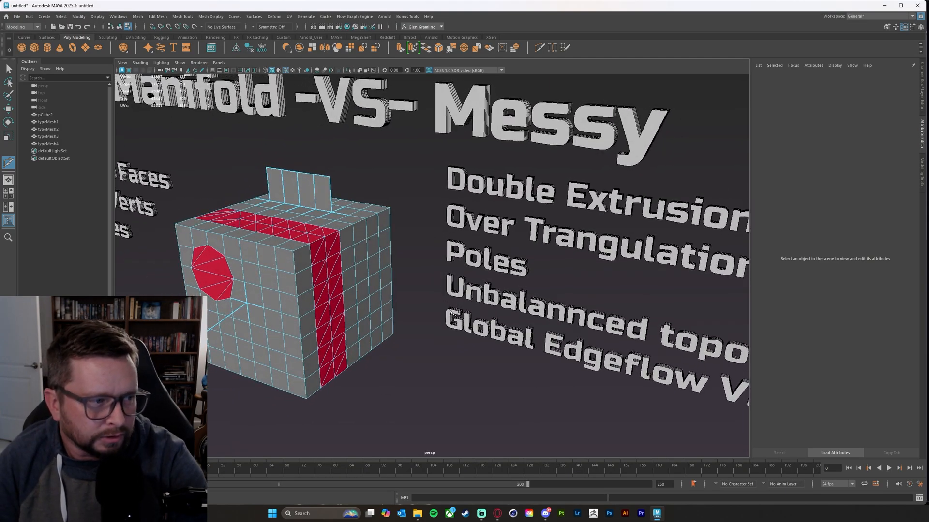
pyautogui.keyDown('alt'); pyautogui.moveTo(493, 334); pyautogui.dragTo(438, 361); pyautogui.keyUp('alt')
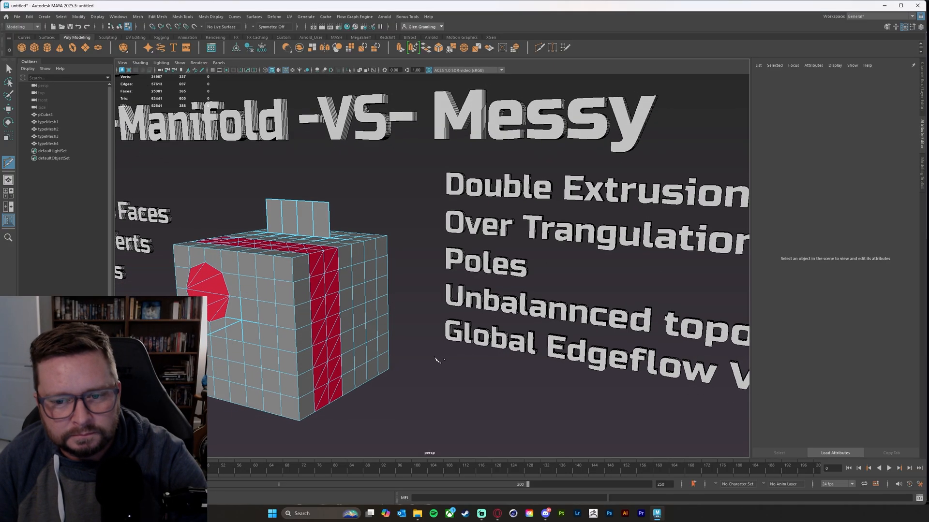
# - Switch from Multi-Cut to the Move tool and point out the Poles entry in the messy-topics list
pyautogui.press('w')
pyautogui.click(516, 267)
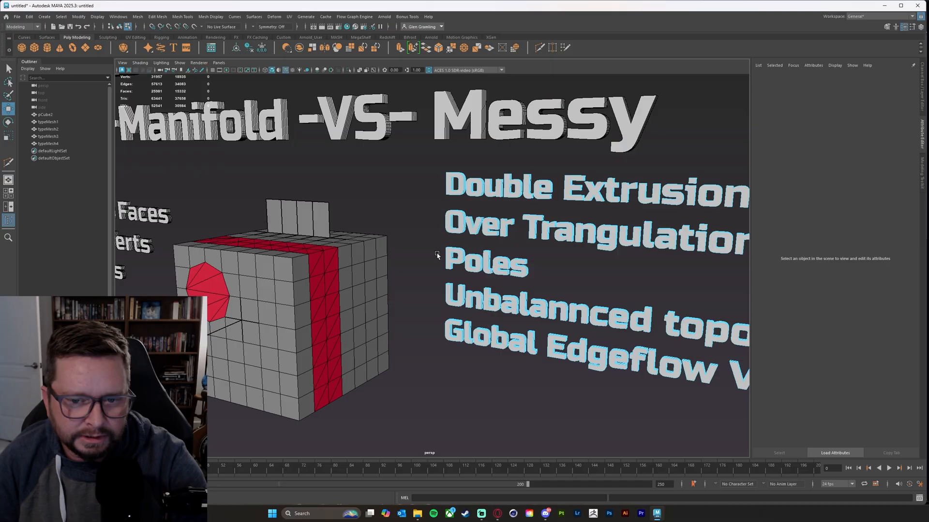
pyautogui.moveTo(431, 245); pyautogui.dragTo(501, 262)
pyautogui.click(428, 366)
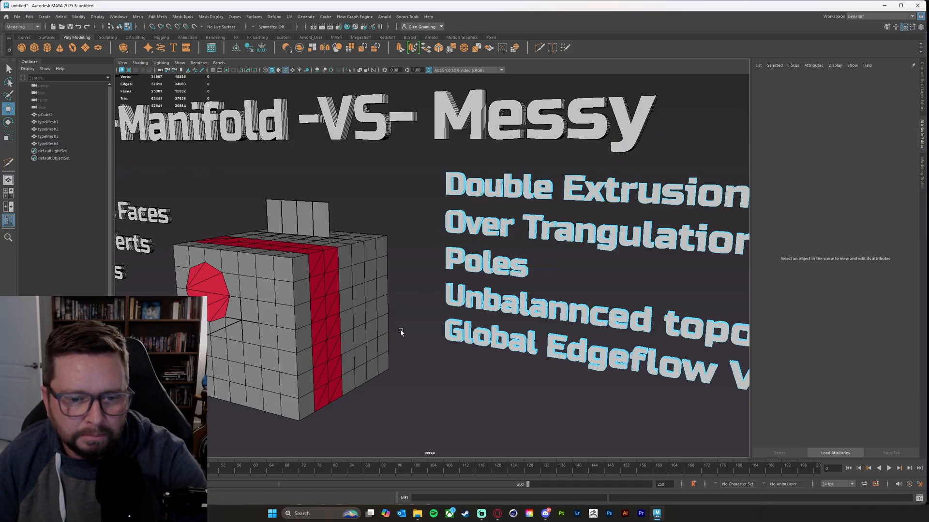
pyautogui.keyDown('alt'); pyautogui.moveTo(401, 331); pyautogui.dragTo(381, 328); pyautogui.keyUp('alt')
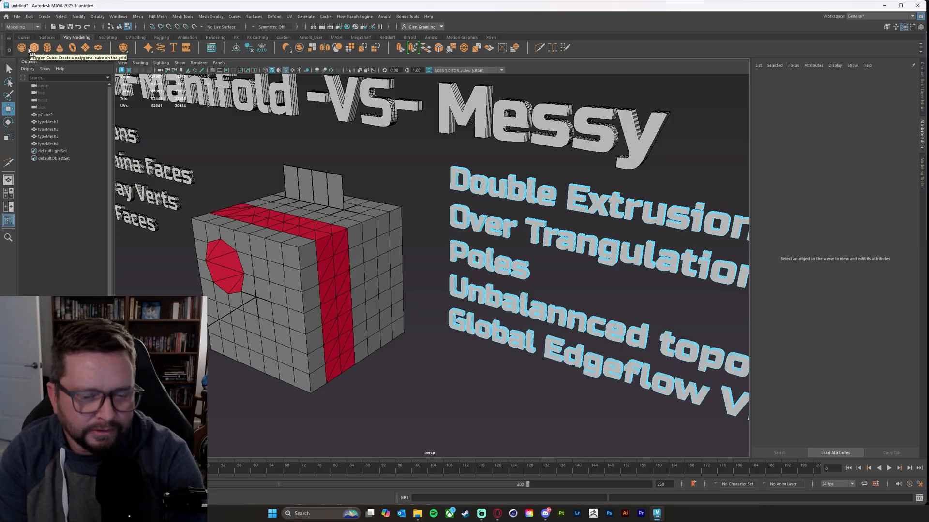
# - Switch the cube to vertex selection and select the upper corner vertex nearest the red strip
pyautogui.scroll(3, 473, 332)
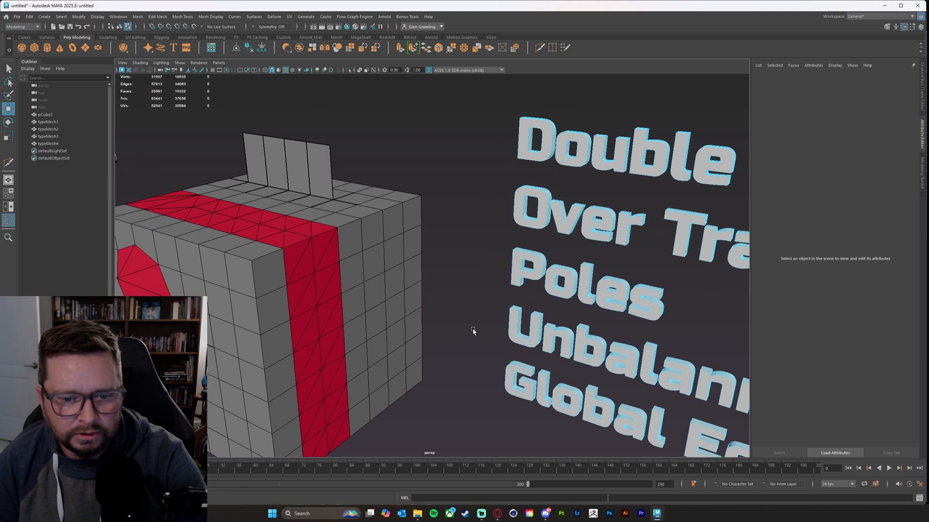
pyautogui.scroll(2, 473, 332)
pyautogui.keyDown('alt'); pyautogui.moveTo(272, 313); pyautogui.dragTo(437, 321, button='middle'); pyautogui.keyUp('alt')
pyautogui.scroll(3, 332, 284)
pyautogui.rightClick(309, 258)
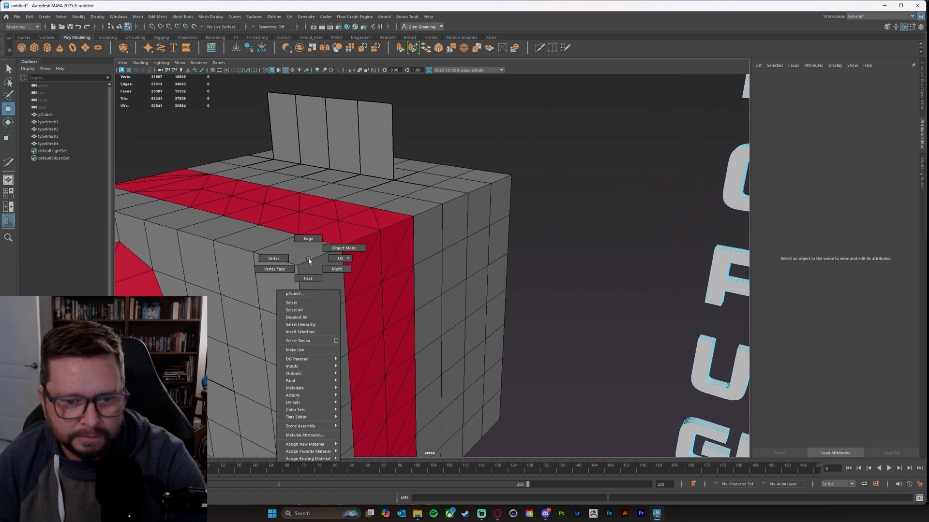
pyautogui.click(273, 258)
pyautogui.click(298, 265)
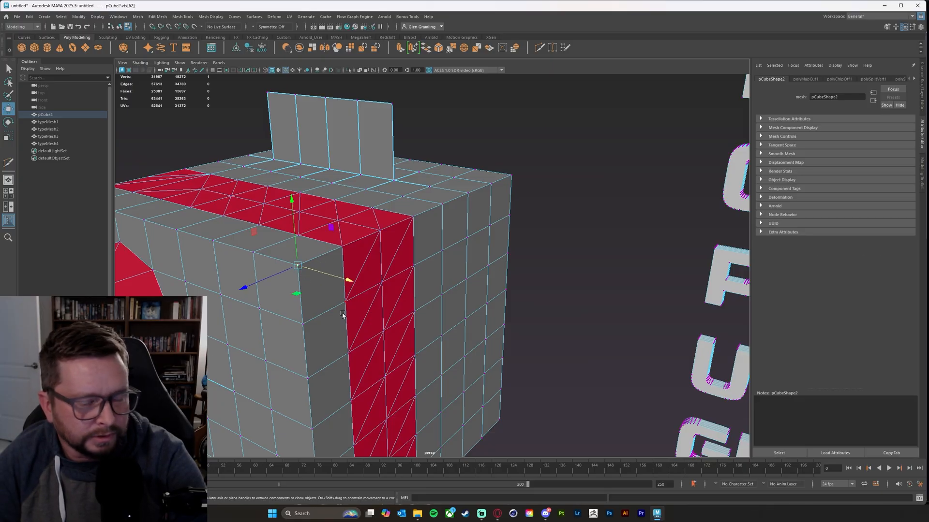
# - Select the vertex directly below that corner on the cube's vertical edge, and inspect the edges meeting there
pyautogui.scroll(1, 342, 315)
pyautogui.click(303, 322)
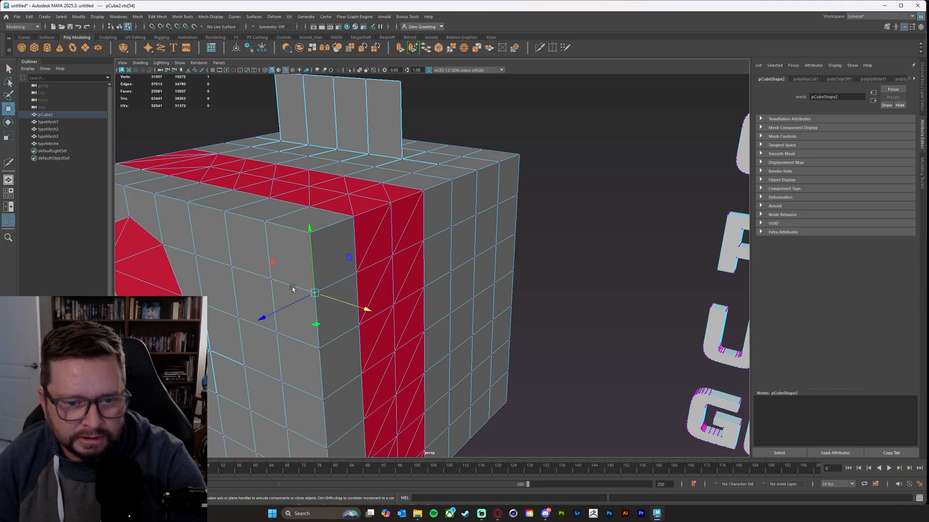
pyautogui.keyDown('alt'); pyautogui.moveTo(422, 384); pyautogui.dragTo(384, 375); pyautogui.keyUp('alt')
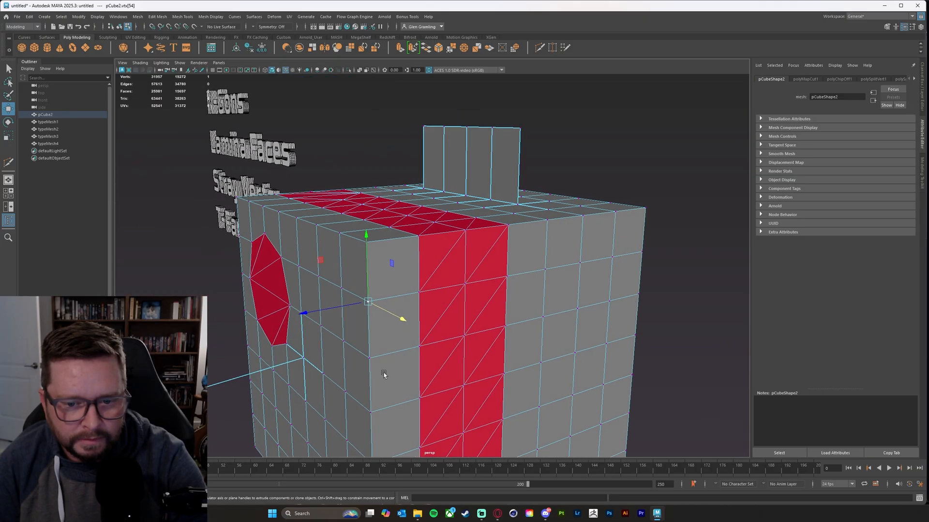
# - Switch the cube to edge selection and select in turn the edges meeting at a vertex in the middle of the red strip
pyautogui.keyDown('alt'); pyautogui.moveTo(384, 376); pyautogui.dragTo(301, 155, button='middle'); pyautogui.keyUp('alt')
pyautogui.scroll(2, 309, 160)
pyautogui.keyDown('alt'); pyautogui.moveTo(418, 188); pyautogui.dragTo(354, 234); pyautogui.keyUp('alt')
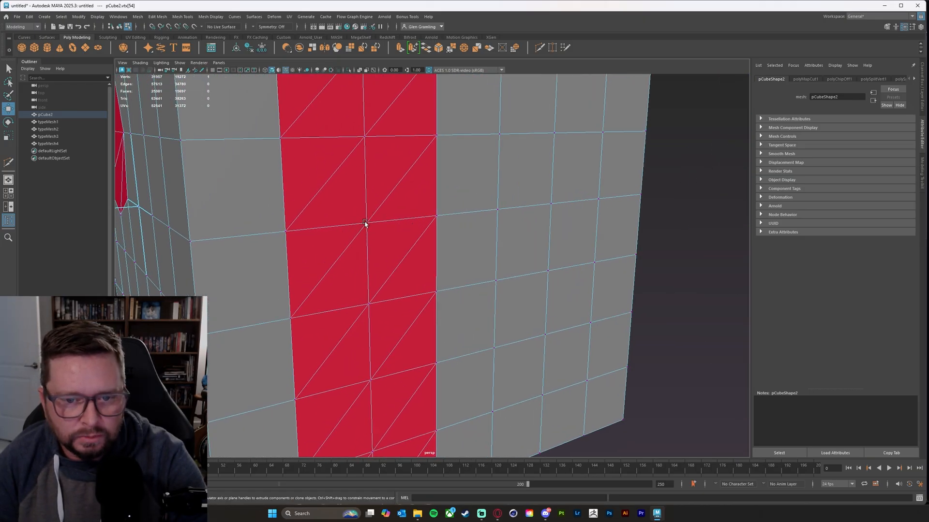
pyautogui.moveTo(350, 225); pyautogui.dragTo(348, 206, button='right')
pyautogui.click(336, 225)
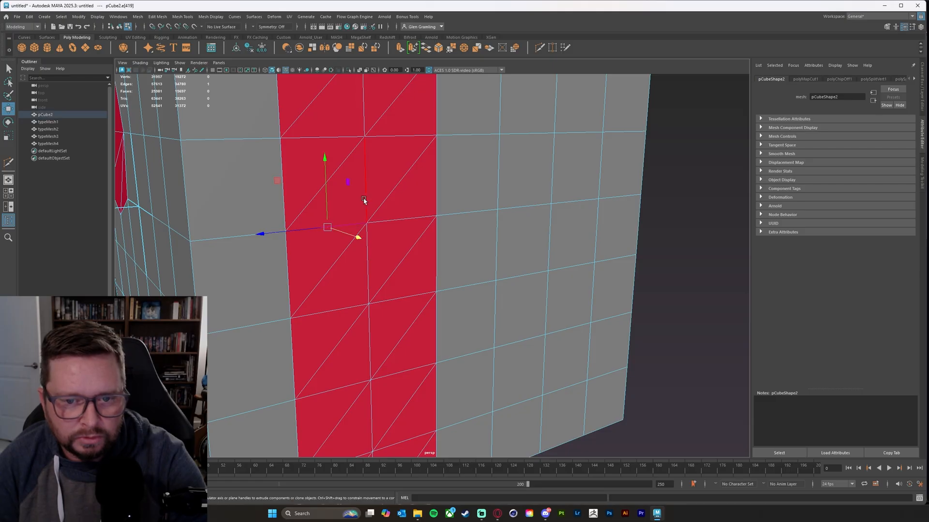
pyautogui.click(366, 194)
pyautogui.click(384, 198)
pyautogui.click(391, 220)
pyautogui.click(372, 243)
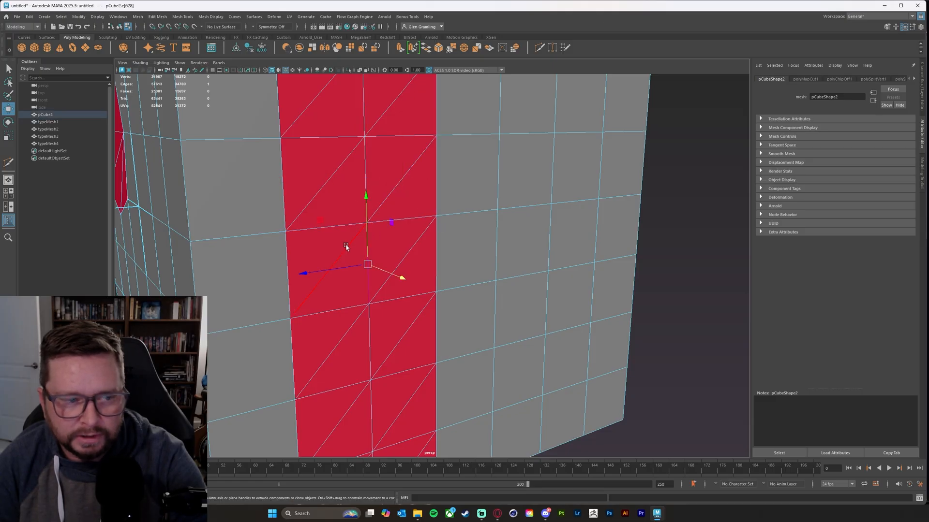
pyautogui.click(347, 246)
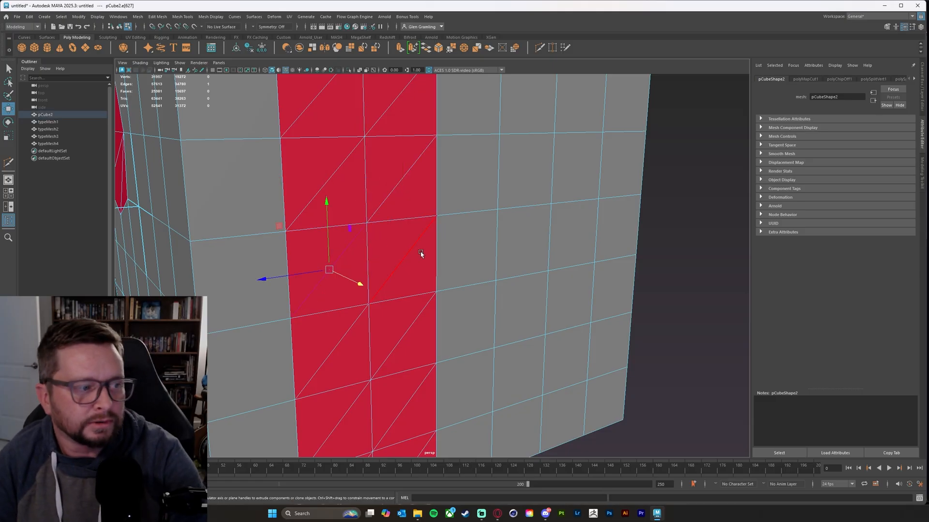
pyautogui.scroll(-10, 390, 269)
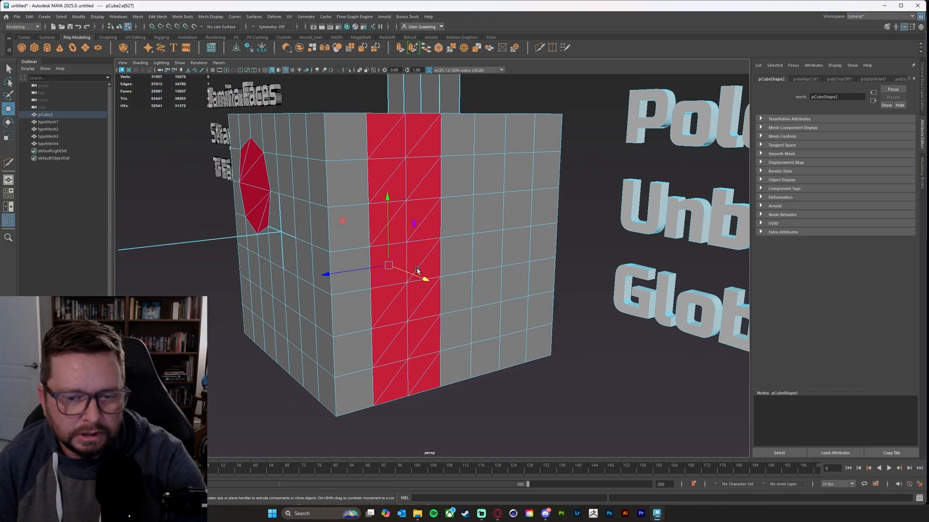
pyautogui.keyDown('alt'); pyautogui.moveTo(374, 273); pyautogui.dragTo(408, 284); pyautogui.keyUp('alt')
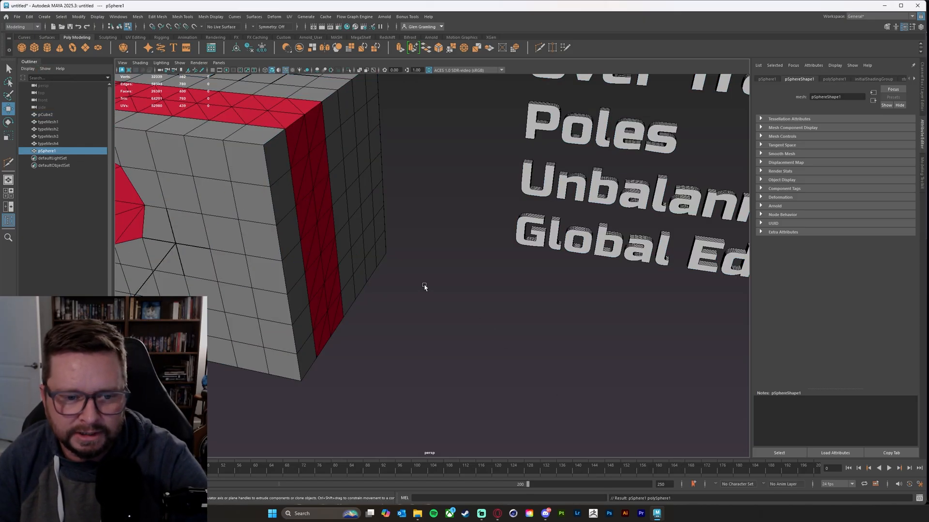
# - Move the new polygon sphere from the N-Gons heading to in front of the cube and scale it up larger than the cube
pyautogui.keyDown('alt'); pyautogui.moveTo(424, 286); pyautogui.dragTo(604, 319, button='middle'); pyautogui.keyUp('alt')
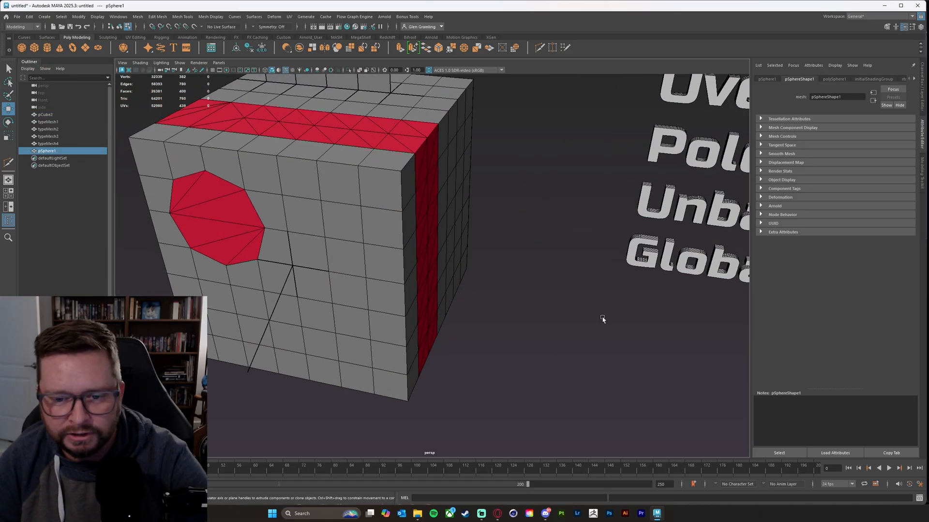
pyautogui.keyDown('alt'); pyautogui.moveTo(604, 319); pyautogui.dragTo(471, 320, button='right'); pyautogui.keyUp('alt')
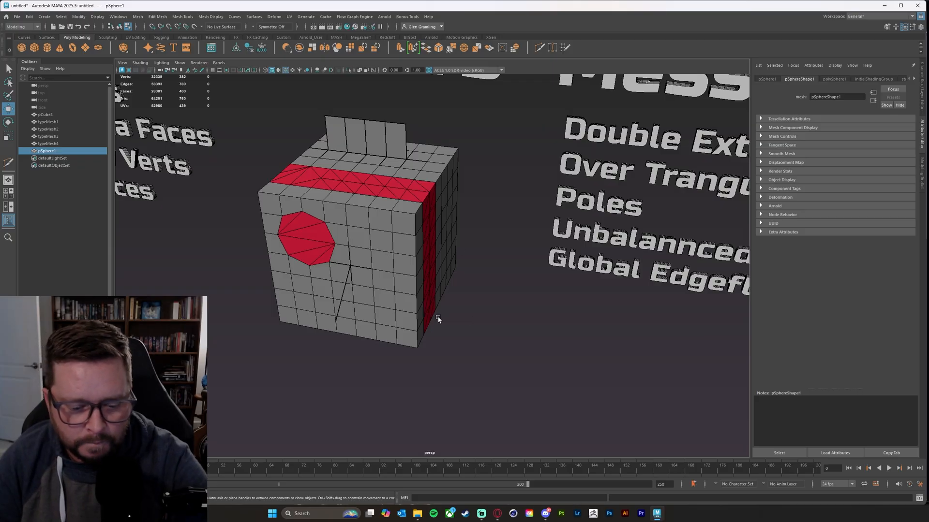
pyautogui.keyDown('alt'); pyautogui.moveTo(532, 340); pyautogui.dragTo(484, 373, button='middle'); pyautogui.keyUp('alt')
pyautogui.keyDown('alt'); pyautogui.moveTo(484, 372); pyautogui.dragTo(355, 315, button='right'); pyautogui.keyUp('alt')
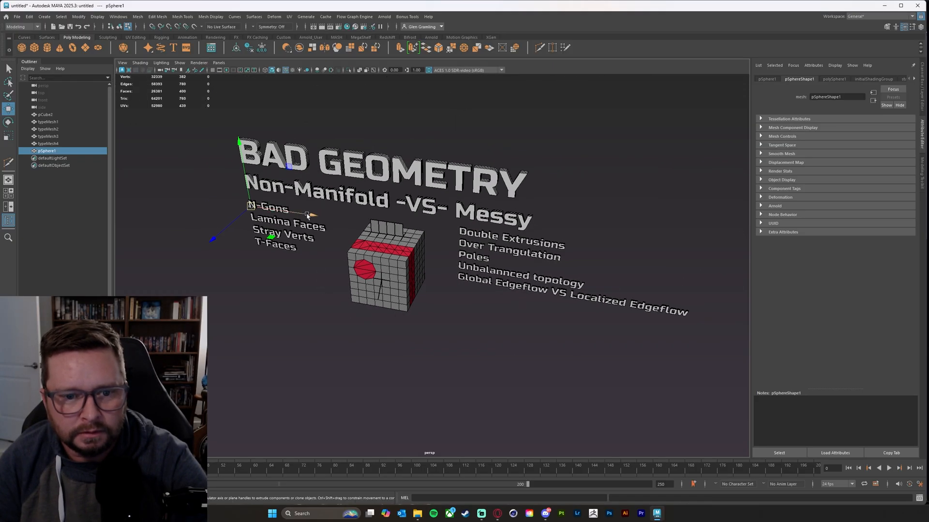
pyautogui.moveTo(312, 216); pyautogui.dragTo(551, 260)
pyautogui.moveTo(465, 228); pyautogui.dragTo(557, 335)
pyautogui.press('e')
pyautogui.press('r')
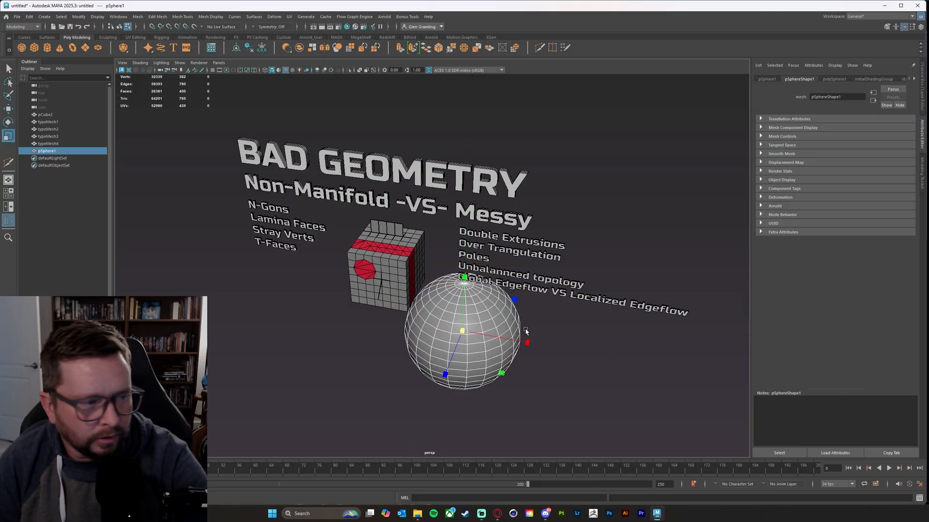
# - Switch back to the Move tool and lower the sphere slightly along its vertical axis, below the messy-topics list
pyautogui.keyDown('alt'); pyautogui.moveTo(457, 339); pyautogui.dragTo(436, 291, button='middle'); pyautogui.keyUp('alt')
pyautogui.keyDown('alt'); pyautogui.moveTo(436, 291); pyautogui.dragTo(545, 293, button='right'); pyautogui.keyUp('alt')
pyautogui.keyDown('alt'); pyautogui.moveTo(516, 280); pyautogui.dragTo(518, 288, button='middle'); pyautogui.keyUp('alt')
pyautogui.press('w')
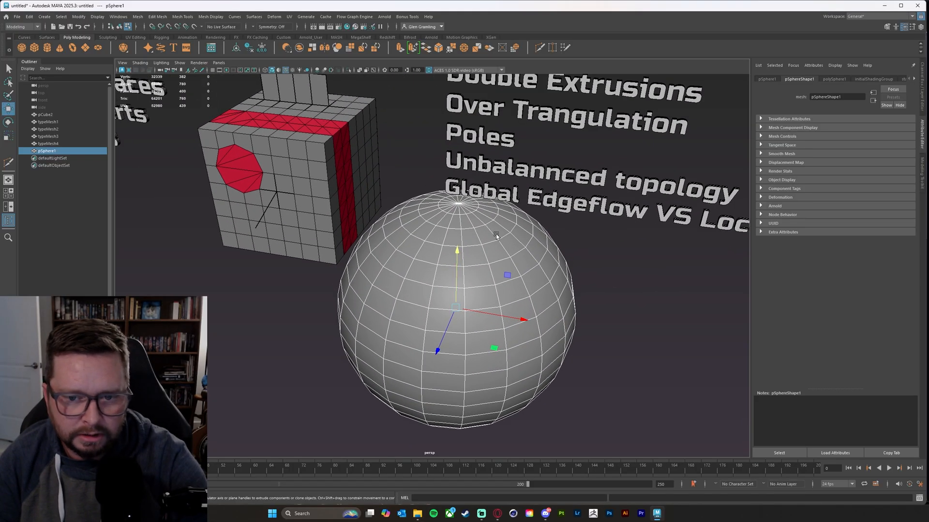
pyautogui.moveTo(457, 247); pyautogui.dragTo(471, 285)
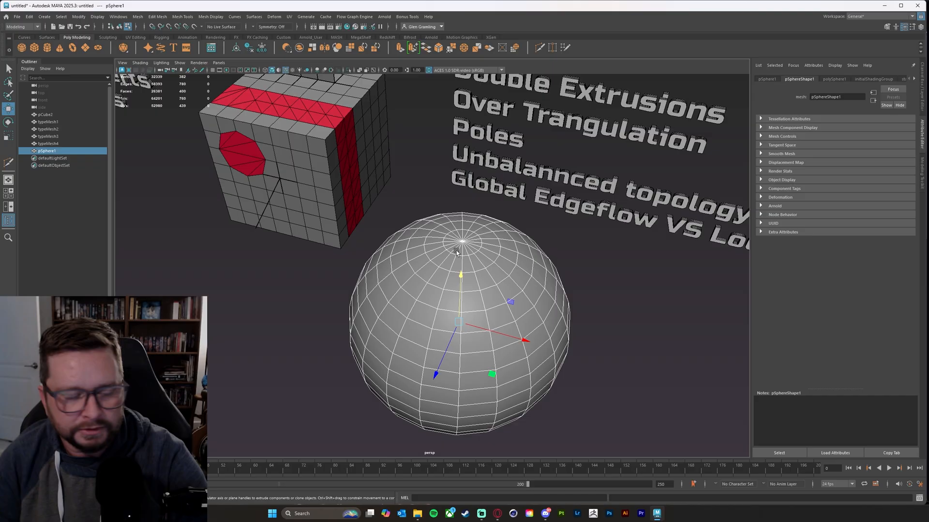
# - Examine the converging edges at the sphere's upper pole, and move the sphere forward along Z, away from the cube
pyautogui.keyDown('alt'); pyautogui.moveTo(518, 380); pyautogui.dragTo(507, 381); pyautogui.keyUp('alt')
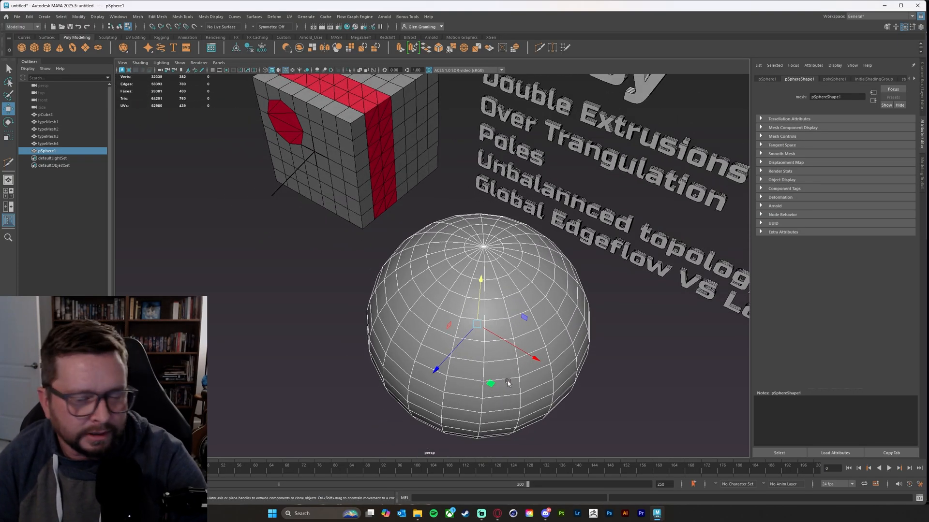
pyautogui.keyDown('alt'); pyautogui.moveTo(570, 359); pyautogui.dragTo(578, 315); pyautogui.keyUp('alt')
pyautogui.keyDown('alt'); pyautogui.moveTo(588, 379); pyautogui.dragTo(565, 242, button='middle'); pyautogui.keyUp('alt')
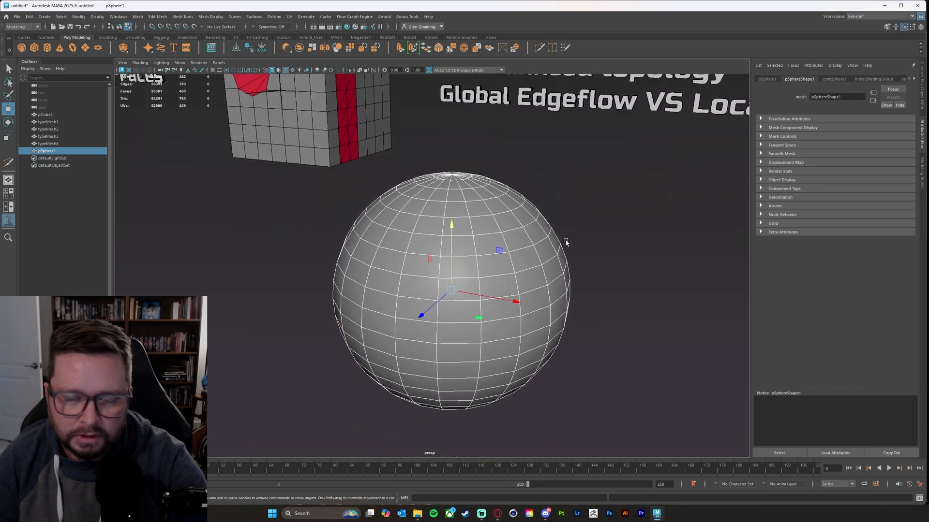
pyautogui.keyDown('alt'); pyautogui.moveTo(506, 244); pyautogui.dragTo(526, 278); pyautogui.keyUp('alt')
pyautogui.keyDown('alt'); pyautogui.moveTo(508, 232); pyautogui.dragTo(519, 311, button='middle'); pyautogui.keyUp('alt')
pyautogui.scroll(1, 518, 311)
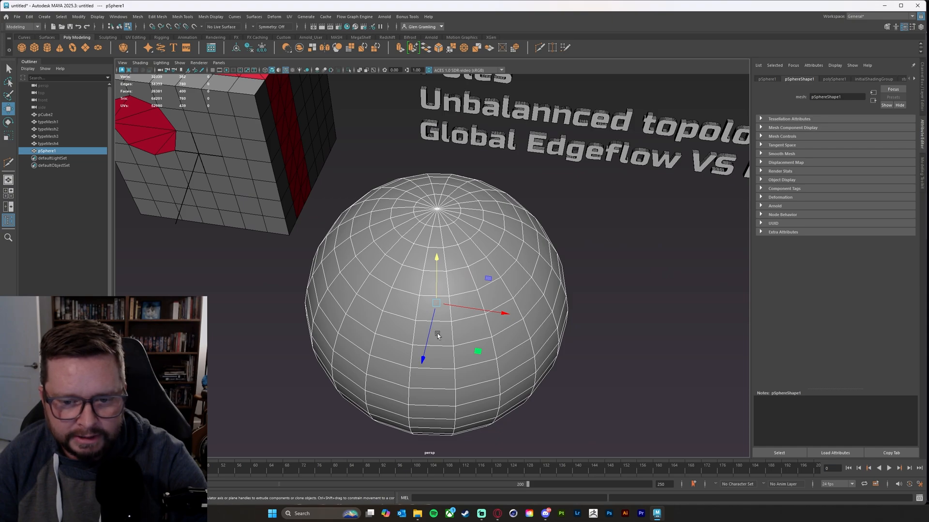
pyautogui.moveTo(430, 339); pyautogui.dragTo(529, 383)
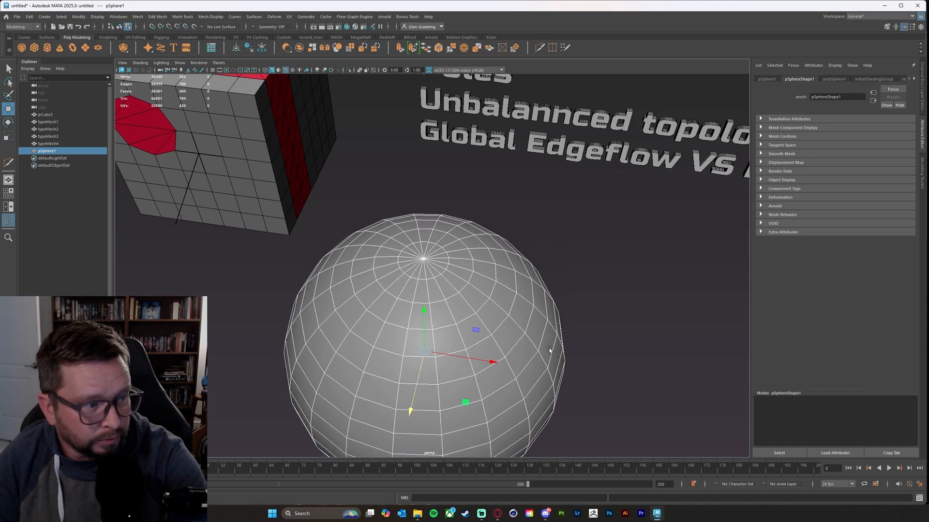
# - Turn on smooth mesh preview for the sphere, deselect it, and hide the wireframe on shaded objects
pyautogui.press('3')
pyautogui.click(640, 348)
pyautogui.keyDown('alt'); pyautogui.moveTo(616, 346); pyautogui.dragTo(567, 340); pyautogui.keyUp('alt')
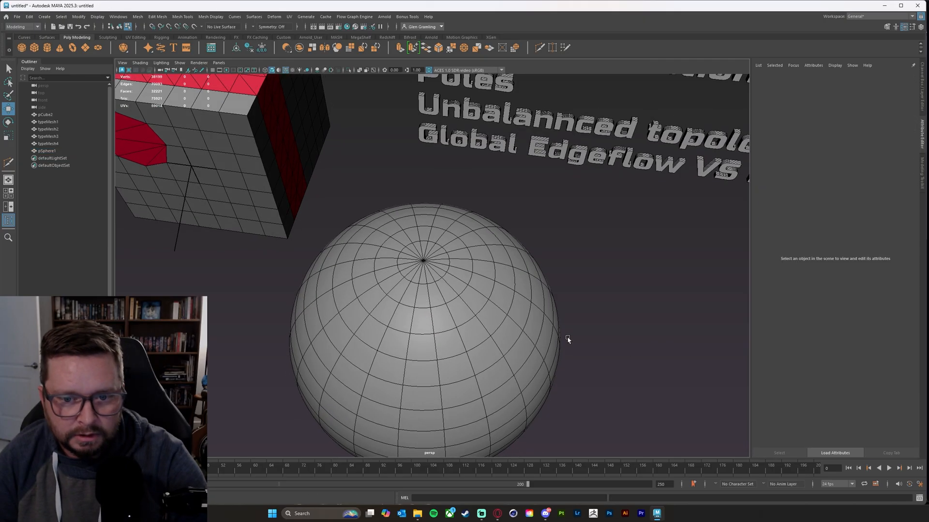
pyautogui.click(286, 72)
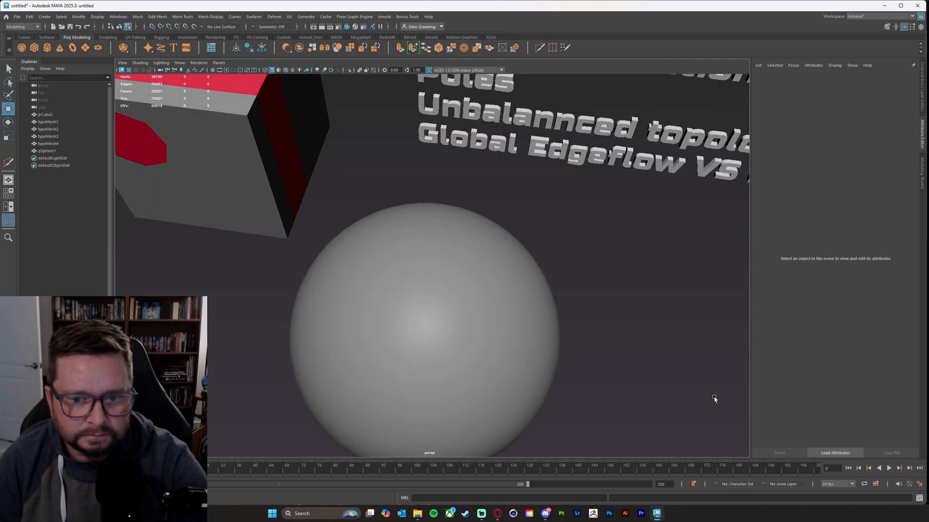
# - Assign a new Standard Surface material to the sphere, adjust its base colour to grey, and lower the specular roughness
pyautogui.rightClick(403, 261)
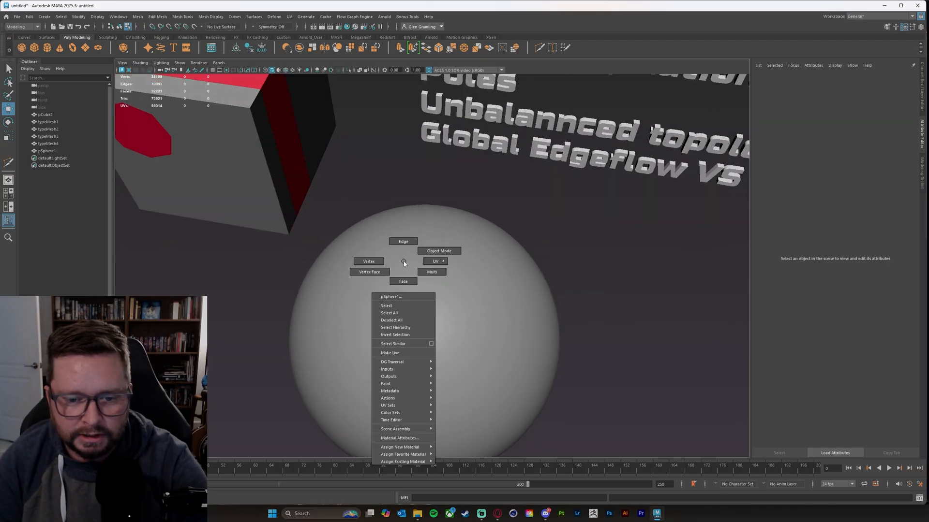
pyautogui.moveTo(417, 458)
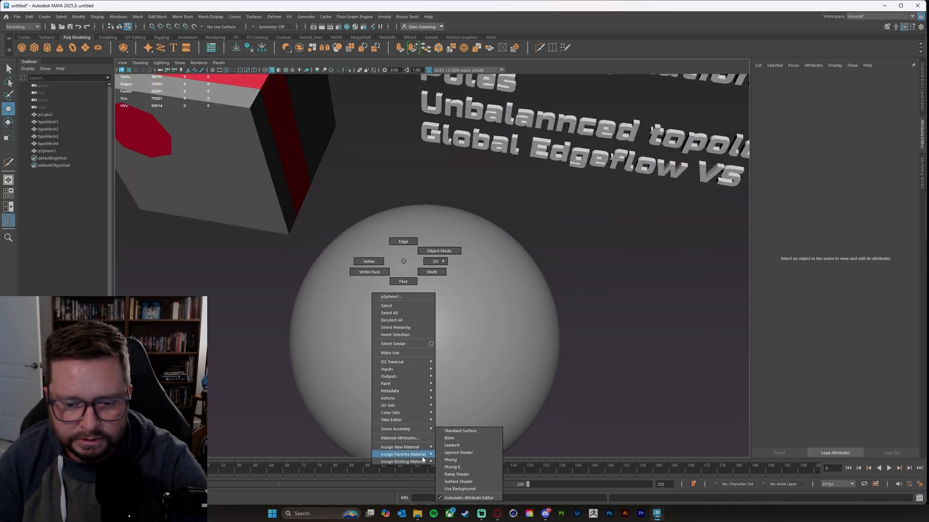
pyautogui.click(460, 431)
pyautogui.click(854, 171)
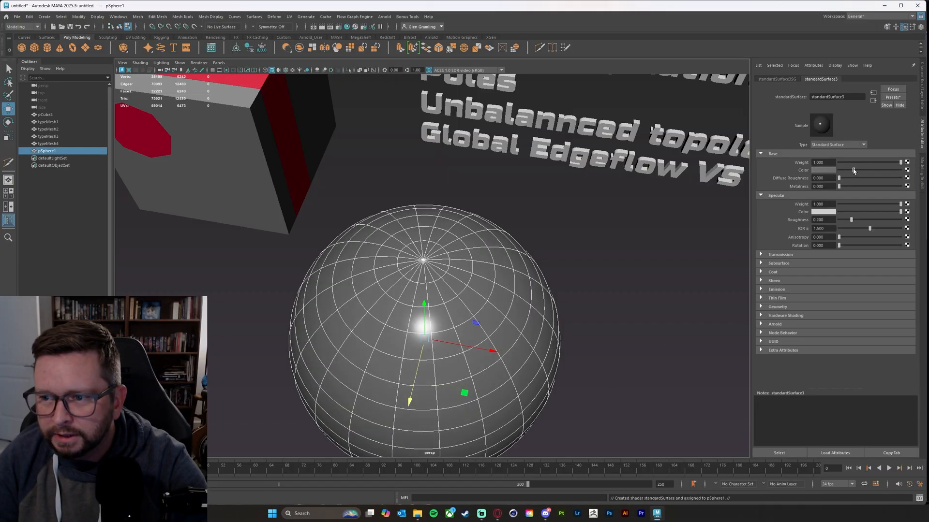
pyautogui.moveTo(849, 221); pyautogui.dragTo(843, 221)
pyautogui.click(685, 357)
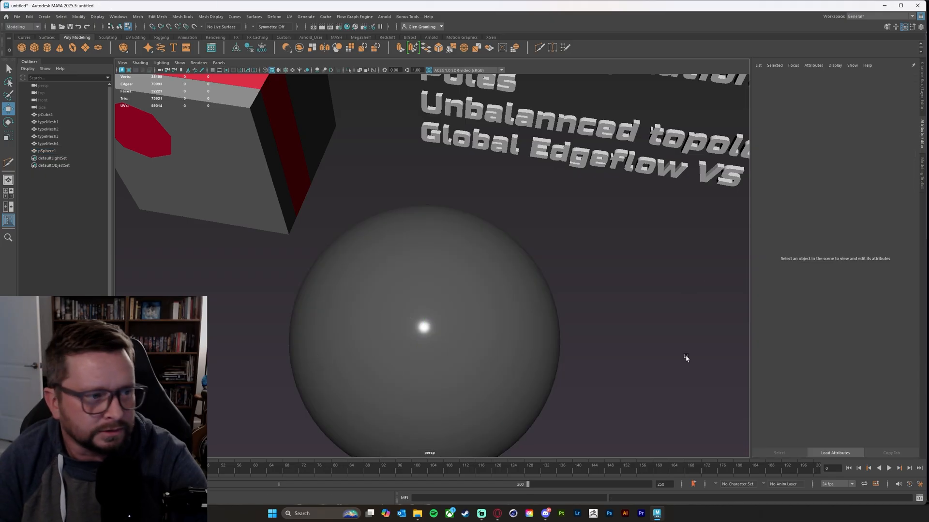
# - Examine the specular highlight across the smoothed sphere from several angles and distances, checking the surface around its pole
pyautogui.keyDown('alt'); pyautogui.moveTo(603, 373); pyautogui.dragTo(476, 220); pyautogui.keyUp('alt')
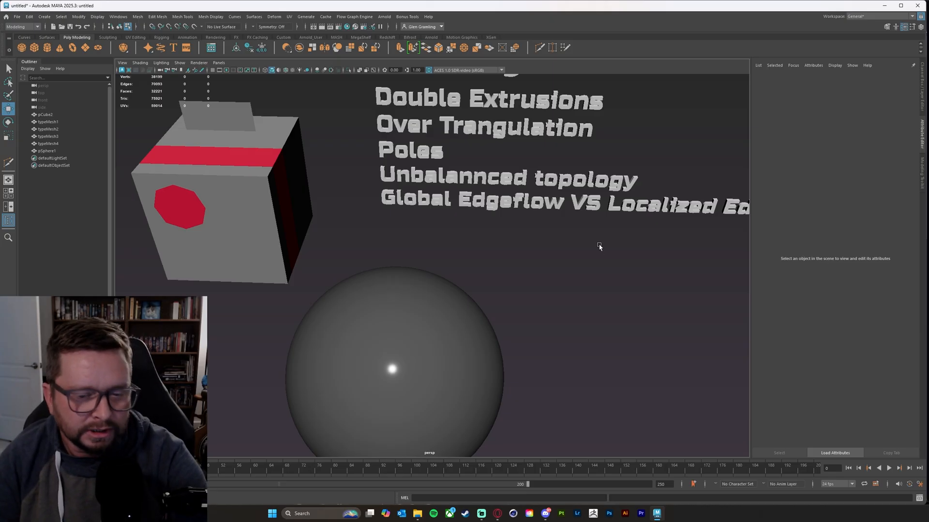
pyautogui.keyDown('alt'); pyautogui.moveTo(488, 303); pyautogui.dragTo(498, 329); pyautogui.keyUp('alt')
pyautogui.keyDown('alt'); pyautogui.moveTo(498, 334); pyautogui.dragTo(541, 267, button='middle'); pyautogui.keyUp('alt')
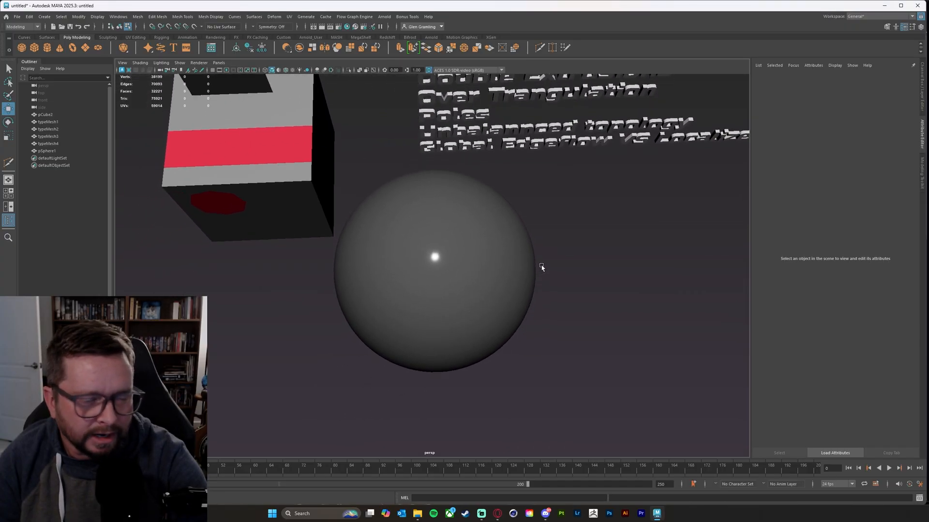
pyautogui.keyDown('alt'); pyautogui.moveTo(541, 266); pyautogui.dragTo(491, 332, button='right'); pyautogui.keyUp('alt')
pyautogui.keyDown('alt'); pyautogui.moveTo(491, 332); pyautogui.dragTo(520, 336); pyautogui.keyUp('alt')
pyautogui.keyDown('alt'); pyautogui.moveTo(525, 268); pyautogui.dragTo(557, 315, button='middle'); pyautogui.keyUp('alt')
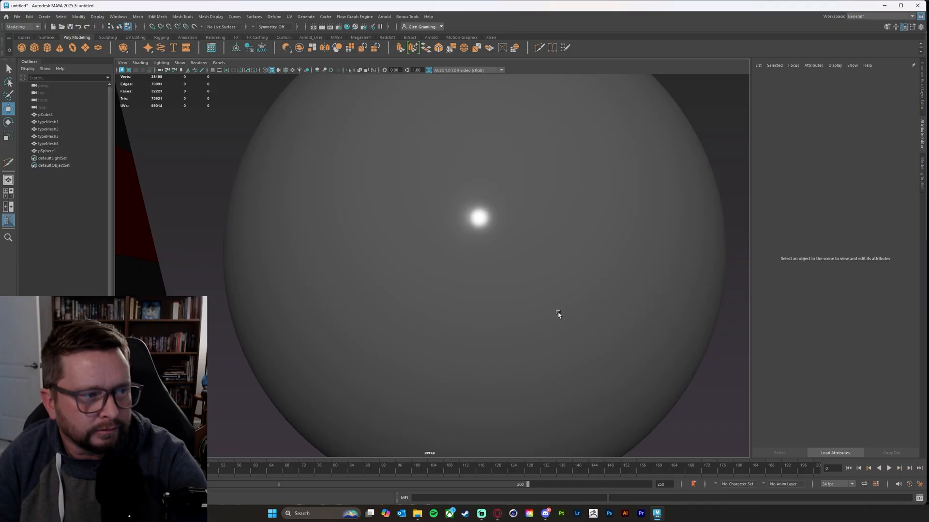
pyautogui.keyDown('alt'); pyautogui.moveTo(599, 314); pyautogui.dragTo(512, 318, button='right'); pyautogui.keyUp('alt')
pyautogui.keyDown('alt'); pyautogui.moveTo(512, 317); pyautogui.dragTo(518, 341); pyautogui.keyUp('alt')
pyautogui.keyDown('alt'); pyautogui.moveTo(608, 306); pyautogui.dragTo(576, 309, button='right'); pyautogui.keyUp('alt')
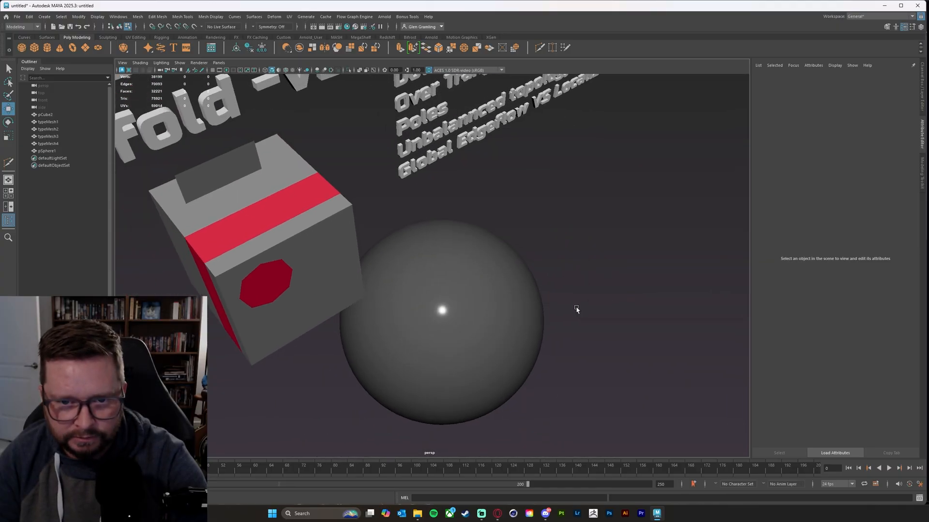
pyautogui.keyDown('alt'); pyautogui.moveTo(576, 309); pyautogui.dragTo(535, 297); pyautogui.keyUp('alt')
pyautogui.keyDown('alt'); pyautogui.moveTo(536, 297); pyautogui.dragTo(554, 317, button='middle'); pyautogui.keyUp('alt')
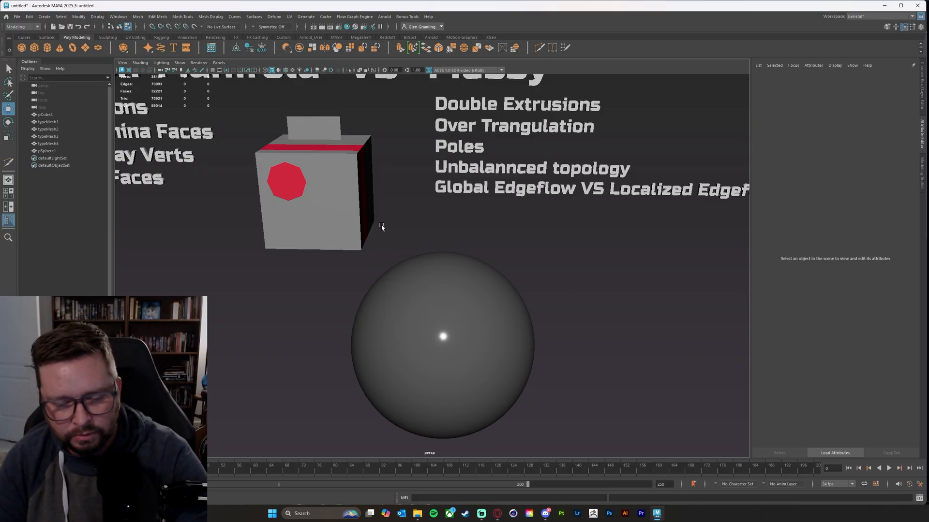
# - Compare the shiny sphere with the cube and the Poles entry in the messy-topics list
pyautogui.moveTo(418, 267)
pyautogui.keyDown('alt'); pyautogui.mouseDown()
pyautogui.moveTo(433, 253)
pyautogui.moveTo(426, 259)
pyautogui.mouseUp(); pyautogui.keyUp('alt')
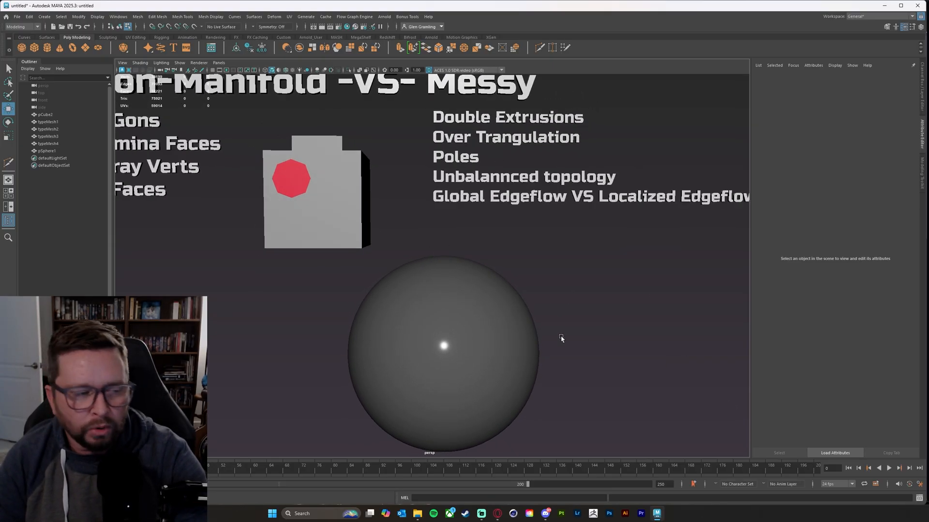
pyautogui.keyDown('alt'); pyautogui.moveTo(562, 337); pyautogui.dragTo(600, 383, button='middle'); pyautogui.keyUp('alt')
pyautogui.keyDown('alt'); pyautogui.moveTo(618, 373); pyautogui.dragTo(580, 362, button='right'); pyautogui.keyUp('alt')
pyautogui.keyDown('alt'); pyautogui.moveTo(574, 361); pyautogui.dragTo(558, 379); pyautogui.keyUp('alt')
pyautogui.moveTo(618, 364)
pyautogui.keyDown('alt'); pyautogui.mouseDown(button='middle')
pyautogui.moveTo(613, 343)
pyautogui.moveTo(606, 361)
pyautogui.mouseUp(button='middle'); pyautogui.keyUp('alt')
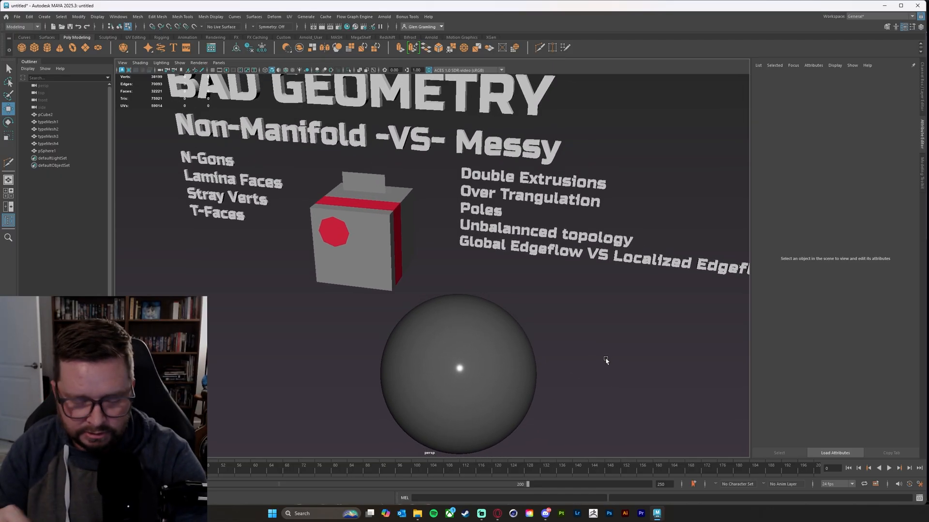
pyautogui.click(532, 361)
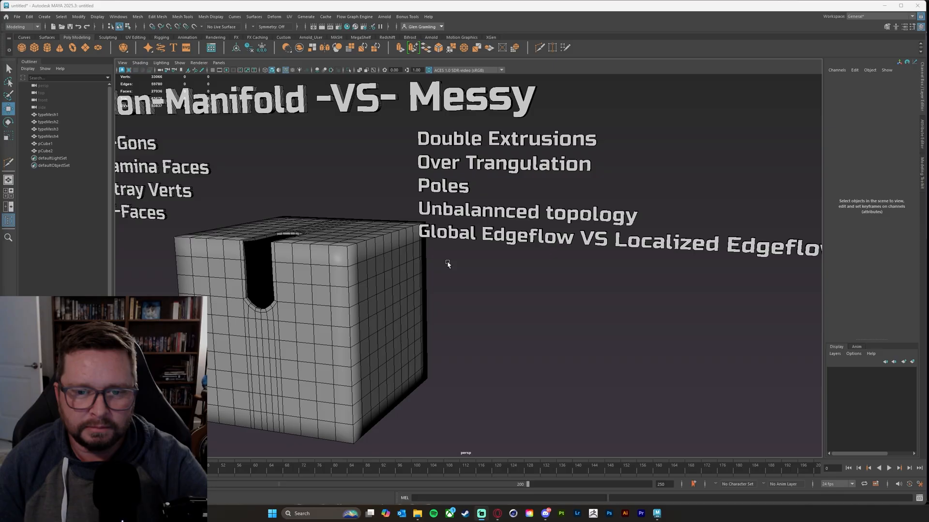
# - Examine the slotted cube's uneven edge spacing below and behind the slot alongside the Unbalanced topology entry
pyautogui.keyDown('alt'); pyautogui.moveTo(545, 302); pyautogui.dragTo(535, 305); pyautogui.keyUp('alt')
pyautogui.keyDown('alt'); pyautogui.moveTo(580, 310); pyautogui.dragTo(530, 302, button='middle'); pyautogui.keyUp('alt')
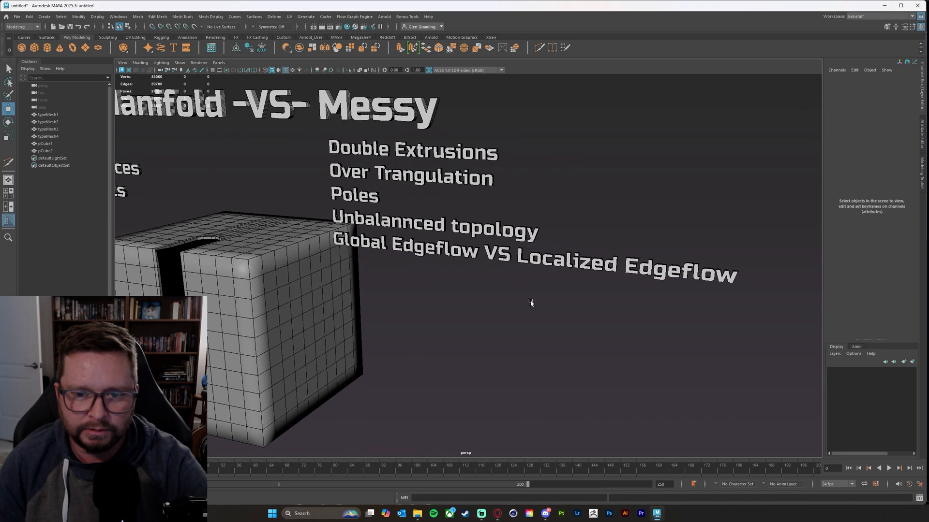
pyautogui.keyDown('alt'); pyautogui.moveTo(576, 310); pyautogui.dragTo(594, 348); pyautogui.keyUp('alt')
pyautogui.keyDown('alt'); pyautogui.moveTo(420, 346); pyautogui.dragTo(455, 287); pyautogui.keyUp('alt')
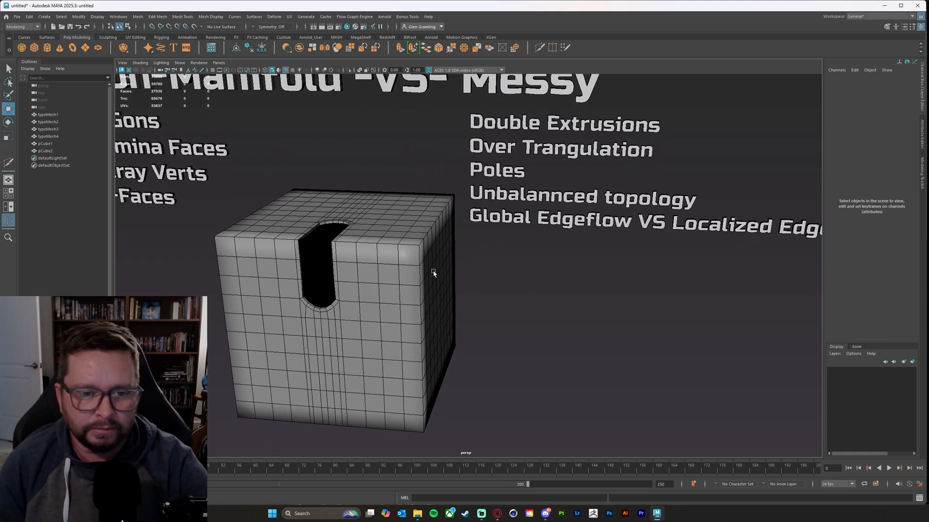
pyautogui.click(413, 268)
pyautogui.click(541, 315)
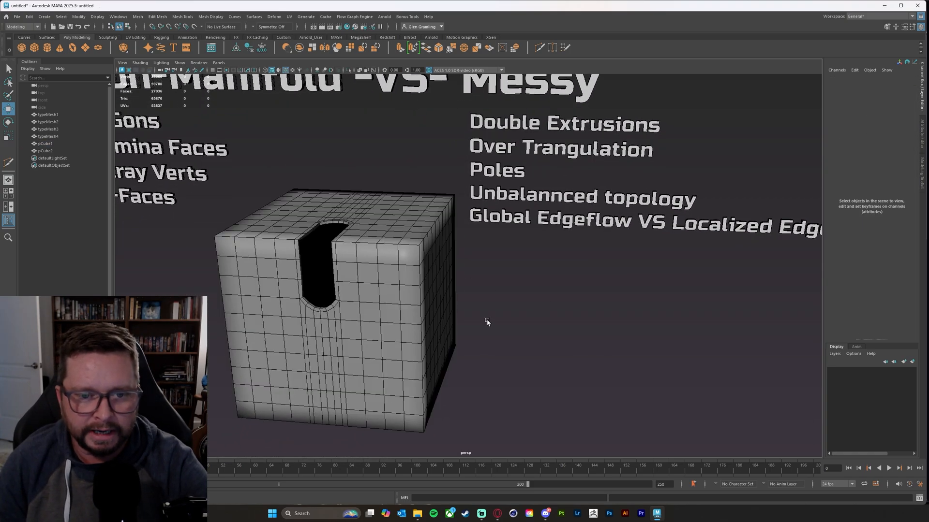
pyautogui.keyDown('alt'); pyautogui.moveTo(488, 322); pyautogui.dragTo(386, 305); pyautogui.keyUp('alt')
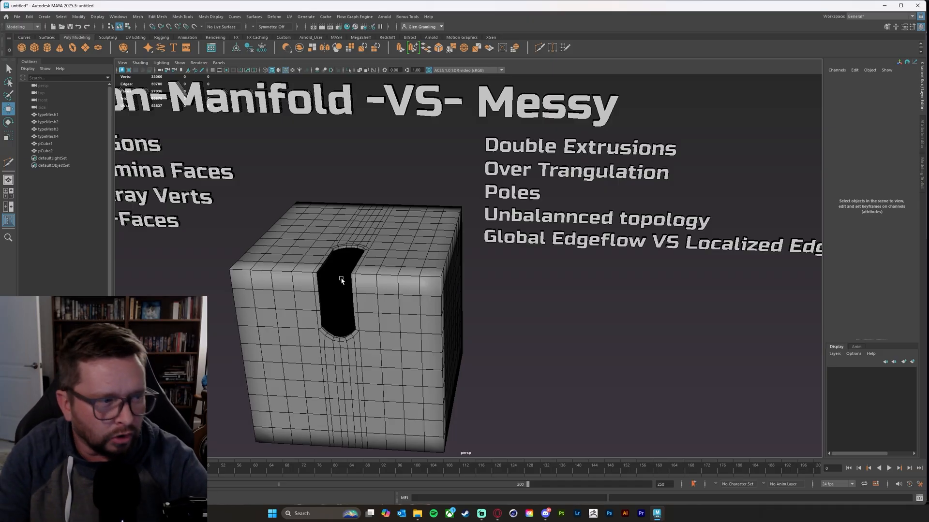
pyautogui.keyDown('alt'); pyautogui.moveTo(555, 359); pyautogui.dragTo(566, 367); pyautogui.keyUp('alt')
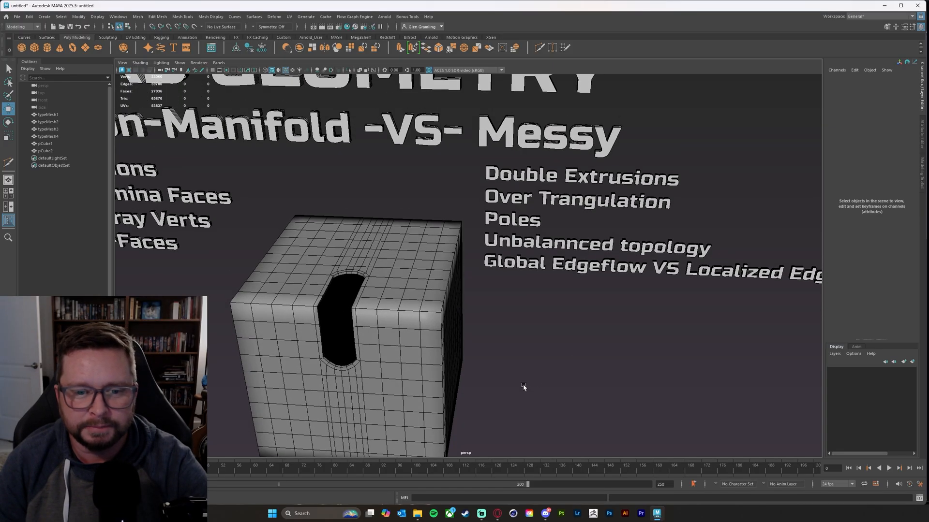
# - Select the upper slotted cube and examine its edge loops around the slot, the sides and the underside
pyautogui.keyDown('alt'); pyautogui.moveTo(523, 387); pyautogui.dragTo(568, 372, button='middle'); pyautogui.keyUp('alt')
pyautogui.scroll(4, 495, 370)
pyautogui.click(402, 316)
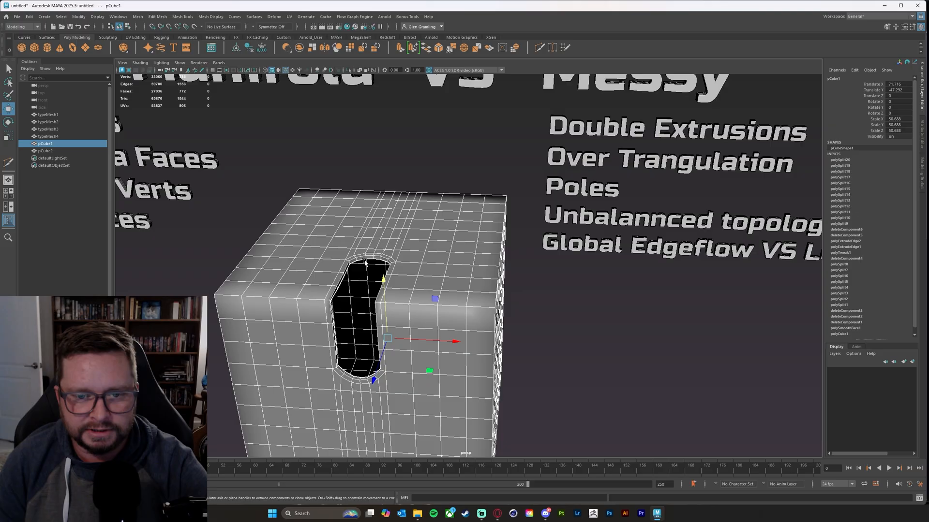
pyautogui.keyDown('alt'); pyautogui.moveTo(473, 421); pyautogui.dragTo(473, 398); pyautogui.keyUp('alt')
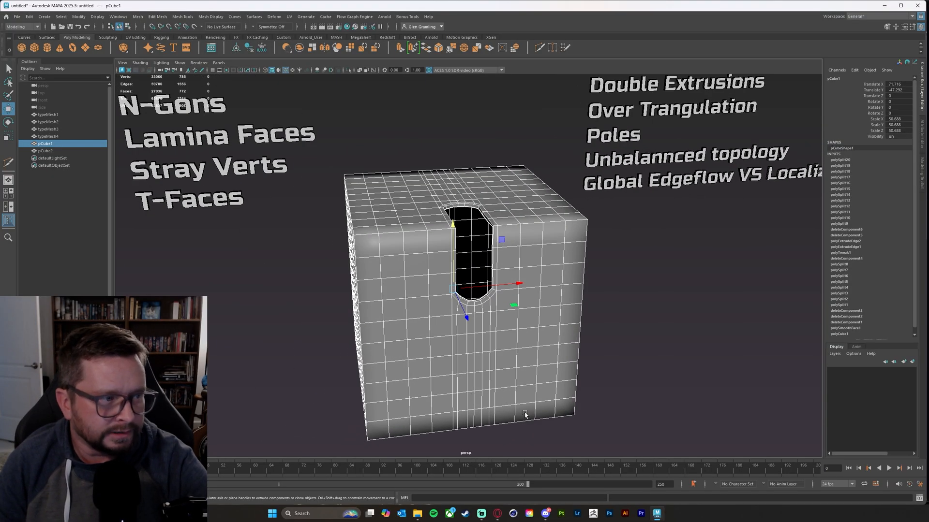
pyautogui.keyDown('alt'); pyautogui.moveTo(542, 390); pyautogui.dragTo(477, 388, button='middle'); pyautogui.keyUp('alt')
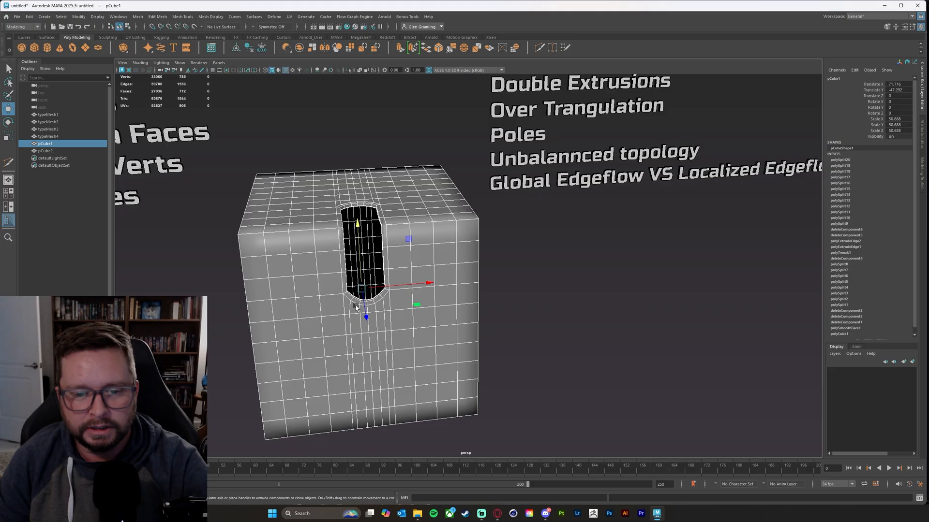
pyautogui.keyDown('alt'); pyautogui.moveTo(457, 346); pyautogui.dragTo(497, 336); pyautogui.keyUp('alt')
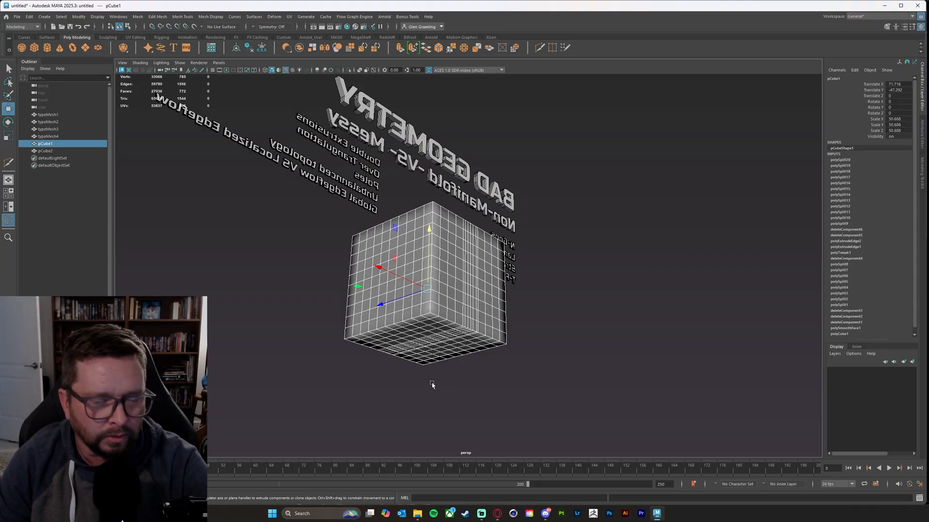
pyautogui.keyDown('alt'); pyautogui.moveTo(431, 385); pyautogui.dragTo(424, 339); pyautogui.keyUp('alt')
pyautogui.keyDown('alt'); pyautogui.moveTo(371, 315); pyautogui.dragTo(226, 231); pyautogui.keyUp('alt')
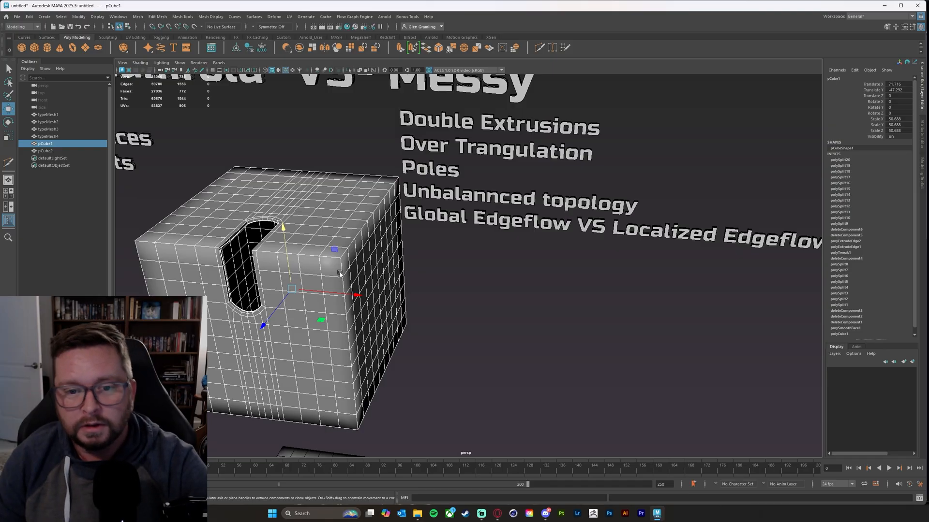
# - Compare the upper cube's edge loops with the Unbalanced topology and Global Edgeflow VS Localized Edgeflow entries
pyautogui.keyDown('alt'); pyautogui.moveTo(355, 301); pyautogui.dragTo(397, 333, button='middle'); pyautogui.keyUp('alt')
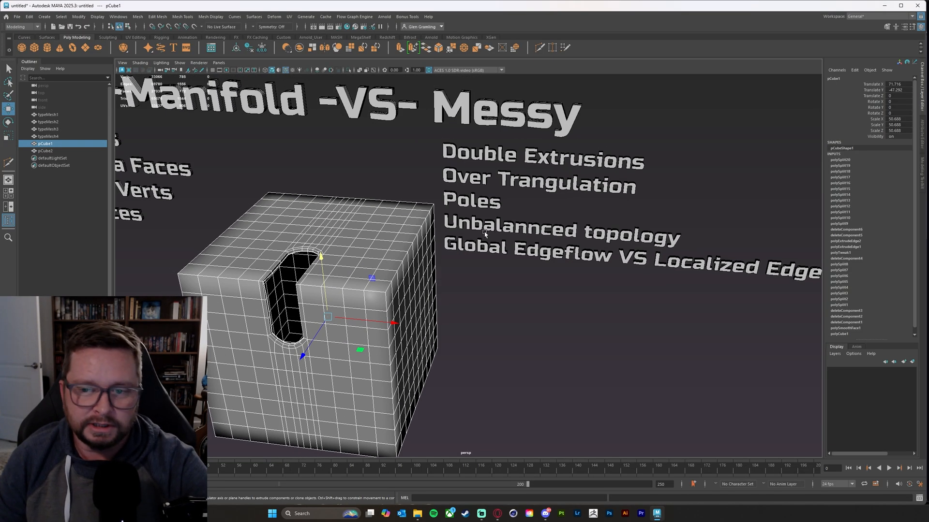
pyautogui.keyDown('alt'); pyautogui.moveTo(375, 226); pyautogui.dragTo(378, 236); pyautogui.keyUp('alt')
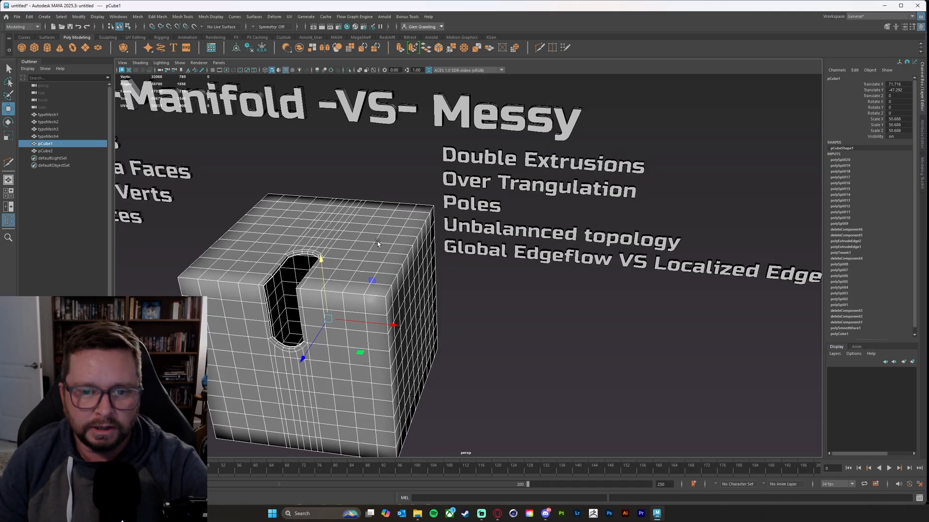
pyautogui.keyDown('alt'); pyautogui.moveTo(379, 236); pyautogui.dragTo(384, 249, button='middle'); pyautogui.keyUp('alt')
pyautogui.moveTo(442, 366)
pyautogui.keyDown('alt'); pyautogui.mouseDown()
pyautogui.moveTo(423, 359)
pyautogui.moveTo(402, 330)
pyautogui.moveTo(432, 310)
pyautogui.moveTo(450, 329)
pyautogui.moveTo(454, 352)
pyautogui.mouseUp(); pyautogui.keyUp('alt')
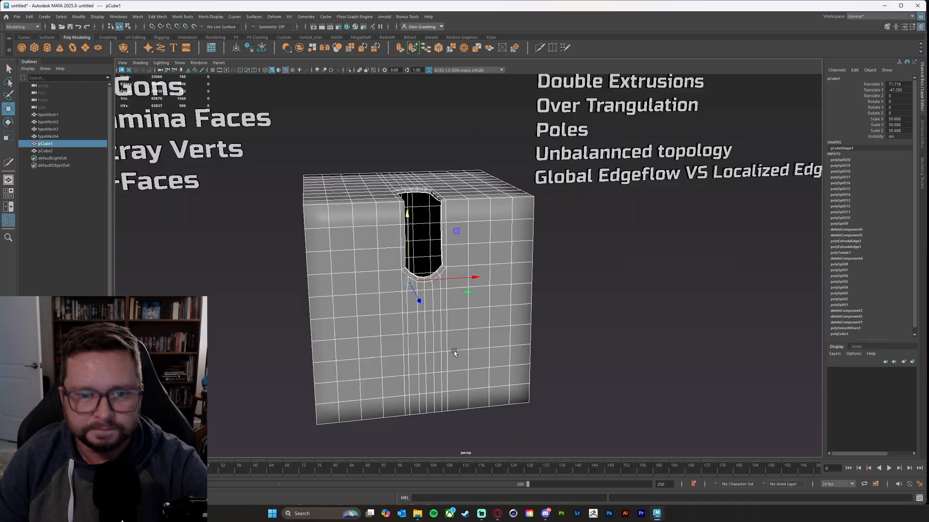
pyautogui.keyDown('alt'); pyautogui.moveTo(418, 310); pyautogui.dragTo(411, 318, button='middle'); pyautogui.keyUp('alt')
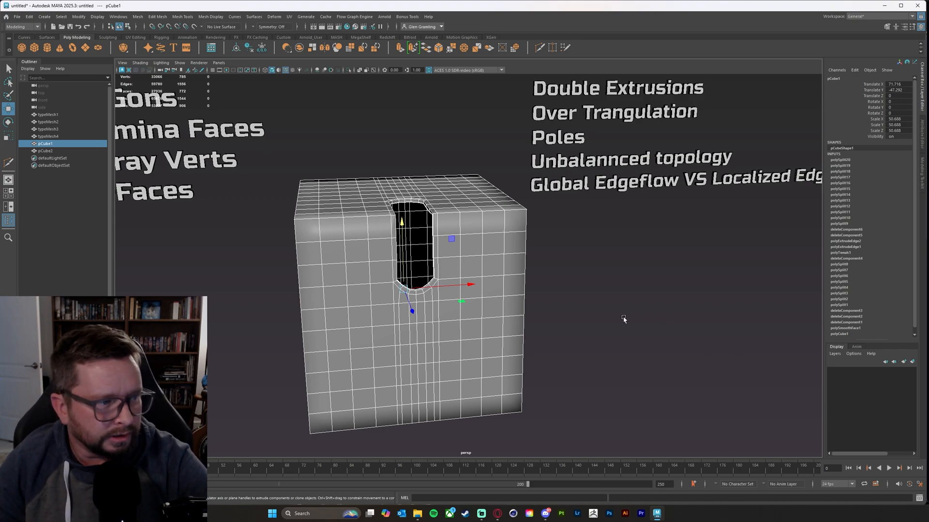
pyautogui.keyDown('alt'); pyautogui.moveTo(669, 332); pyautogui.dragTo(621, 334); pyautogui.keyUp('alt')
pyautogui.keyDown('alt'); pyautogui.moveTo(605, 330); pyautogui.dragTo(595, 340, button='middle'); pyautogui.keyUp('alt')
pyautogui.keyDown('alt'); pyautogui.moveTo(665, 343); pyautogui.dragTo(602, 316, button='right'); pyautogui.keyUp('alt')
pyautogui.keyDown('alt'); pyautogui.moveTo(455, 241); pyautogui.dragTo(503, 244, button='middle'); pyautogui.keyUp('alt')
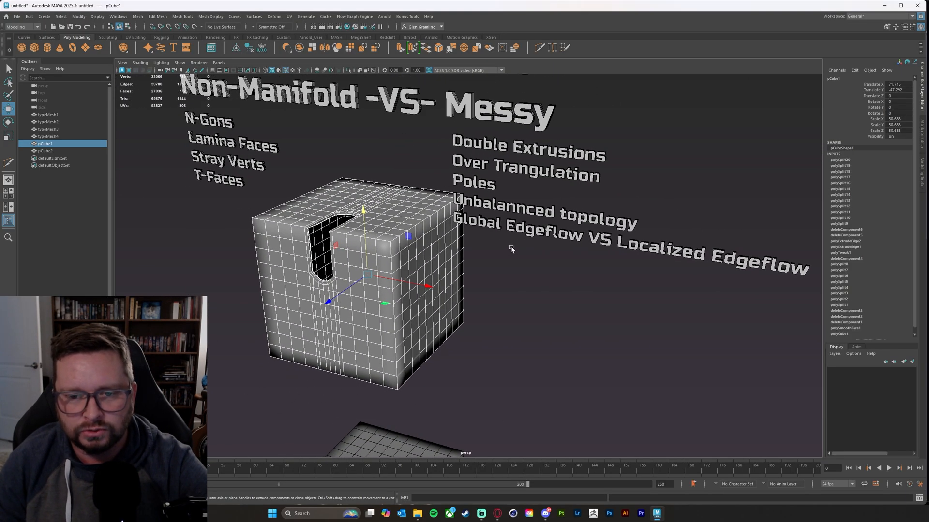
pyautogui.keyDown('alt'); pyautogui.moveTo(512, 248); pyautogui.dragTo(525, 246); pyautogui.keyUp('alt')
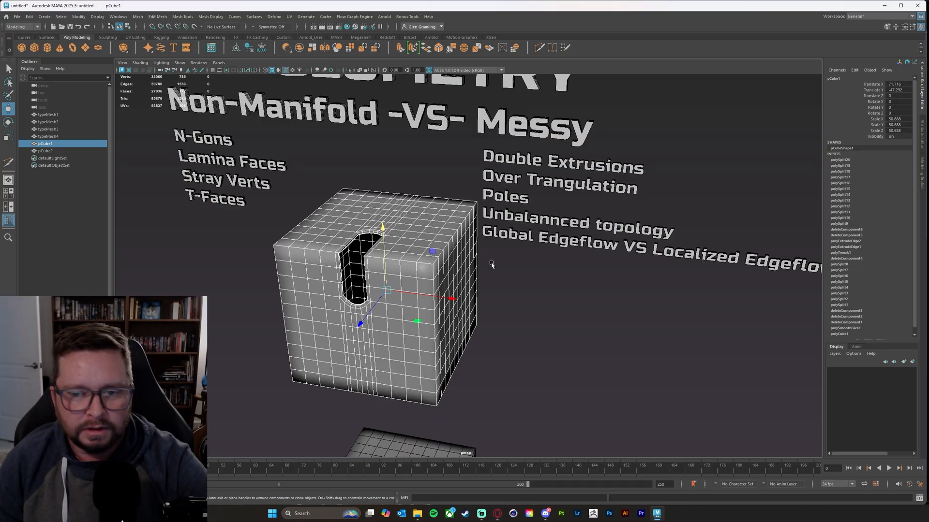
pyautogui.keyDown('alt'); pyautogui.moveTo(667, 268); pyautogui.dragTo(591, 220, button='middle'); pyautogui.keyUp('alt')
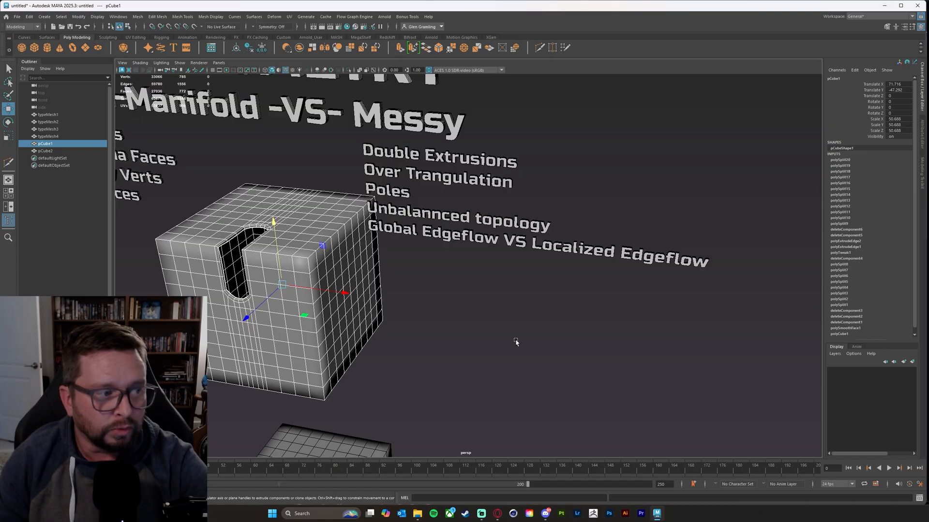
# - Select the lower slotted cube and compare its edge layout with the upper cube's from several angles
pyautogui.keyDown('alt'); pyautogui.moveTo(479, 354); pyautogui.dragTo(555, 261, button='middle'); pyautogui.keyUp('alt')
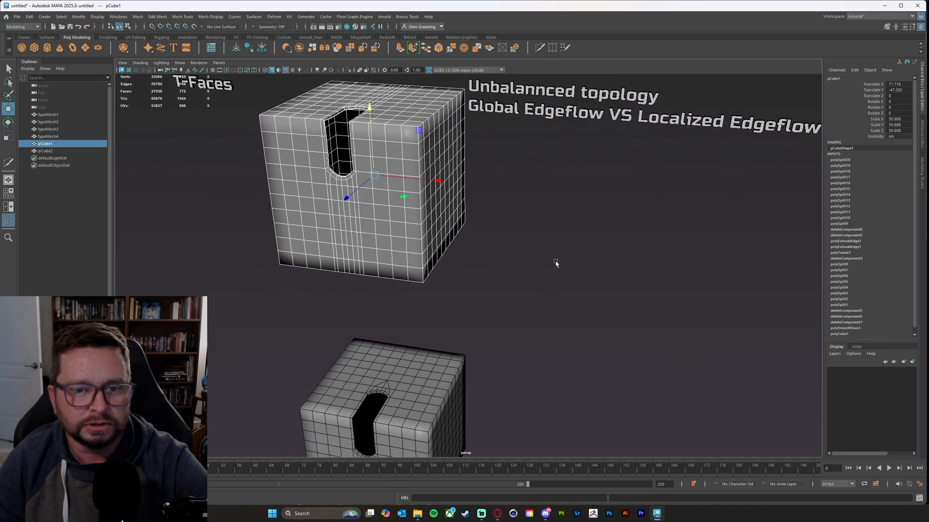
pyautogui.keyDown('alt'); pyautogui.moveTo(447, 379); pyautogui.dragTo(445, 361, button='middle'); pyautogui.keyUp('alt')
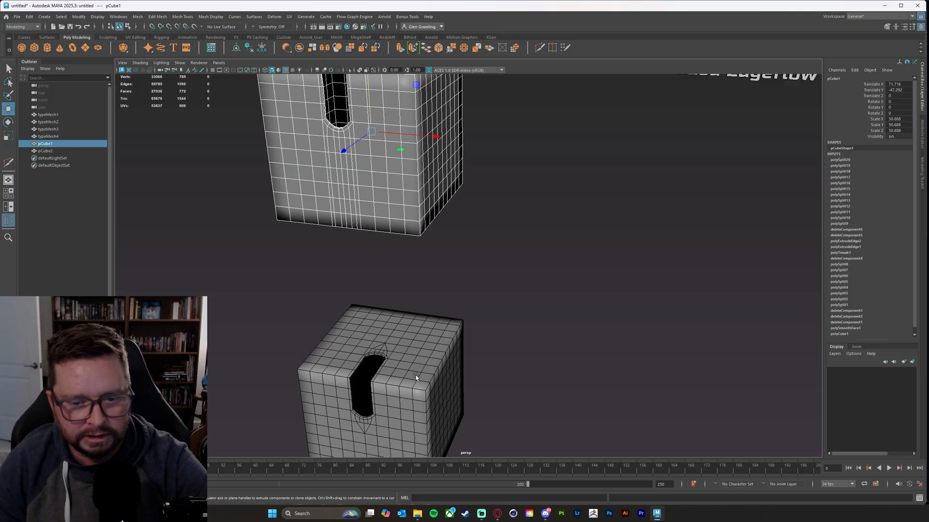
pyautogui.keyDown('alt'); pyautogui.moveTo(416, 378); pyautogui.dragTo(424, 369); pyautogui.keyUp('alt')
pyautogui.click(424, 368)
pyautogui.keyDown('alt'); pyautogui.moveTo(494, 418); pyautogui.dragTo(362, 304, button='middle'); pyautogui.keyUp('alt')
pyautogui.keyDown('alt'); pyautogui.moveTo(317, 298); pyautogui.dragTo(326, 311); pyautogui.keyUp('alt')
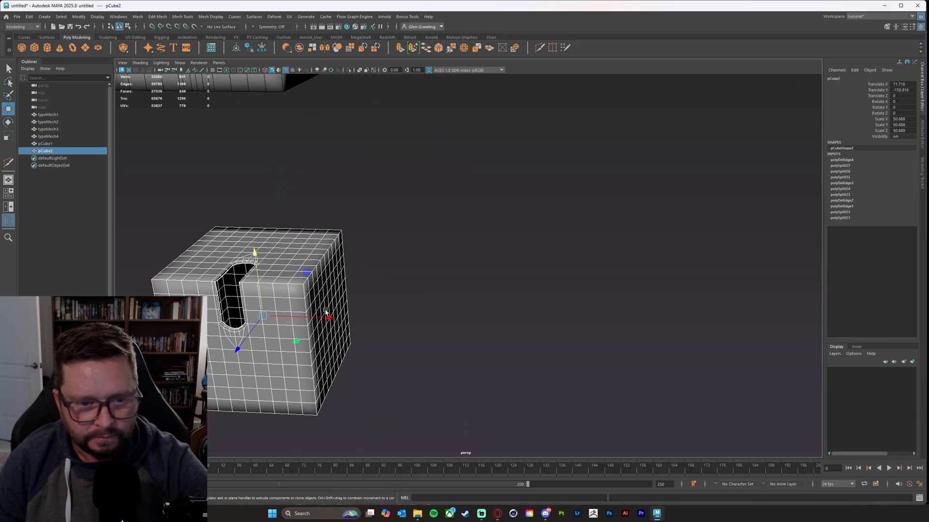
pyautogui.keyDown('alt'); pyautogui.moveTo(270, 333); pyautogui.dragTo(377, 336, button='middle'); pyautogui.keyUp('alt')
pyautogui.keyDown('alt'); pyautogui.moveTo(464, 230); pyautogui.dragTo(457, 259); pyautogui.keyUp('alt')
pyautogui.keyDown('alt'); pyautogui.moveTo(457, 259); pyautogui.dragTo(474, 298, button='middle'); pyautogui.keyUp('alt')
pyautogui.keyDown('alt'); pyautogui.moveTo(474, 297); pyautogui.dragTo(395, 227); pyautogui.keyUp('alt')
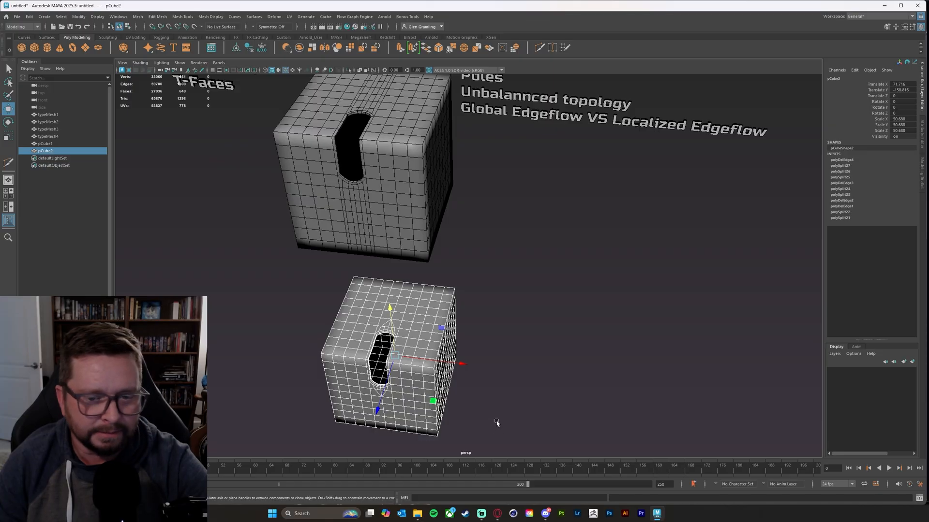
# - Examine the localized edgeflow around both rounded ends of the lower cube's slot at close range
pyautogui.keyDown('alt'); pyautogui.moveTo(497, 422); pyautogui.dragTo(514, 378, button='middle'); pyautogui.keyUp('alt')
pyautogui.scroll(5, 472, 361)
pyautogui.keyDown('alt'); pyautogui.moveTo(472, 361); pyautogui.dragTo(318, 215); pyautogui.keyUp('alt')
pyautogui.click(550, 293)
pyautogui.click(357, 263)
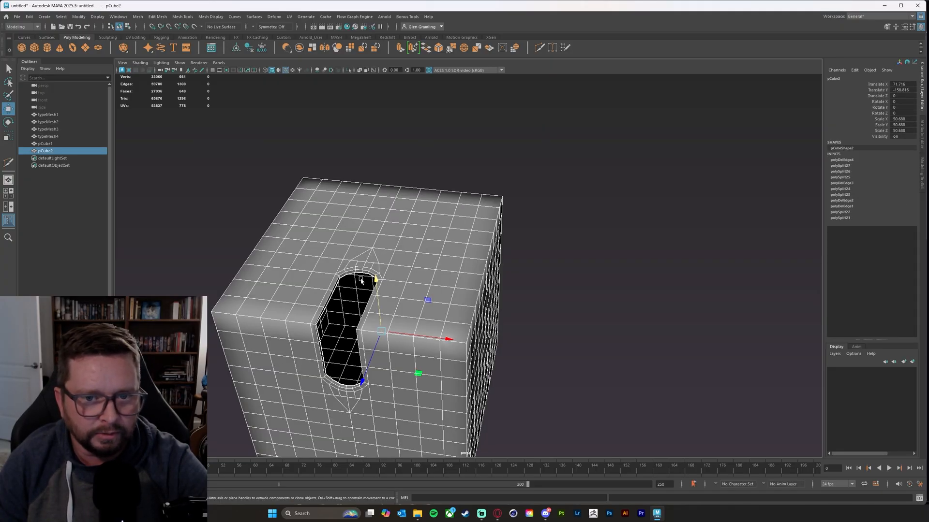
pyautogui.scroll(-5, 422, 432)
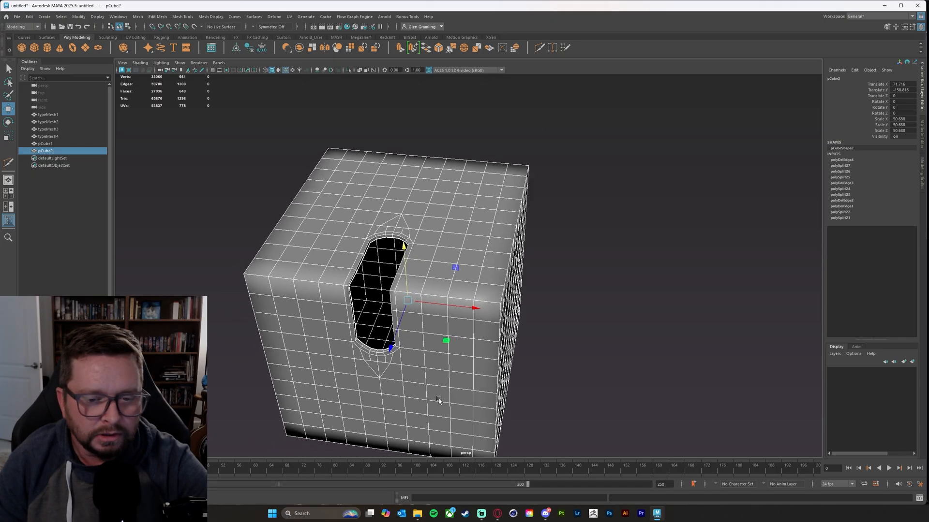
pyautogui.scroll(5, 451, 382)
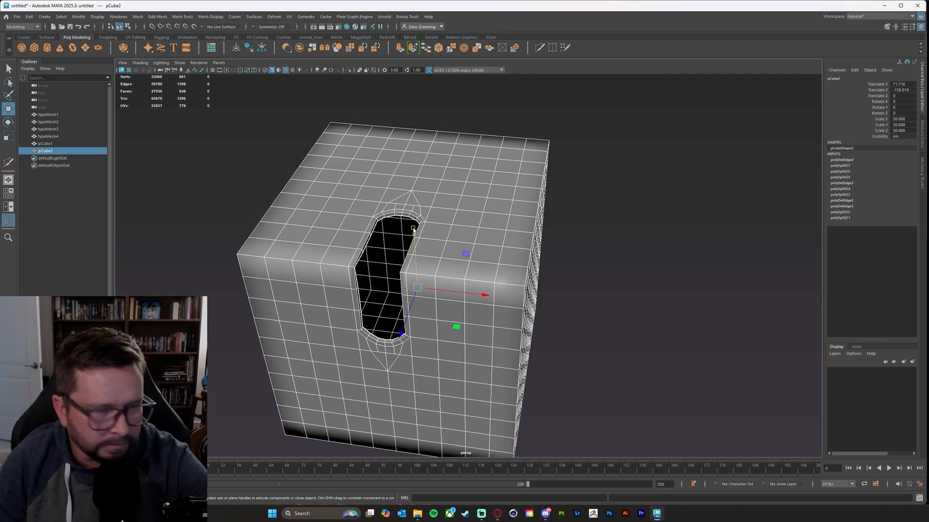
pyautogui.keyDown('alt'); pyautogui.moveTo(396, 372); pyautogui.dragTo(390, 396); pyautogui.keyUp('alt')
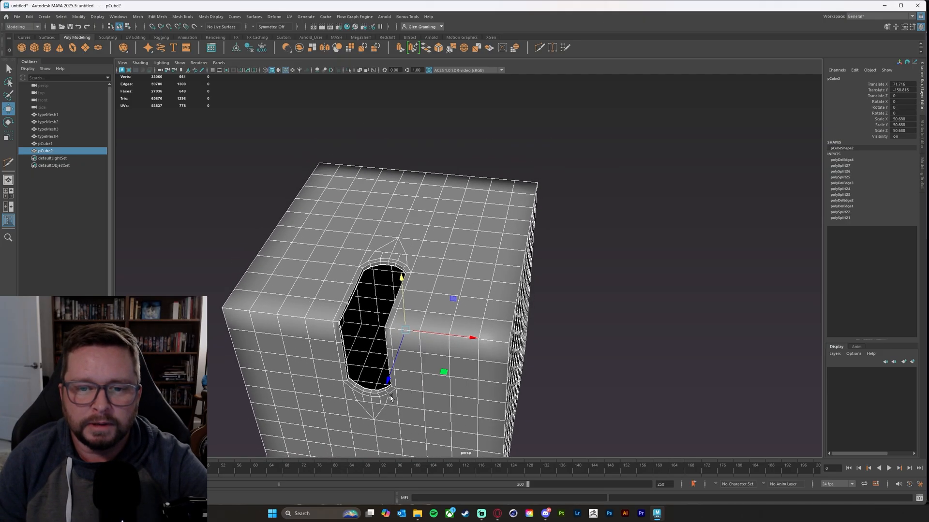
pyautogui.scroll(5, 390, 395)
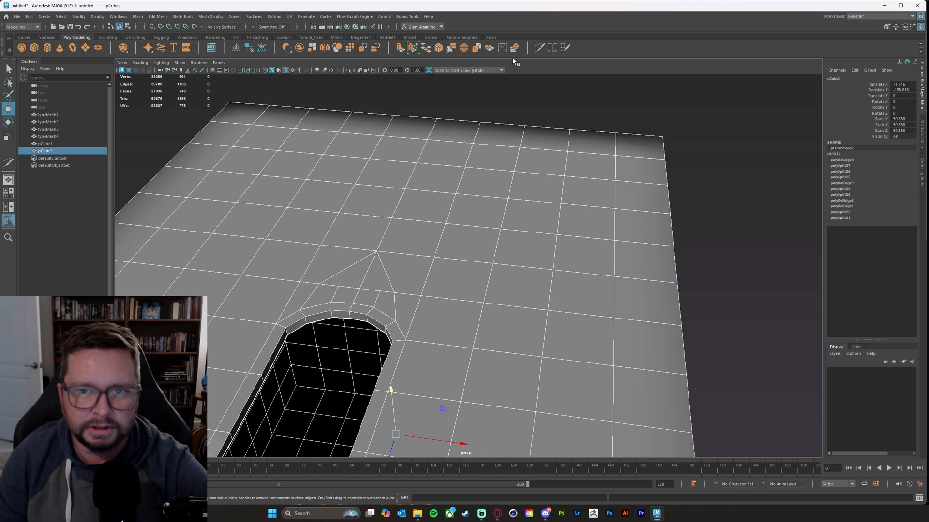
# - Activate the Multi-Cut tool on the lower cube and inspect the edges converging above and below its slot
pyautogui.click(538, 48)
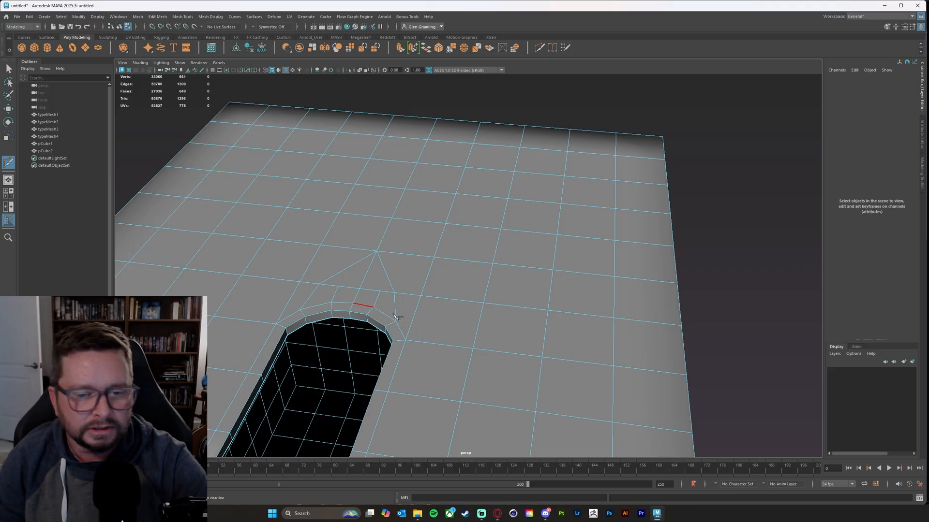
pyautogui.click(369, 404)
pyautogui.keyDown('alt'); pyautogui.moveTo(351, 412); pyautogui.dragTo(438, 346, button='middle'); pyautogui.keyUp('alt')
pyautogui.scroll(-5, 436, 350)
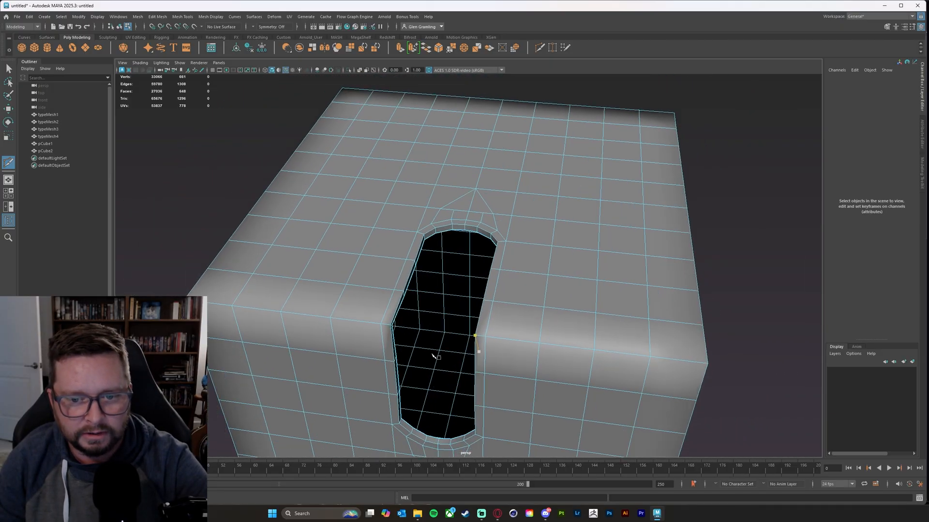
pyautogui.keyDown('alt'); pyautogui.moveTo(474, 413); pyautogui.dragTo(474, 369); pyautogui.keyUp('alt')
pyautogui.scroll(-1, 459, 363)
pyautogui.scroll(-2, 495, 291)
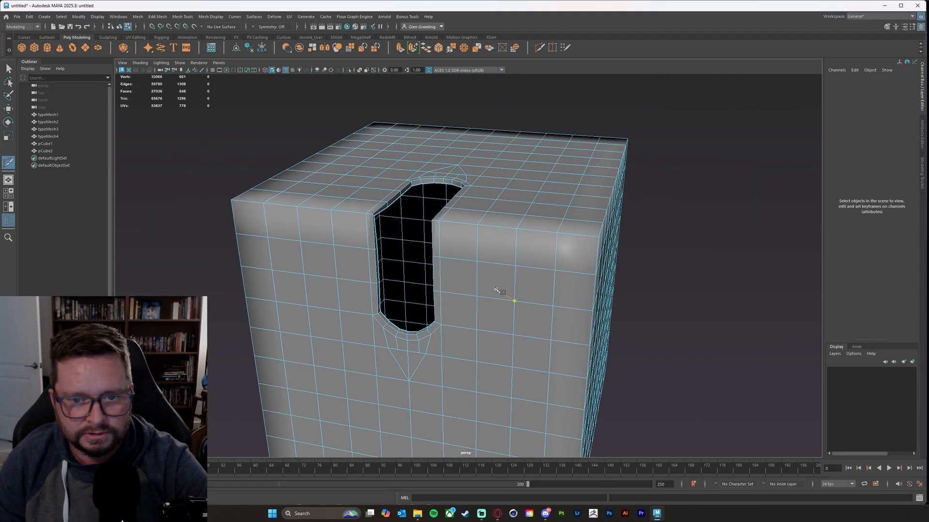
pyautogui.keyDown('alt'); pyautogui.moveTo(495, 291); pyautogui.dragTo(483, 306); pyautogui.keyUp('alt')
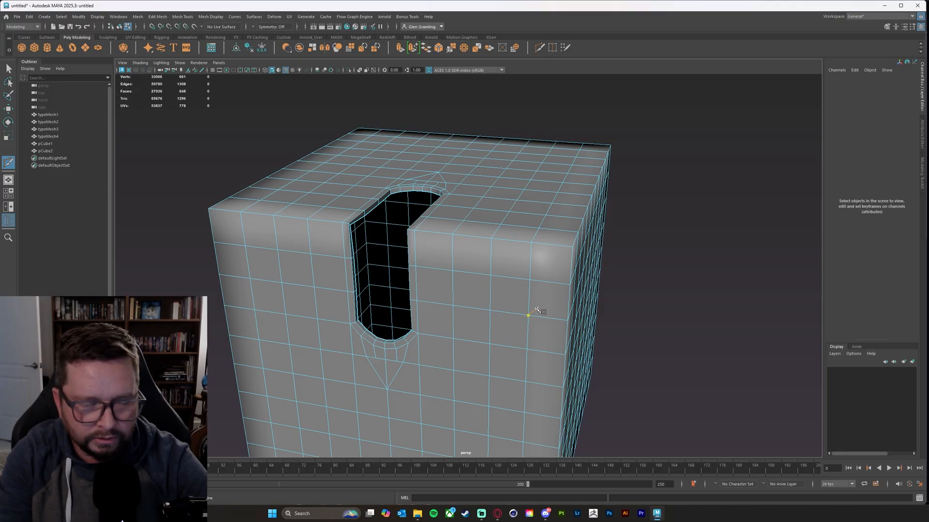
pyautogui.press('alt')
pyautogui.keyDown('alt'); pyautogui.moveTo(594, 187); pyautogui.dragTo(605, 192, button='middle'); pyautogui.keyUp('alt')
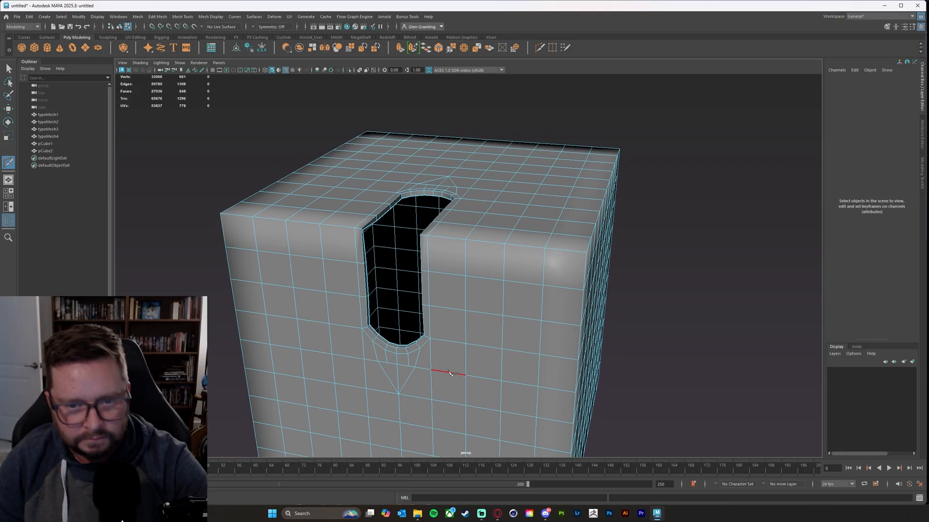
# - Return to the upper cube and examine the edge loops running from its slot across the whole cube
pyautogui.keyDown('alt'); pyautogui.moveTo(586, 218); pyautogui.dragTo(539, 433); pyautogui.keyUp('alt')
pyautogui.scroll(-8, 620, 245)
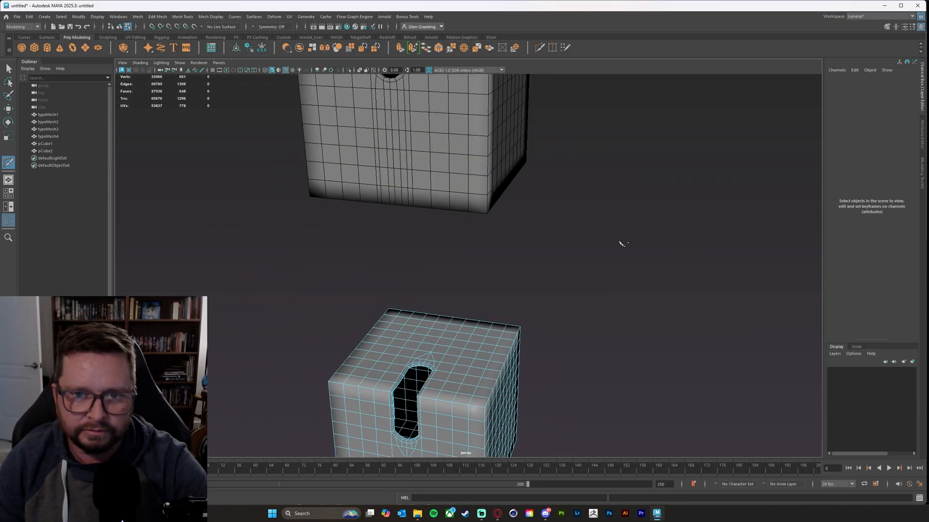
pyautogui.keyDown('alt'); pyautogui.moveTo(502, 195); pyautogui.dragTo(514, 281, button='middle'); pyautogui.keyUp('alt')
pyautogui.scroll(4, 546, 235)
pyautogui.keyDown('alt'); pyautogui.moveTo(514, 280); pyautogui.dragTo(538, 272, button='right'); pyautogui.keyUp('alt')
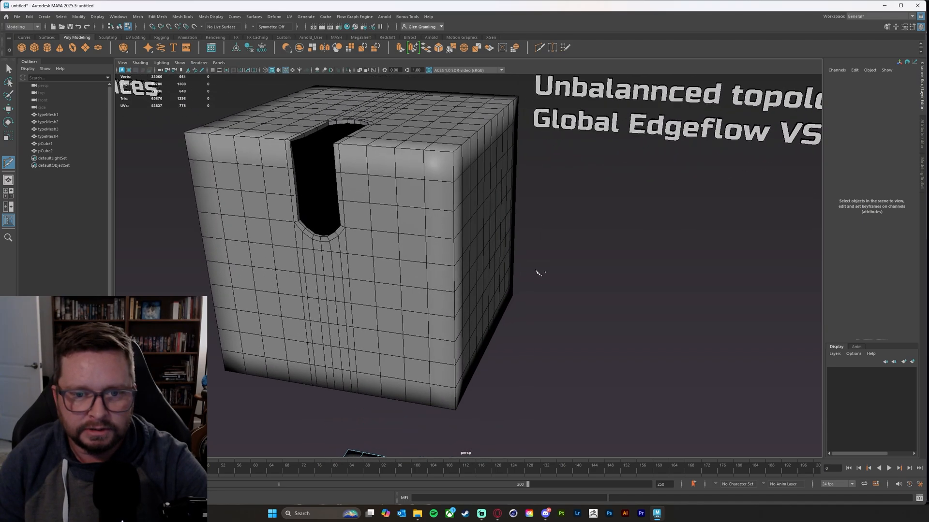
pyautogui.keyDown('alt'); pyautogui.moveTo(535, 268); pyautogui.dragTo(534, 294, button='middle'); pyautogui.keyUp('alt')
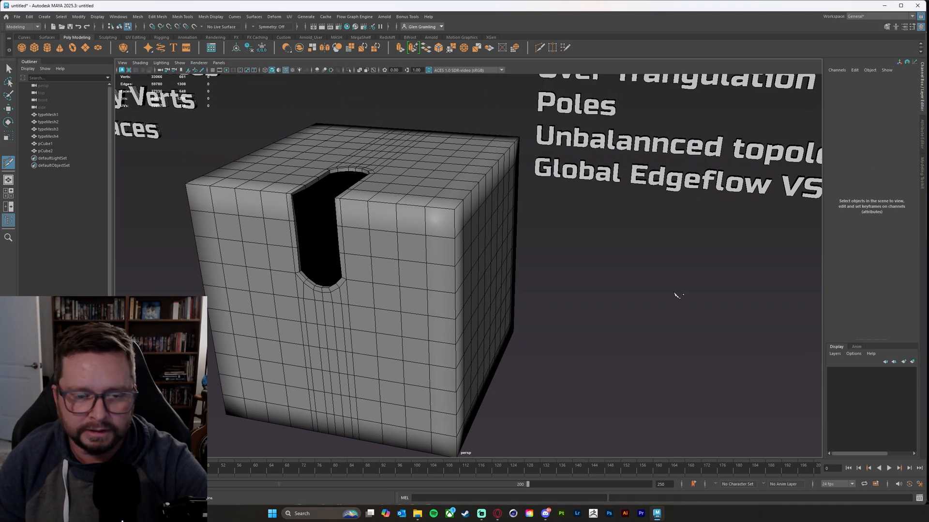
pyautogui.keyDown('alt'); pyautogui.moveTo(677, 295); pyautogui.dragTo(641, 309, button='middle'); pyautogui.keyUp('alt')
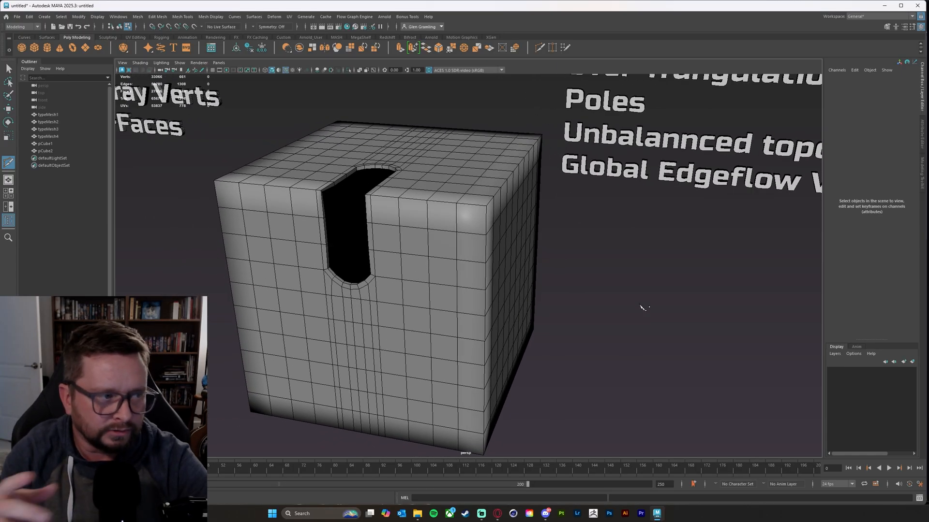
pyautogui.scroll(-10, 487, 312)
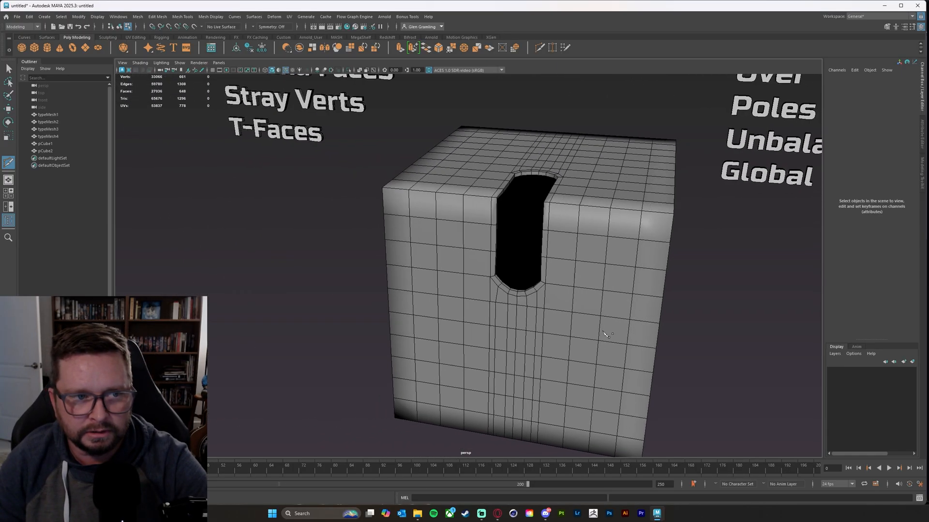
# - Leave Multi-Cut, return the lower cube to object mode, and select the upper slotted cube with both cubes in view
pyautogui.keyDown('alt'); pyautogui.moveTo(546, 307); pyautogui.dragTo(531, 293, button='middle'); pyautogui.keyUp('alt')
pyautogui.keyDown('alt'); pyautogui.moveTo(538, 331); pyautogui.dragTo(570, 307); pyautogui.keyUp('alt')
pyautogui.keyDown('alt'); pyautogui.moveTo(570, 306); pyautogui.dragTo(558, 311, button='middle'); pyautogui.keyUp('alt')
pyautogui.press('w')
pyautogui.keyDown('alt'); pyautogui.moveTo(514, 358); pyautogui.dragTo(516, 346, button='middle'); pyautogui.keyUp('alt')
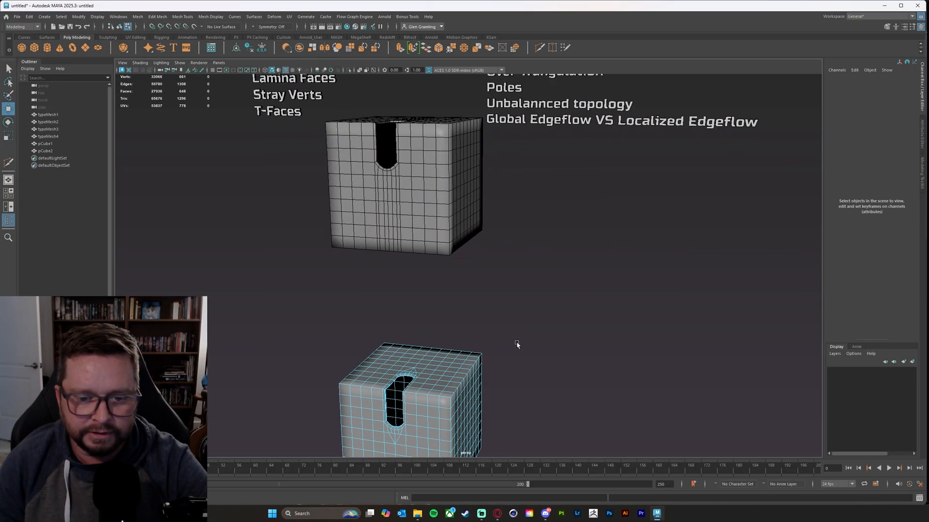
pyautogui.moveTo(461, 298); pyautogui.dragTo(493, 314, button='right')
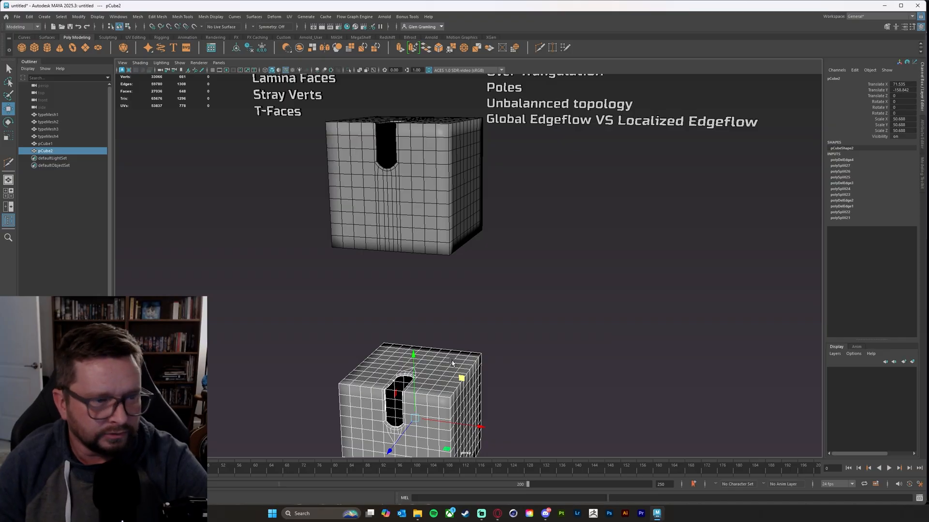
pyautogui.click(402, 214)
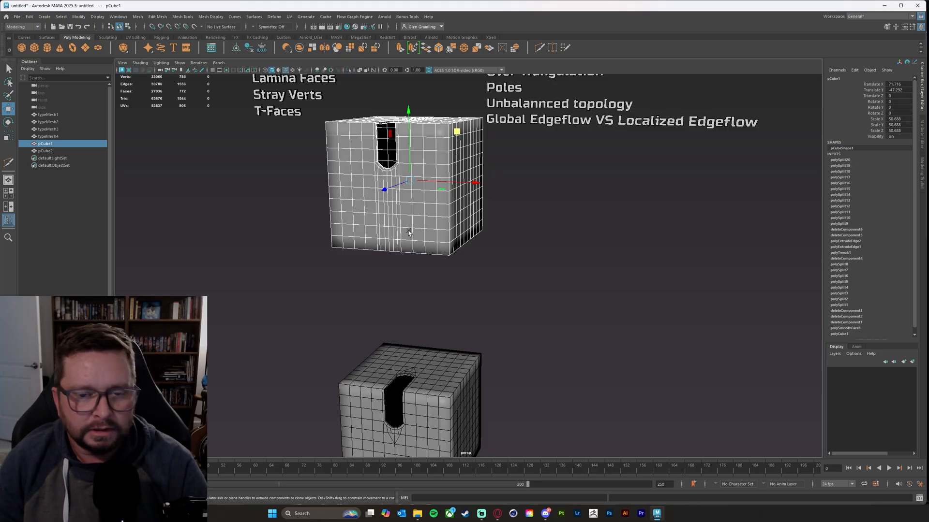
pyautogui.keyDown('alt'); pyautogui.moveTo(490, 326); pyautogui.dragTo(497, 298, button='middle'); pyautogui.keyUp('alt')
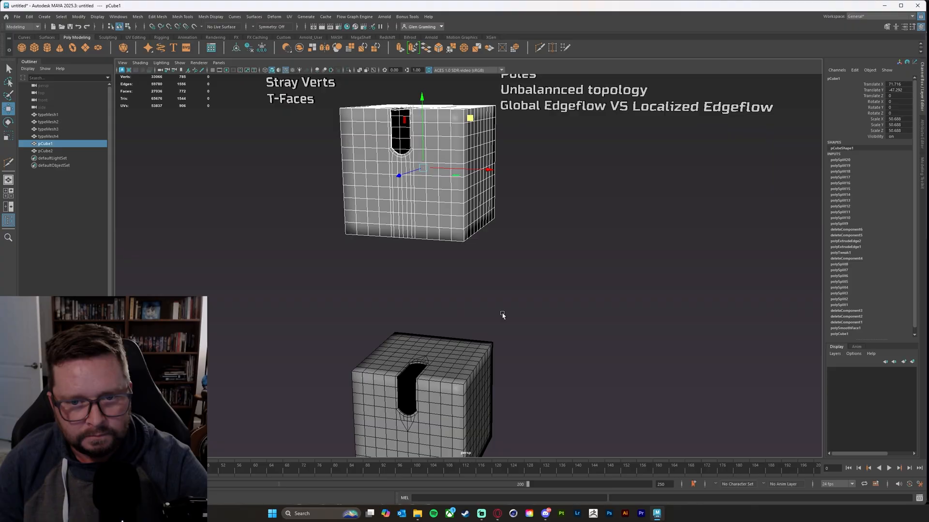
# - Compare the global edgeflow of the upper slotted cube with the localized edgeflow of the lower one, selecting each in turn
pyautogui.keyDown('alt'); pyautogui.moveTo(556, 293); pyautogui.dragTo(520, 293, button='right'); pyautogui.keyUp('alt')
pyautogui.keyDown('alt'); pyautogui.moveTo(520, 292); pyautogui.dragTo(515, 275, button='middle'); pyautogui.keyUp('alt')
pyautogui.click(462, 351)
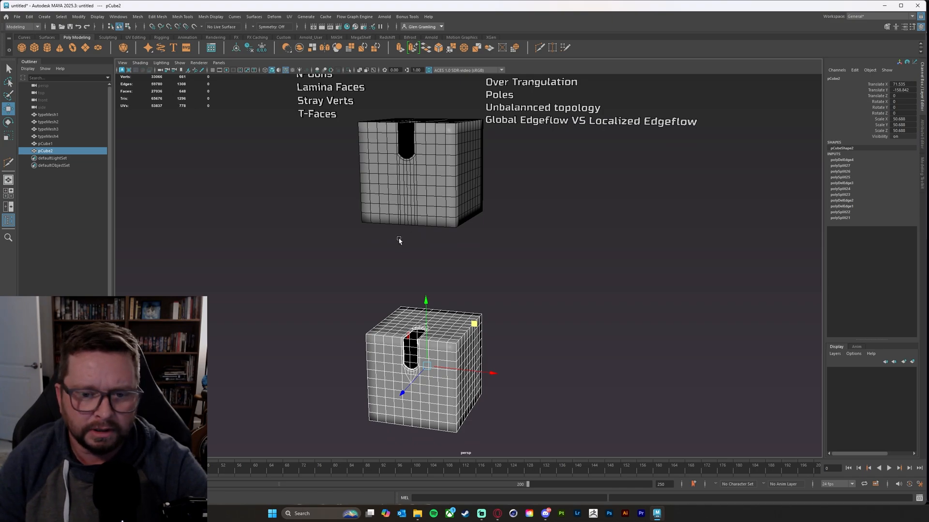
pyautogui.keyDown('alt'); pyautogui.moveTo(398, 240); pyautogui.dragTo(384, 245, button='middle'); pyautogui.keyUp('alt')
pyautogui.click(412, 179)
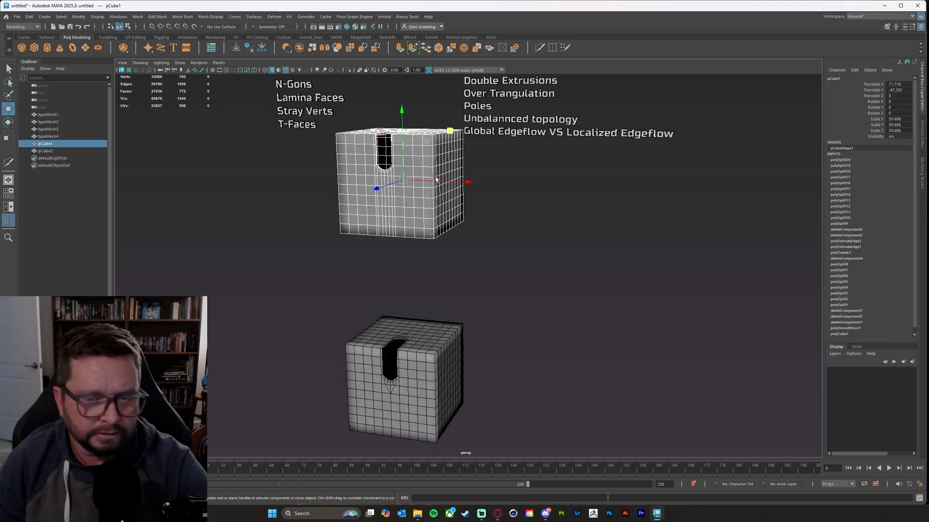
pyautogui.keyDown('alt'); pyautogui.moveTo(552, 314); pyautogui.dragTo(556, 283, button='middle'); pyautogui.keyUp('alt')
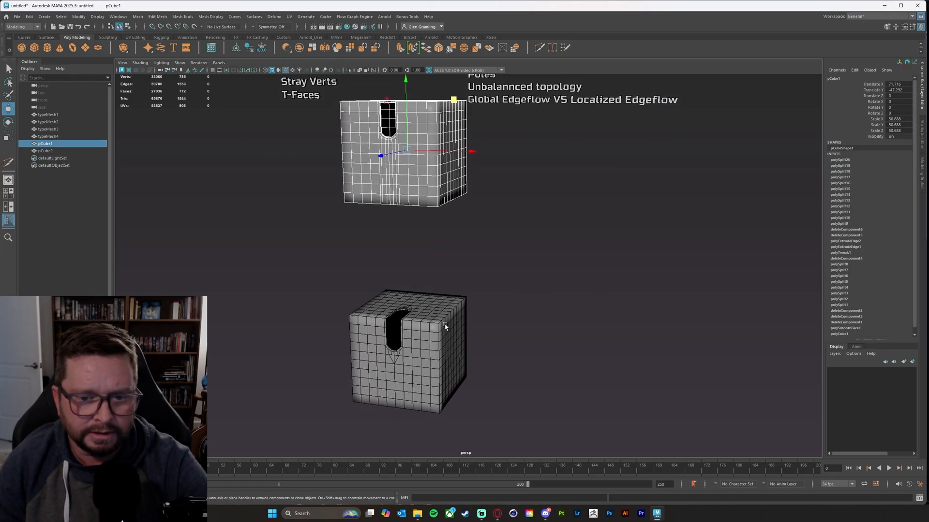
pyautogui.click(423, 334)
pyautogui.keyDown('alt'); pyautogui.moveTo(406, 204); pyautogui.dragTo(396, 230, button='middle'); pyautogui.keyUp('alt')
pyautogui.click(392, 196)
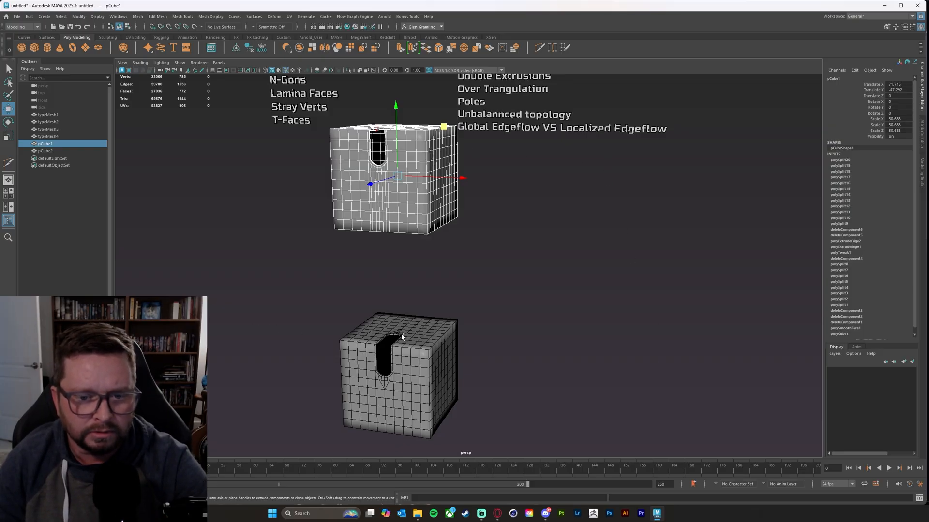
# - Select the lower slotted cube and move it up and along X so it sits beside the upper cube
pyautogui.click(421, 330)
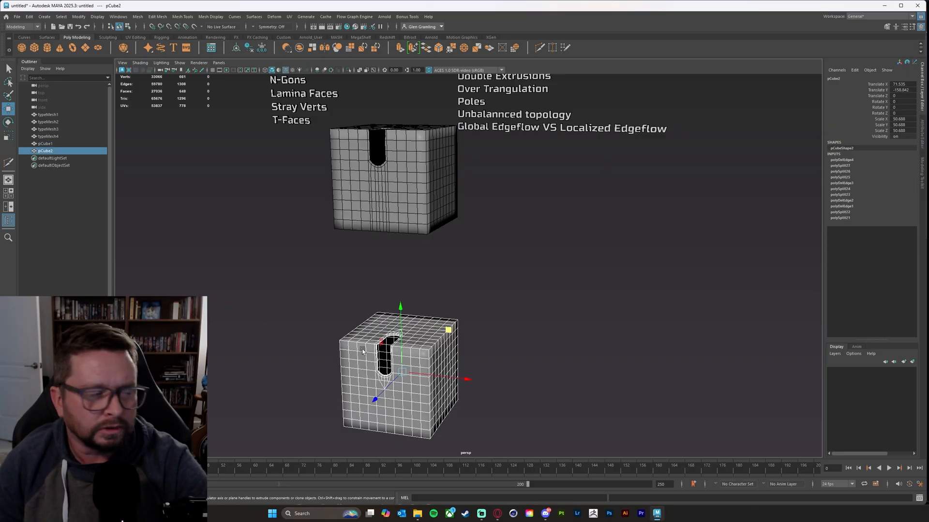
pyautogui.keyDown('alt'); pyautogui.moveTo(583, 290); pyautogui.dragTo(617, 317, button='middle'); pyautogui.keyUp('alt')
pyautogui.scroll(-1, 617, 317)
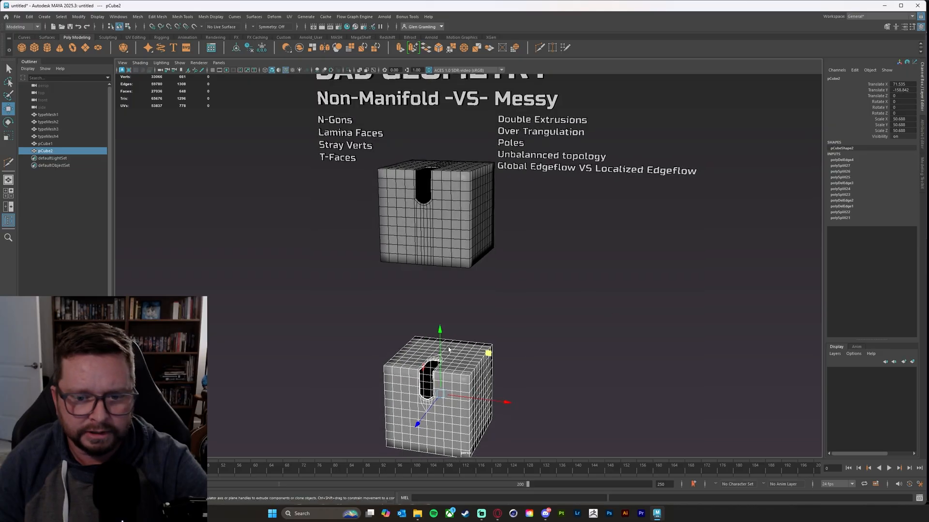
pyautogui.moveTo(439, 337); pyautogui.dragTo(438, 187)
pyautogui.moveTo(505, 257); pyautogui.dragTo(610, 270)
pyautogui.moveTo(547, 220); pyautogui.dragTo(543, 187)
# - Select the slotted cube with the global edgeflow and lower it to about -55.2 in Y, near the other cube's height
pyautogui.keyDown('alt'); pyautogui.moveTo(543, 187); pyautogui.dragTo(517, 217); pyautogui.keyUp('alt')
pyautogui.keyDown('alt'); pyautogui.moveTo(450, 235); pyautogui.dragTo(353, 279, button='middle'); pyautogui.keyUp('alt')
pyautogui.keyDown('alt'); pyautogui.moveTo(353, 279); pyautogui.dragTo(385, 284); pyautogui.keyUp('alt')
pyautogui.click(385, 284)
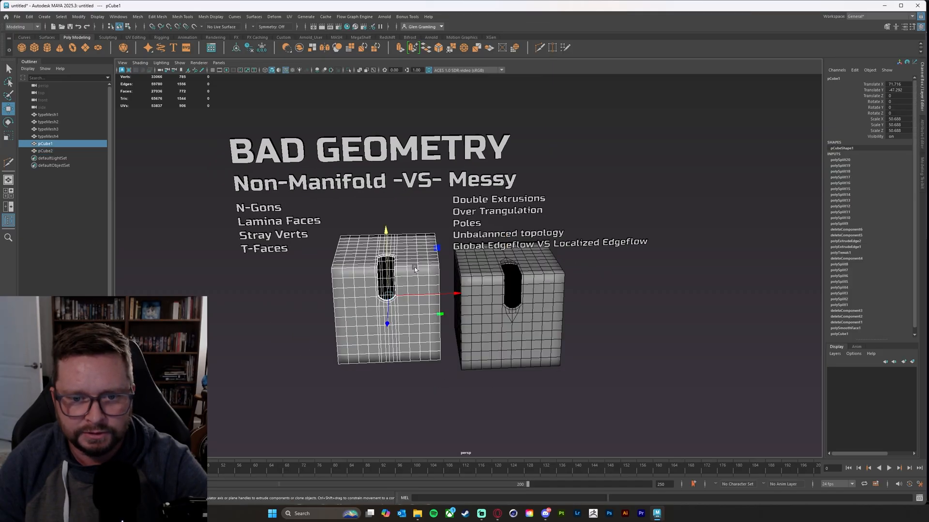
pyautogui.moveTo(387, 245); pyautogui.dragTo(386, 257)
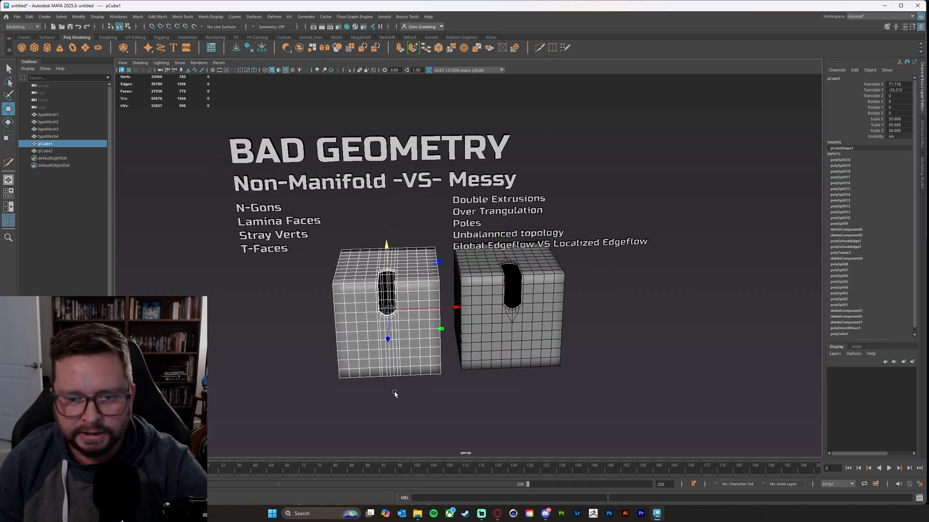
# - Add the localized edgeflow cube to the selection and shift both cubes together along negative X beneath the topic lists
pyautogui.keyDown('shift'); pyautogui.click(524, 347); pyautogui.keyUp('shift')
pyautogui.moveTo(566, 302); pyautogui.dragTo(517, 299)
pyautogui.keyDown('alt'); pyautogui.moveTo(536, 280); pyautogui.dragTo(541, 283, button='middle'); pyautogui.keyUp('alt')
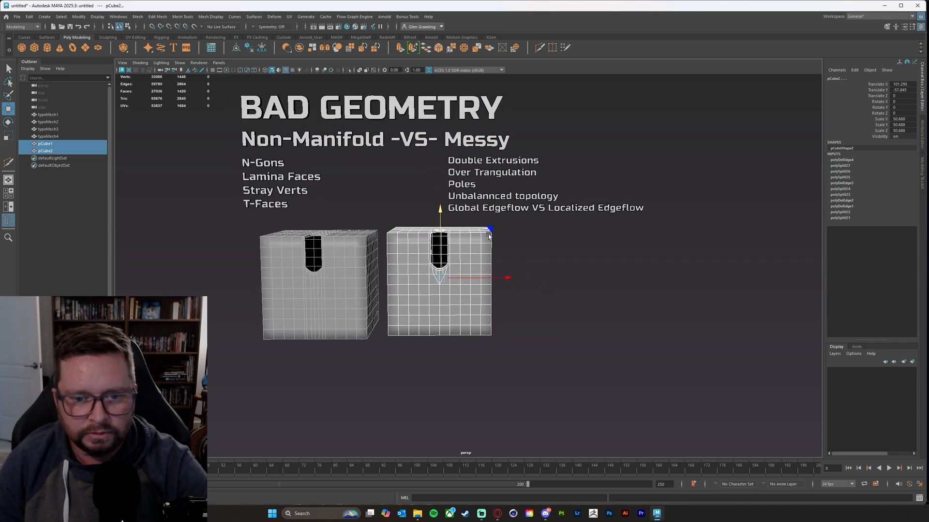
# - Deselect both cubes and examine them side by side together with the bad geometry heading and topic lists
pyautogui.click(528, 280)
pyautogui.keyDown('alt'); pyautogui.moveTo(528, 280); pyautogui.dragTo(553, 285); pyautogui.keyUp('alt')
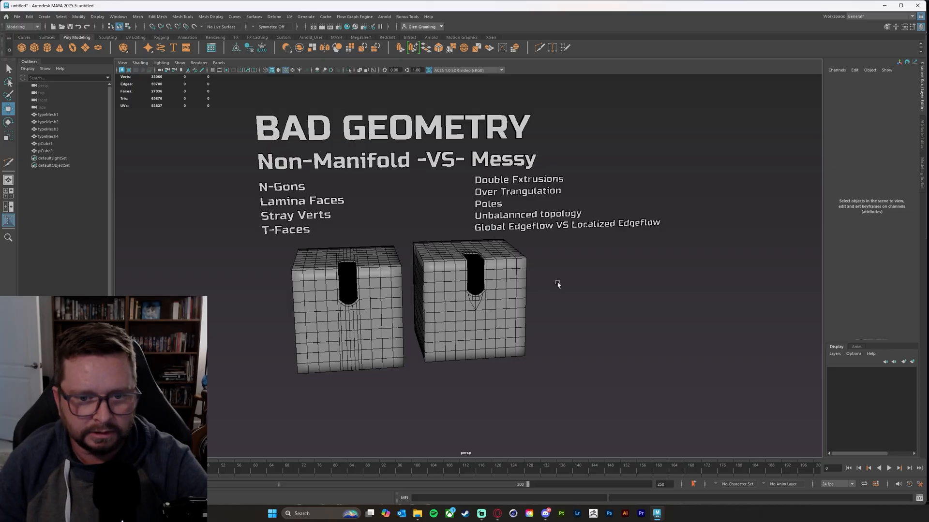
pyautogui.keyDown('alt'); pyautogui.moveTo(611, 272); pyautogui.dragTo(612, 293, button='middle'); pyautogui.keyUp('alt')
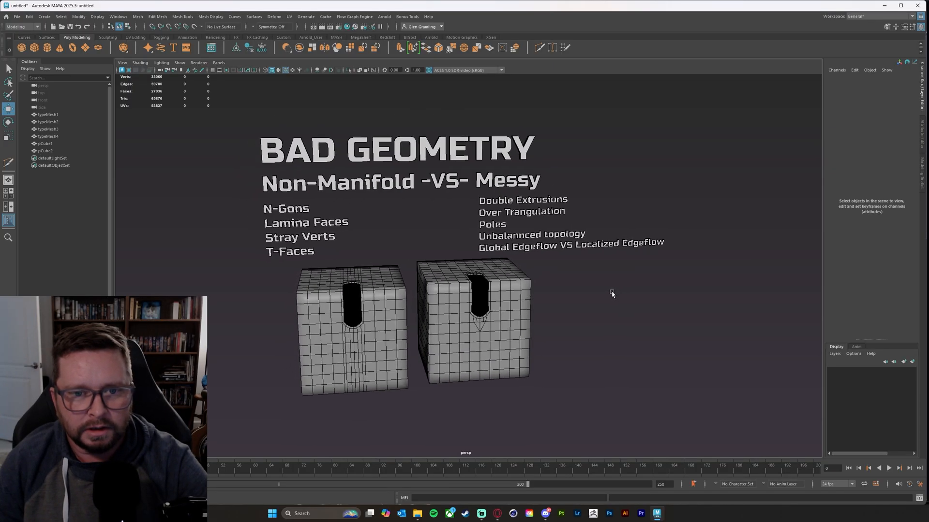
pyautogui.keyDown('alt'); pyautogui.moveTo(612, 293); pyautogui.dragTo(637, 293, button='right'); pyautogui.keyUp('alt')
pyautogui.keyDown('alt'); pyautogui.moveTo(636, 293); pyautogui.dragTo(664, 303, button='middle'); pyautogui.keyUp('alt')
pyautogui.keyDown('alt'); pyautogui.moveTo(663, 303); pyautogui.dragTo(659, 299); pyautogui.keyUp('alt')
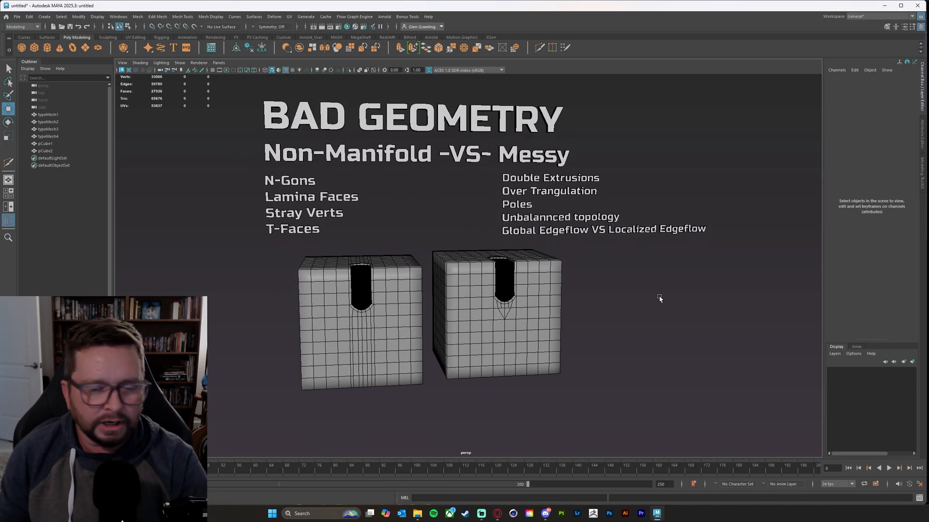